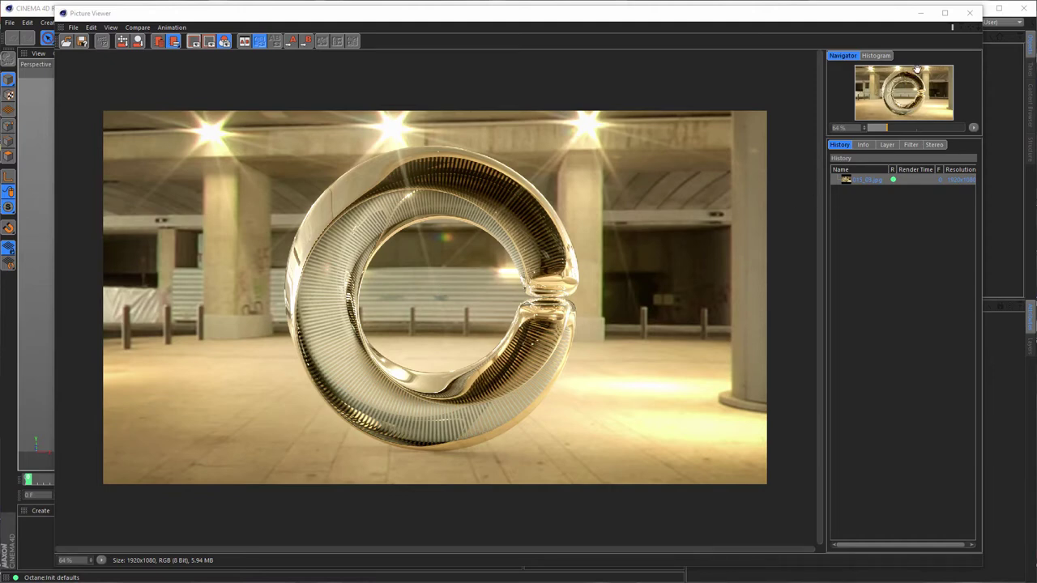
Close the reference render and add a cube primitive to the empty scene
left_click(971, 13)
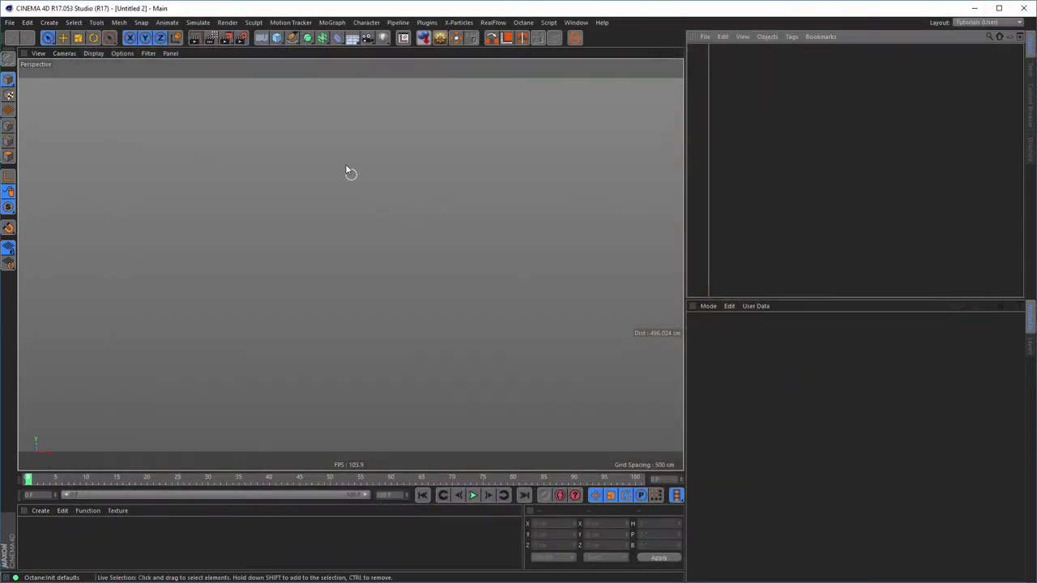
left_click(277, 42)
left_click(377, 54)
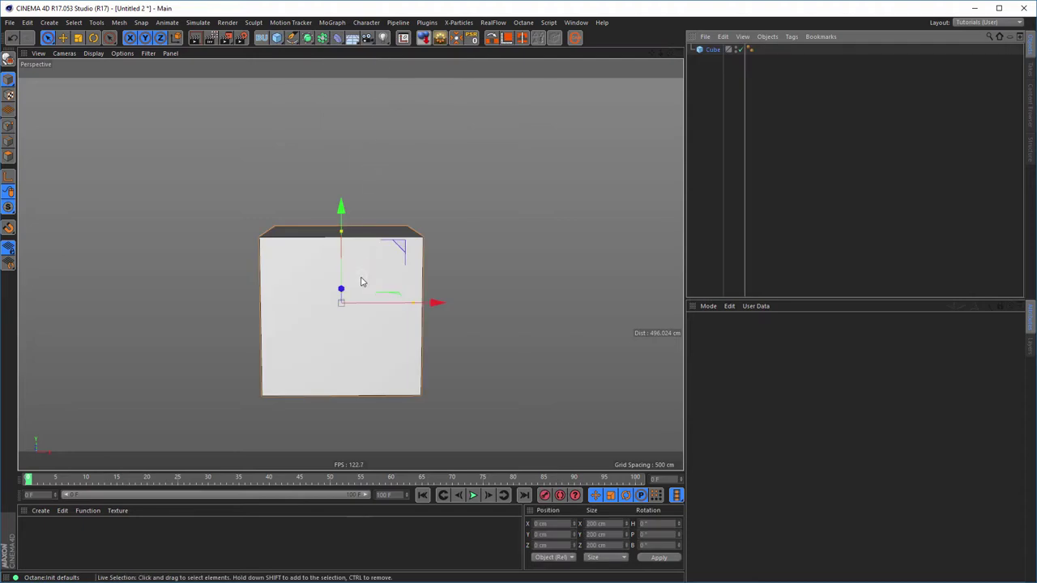
Set the cube's X size to 1000 cm to stretch it into a long bar
left_click_drag(362, 281, 590, 191, "alt")
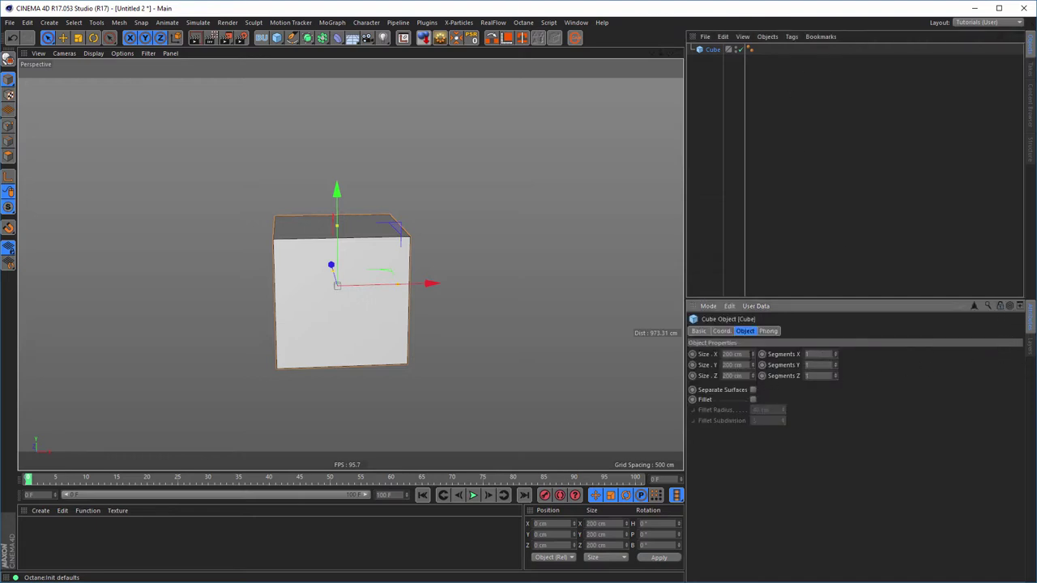
left_click(732, 354)
type("1000")
key("Return")
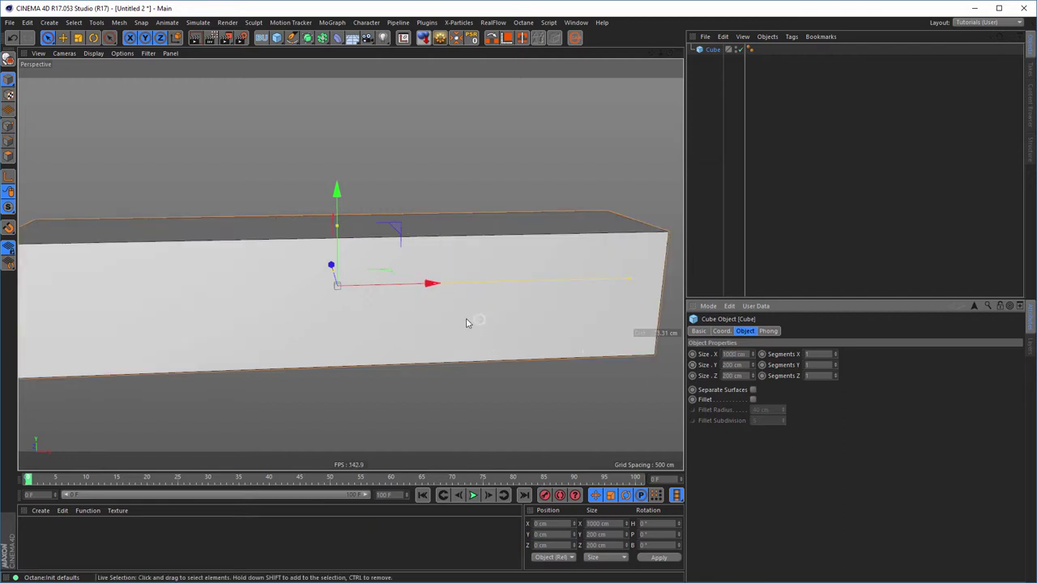
Subdivide the bar along its length by setting its X segments to 20
scroll(382, 319, "down", 3)
left_click_drag(382, 319, 362, 294, "alt")
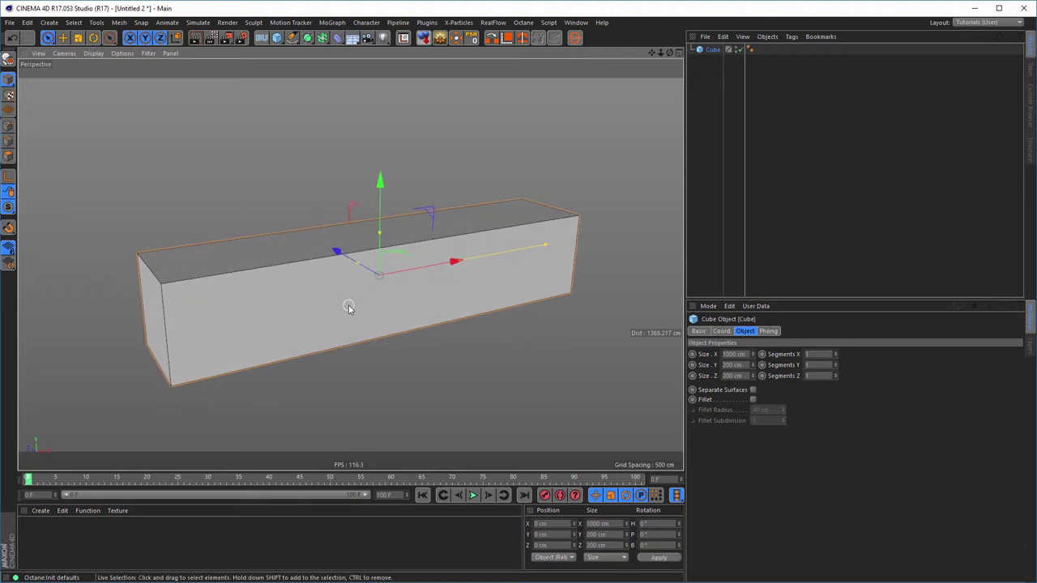
mouse_move(348, 309)
left_mouse_down("alt")
mouse_move(358, 290)
mouse_move(347, 296)
left_mouse_up("alt")
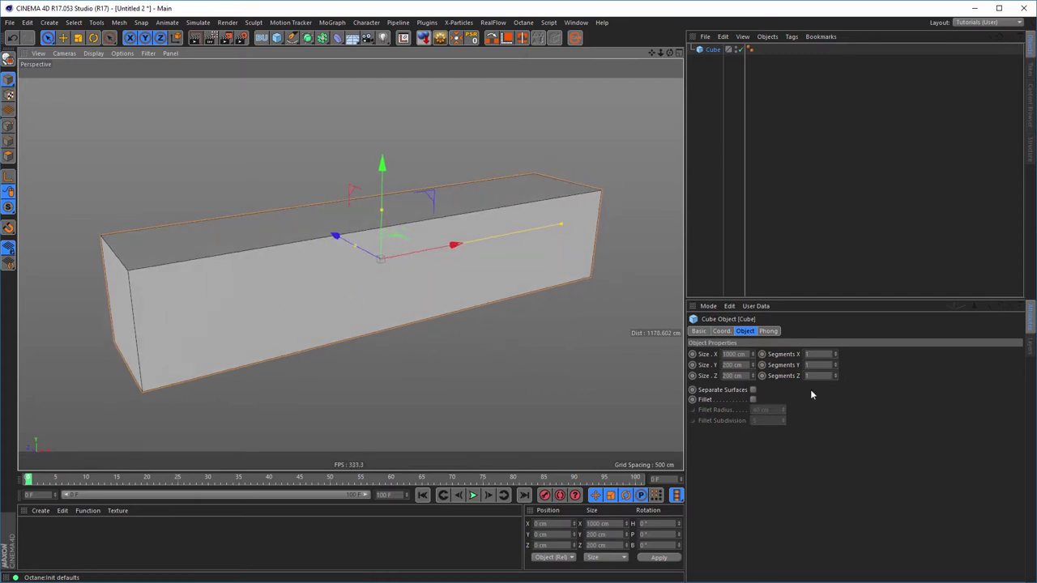
left_click_drag(837, 354, 869, 353)
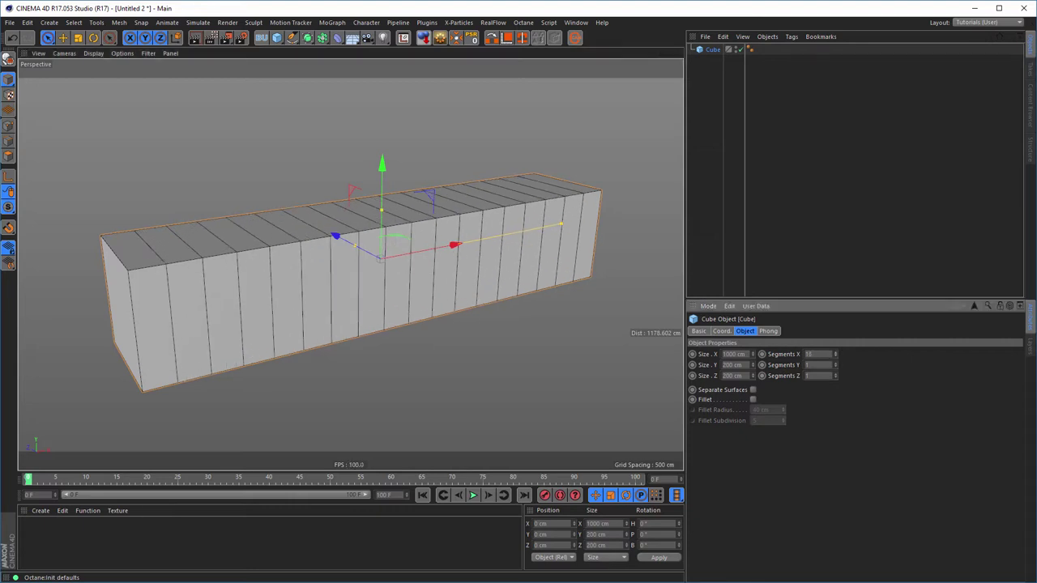
left_click(834, 353)
type("20")
key("Tab")
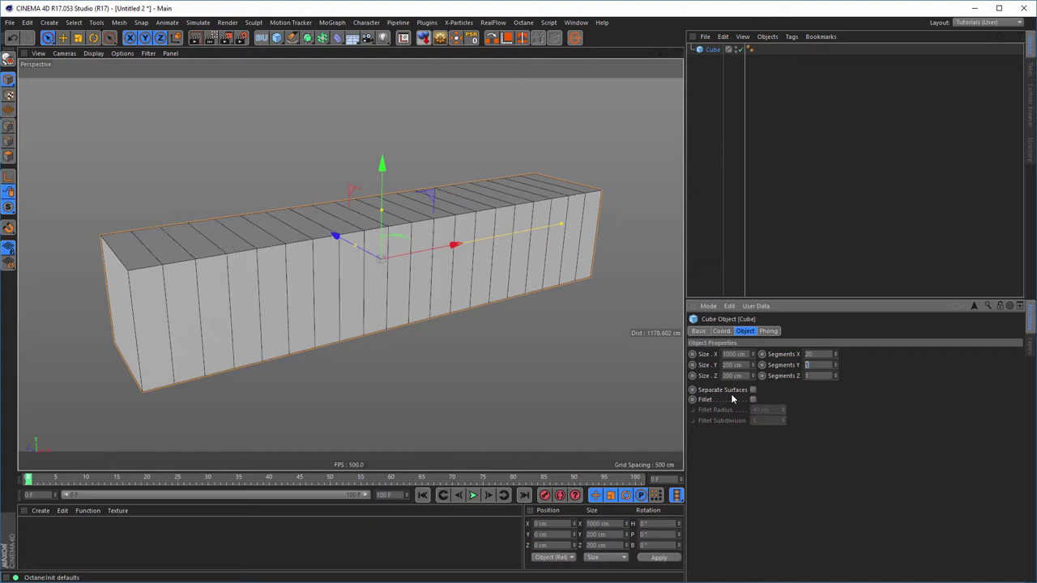
Set both the Y and Z segments of the bar to 3
type("2")
key("Tab")
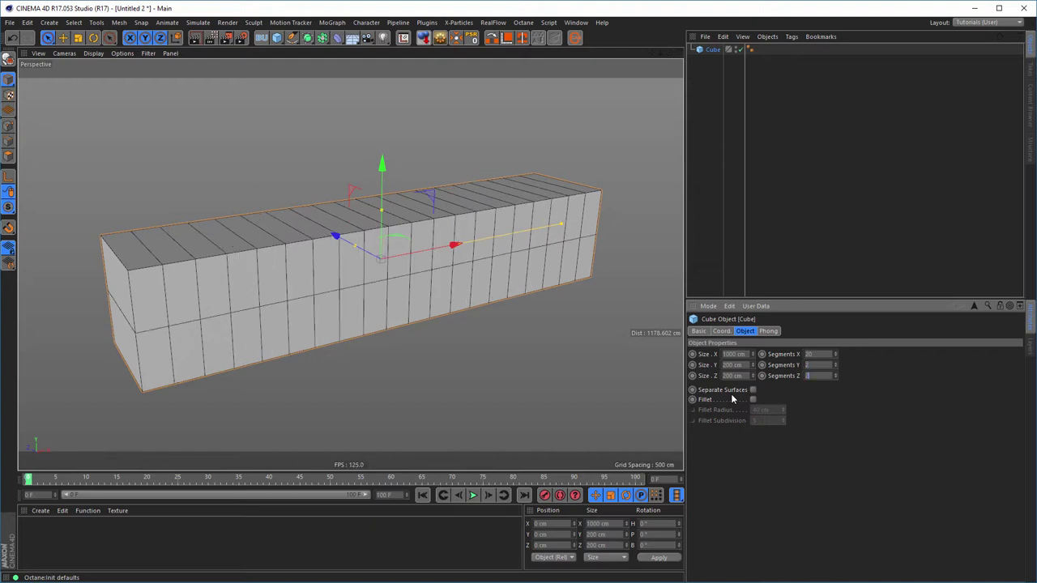
type("2")
key("Tab")
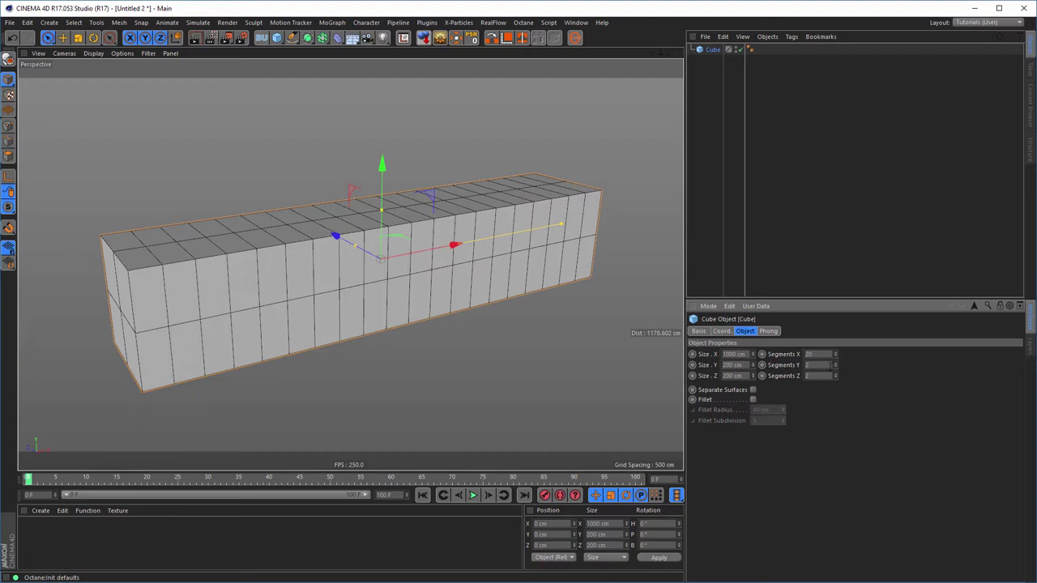
left_click(834, 363)
left_click(834, 373)
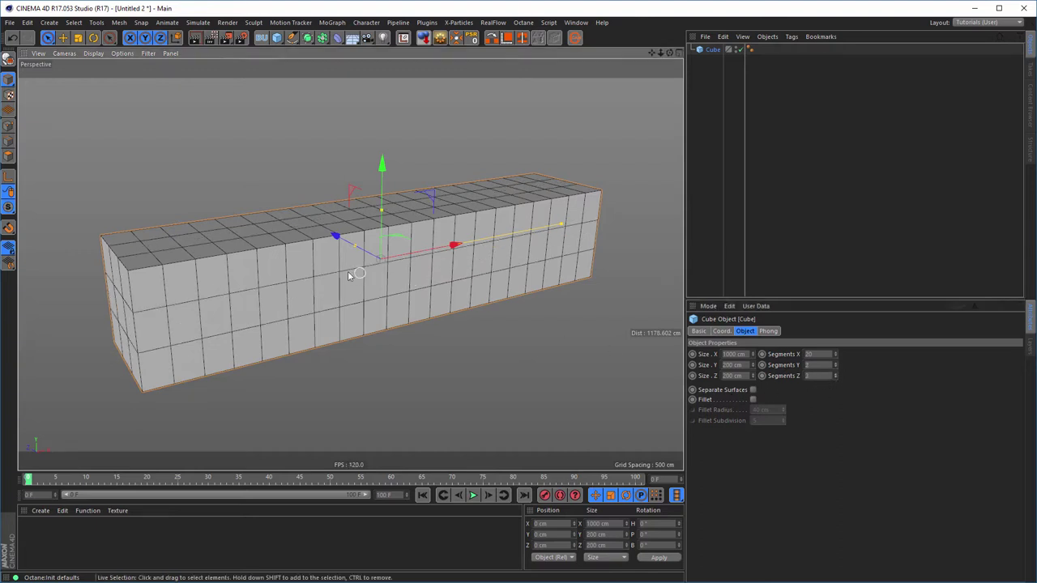
left_click_drag(347, 271, 369, 274, "alt")
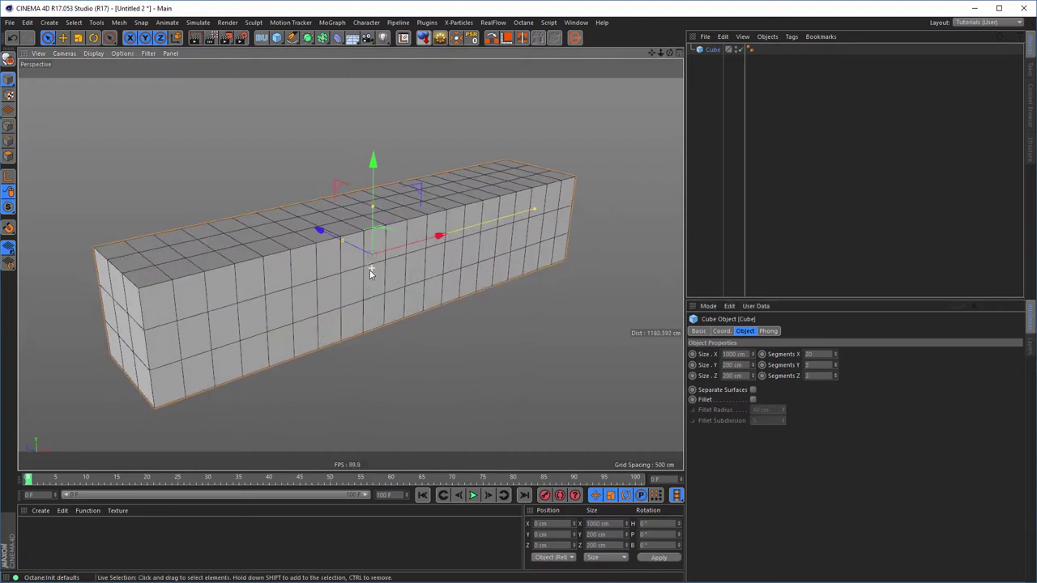
scroll(369, 274, "down", 1)
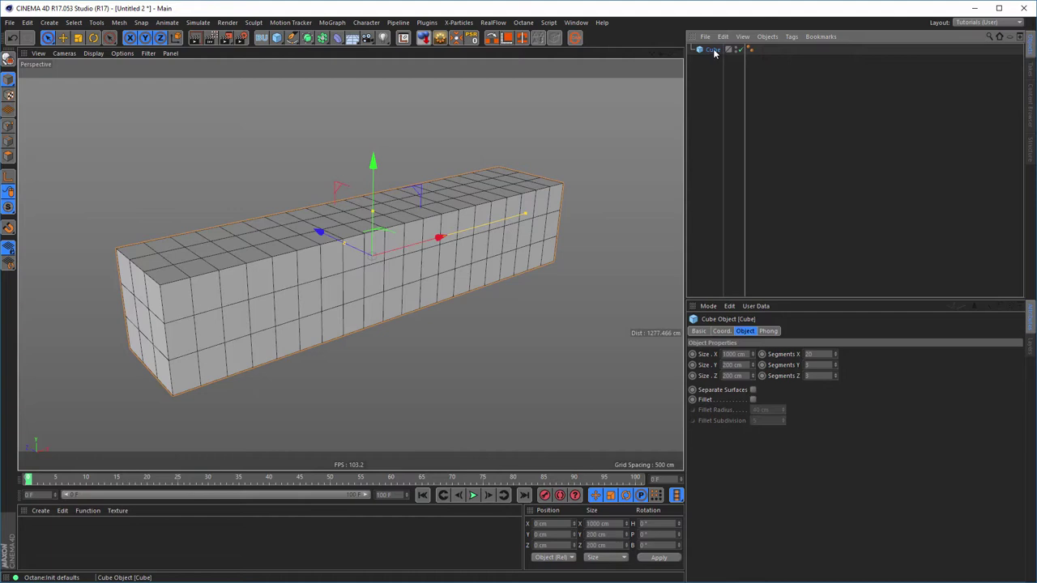
Duplicate the cube and disable the copy, Cube.1
left_click_drag(714, 53, 717, 50)
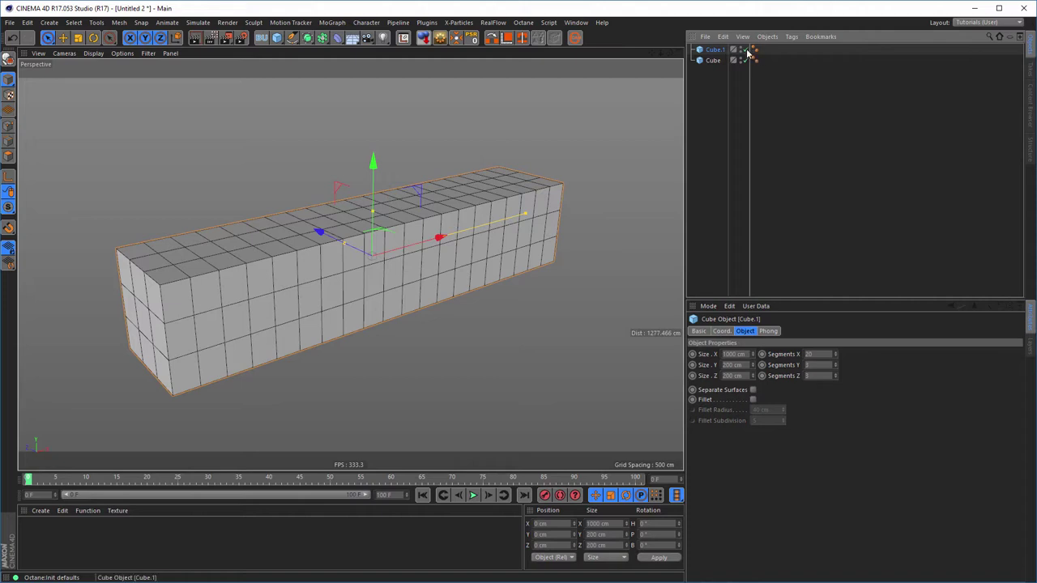
left_click(743, 51)
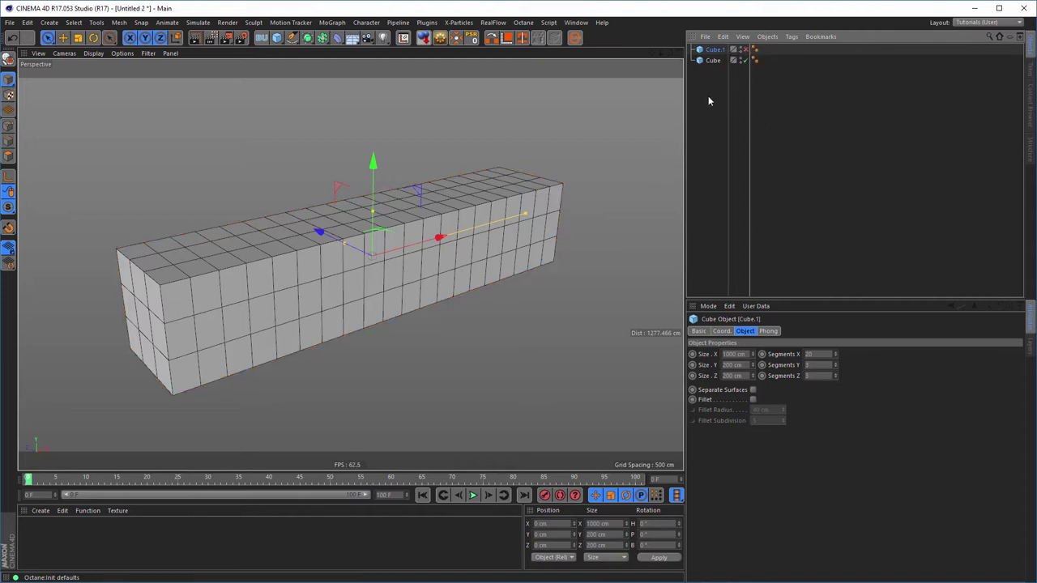
Rename the original cube Outer and collapse it into a single polygon object
left_click(713, 61)
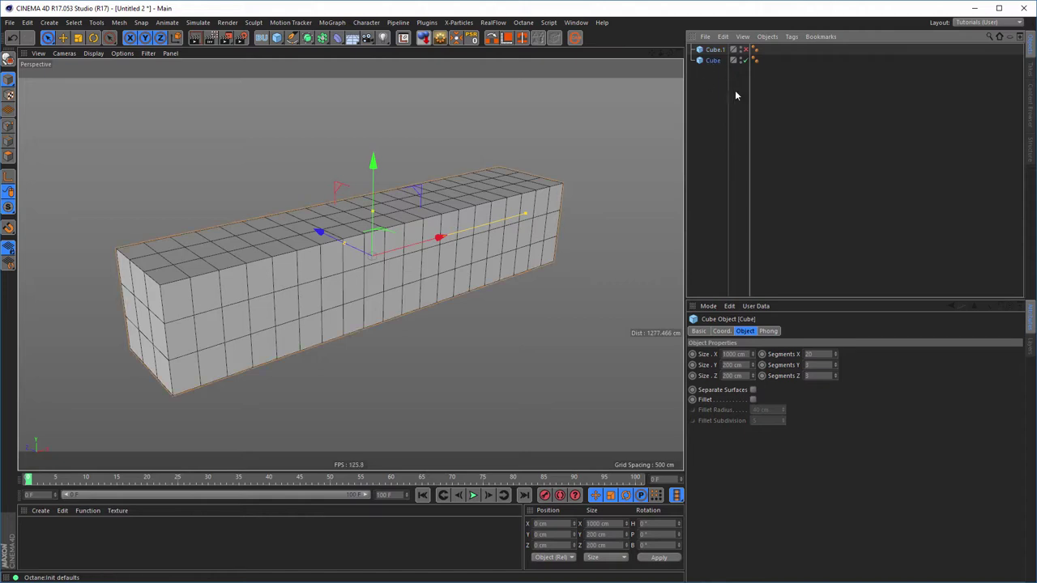
double_click(714, 61)
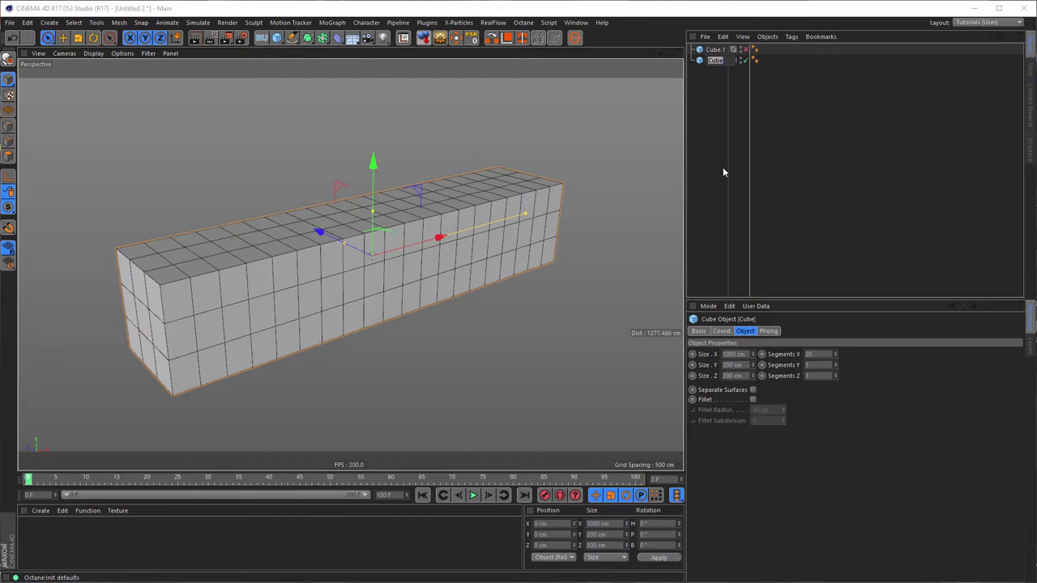
type("Outer")
key("Return")
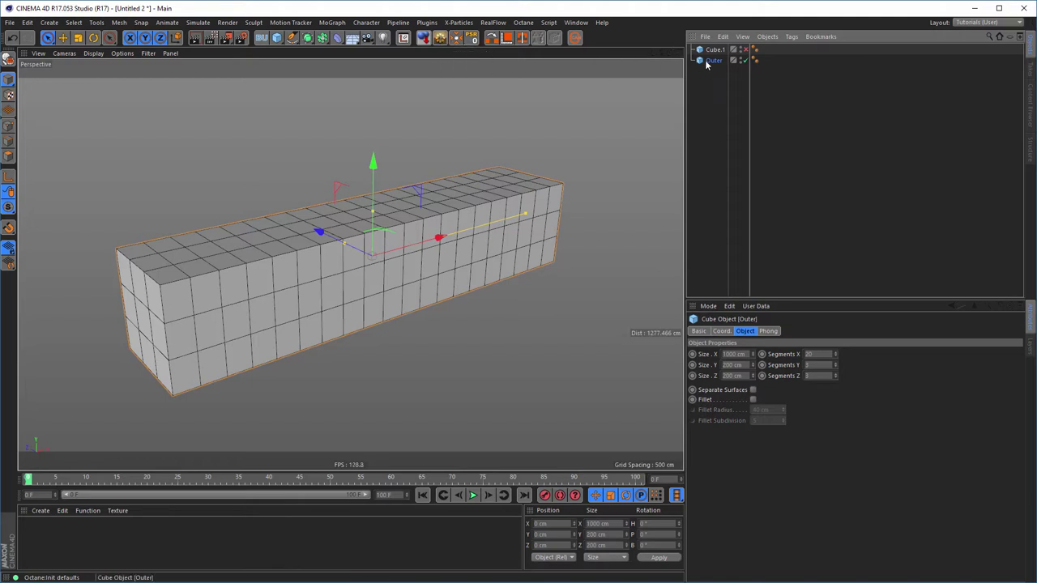
left_click(441, 39)
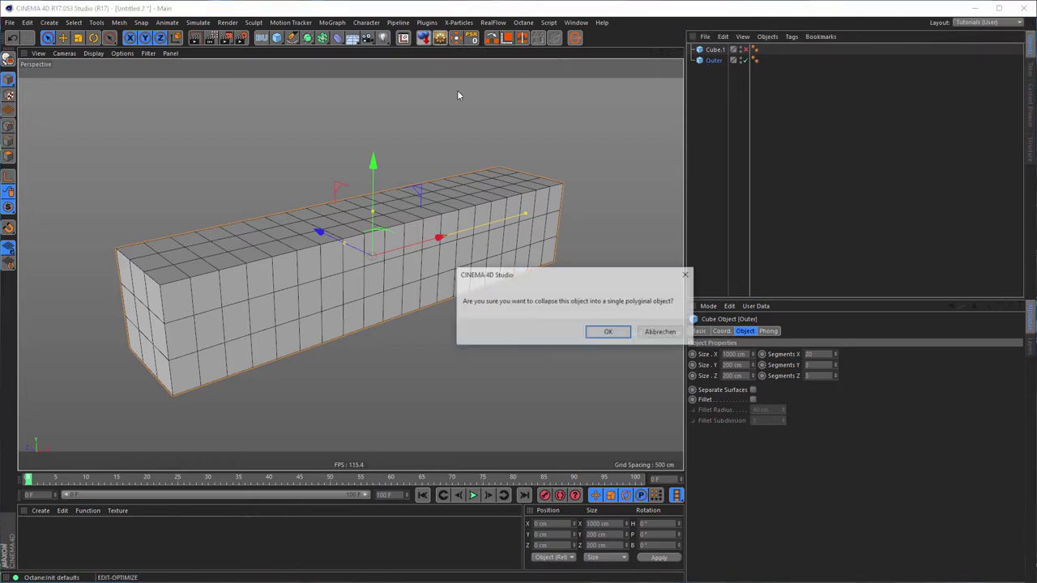
left_click(607, 331)
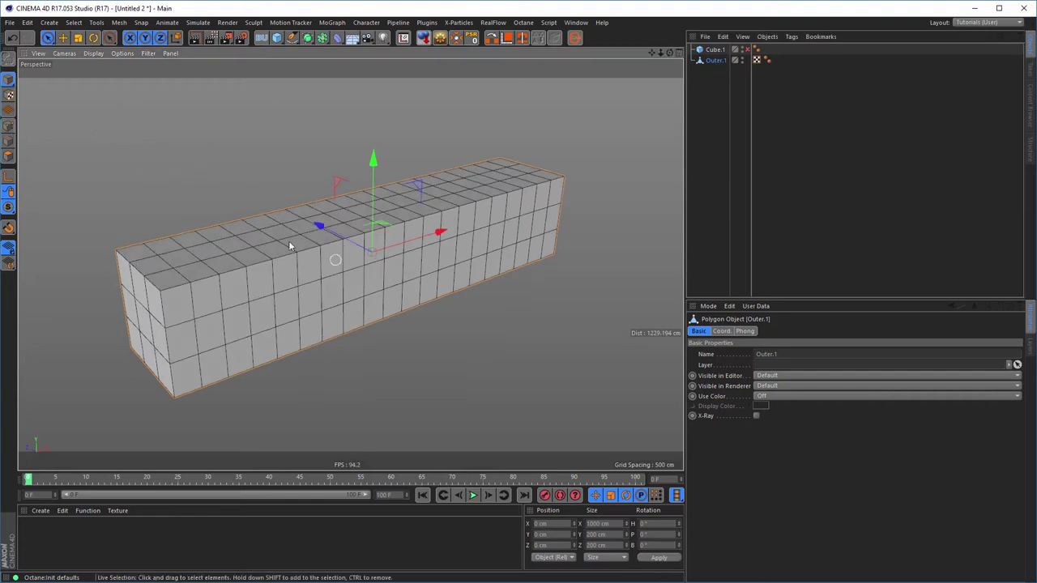
Select all inner points on the top face of the outer box and delete them to open its top
left_click(8, 127)
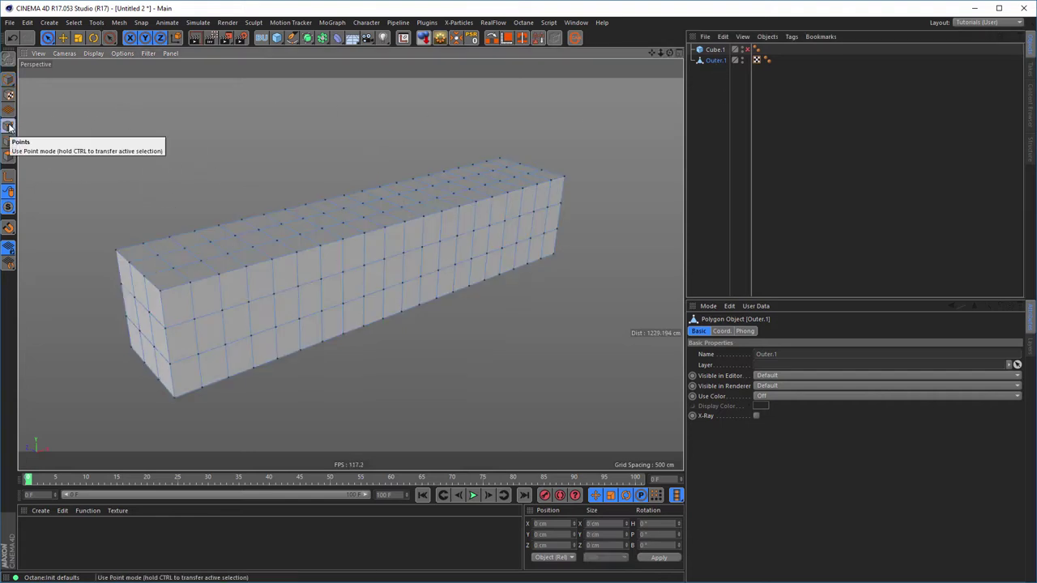
mouse_move(153, 255)
left_mouse_down()
mouse_move(503, 169)
mouse_move(526, 172)
mouse_move(411, 203)
left_mouse_up()
left_click_drag(333, 229, 229, 256)
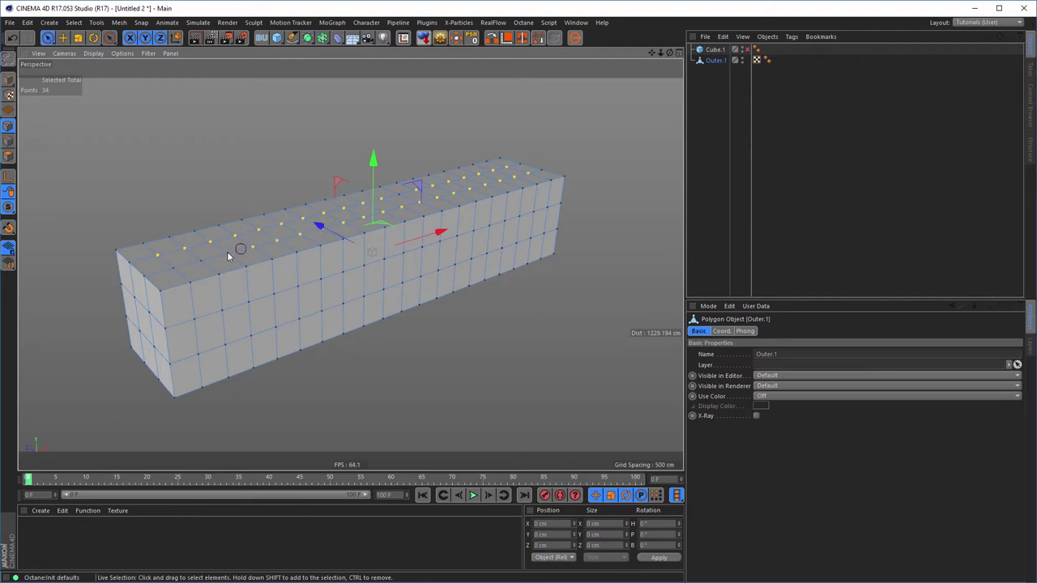
left_click_drag(171, 272, 174, 275)
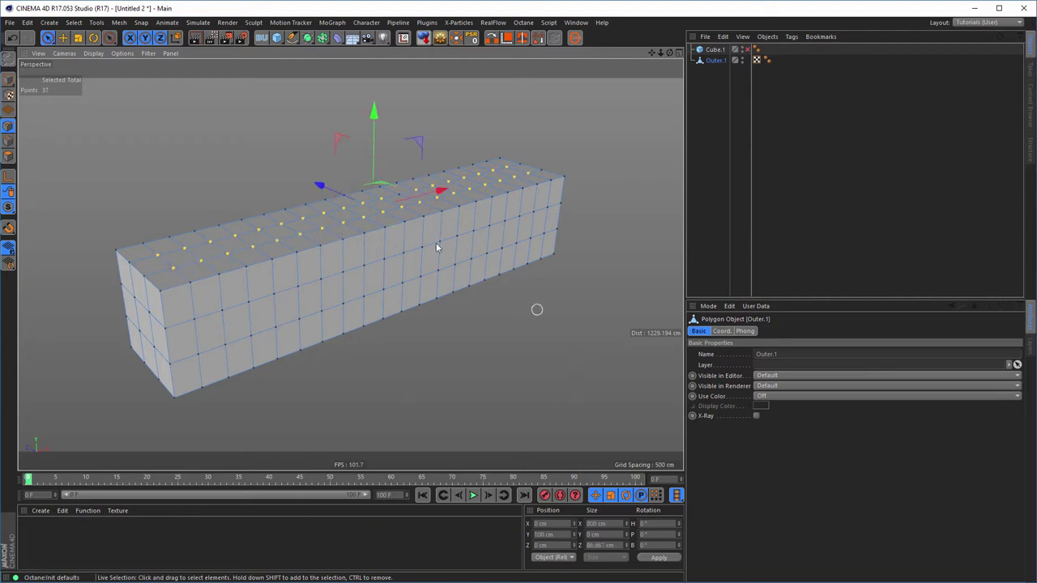
left_click(392, 197)
key("Delete")
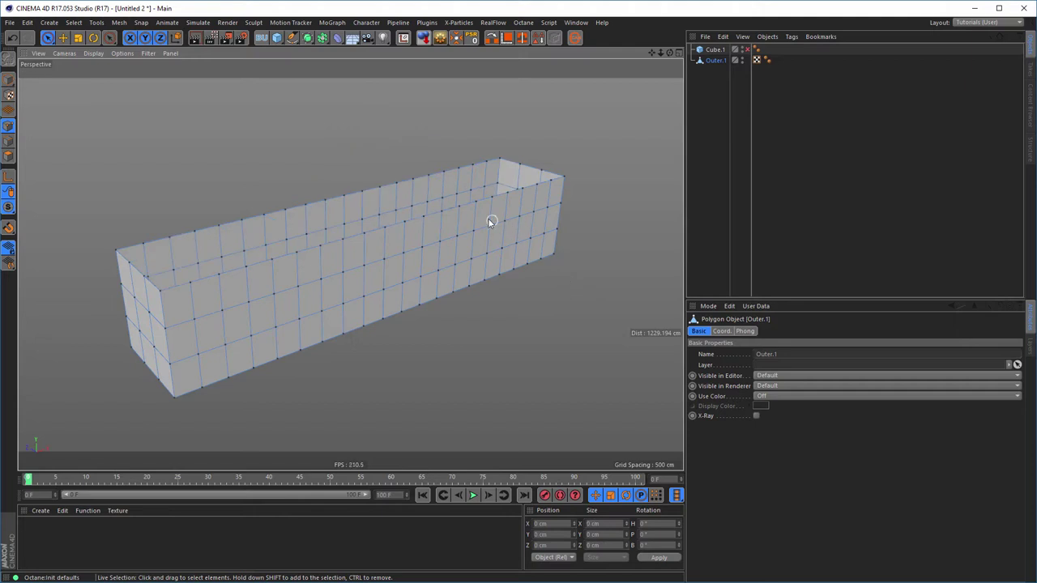
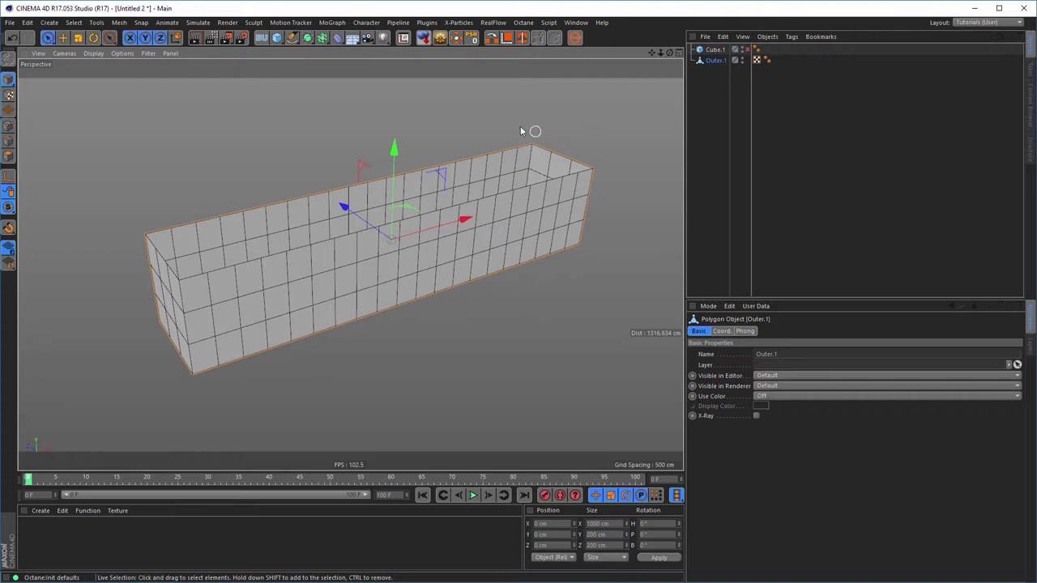
Add a circle spline and set its radius to 400 cm
left_click(292, 38)
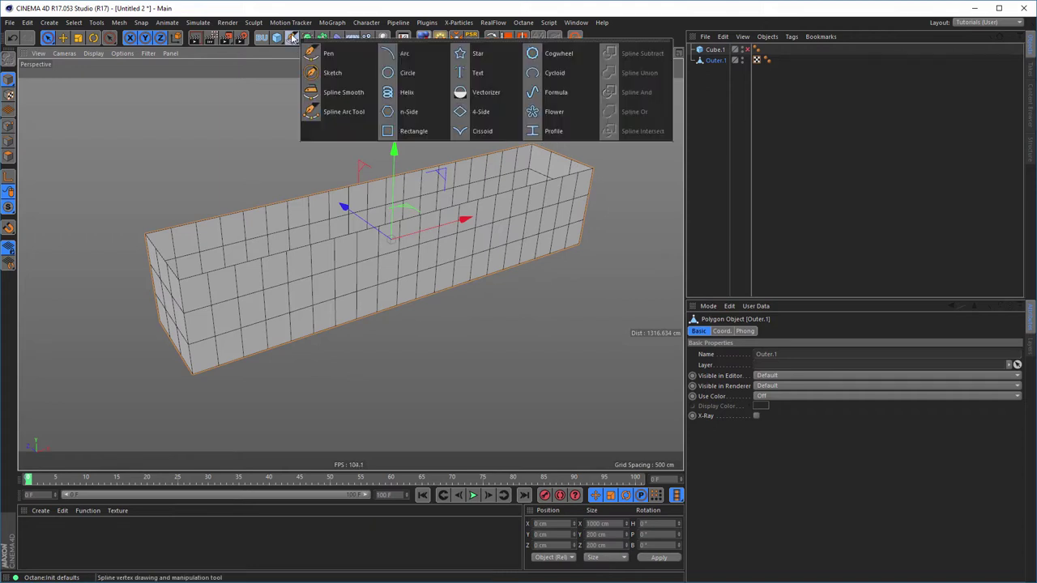
left_click(407, 73)
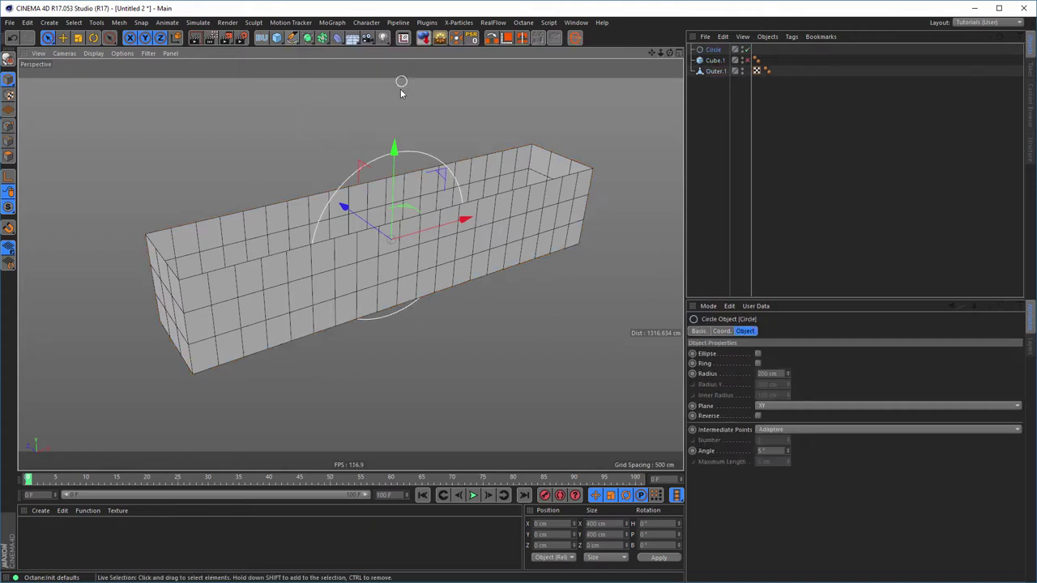
left_click_drag(433, 167, 468, 237, "alt")
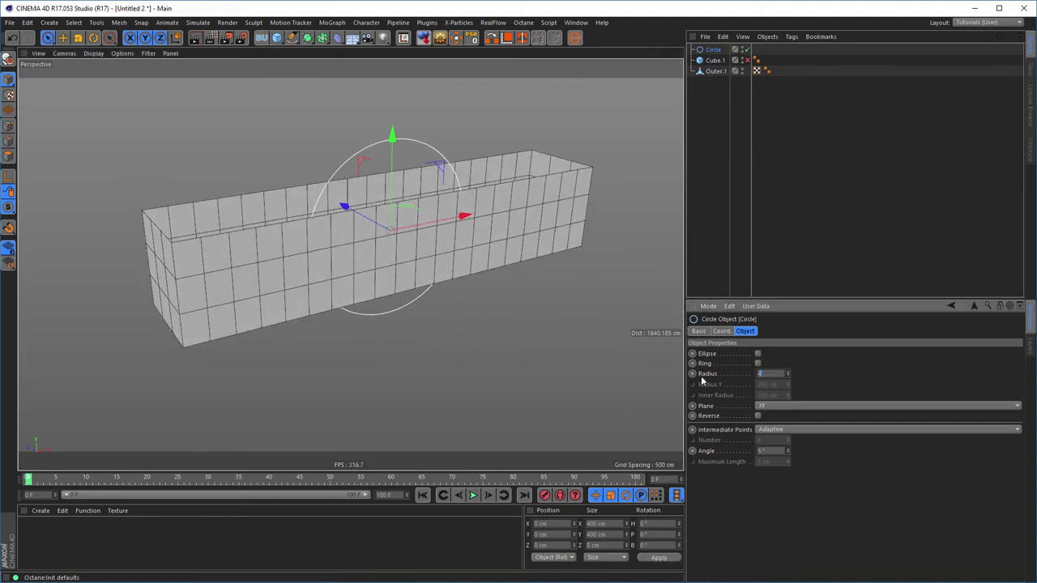
type("400")
key("Return")
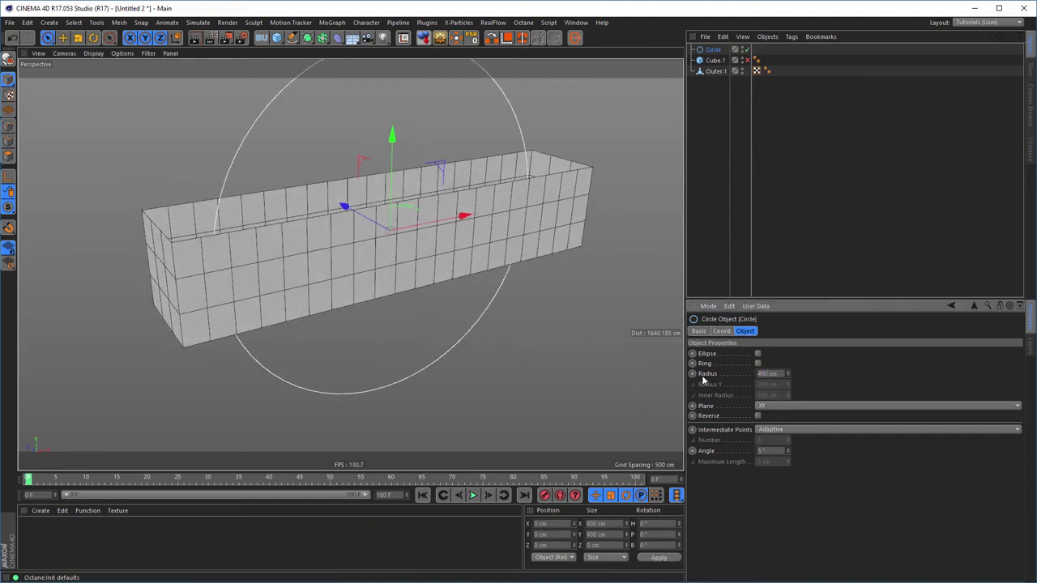
left_click_drag(514, 251, 464, 251, "alt")
middle_click_drag(464, 251, 462, 283, "alt")
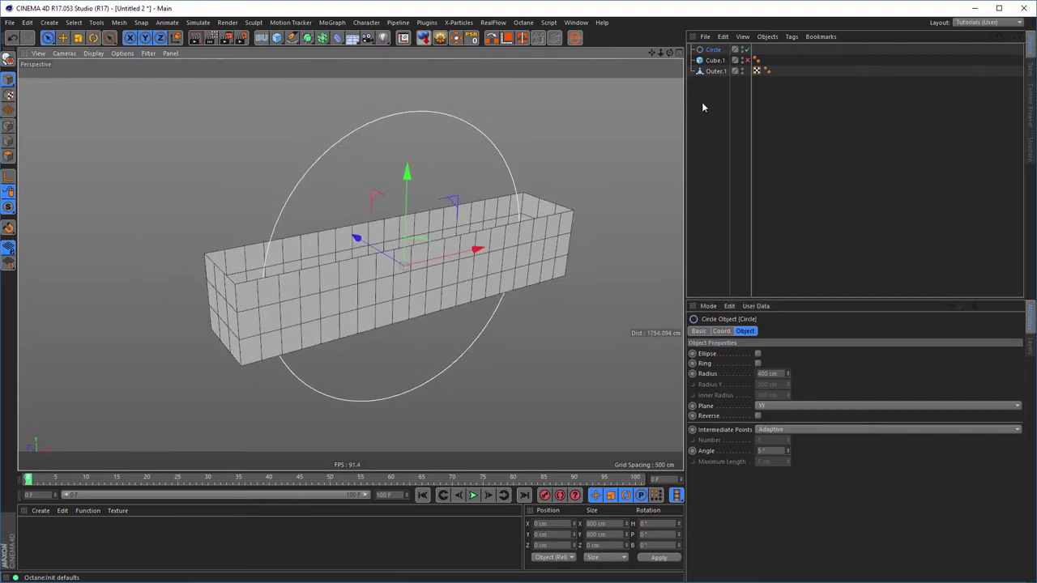
Rename the Outer.1 polygon object Outer and add a Spline Wrap deformer as its child
left_click(716, 72)
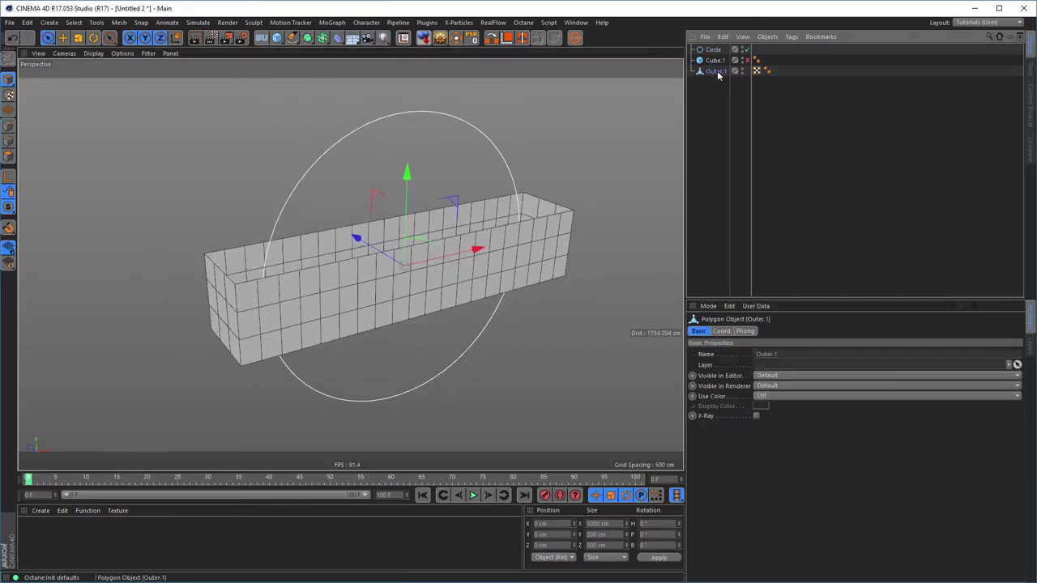
key("BackSpace")
key("BackSpace")
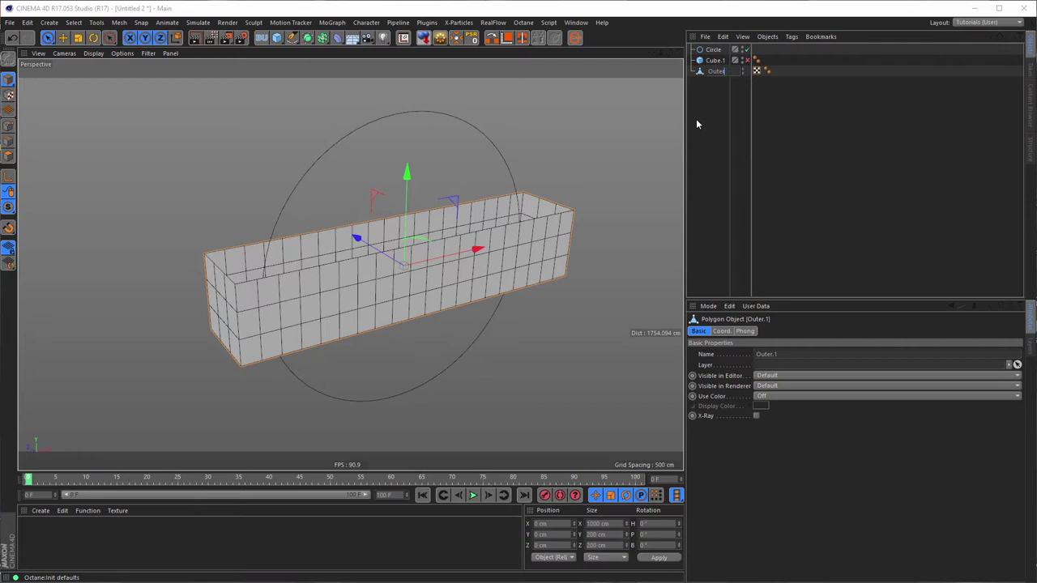
key("Return")
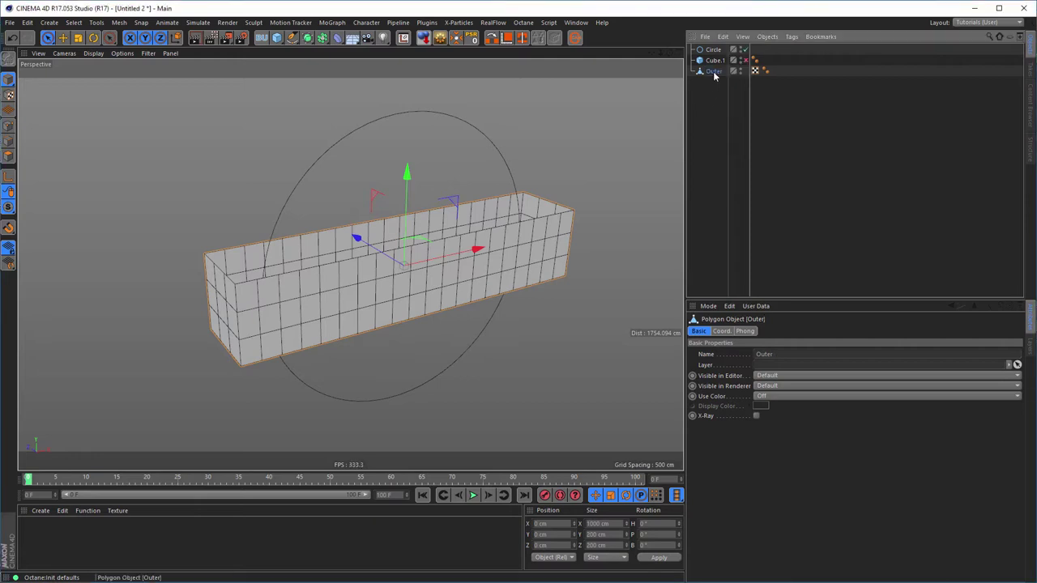
left_click(337, 42)
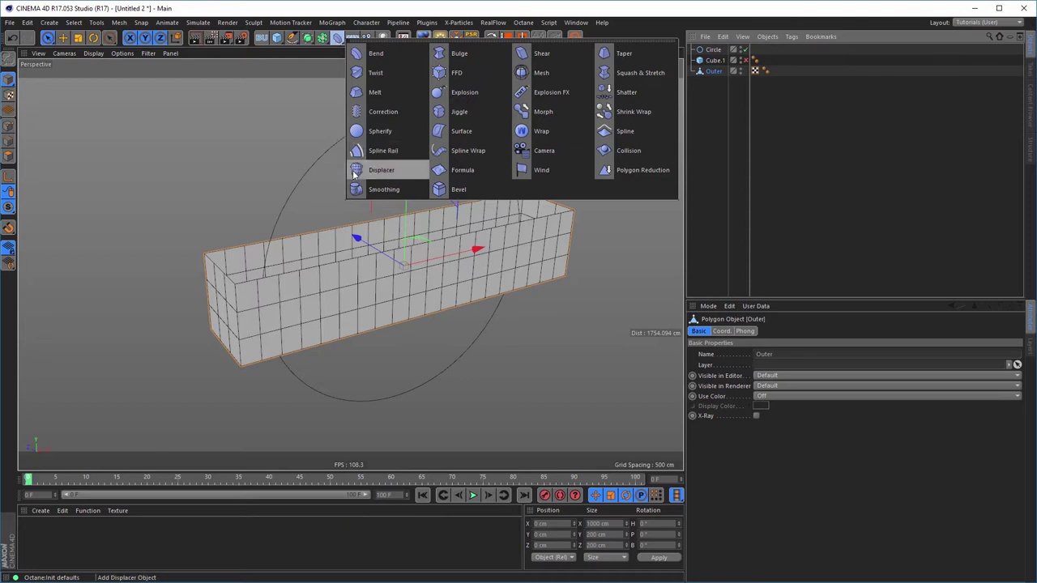
left_click(465, 152, "shift")
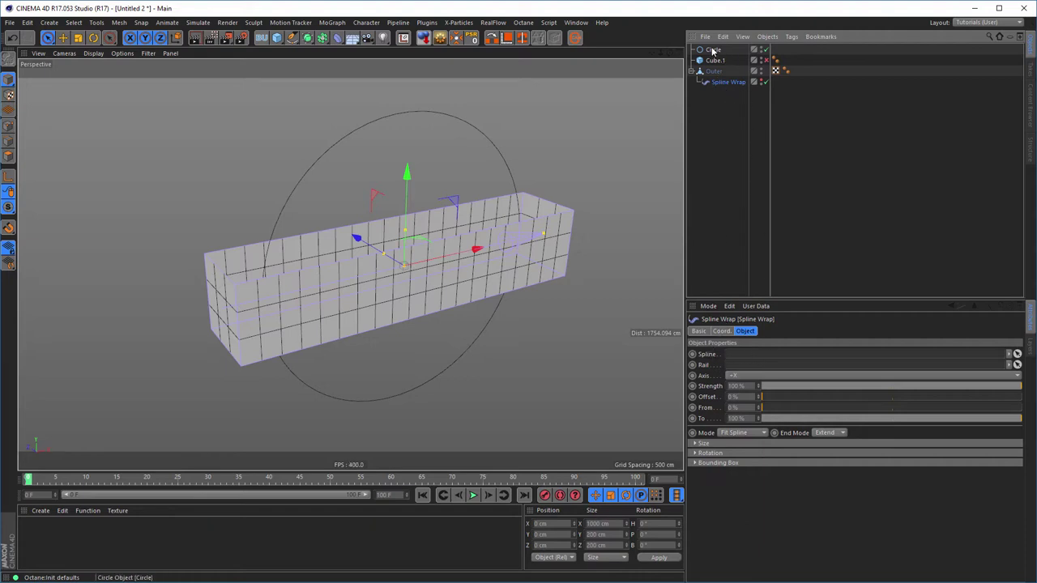
Assign the circle as the Spline Wrap deformer's spline
left_click_drag(713, 50, 740, 51)
left_click_drag(723, 310, 754, 356)
left_click_drag(599, 209, 486, 220, "alt")
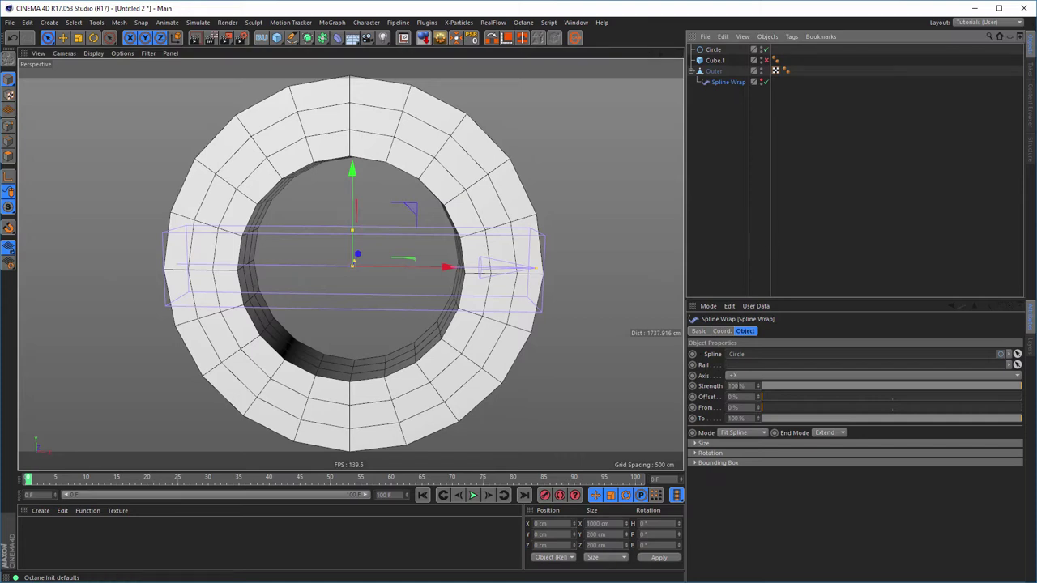
Twist the wrapped ring with the Spline Wrap's Rotation curve, raising the end point to about 0.7 and the start point to about 0.3
left_click(710, 453)
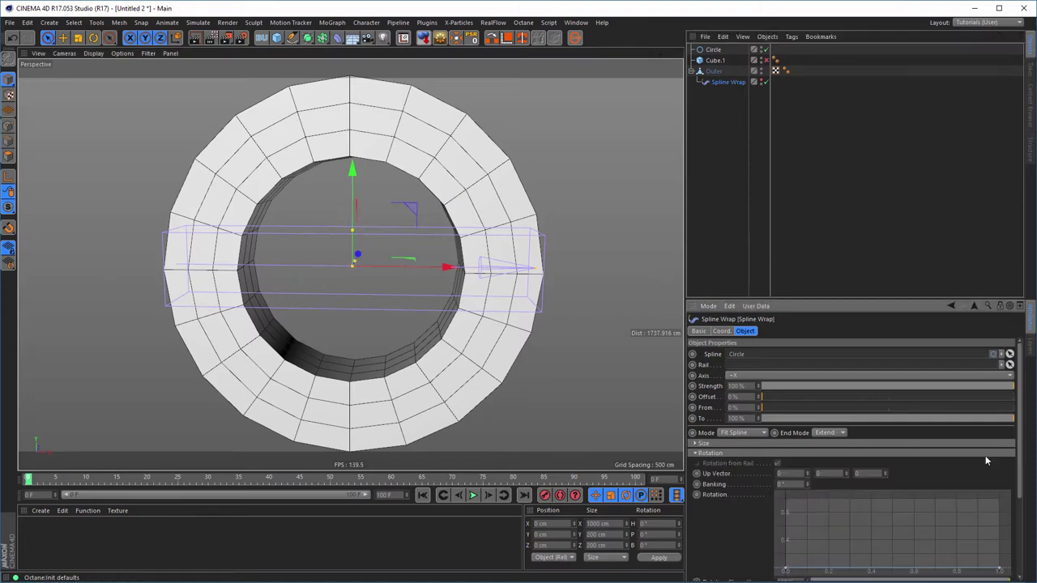
scroll(1018, 424, "down", 5)
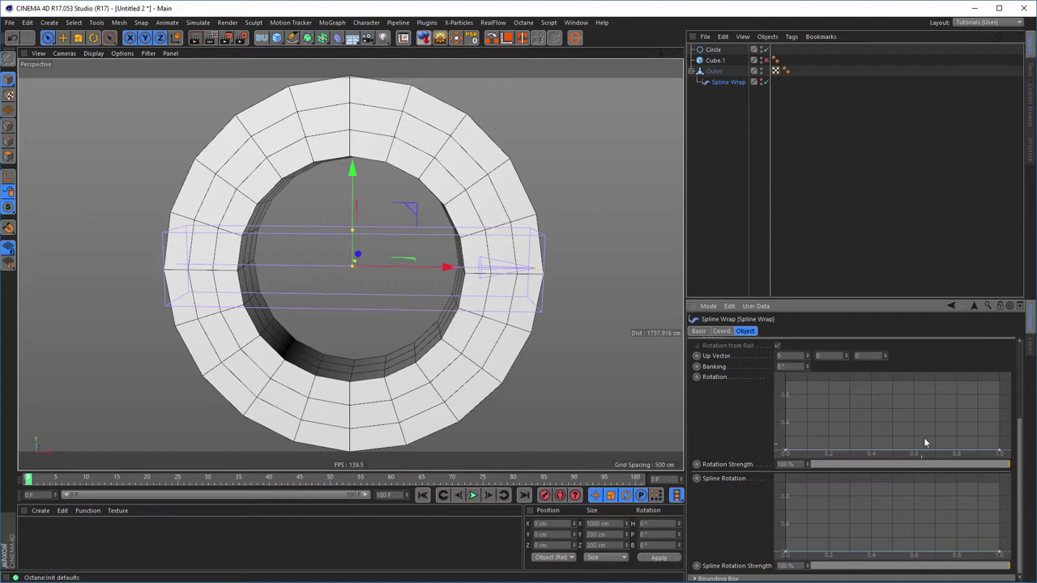
left_click_drag(998, 454, 990, 405)
left_click_drag(785, 453, 784, 434)
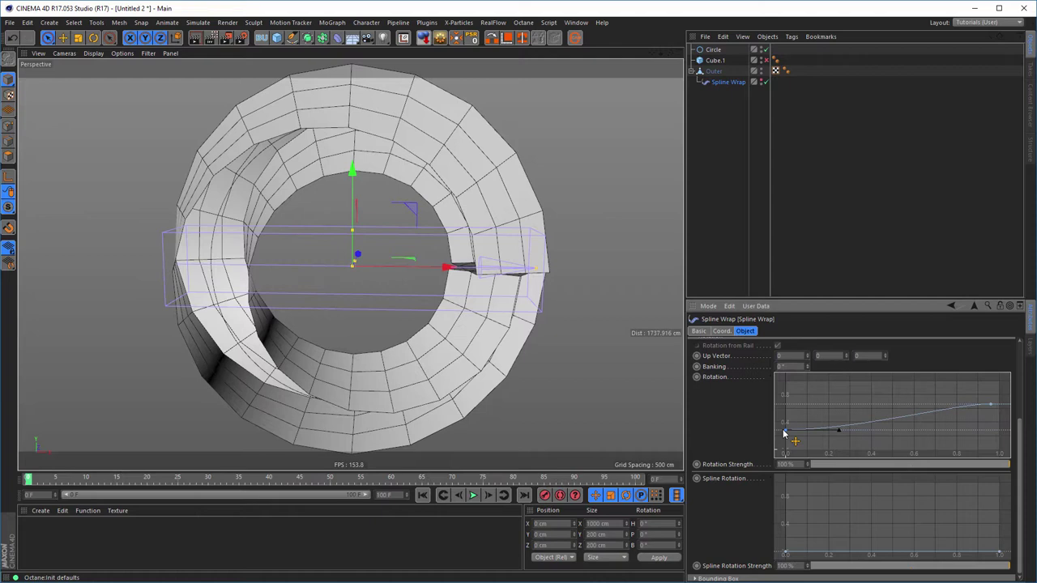
left_click_drag(550, 340, 499, 324, "alt")
right_click_drag(498, 323, 518, 307, "alt")
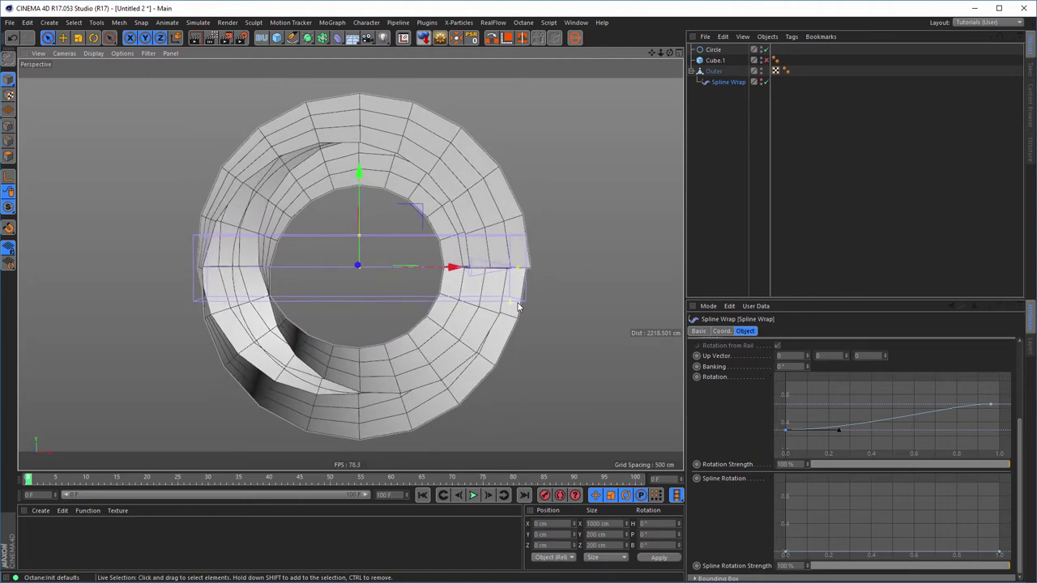
left_click_drag(518, 307, 521, 307, "alt")
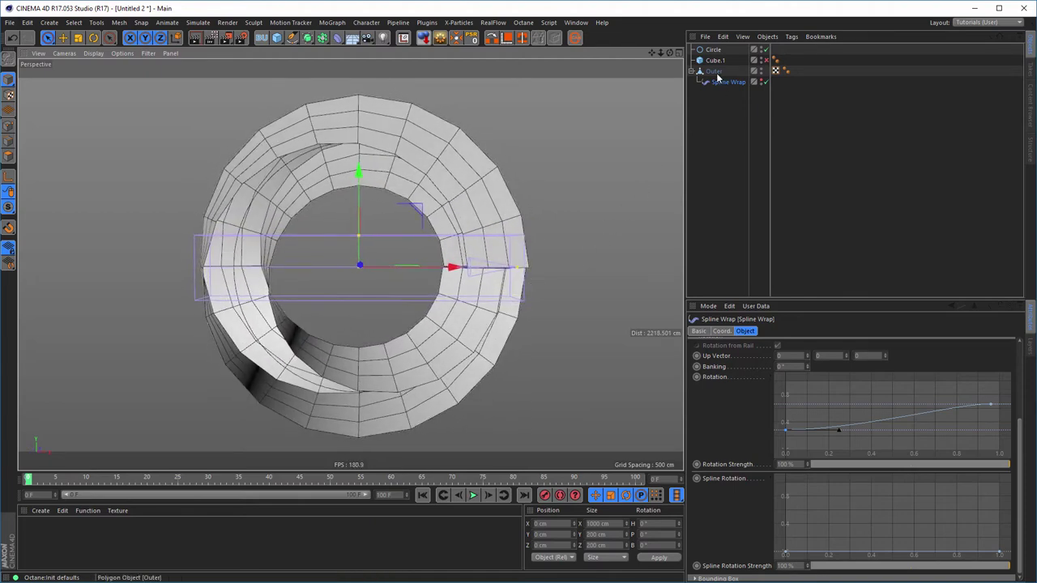
left_click_drag(510, 210, 457, 186, "alt")
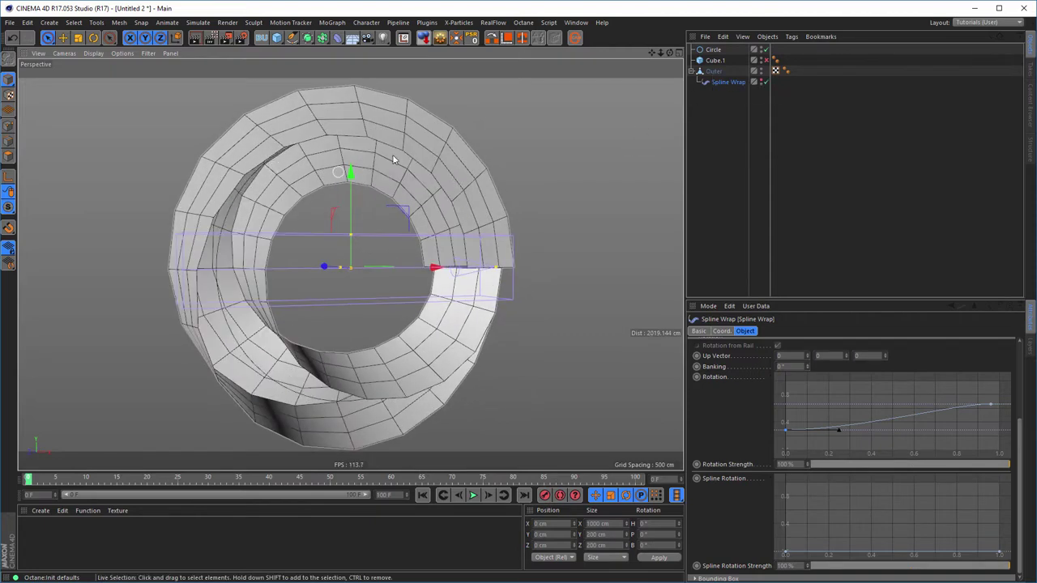
left_click_drag(394, 157, 484, 173, "alt")
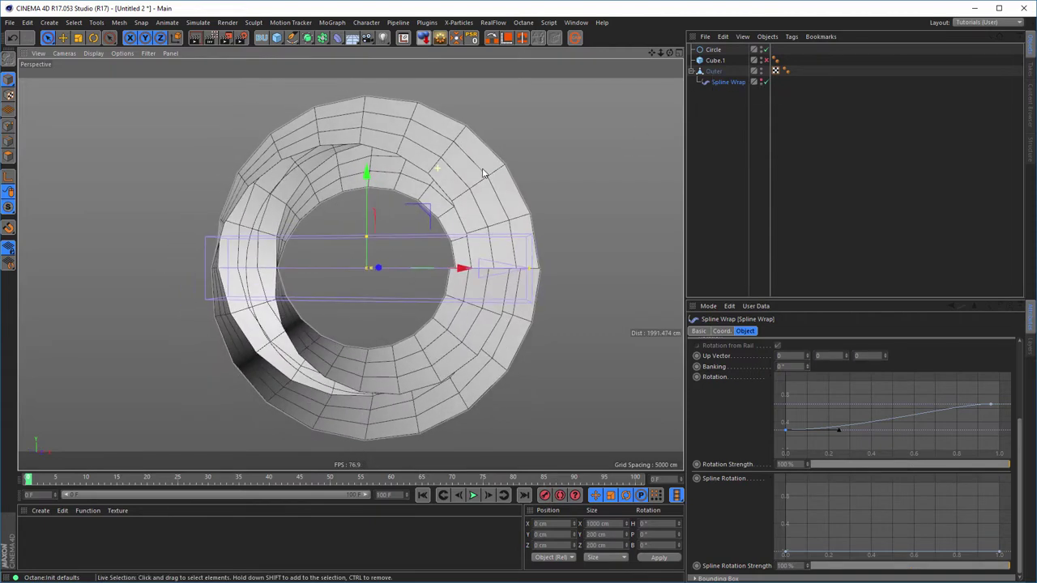
Disable the Spline Wrap deformer and switch the Outer object to polygon editing
left_click(765, 82)
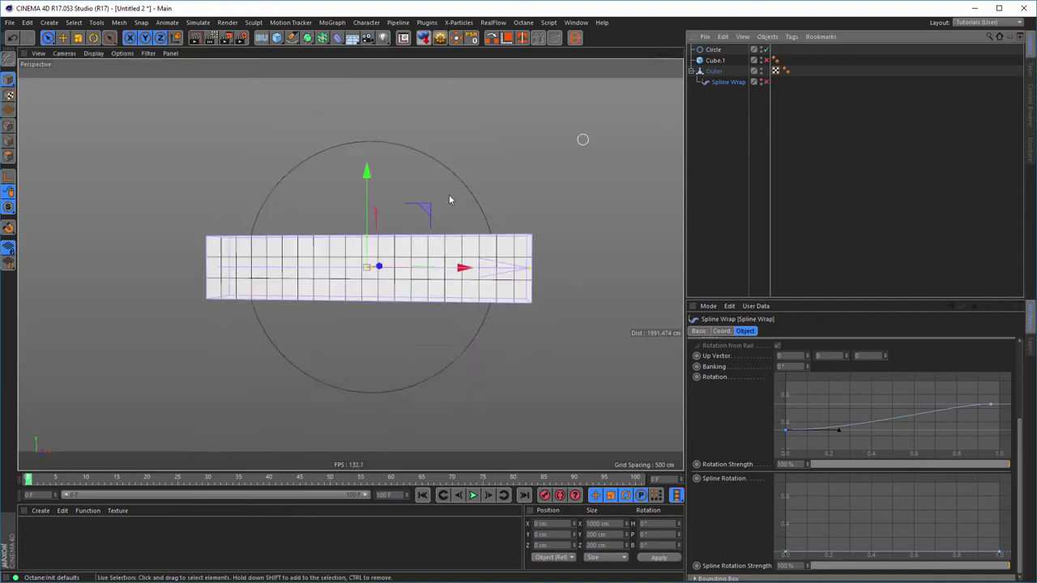
left_click_drag(451, 199, 324, 231, "alt")
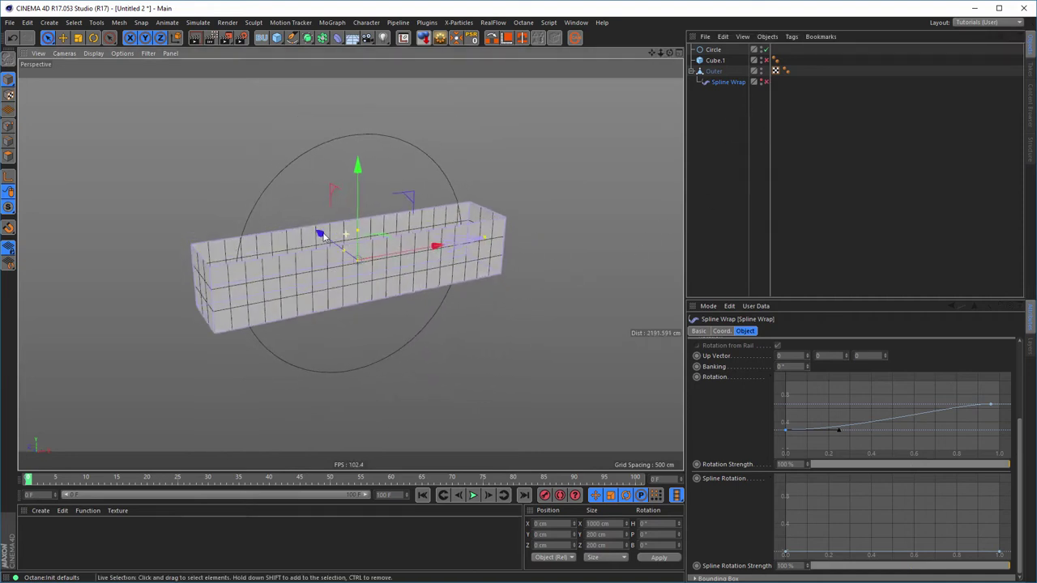
left_click(714, 71)
scroll(292, 257, "up", 3)
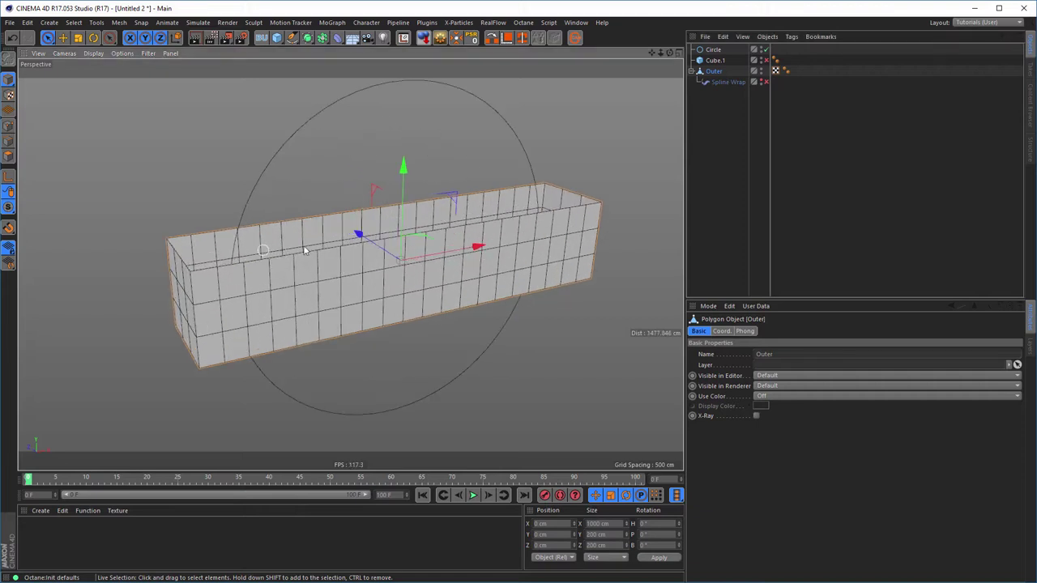
left_click(9, 158)
left_click_drag(272, 314, 320, 305, "alt")
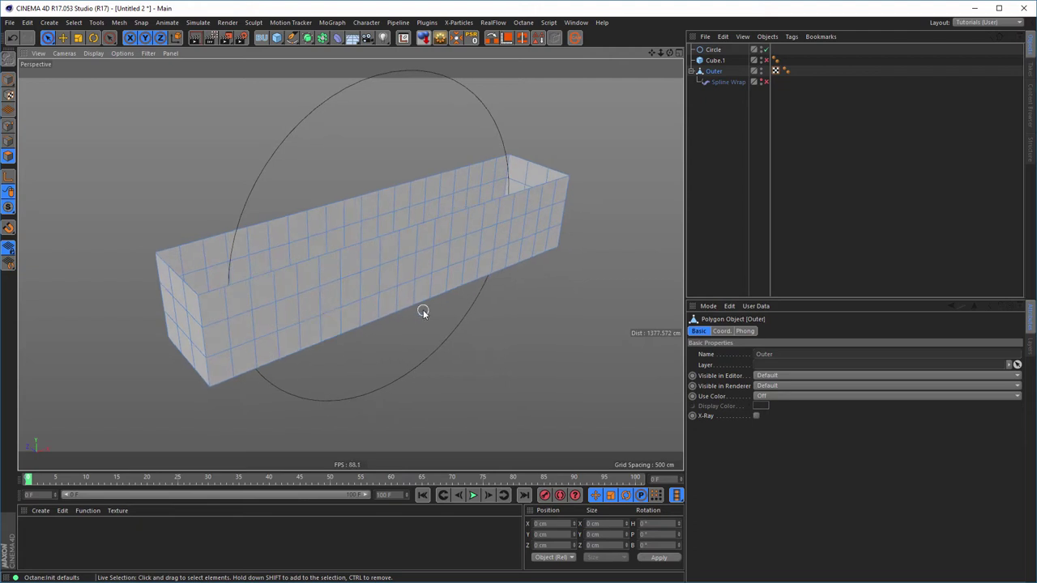
Add a Cloth Surface as the parent of the Outer object
left_click(711, 71)
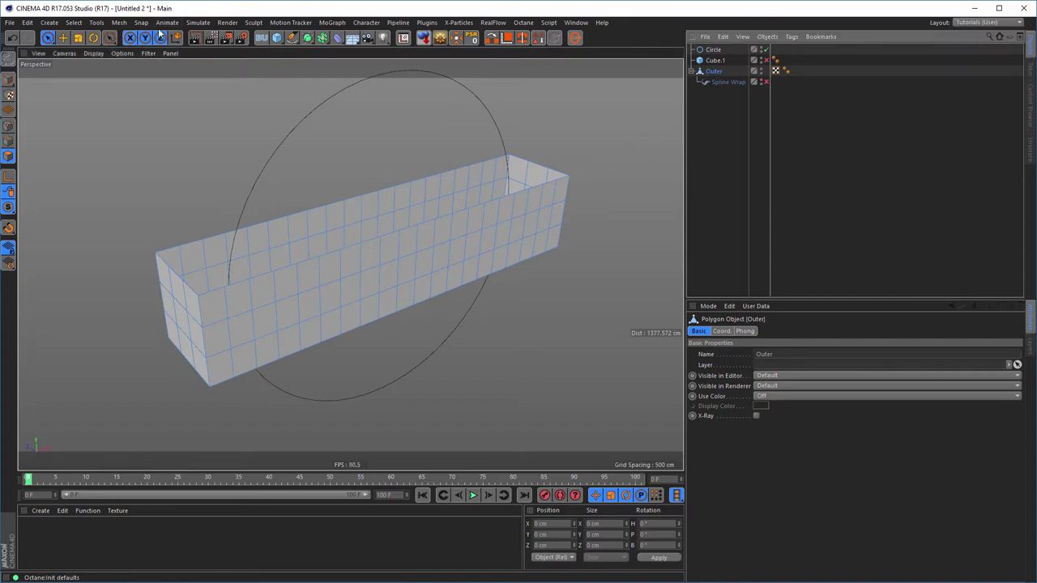
left_click(192, 23)
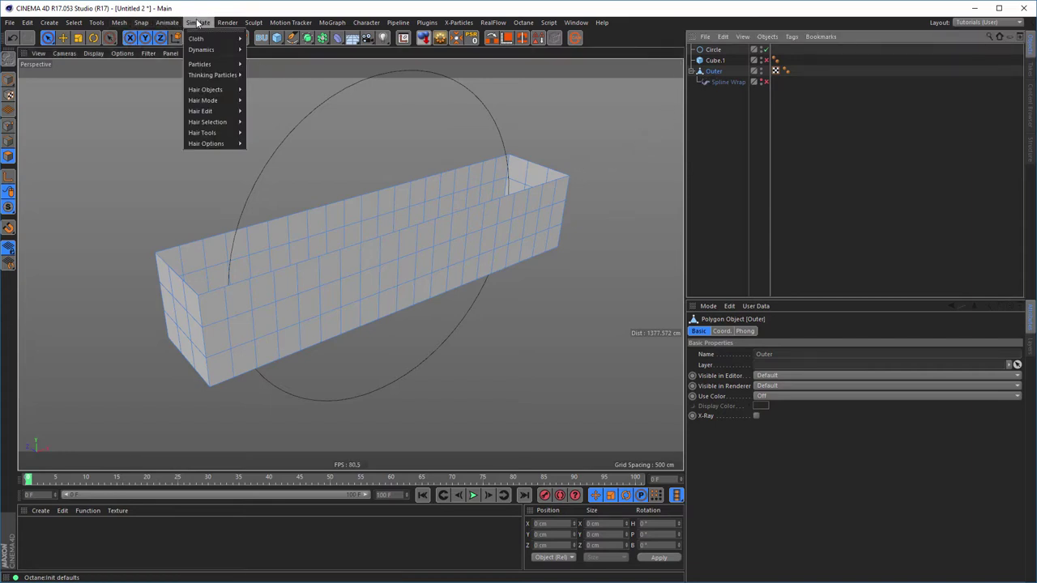
mouse_move(208, 41)
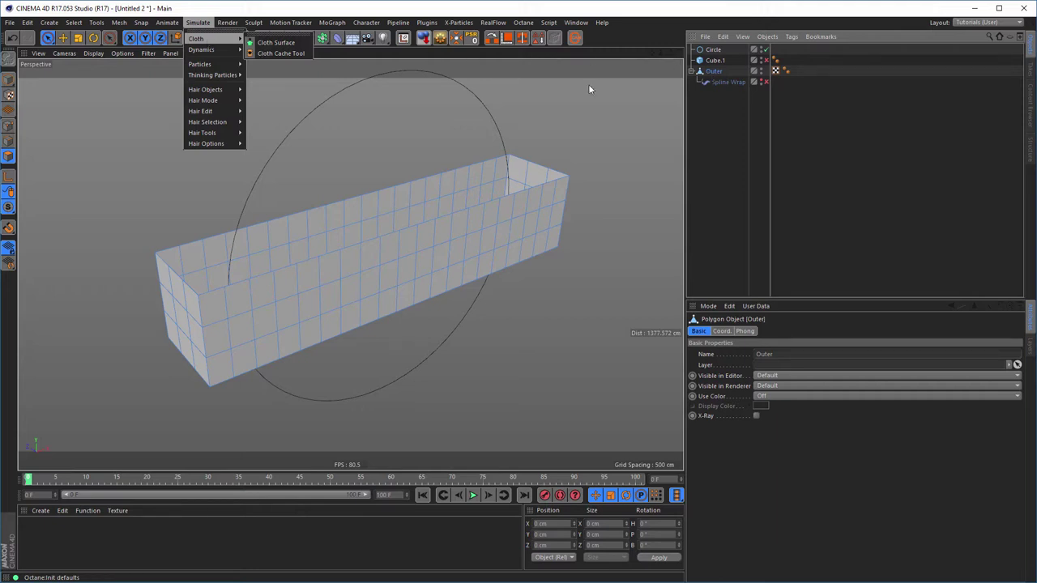
left_click(278, 43)
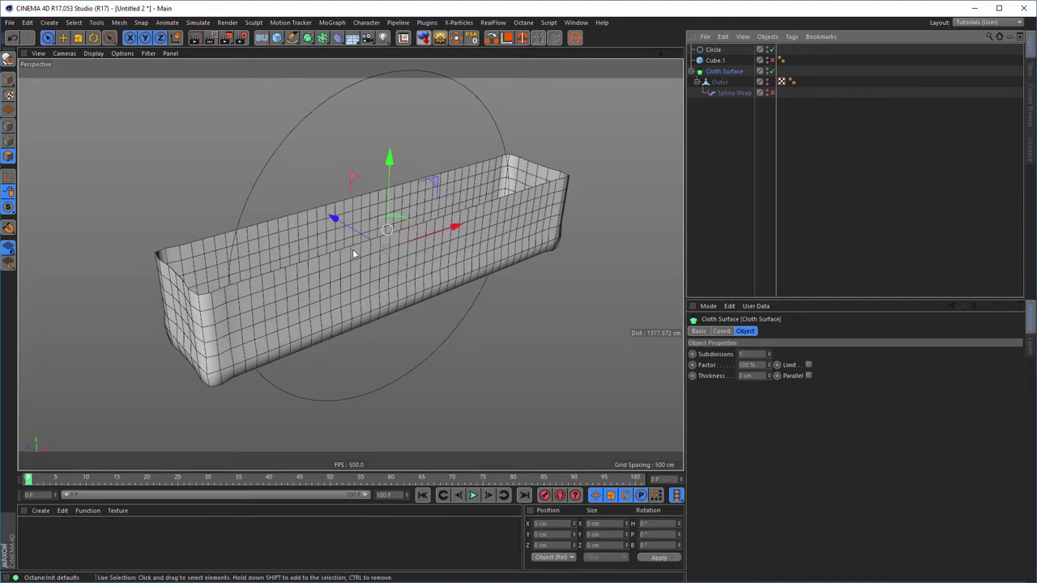
scroll(216, 300, "down", 2)
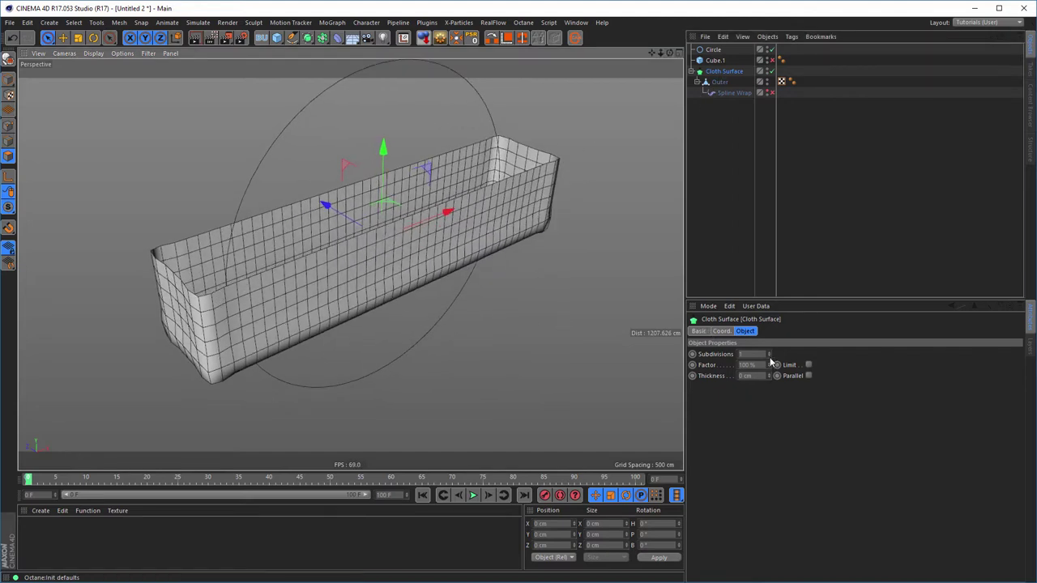
Set the Cloth Surface's thickness to -15 cm and try its subdivisions at 0 and at 1
left_click(769, 357)
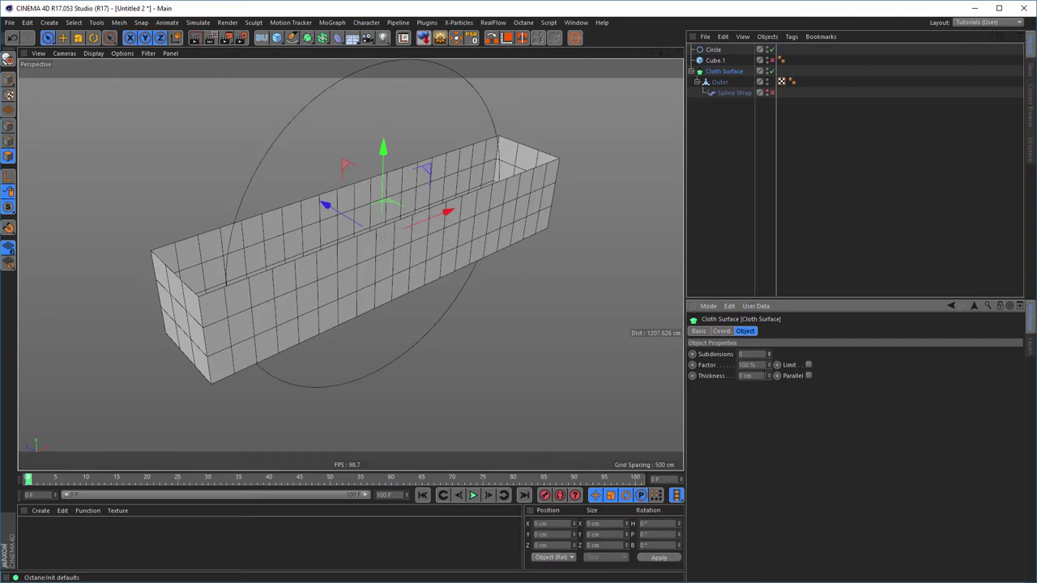
type("15")
key("Return")
left_click_drag(83, 334, 303, 308, "alt")
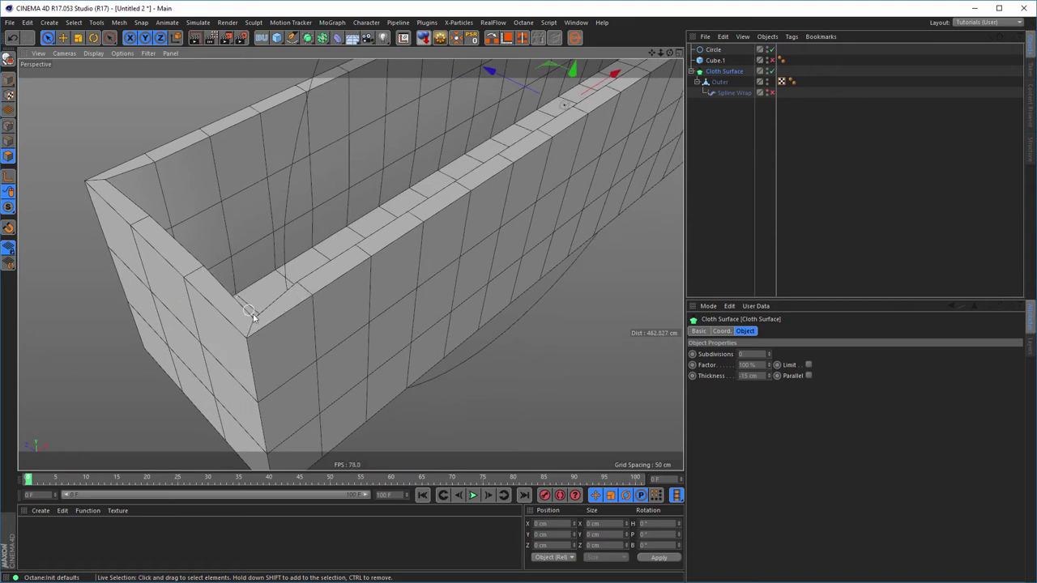
left_click_drag(297, 292, 315, 328, "alt")
right_click_drag(320, 314, 373, 300, "alt")
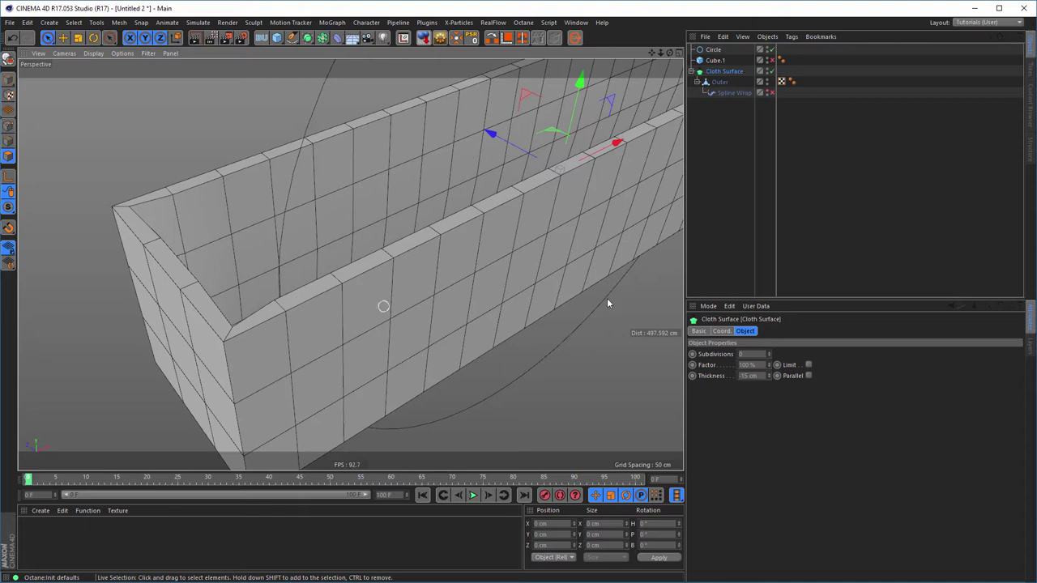
left_click(769, 355)
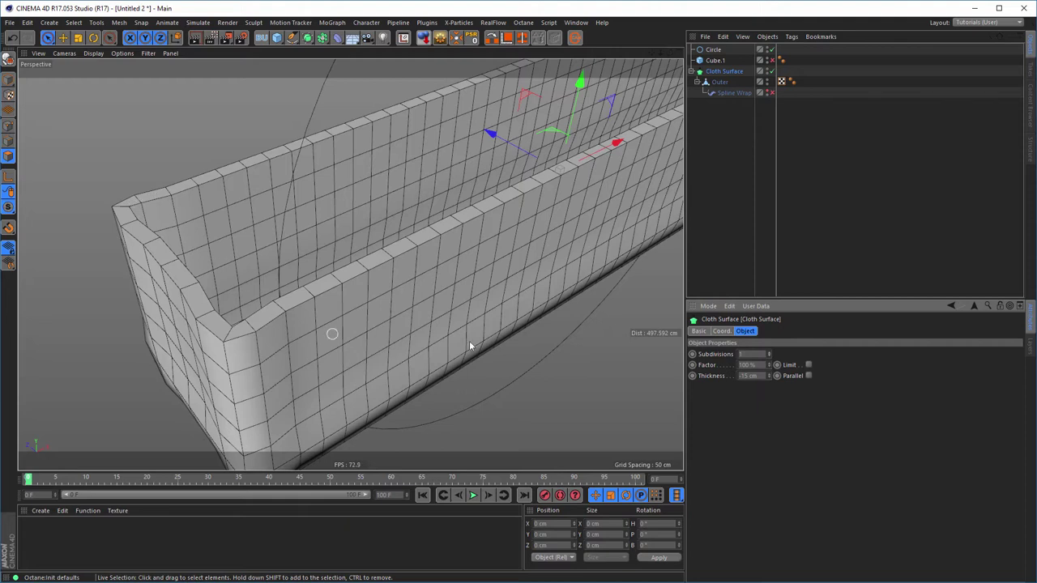
Take Outer out of the Cloth Surface and delete the Cloth Surface
left_click_drag(721, 84, 723, 117)
left_click(717, 75)
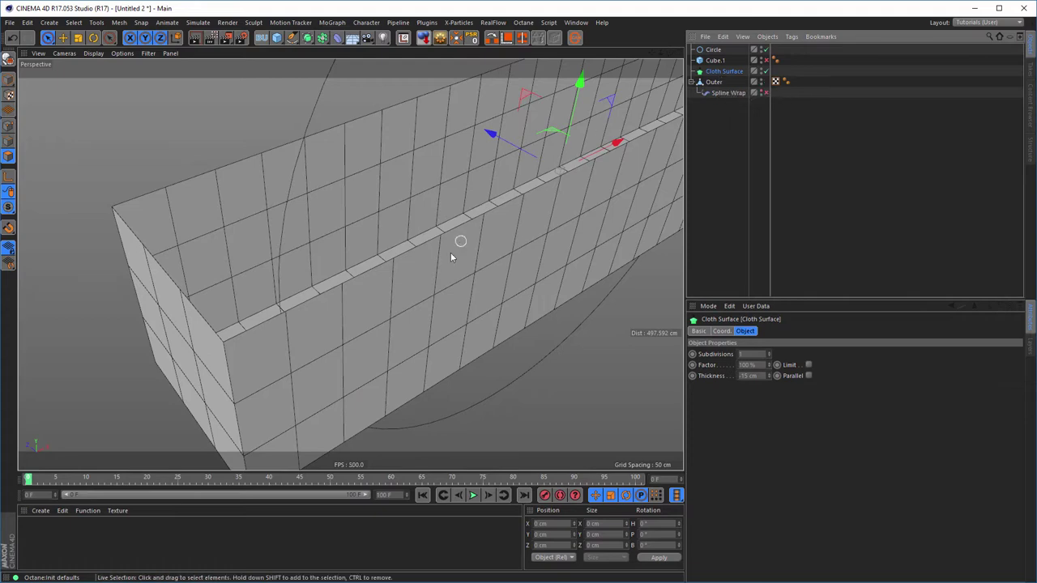
left_click_drag(450, 251, 244, 271, "alt")
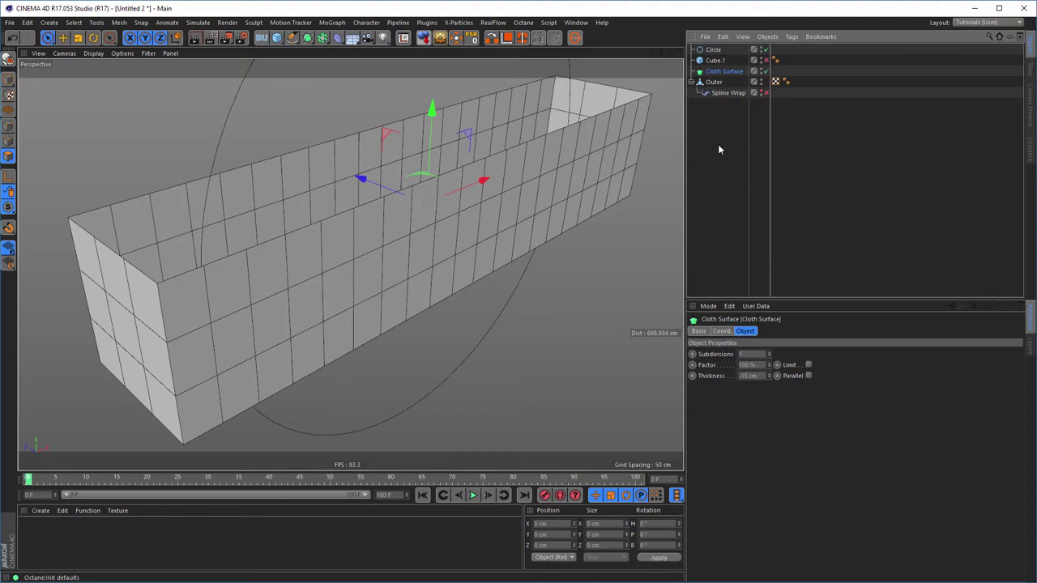
key("Delete")
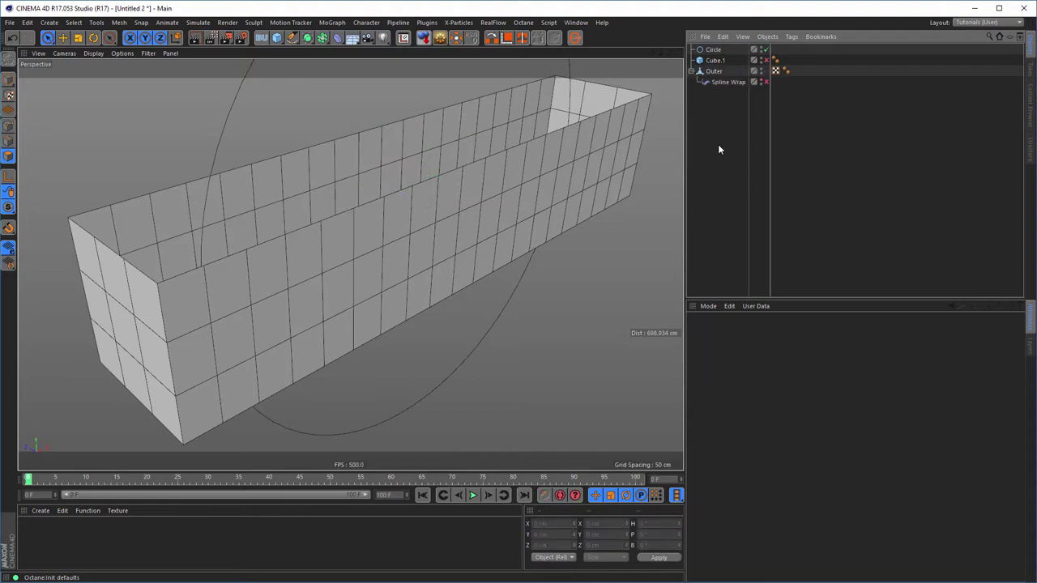
Select all polygons of Outer and extrude them inward by about 14 cm with Create Caps enabled
left_click(712, 72)
scroll(409, 256, "down", 3)
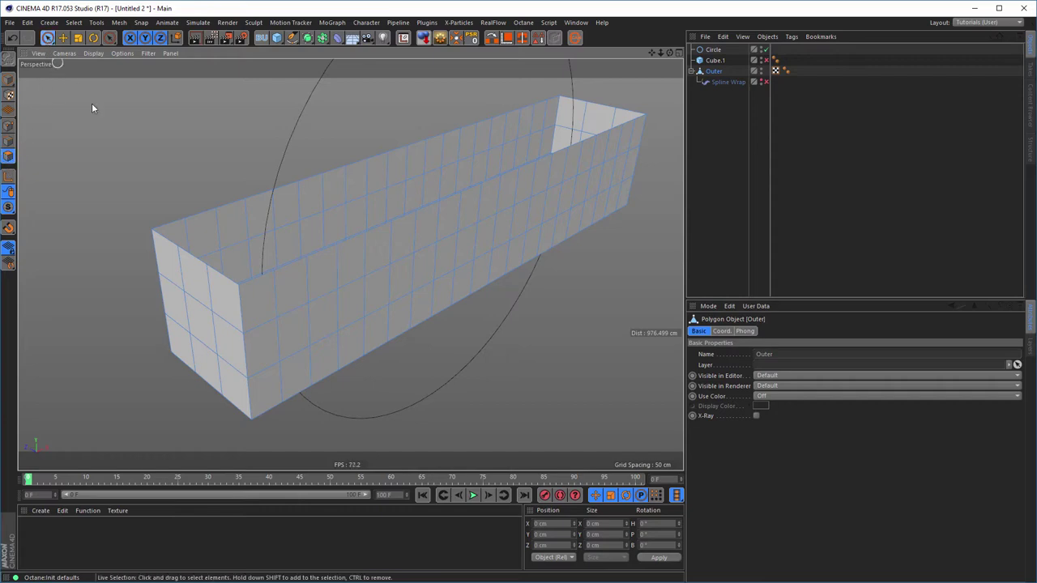
key("ctrl+a")
scroll(294, 309, "up", 4)
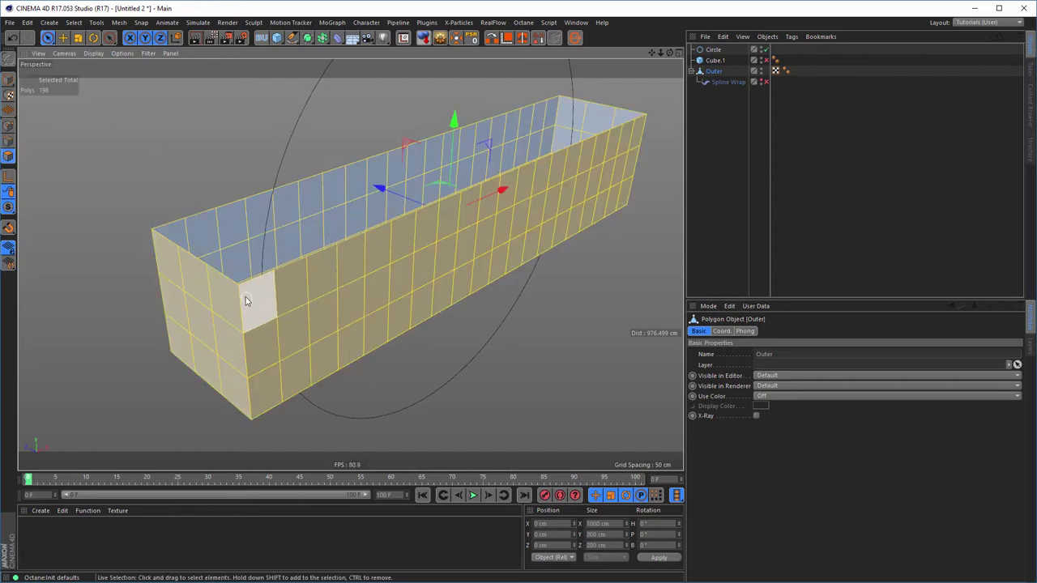
left_click_drag(259, 286, 254, 289, "alt")
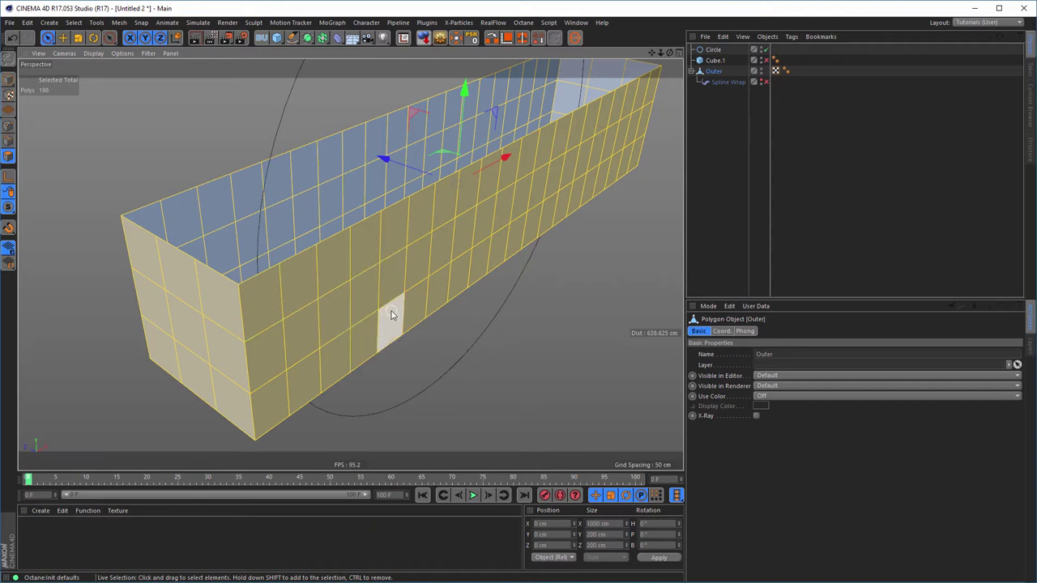
key("d")
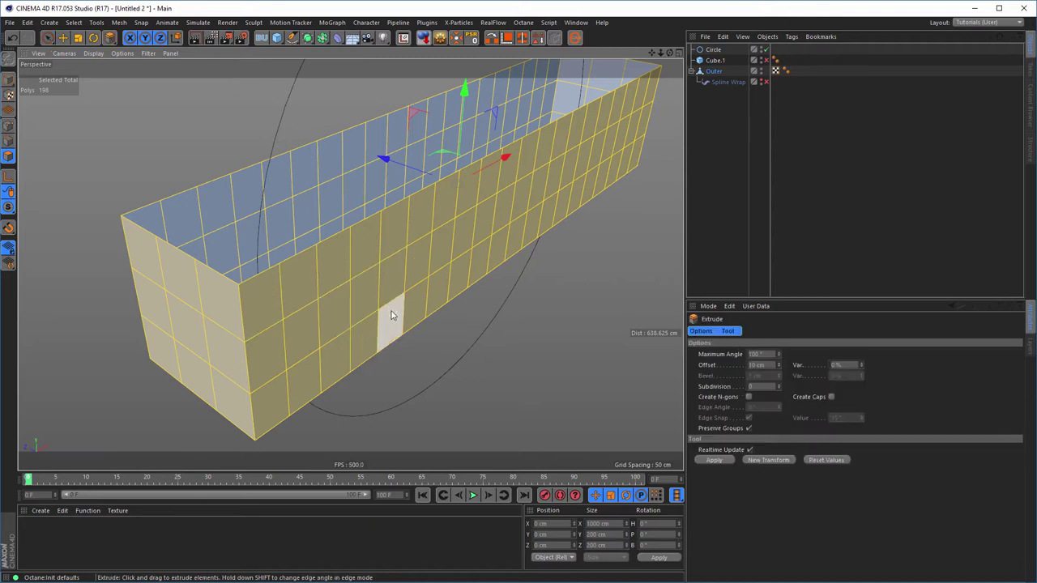
left_click(831, 396)
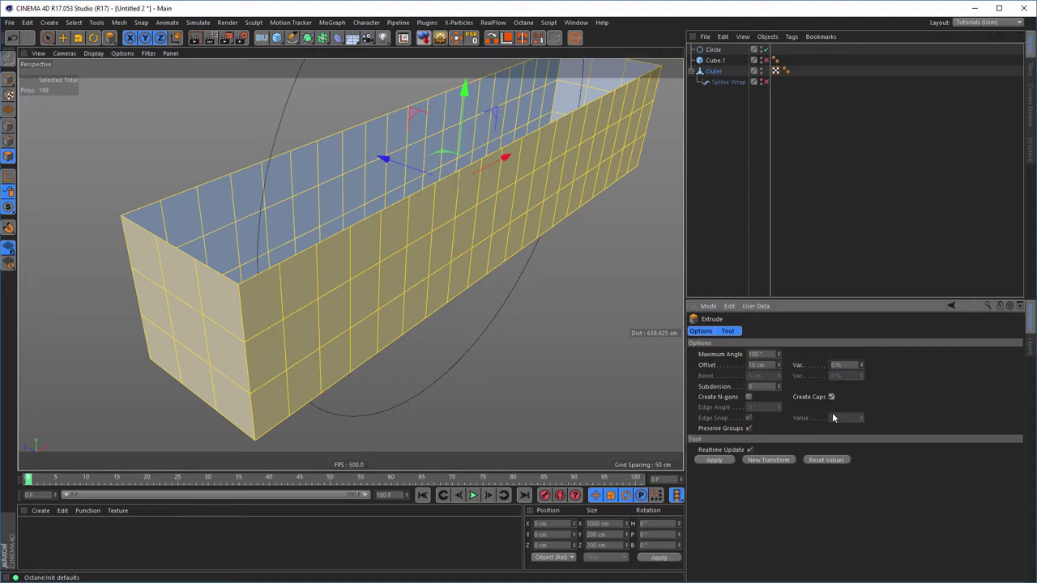
left_click_drag(586, 286, 532, 287)
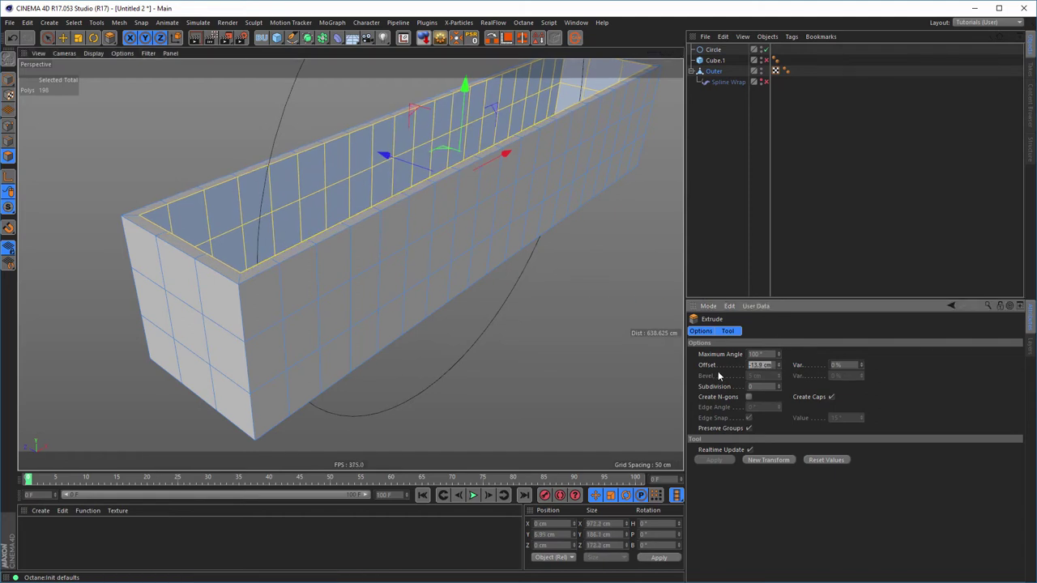
Set the extrusion's offset to -15 cm and its subdivision to 1
key("BackSpace")
type("5")
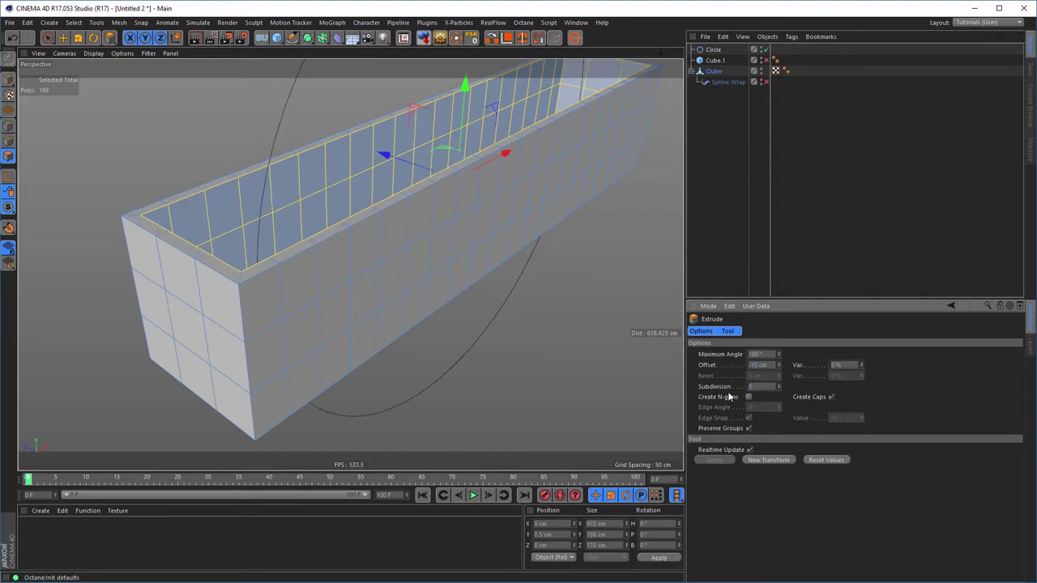
scroll(316, 267, "up", 3)
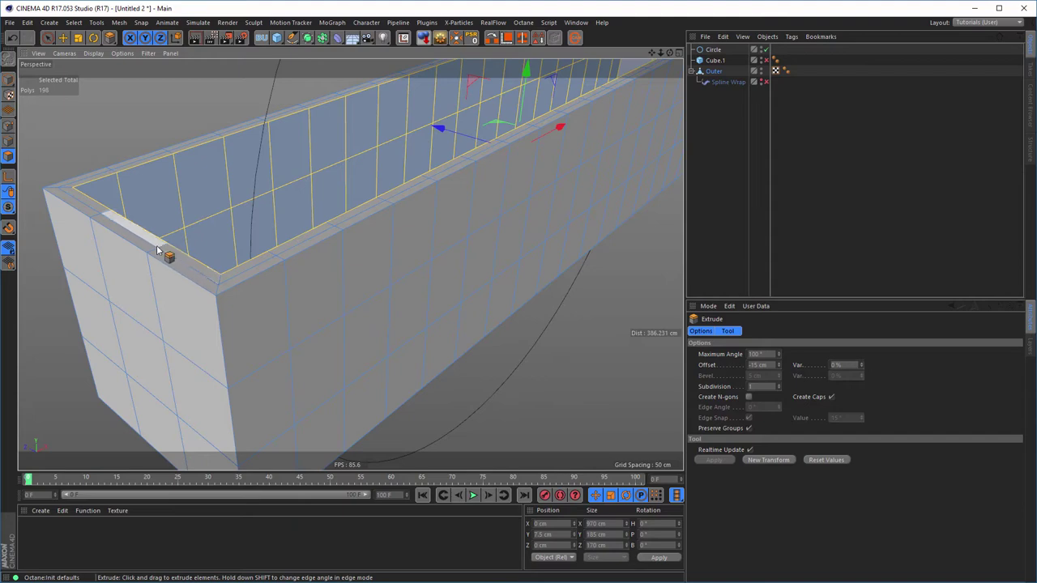
scroll(313, 306, "down", 3)
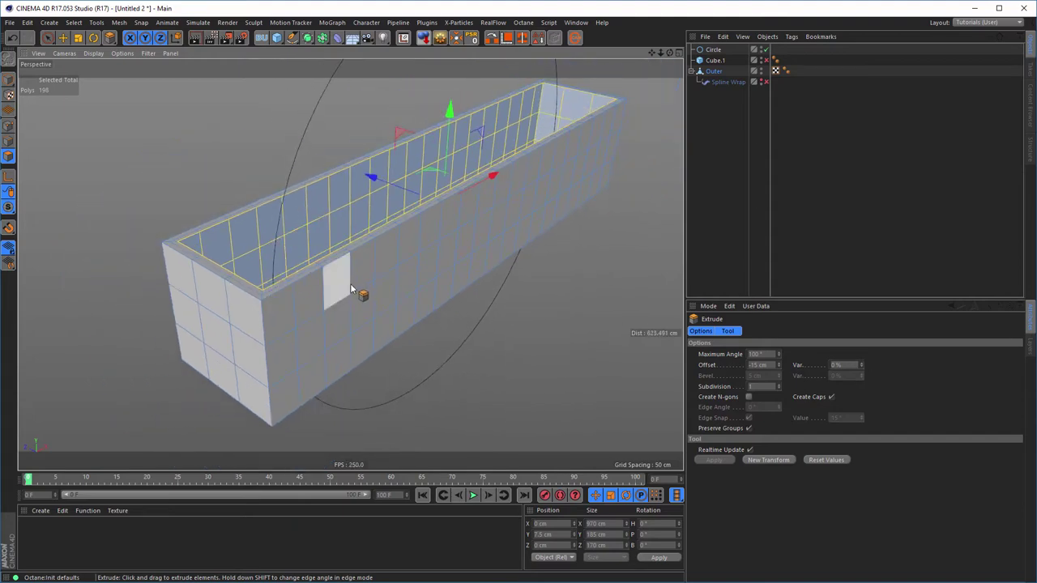
scroll(512, 244, "down", 3)
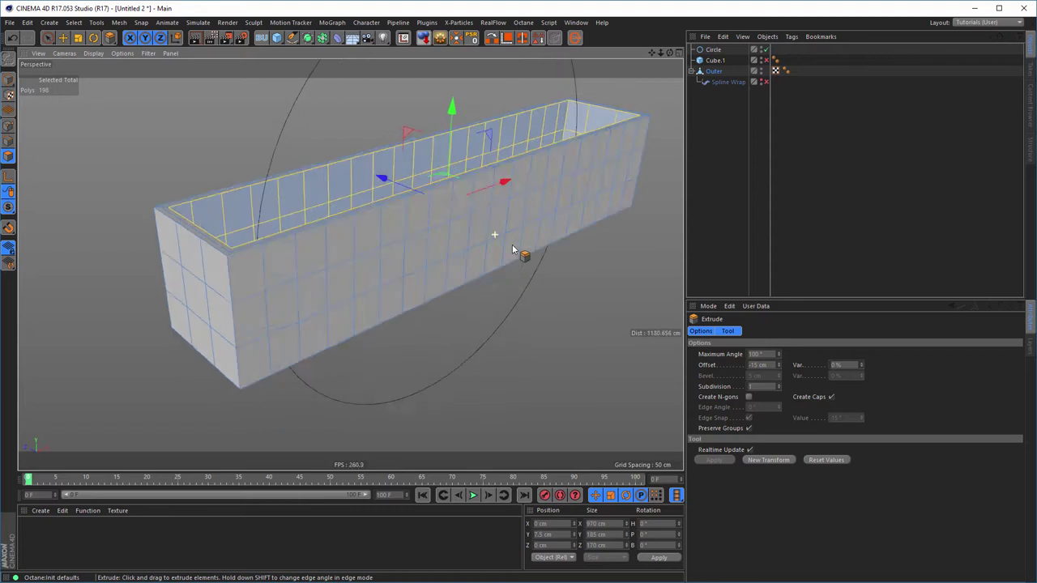
left_click_drag(504, 235, 493, 273, "alt")
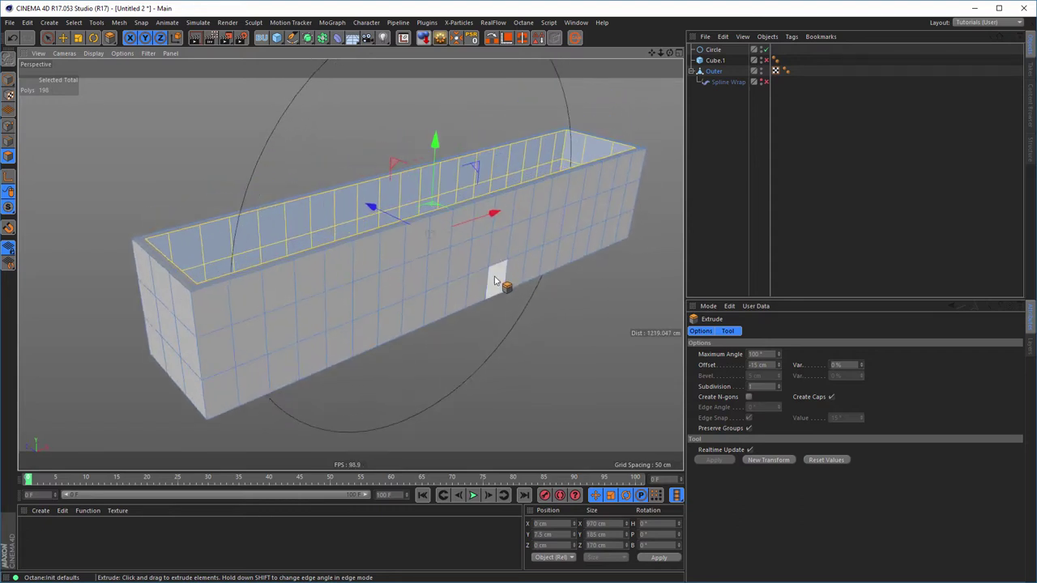
Put the Outer object into a Subdivision Surface and check its rounded rim
left_click(716, 73)
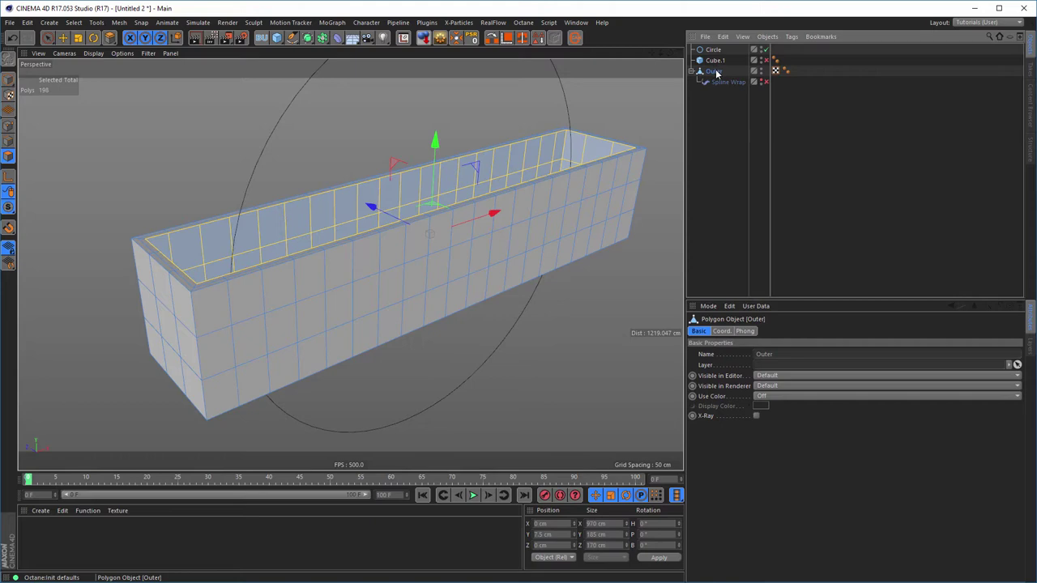
left_click(308, 38, "alt")
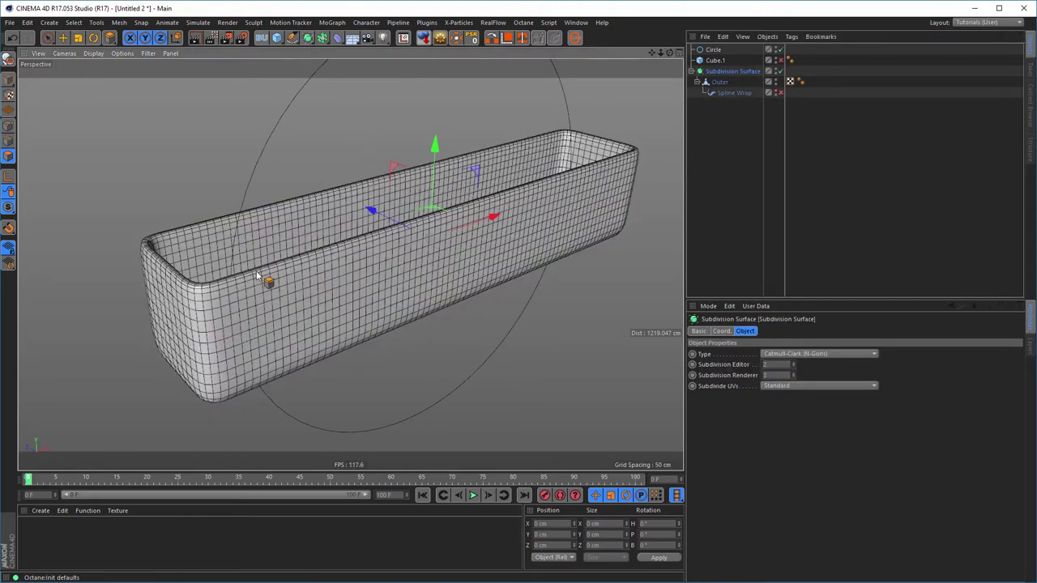
scroll(257, 275, "up", 10)
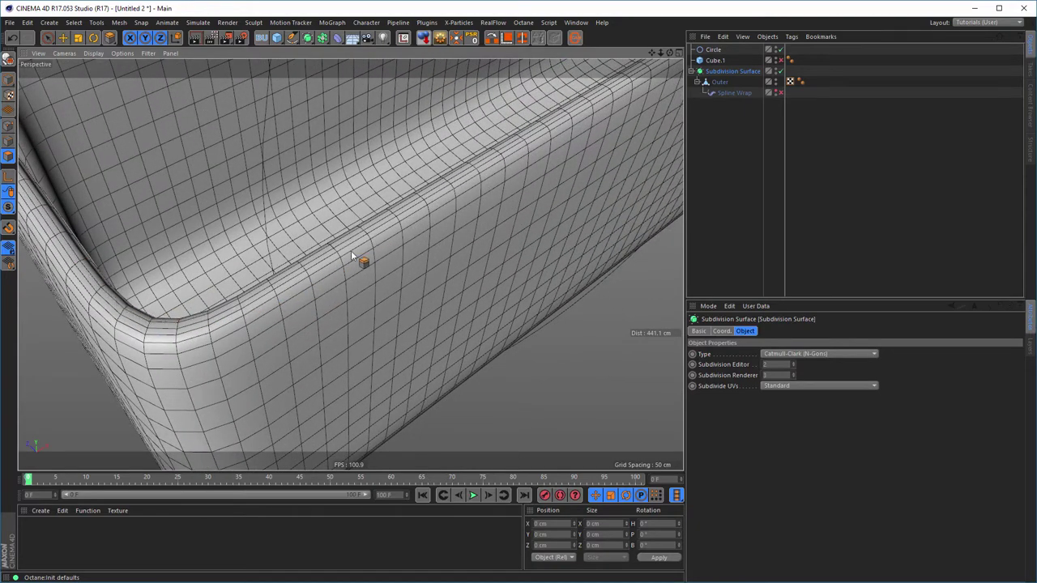
scroll(352, 257, "down", 10)
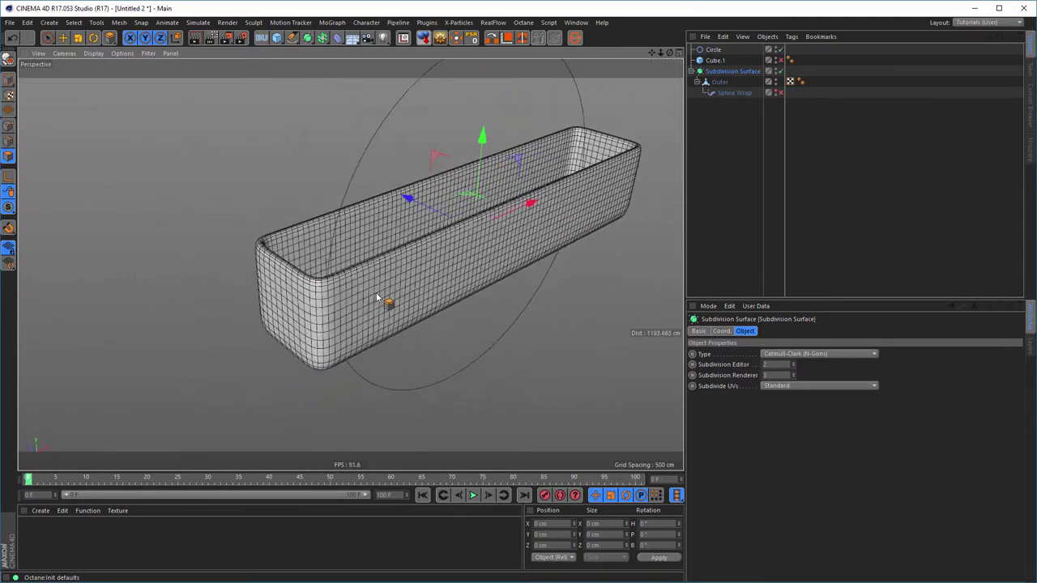
mouse_move(377, 298)
left_mouse_down("alt")
mouse_move(375, 290)
mouse_move(384, 313)
left_mouse_up("alt")
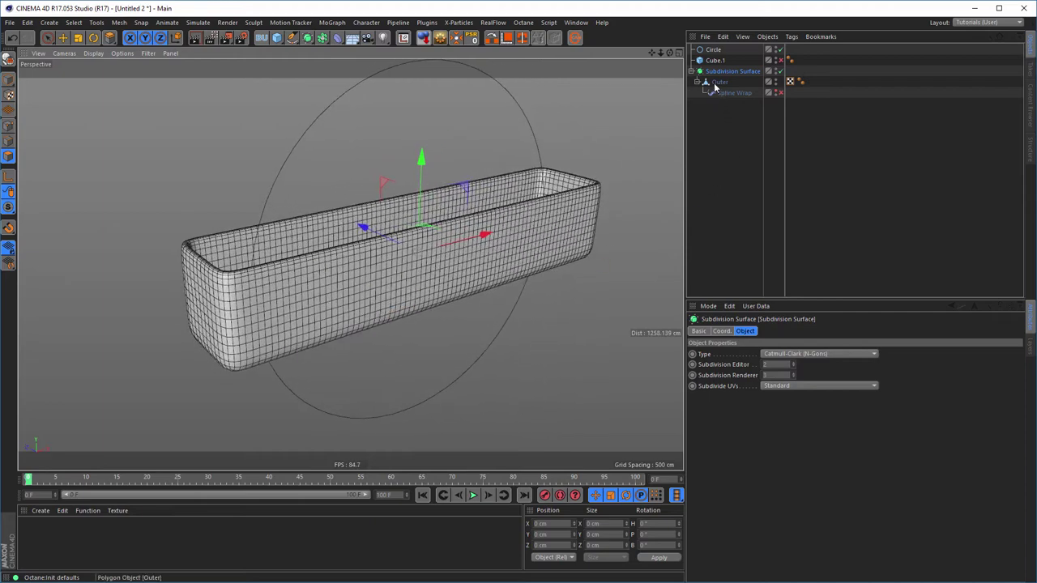
Enable Outer's Spline Wrap and change the viewport's line display from wireframe to isoparms
left_click(779, 92)
left_click_drag(624, 169, 491, 273, "alt")
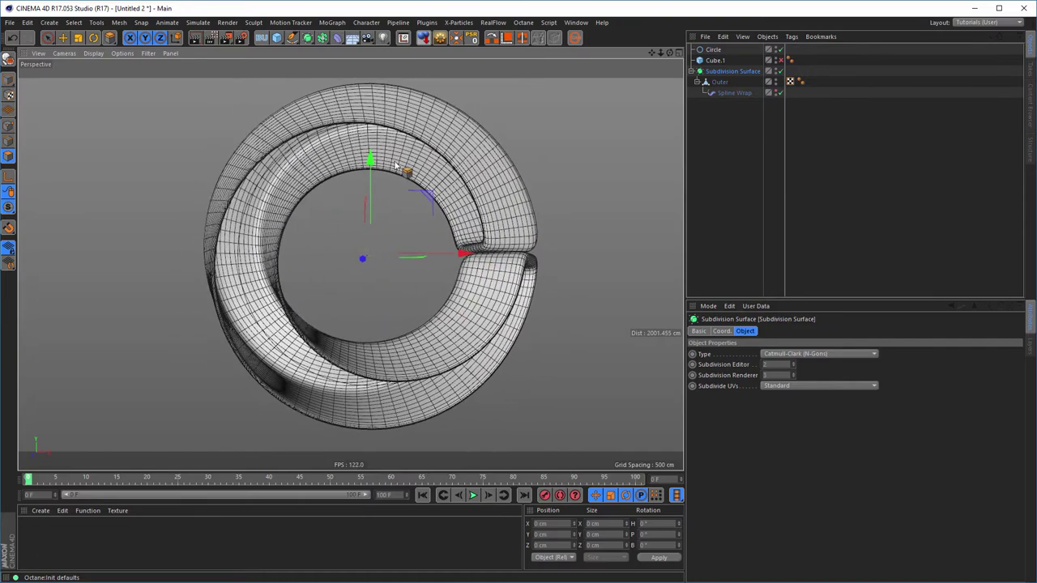
left_click(94, 54)
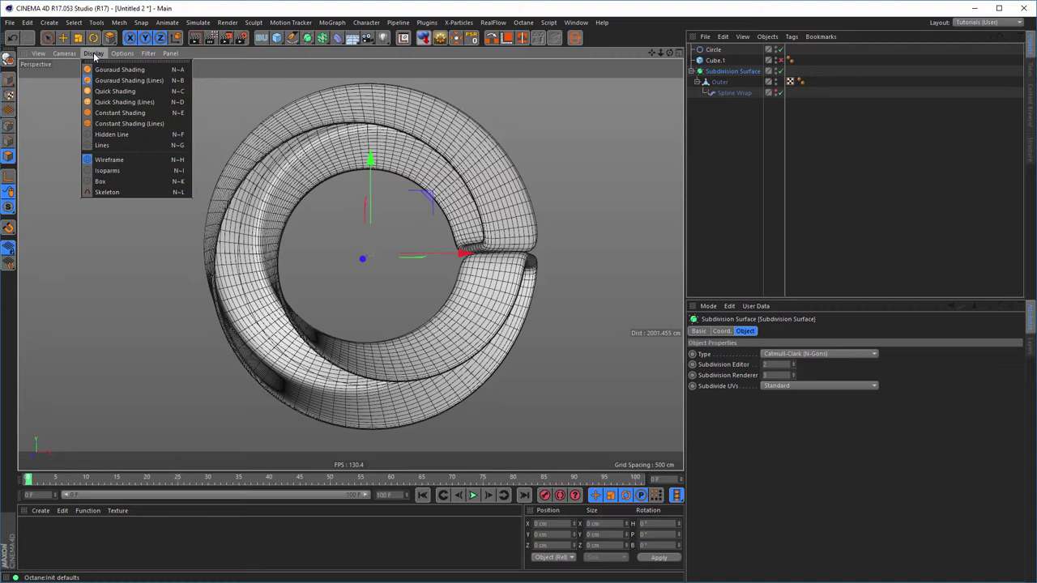
left_click(111, 173)
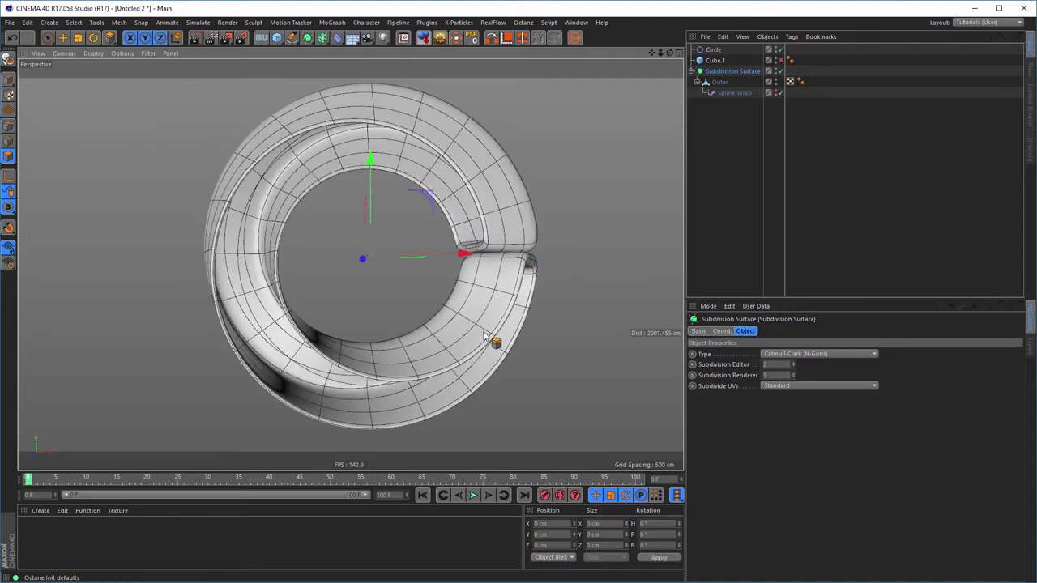
mouse_move(512, 317)
left_mouse_down("alt")
mouse_move(537, 336)
mouse_move(622, 264)
left_mouse_up("alt")
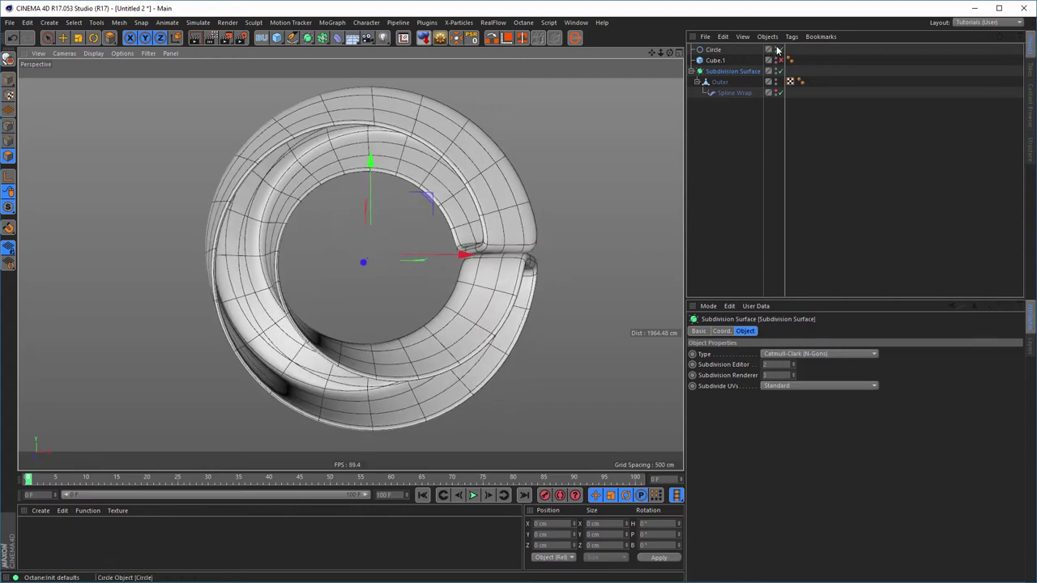
mouse_move(790, 60)
left_mouse_down()
mouse_move(773, 162)
mouse_move(499, 229)
mouse_move(501, 267)
mouse_move(536, 282)
mouse_move(501, 272)
mouse_move(513, 227)
left_mouse_up()
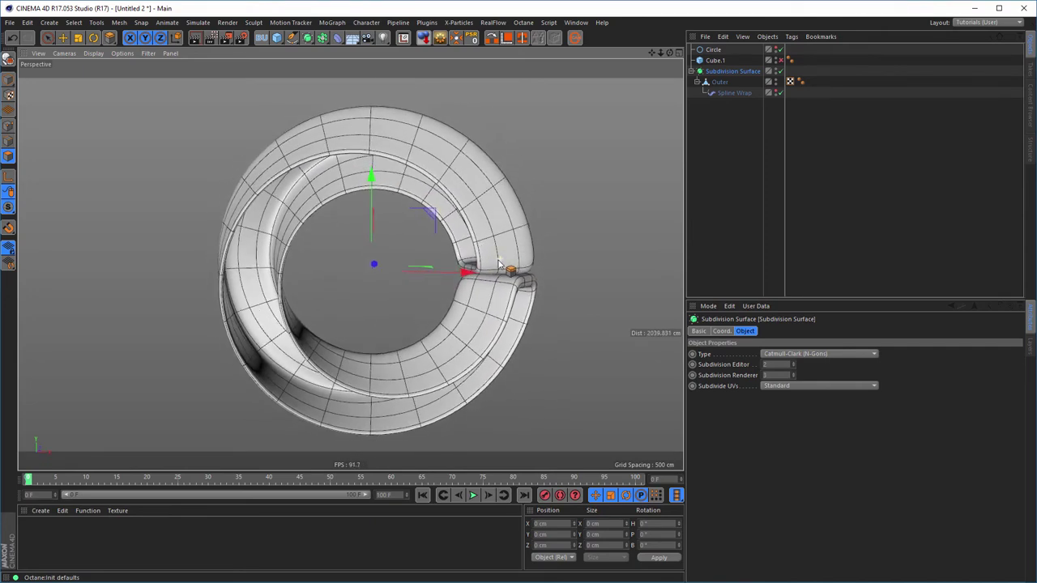
Duplicate the disabled Cube.1, enable the duplicate, and give it a copy of Outer's Spline Wrap
left_click(714, 60)
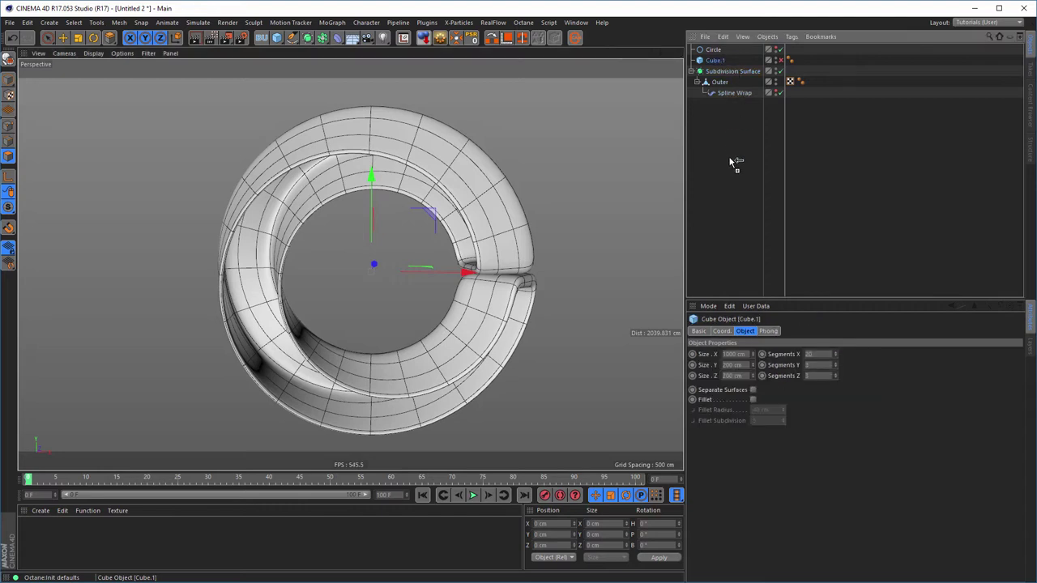
key("ctrl+v")
left_click(779, 103)
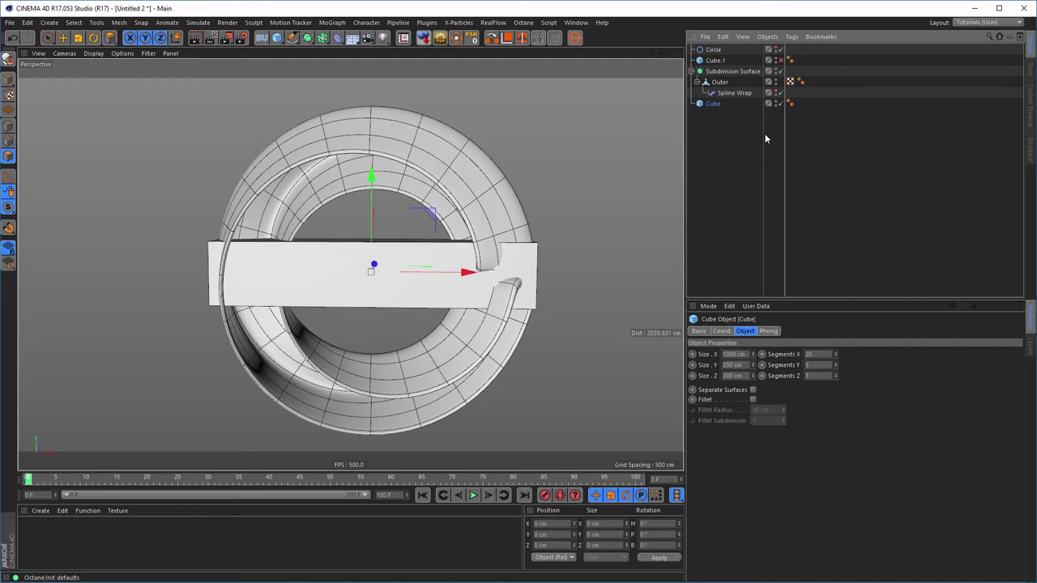
left_click(729, 93)
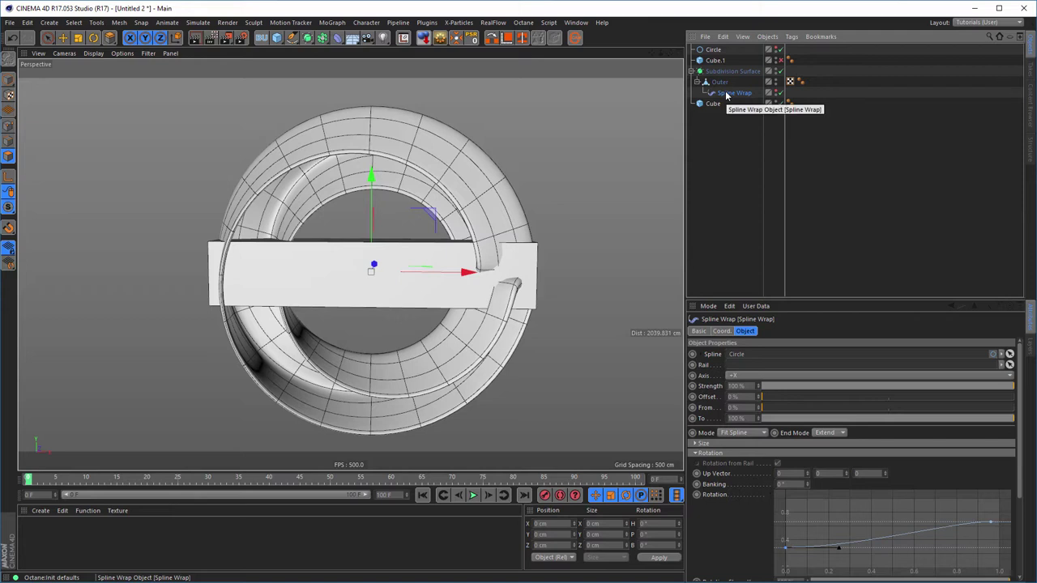
left_click_drag(727, 95, 718, 107)
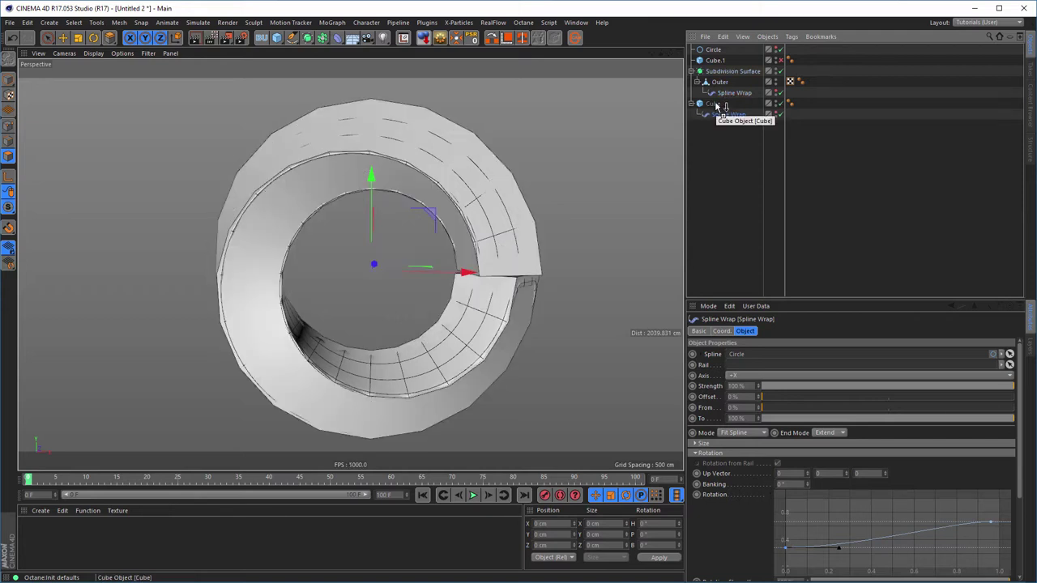
Put the wrapped Cube into its own Subdivision Surface and check how it sits inside the outer shell
left_click(711, 105)
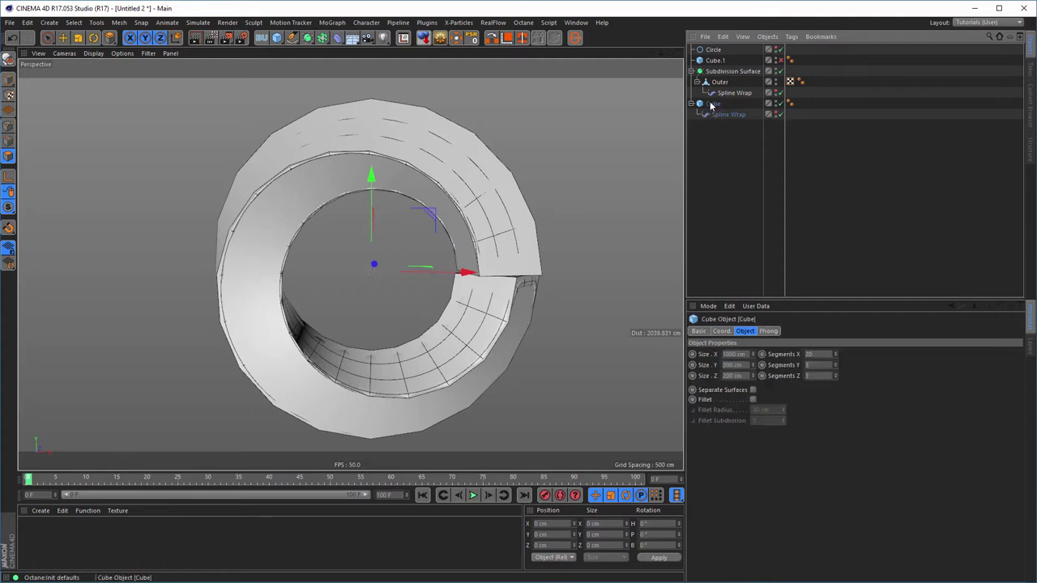
left_click(307, 39, "alt")
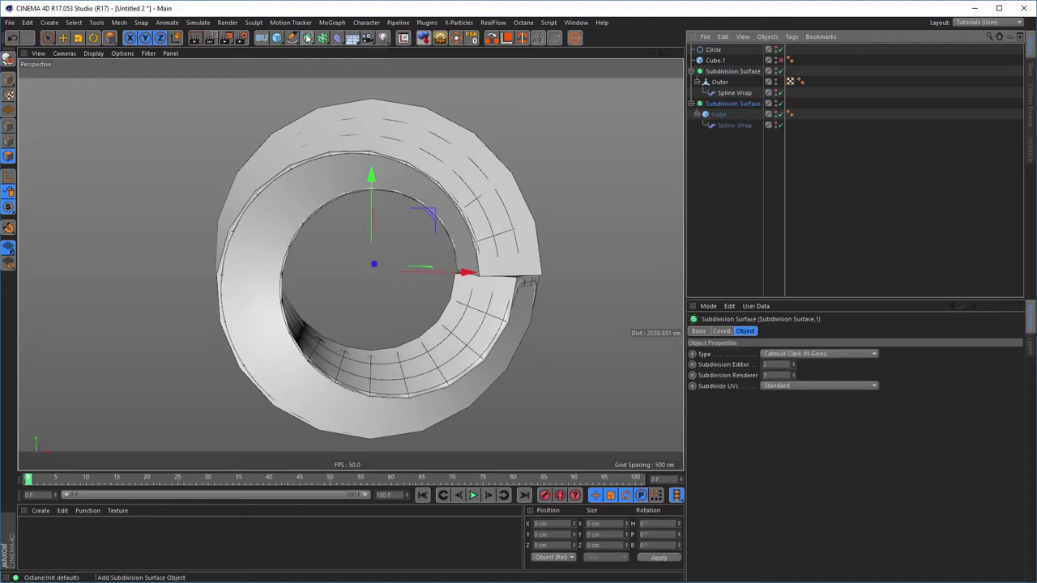
left_click_drag(434, 232, 541, 248, "alt")
scroll(454, 254, "up", 5)
Set the inner Cube's Size Y and Size Z to 190 cm
left_click(717, 115)
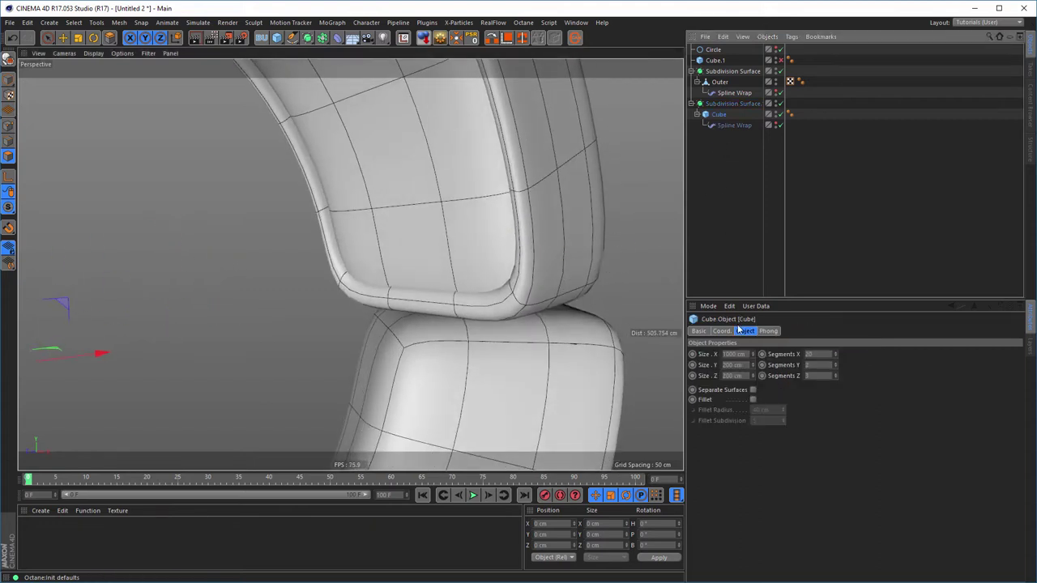
left_click(733, 366)
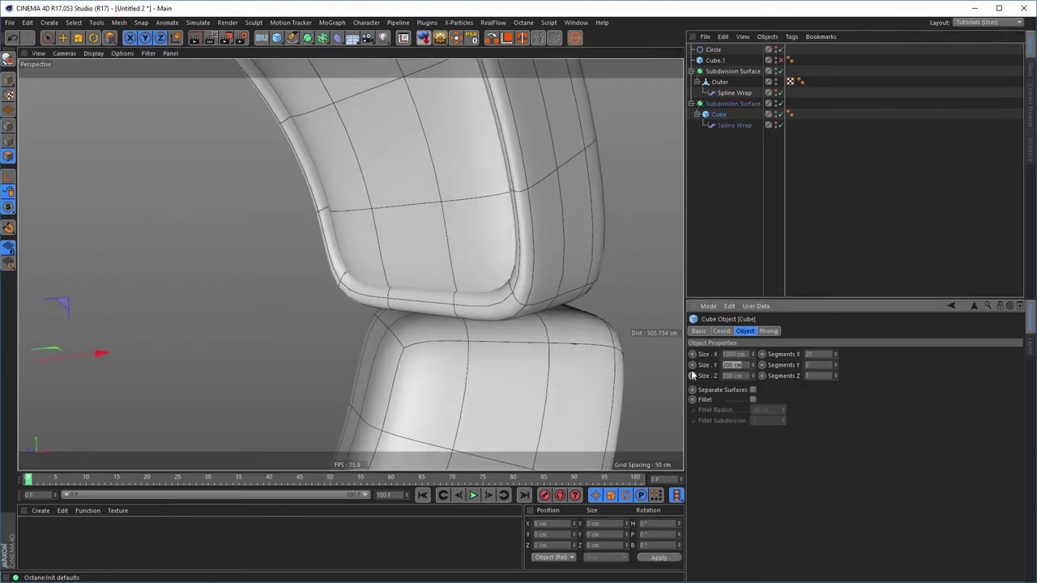
key("BackSpace")
type("150")
key("Tab")
type("150")
key("Return")
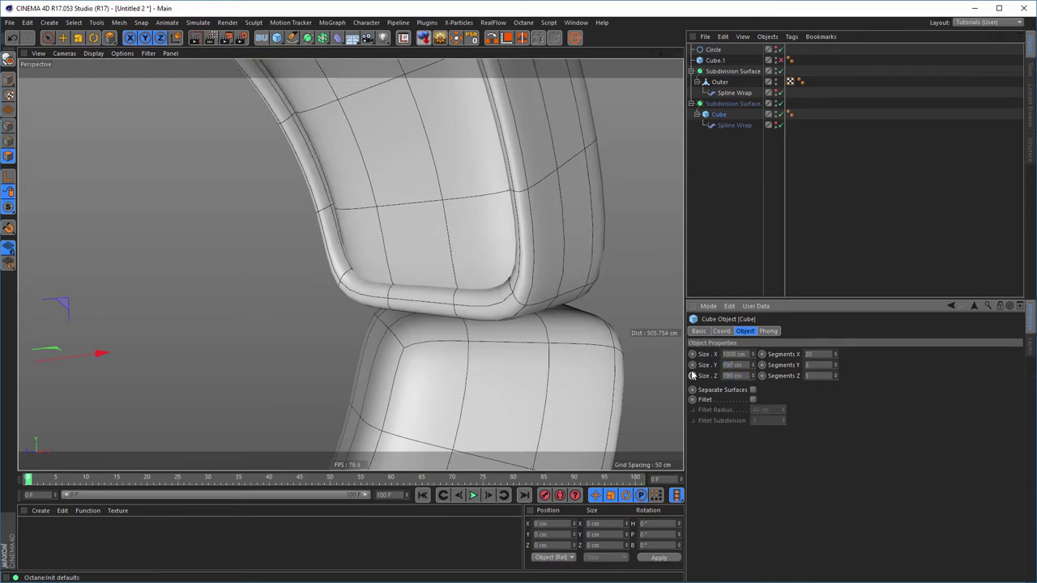
left_click_drag(463, 301, 454, 297, "alt")
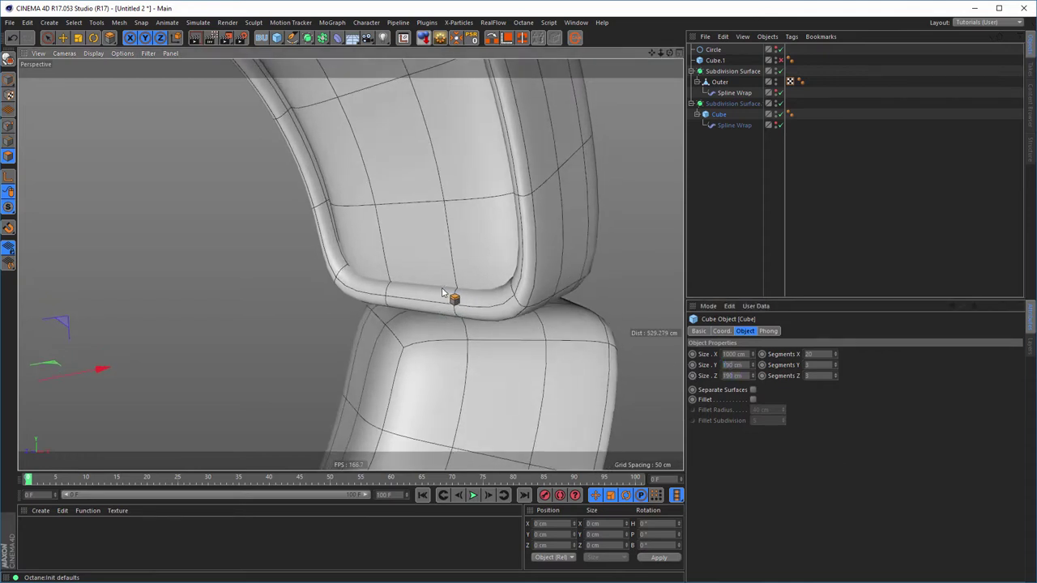
Set the inner Cube's Spline Wrap to run from 1.5% to 98.5% of the circle
left_click(729, 126)
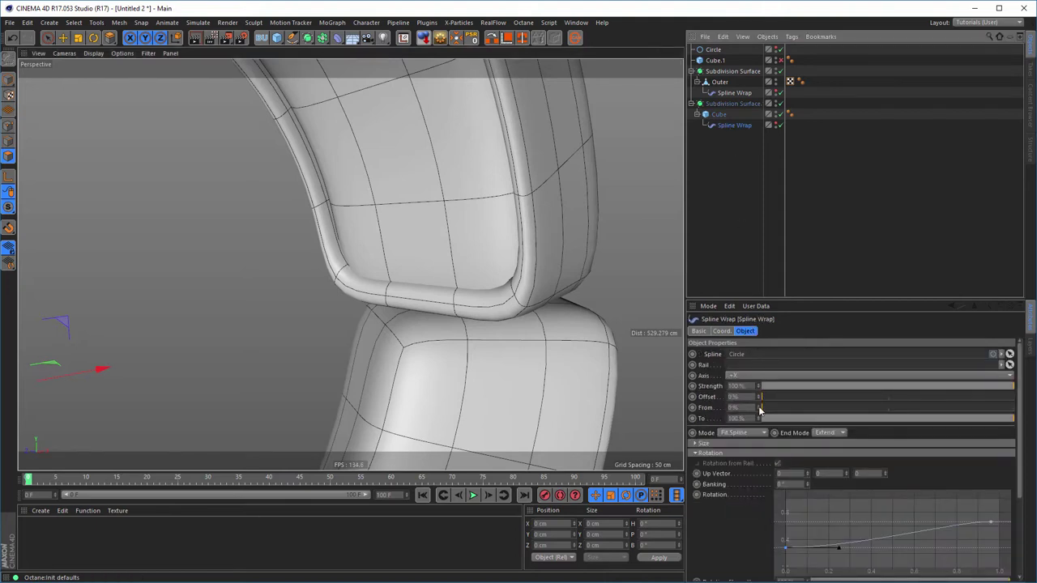
left_click_drag(760, 411, 761, 410)
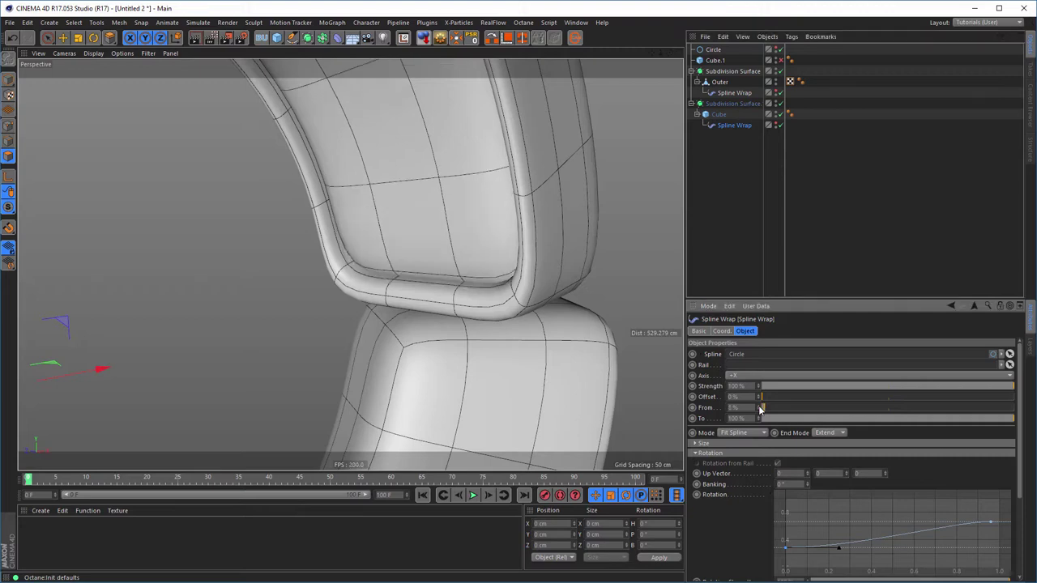
mouse_move(575, 289)
left_mouse_down("alt")
mouse_move(556, 300)
mouse_move(562, 292)
left_mouse_up("alt")
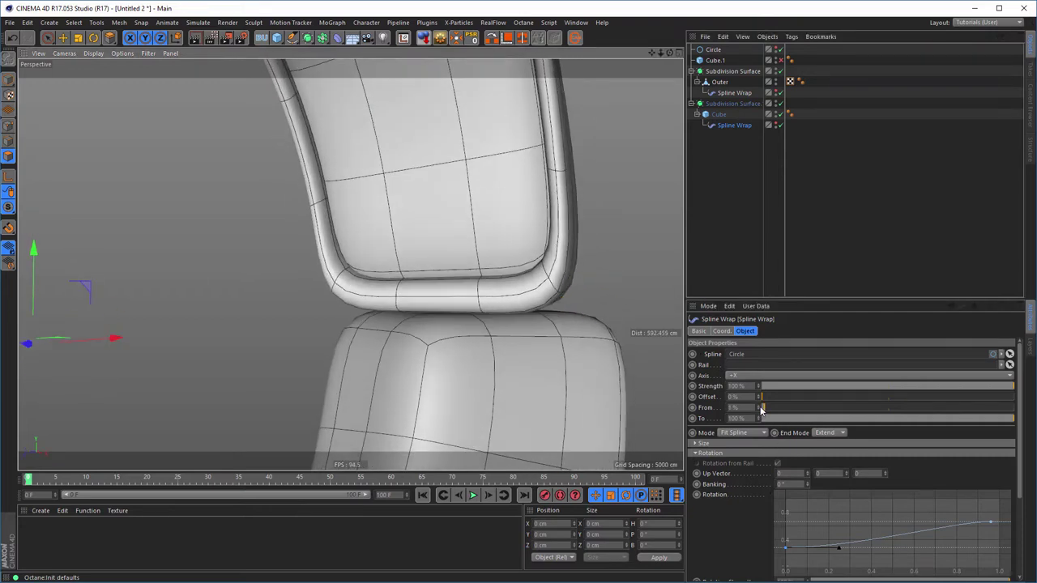
left_click_drag(760, 409, 762, 405)
left_click_drag(463, 270, 409, 332, "alt")
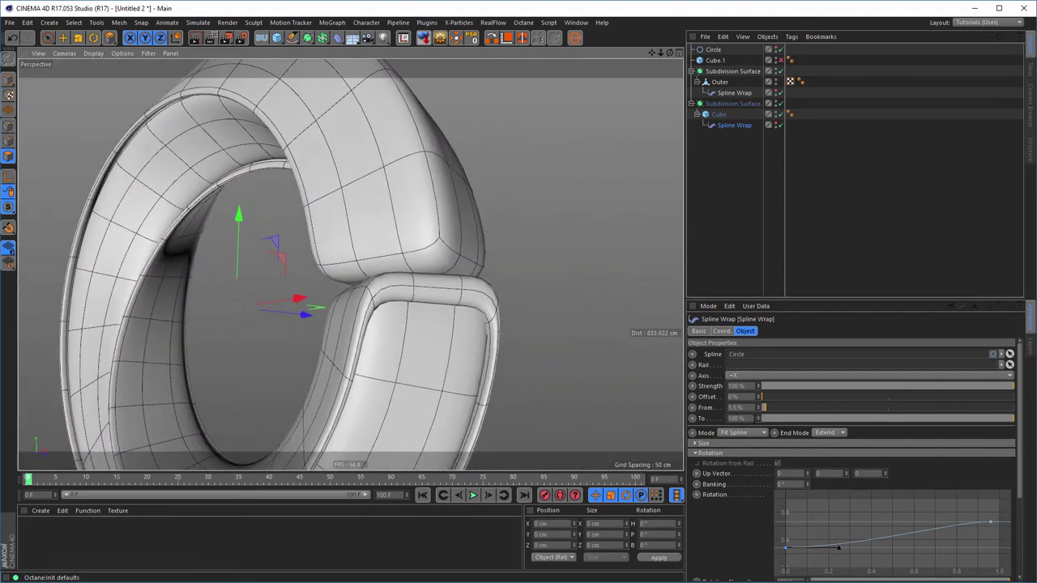
left_click_drag(759, 423, 759, 422)
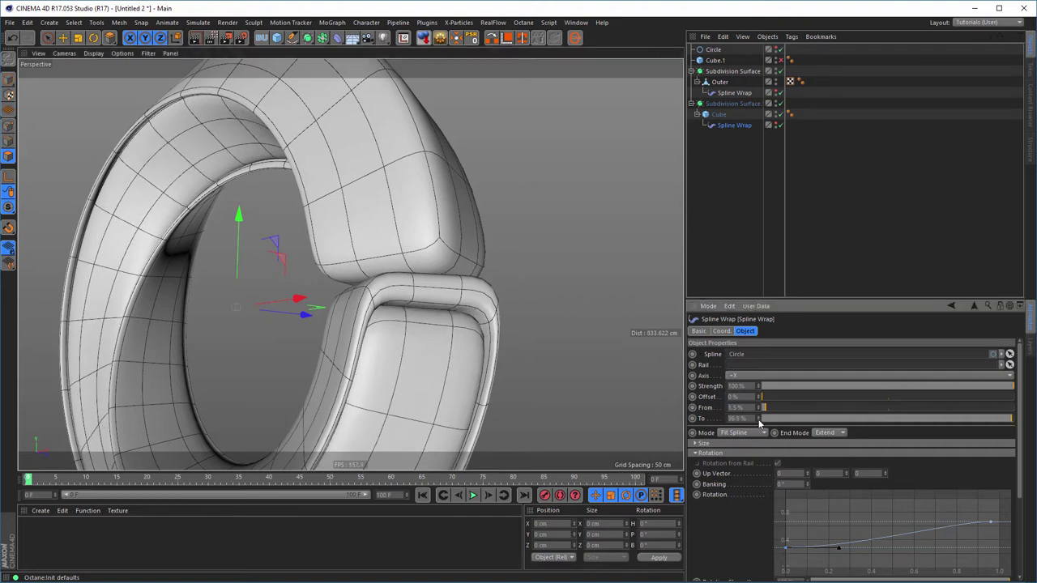
left_click_drag(469, 328, 430, 259, "alt")
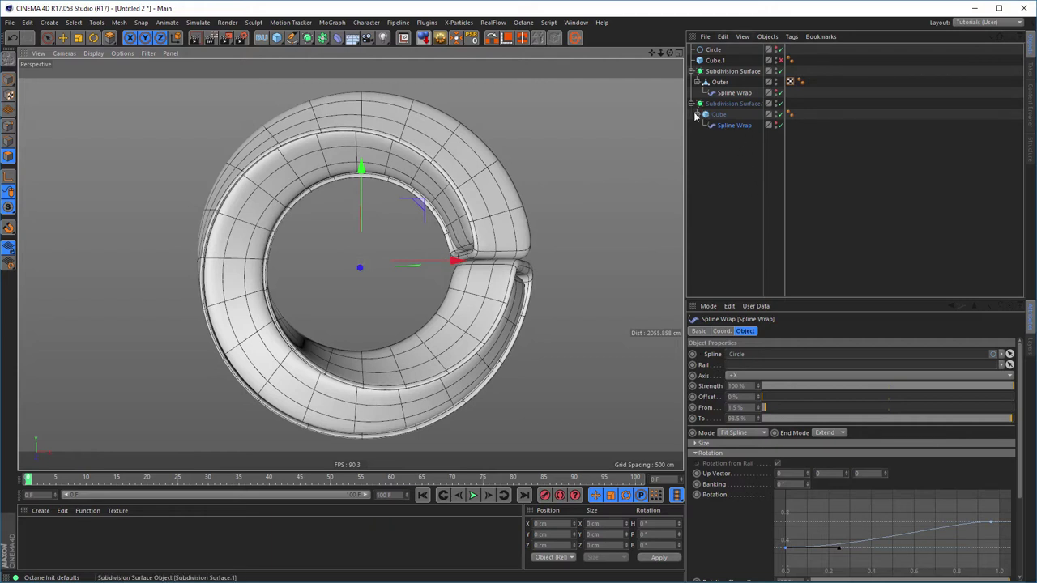
Rename the shell's Subdivision Surface as Outer, and the second Subdivision Surface and its Cube as Inner
left_click(721, 71)
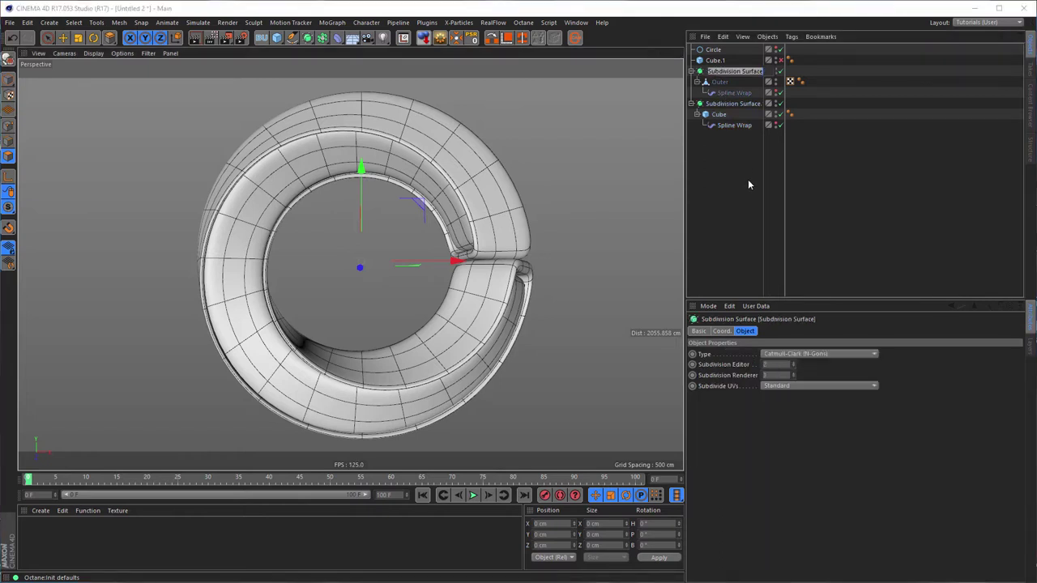
type("Outer")
key("Return")
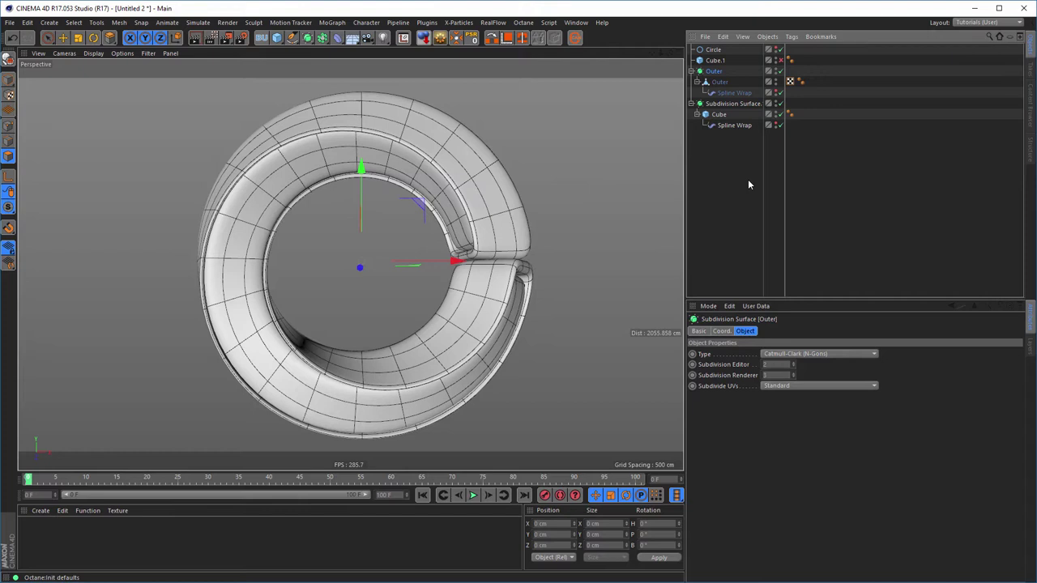
key("Down")
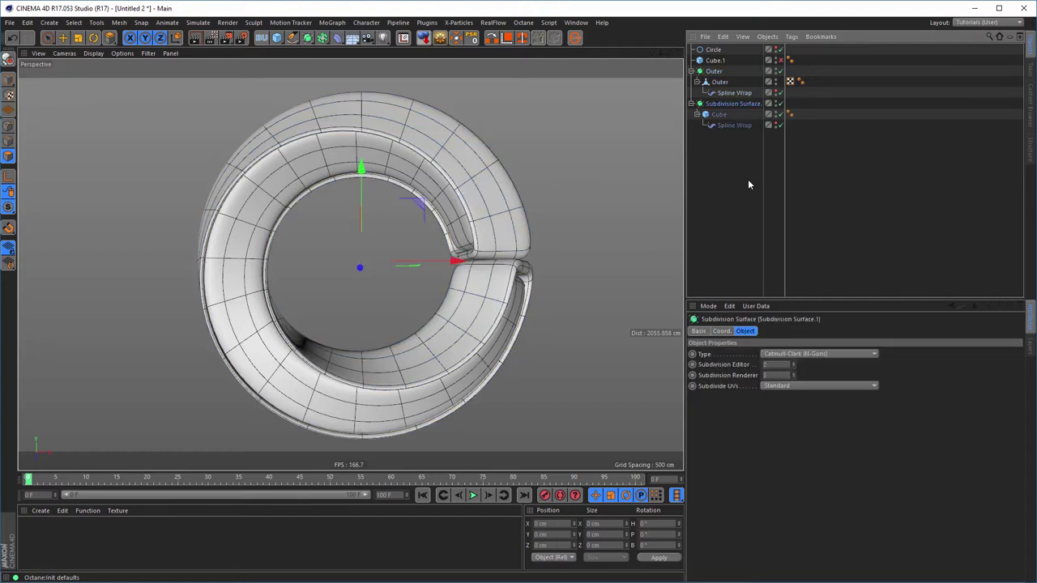
key("Return")
type("inner")
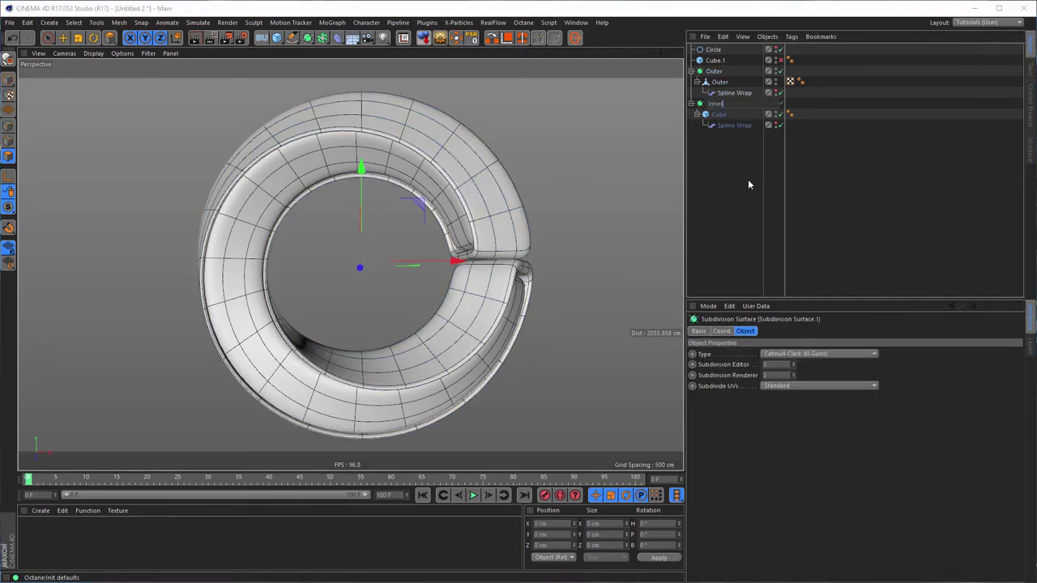
key("Down")
key("Return")
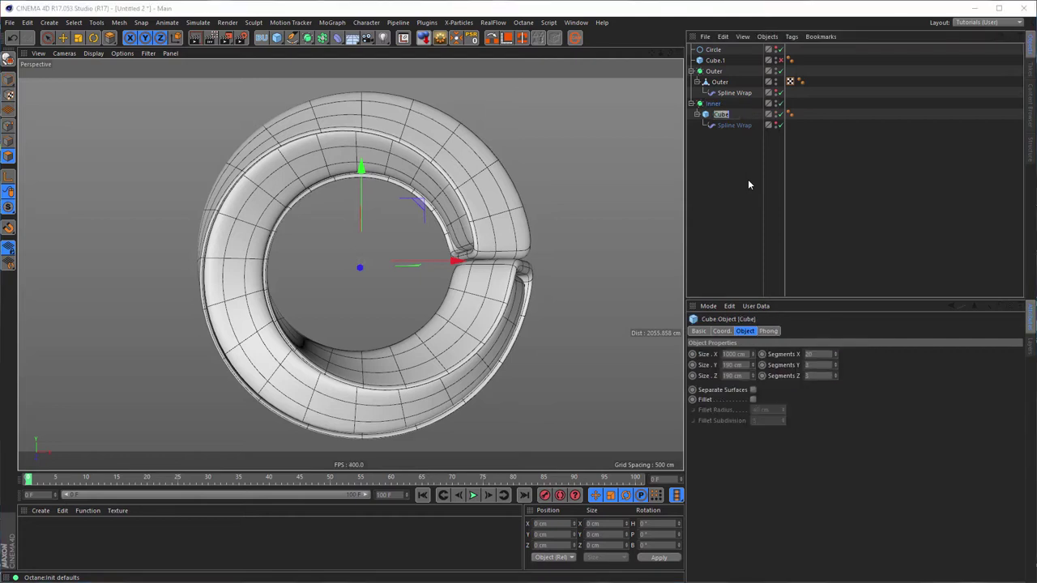
type("Inner")
key("Return")
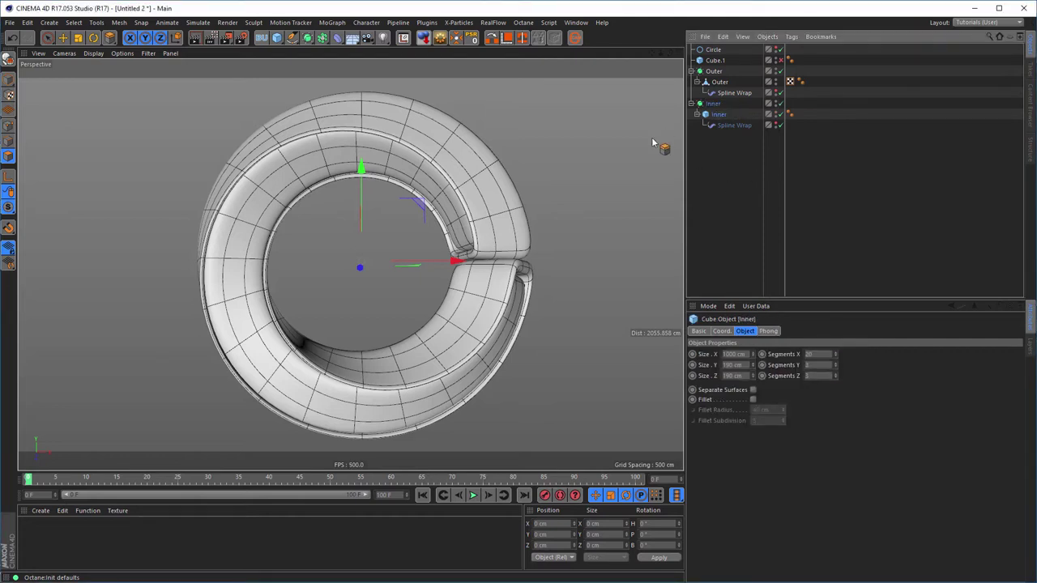
Delete the disabled Cube.1 and collapse the Outer and Inner hierarchies
left_click(710, 62)
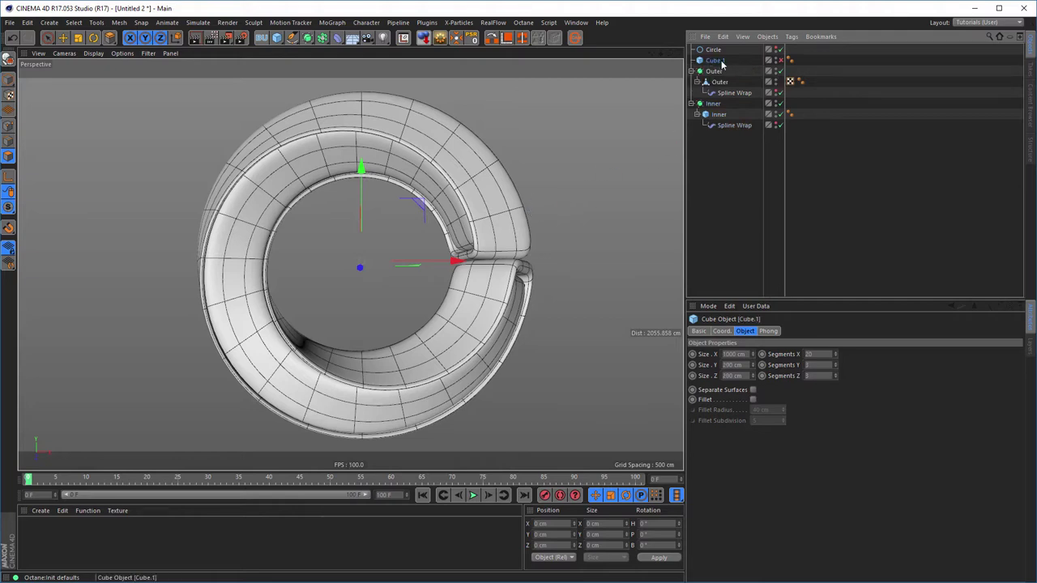
key("Delete")
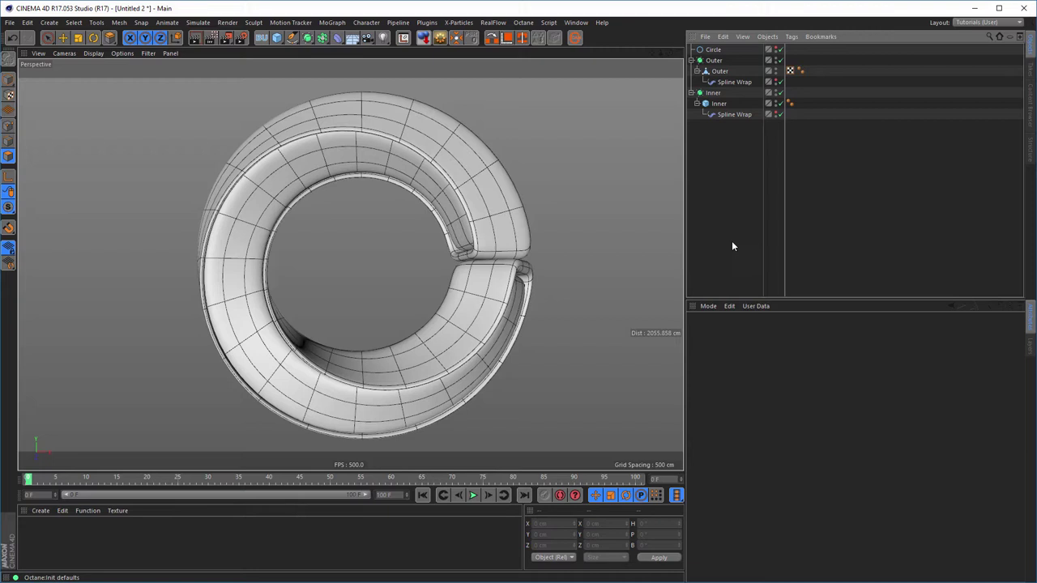
left_click(697, 71)
left_click(691, 60)
left_click(690, 72)
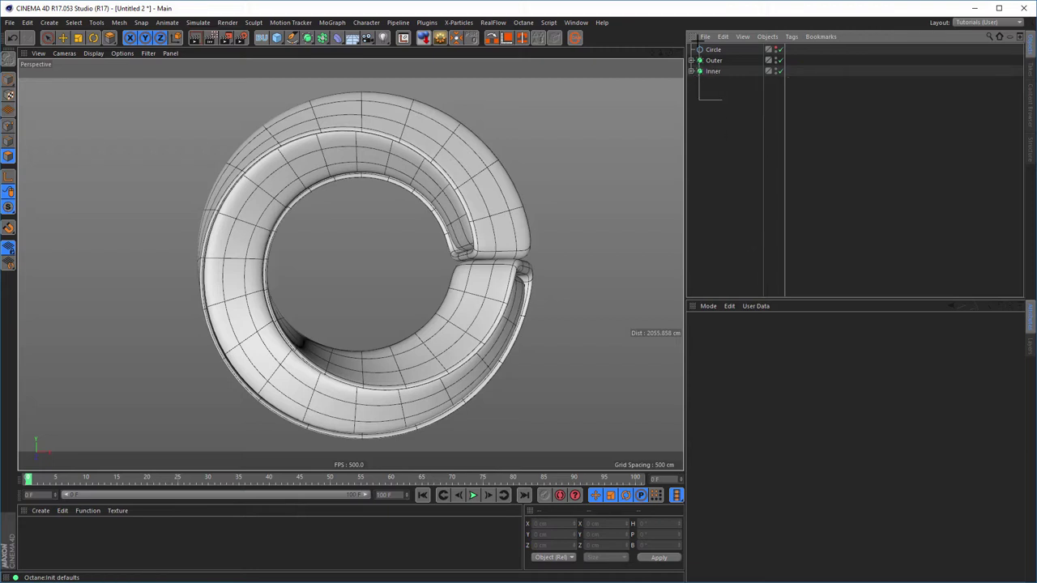
Group Circle, Outer and Inner under a null named Object and expand the group
left_click_drag(698, 100, 715, 162)
key("alt+g")
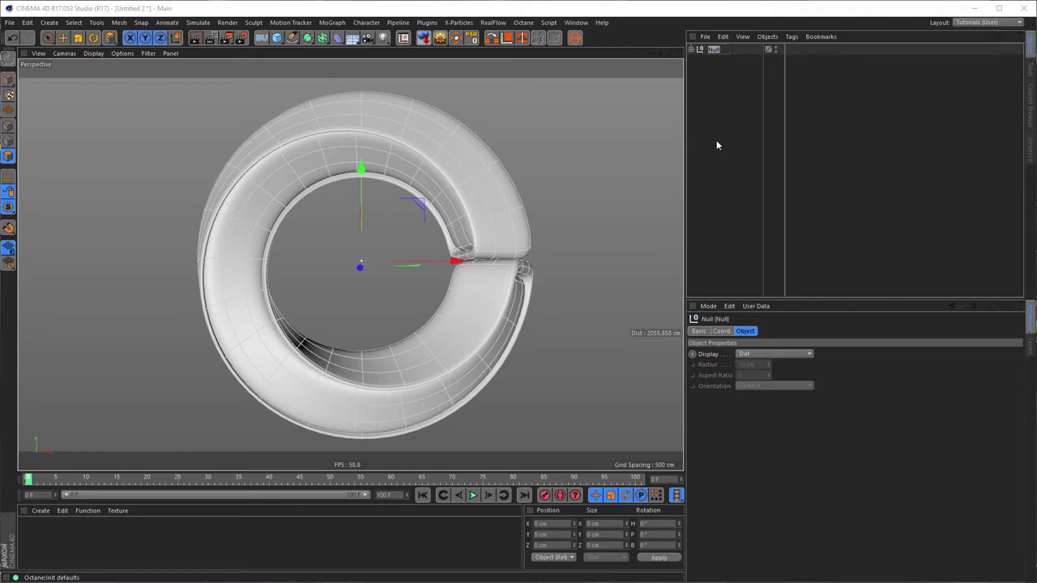
type("Object")
key("Return")
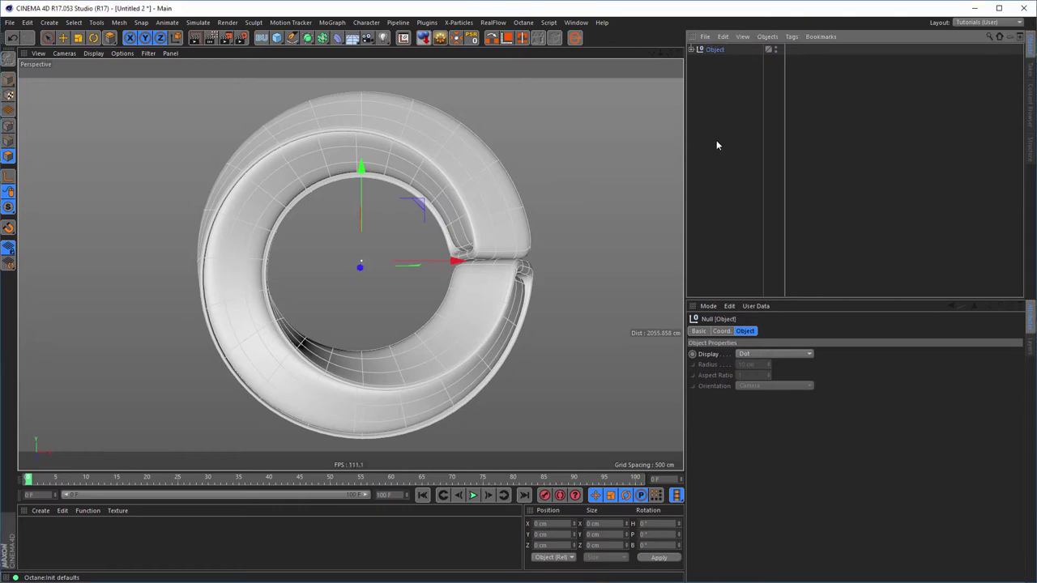
left_click(690, 50)
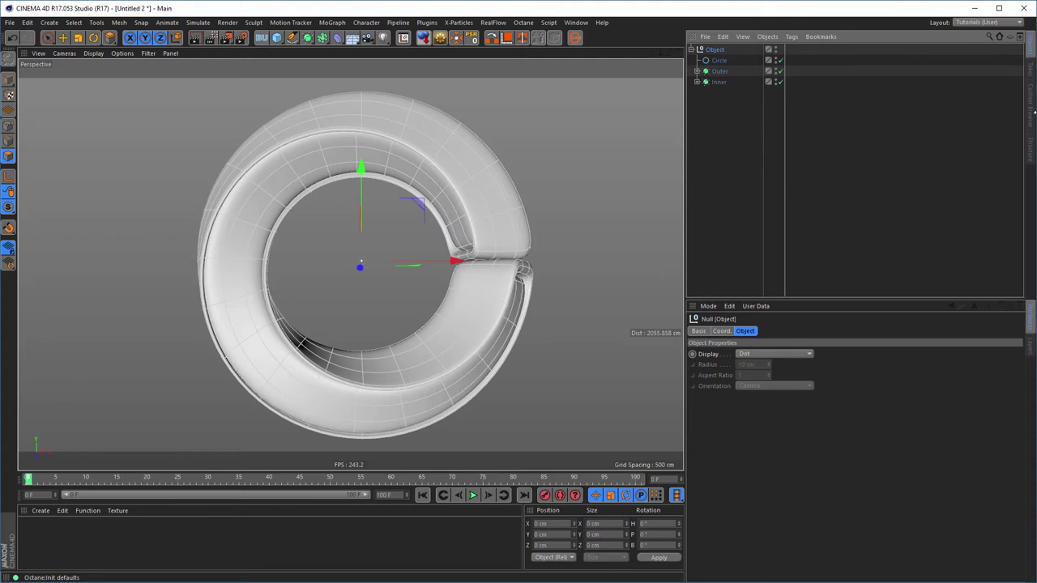
Open the nikomedia_scene_rig_pro scene from the Nikomedias Scene Rig Pro preset folder in the Content Browser
left_click(1031, 105)
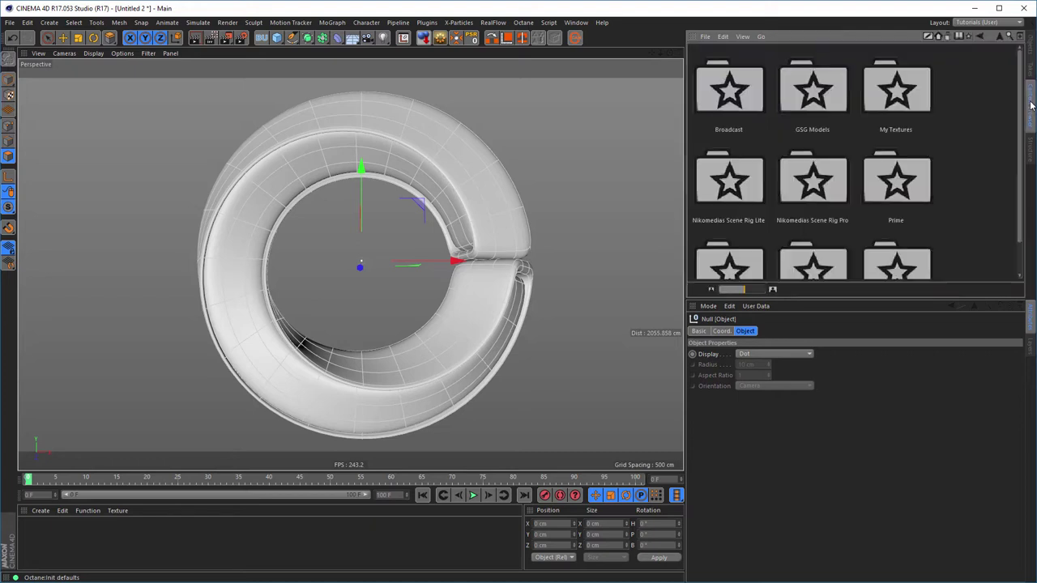
double_click(830, 194)
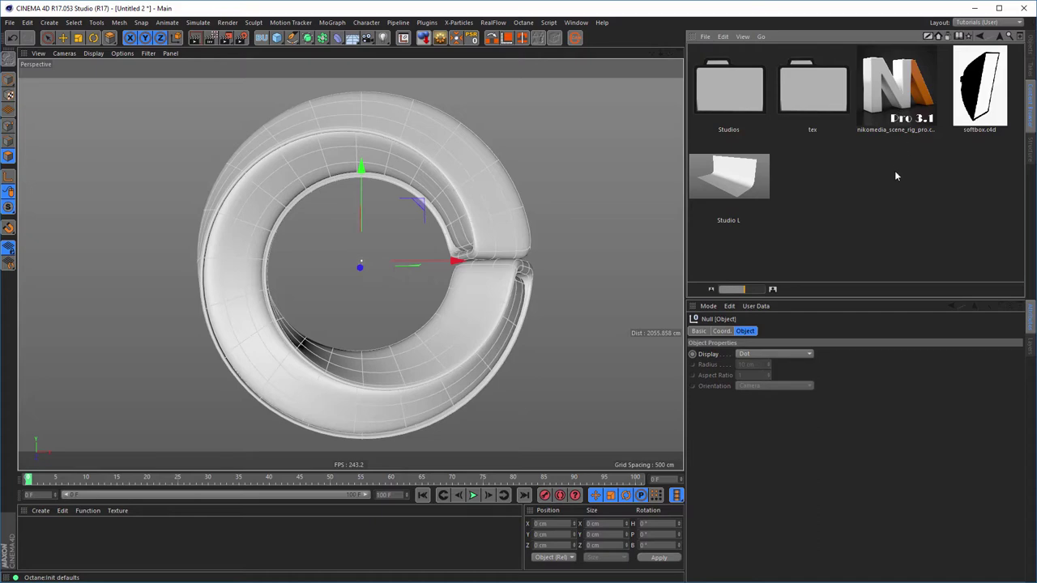
double_click(891, 91)
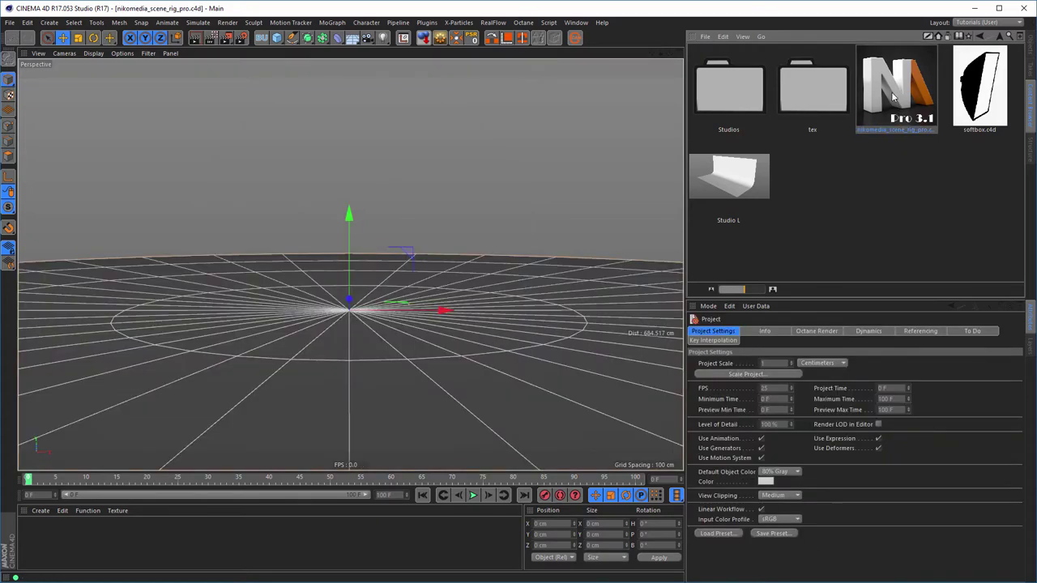
Copy the Object group from the Untitled 2 project into the scene rig project and place the rig above it
left_click(1030, 53)
key("v")
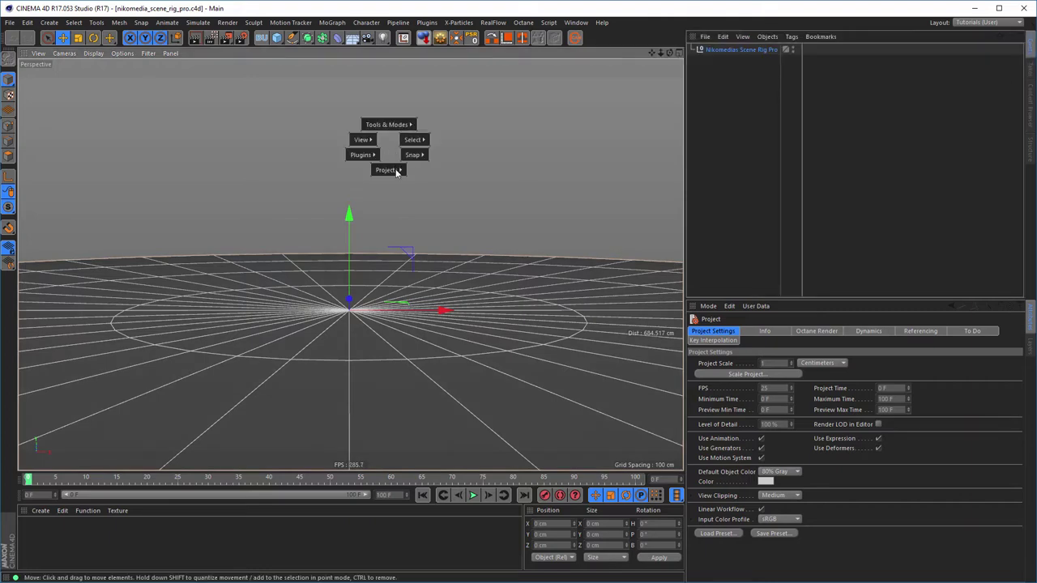
left_click(396, 193)
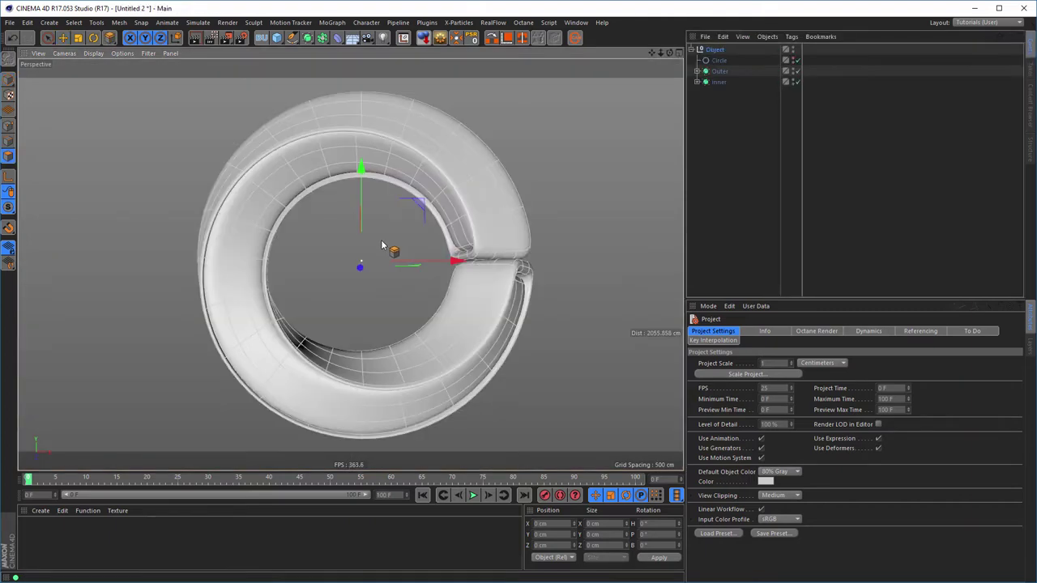
left_click(714, 50)
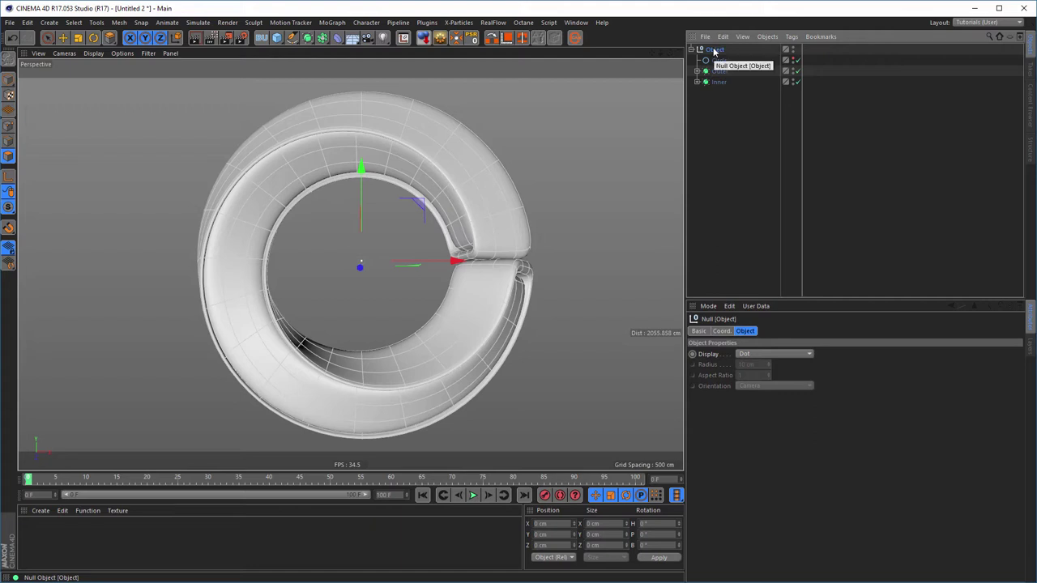
key("v")
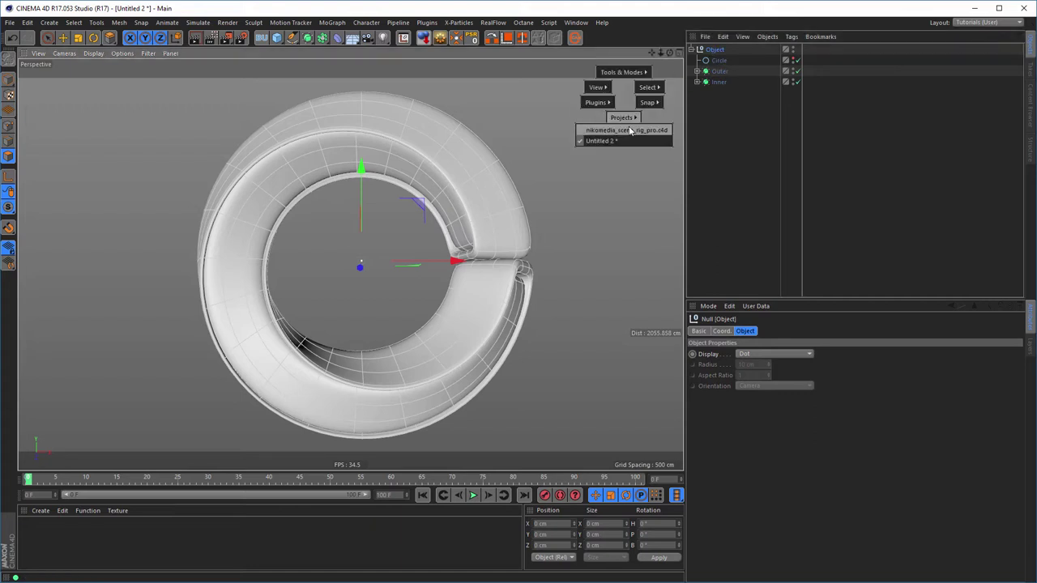
left_click(629, 128)
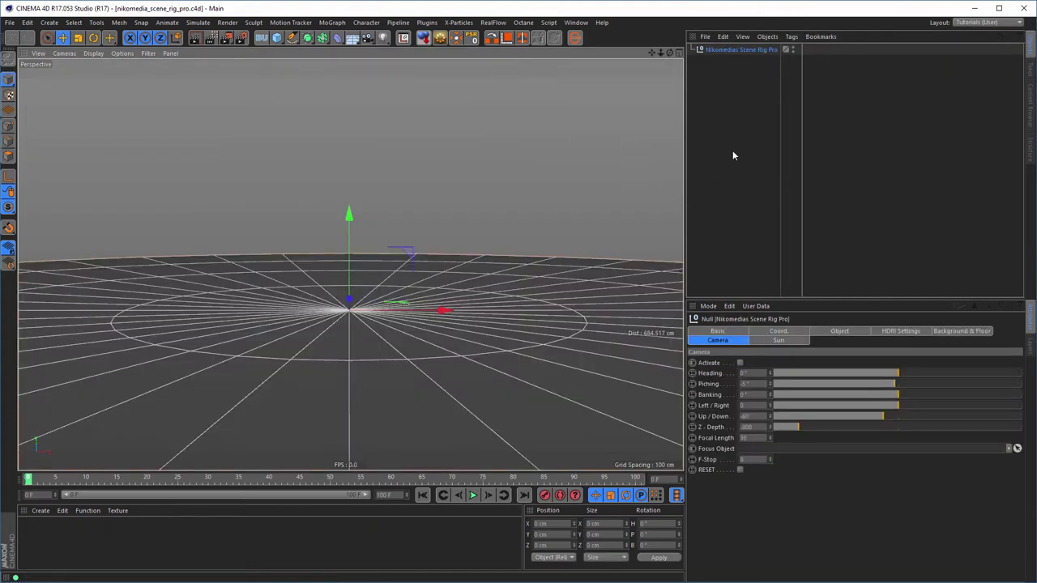
key("ctrl+v")
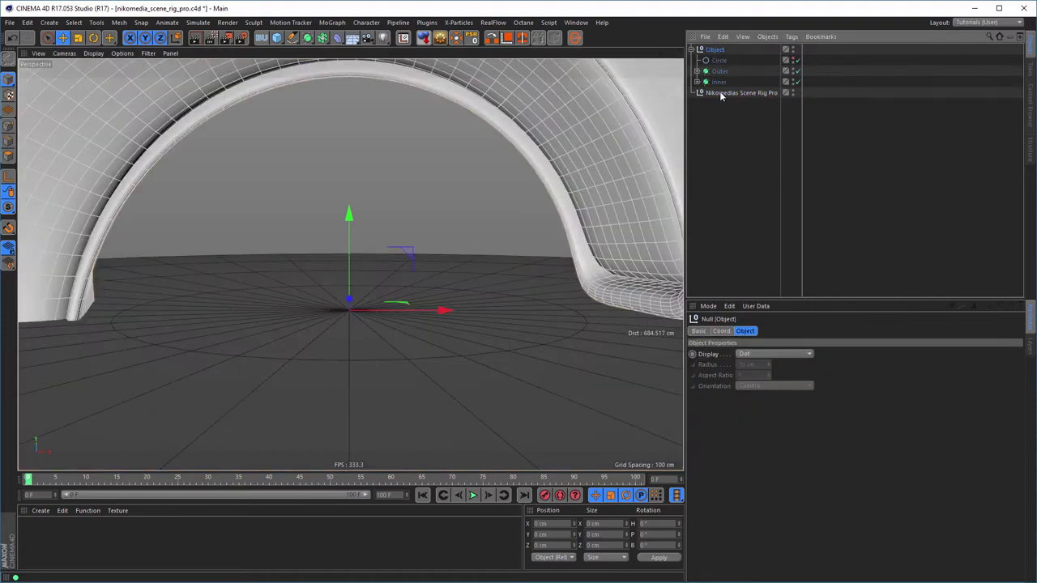
left_click_drag(719, 95, 719, 49)
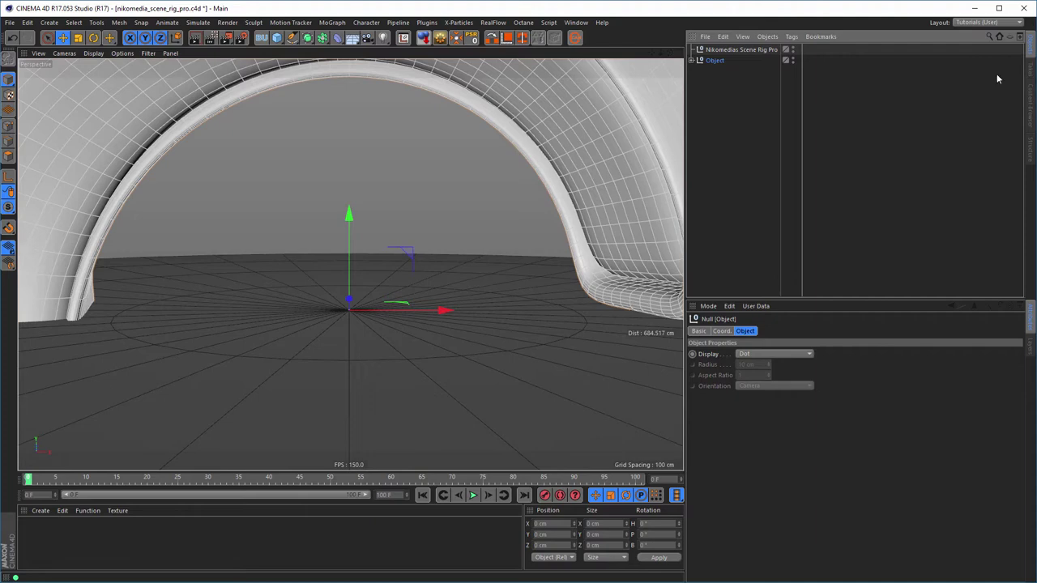
Switch off the floor and background of the Nikomedias Scene Rig Pro
left_click(751, 52)
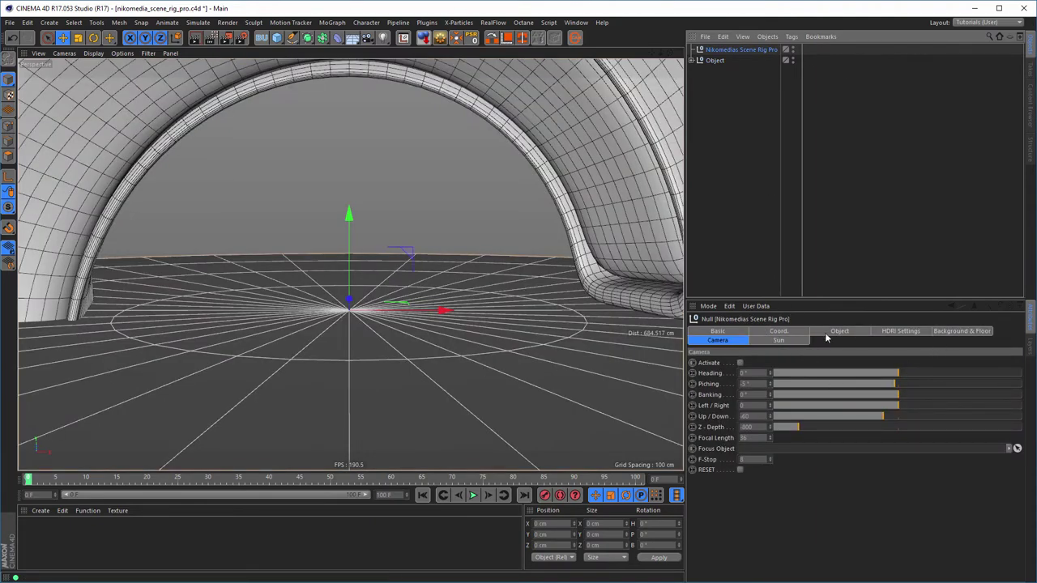
left_click(967, 333)
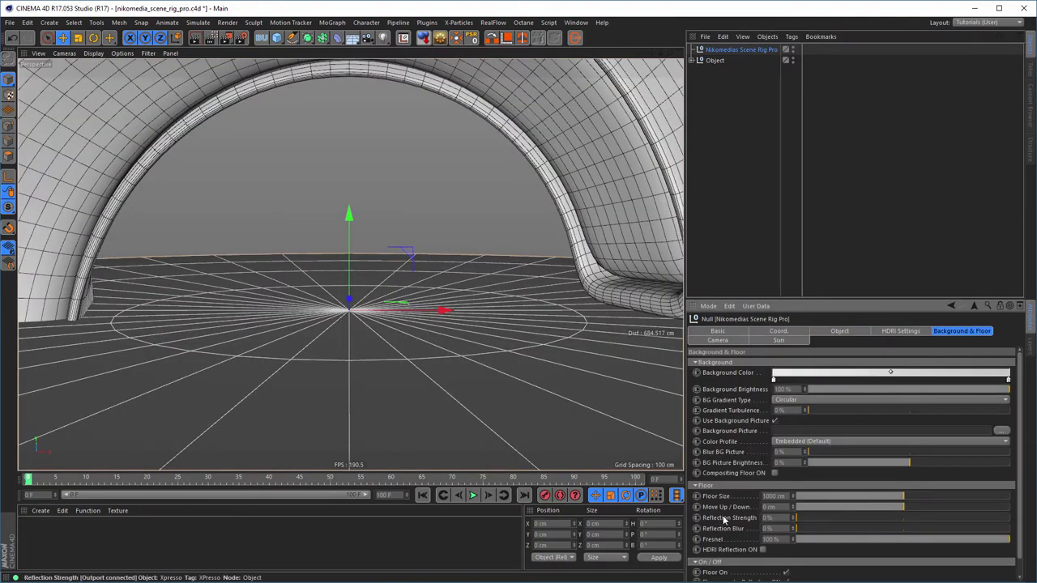
left_click(726, 522)
left_click(785, 556)
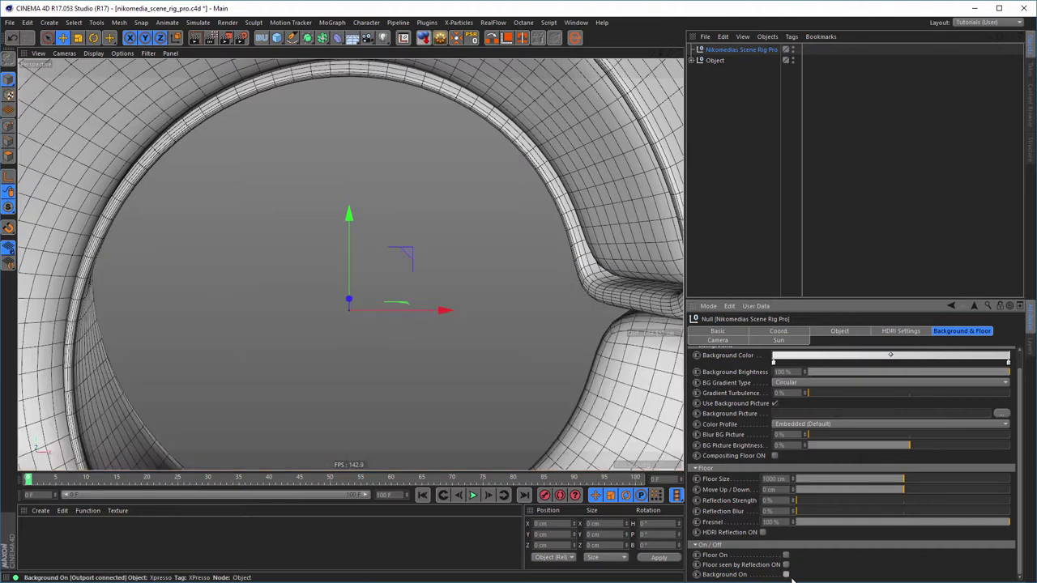
Activate the rig's camera and set Z-Depth to about -2137, Up / Down to 0 and Piching to 0°
left_click(728, 342)
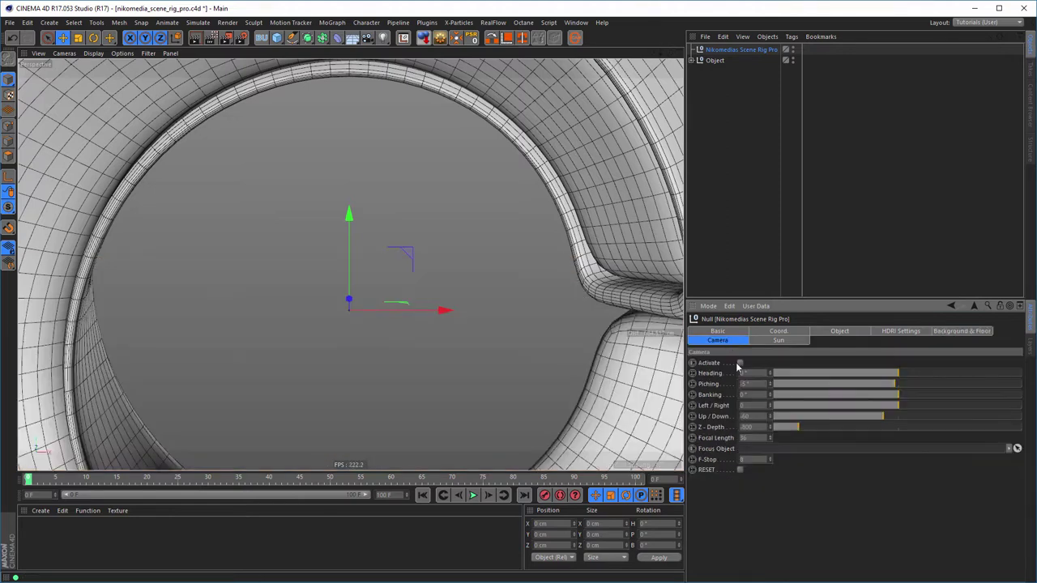
left_click(739, 363)
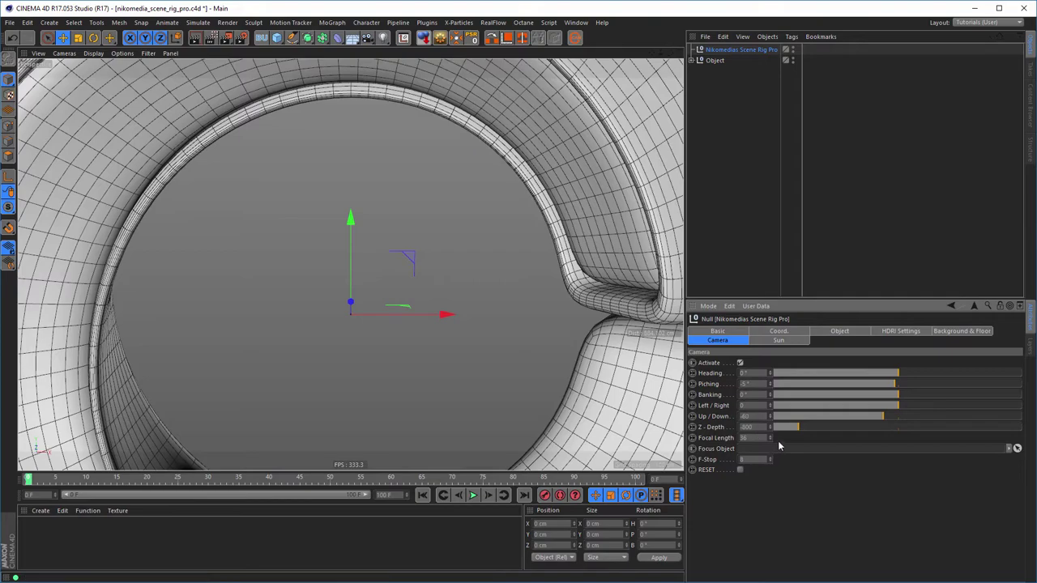
mouse_move(795, 436)
left_mouse_down()
mouse_move(731, 430)
mouse_move(776, 427)
mouse_move(772, 416)
mouse_move(776, 427)
left_mouse_up()
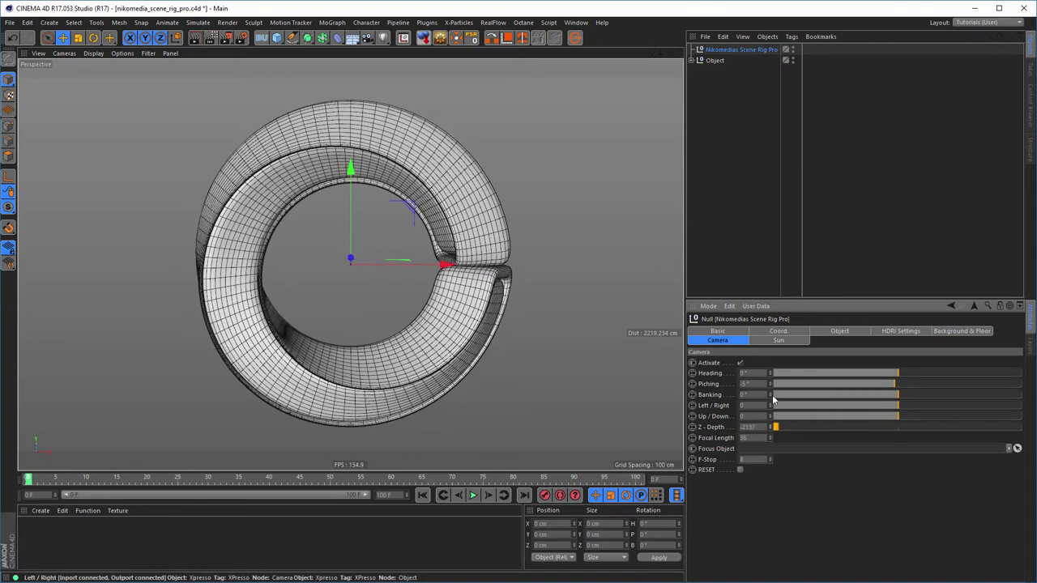
key("Return")
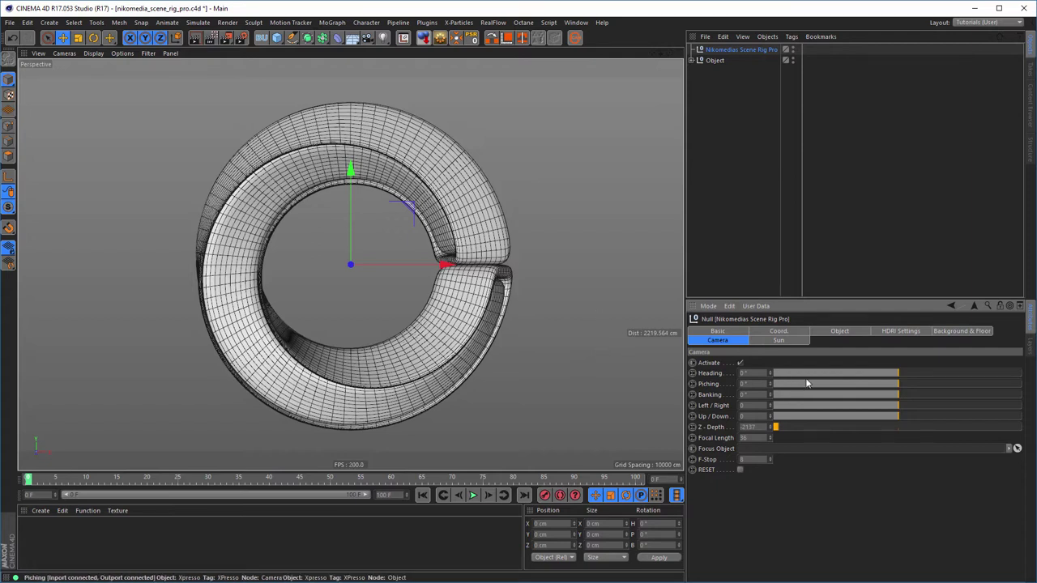
Show the rig's background settings and examine the reference render of the gold ring in the Picture Viewer
left_click(954, 331)
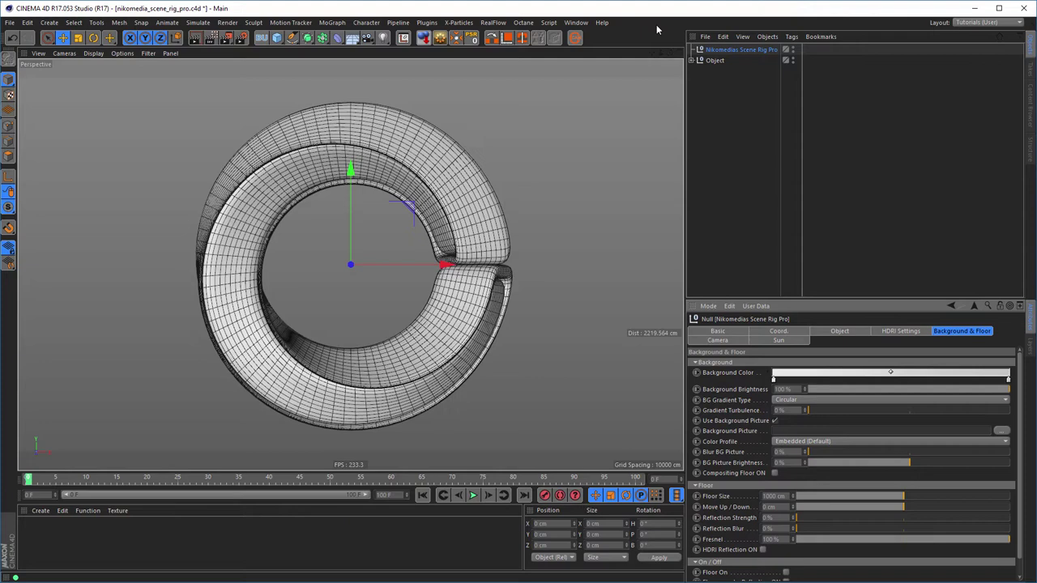
key("shift+r")
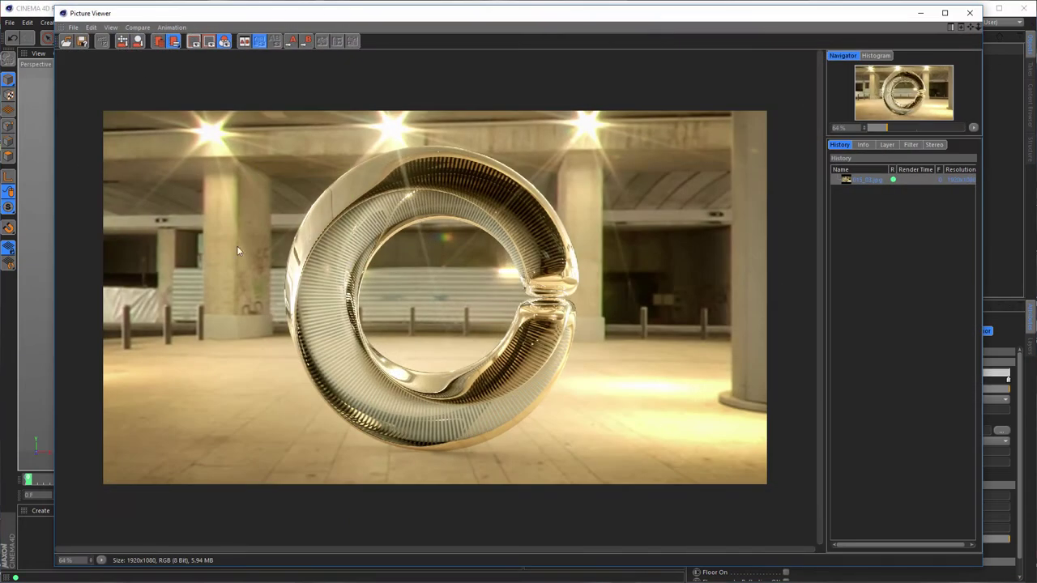
left_click(970, 13)
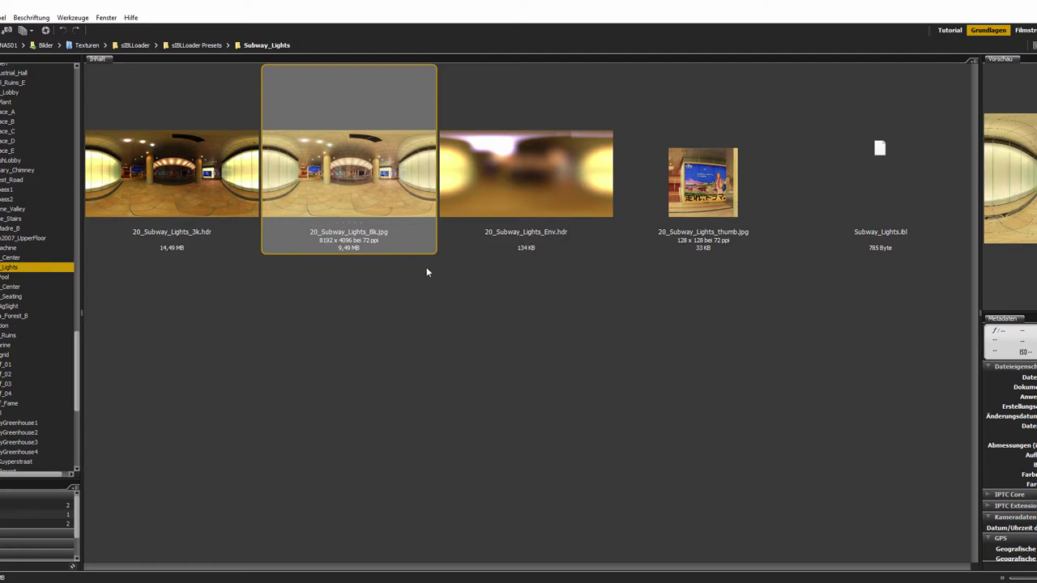
In Adobe Bridge, compare 20_Subway_Lights_3k.hdr with 20_Subway_Lights_8k.jpg and preview the 8k image full screen
left_click(194, 197)
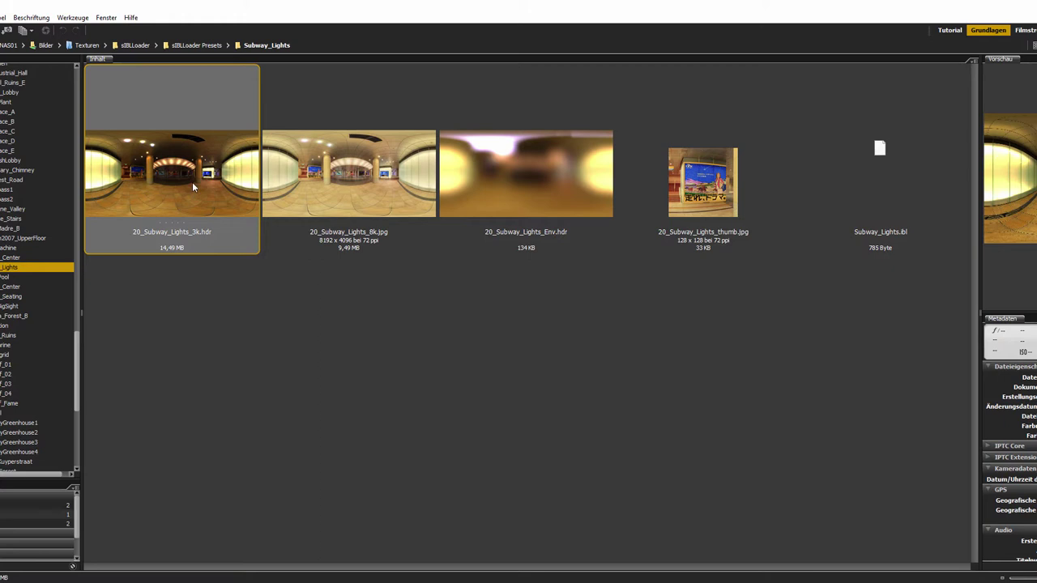
left_click(365, 187)
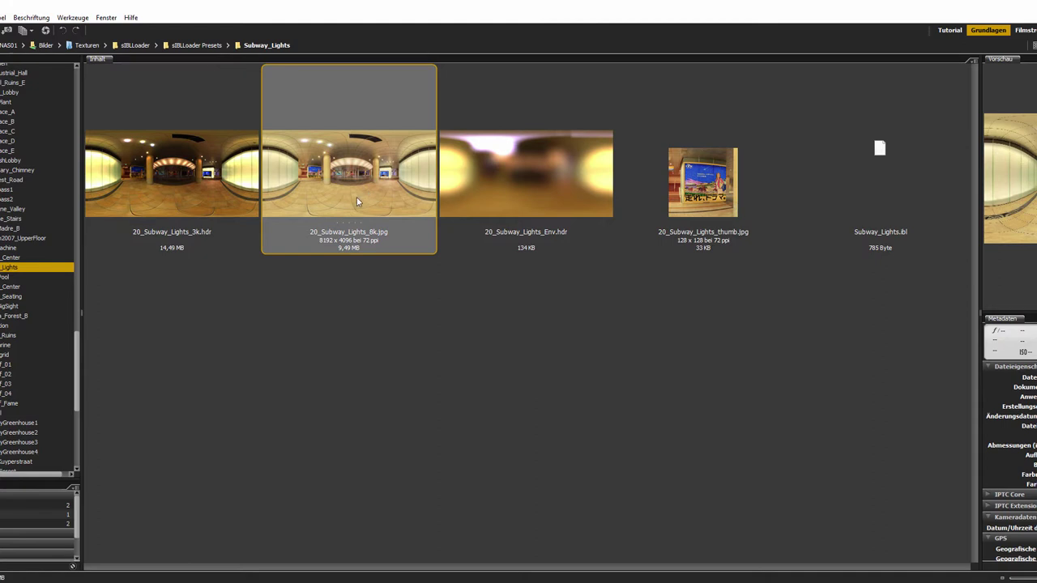
left_click(146, 177)
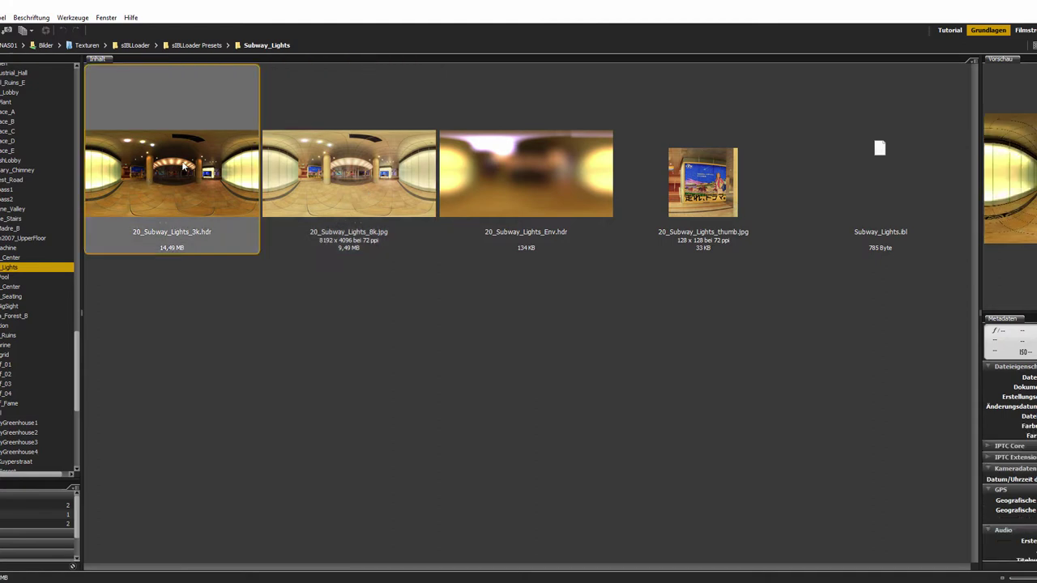
left_click(344, 174)
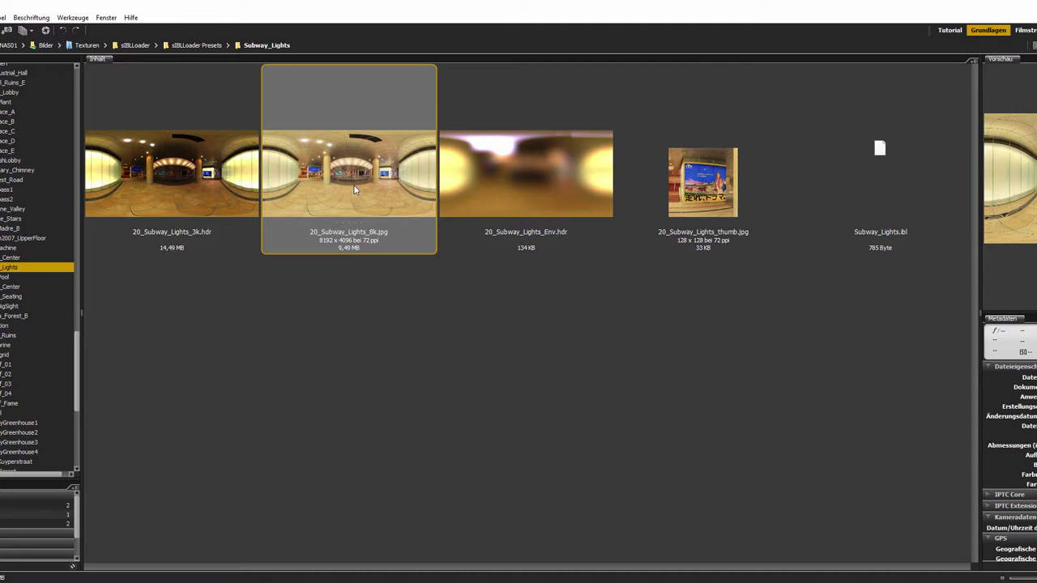
key("space")
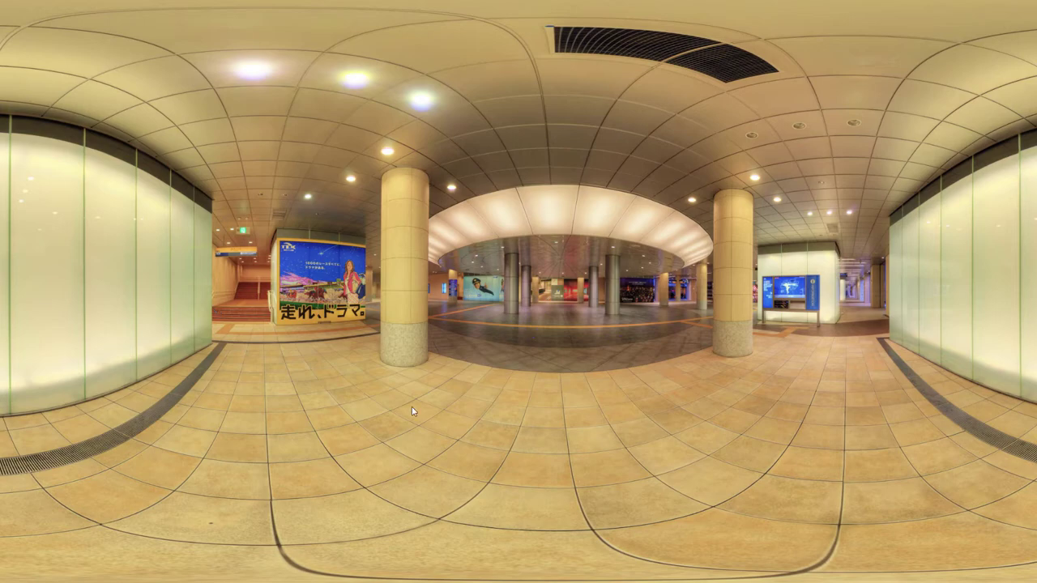
key("space")
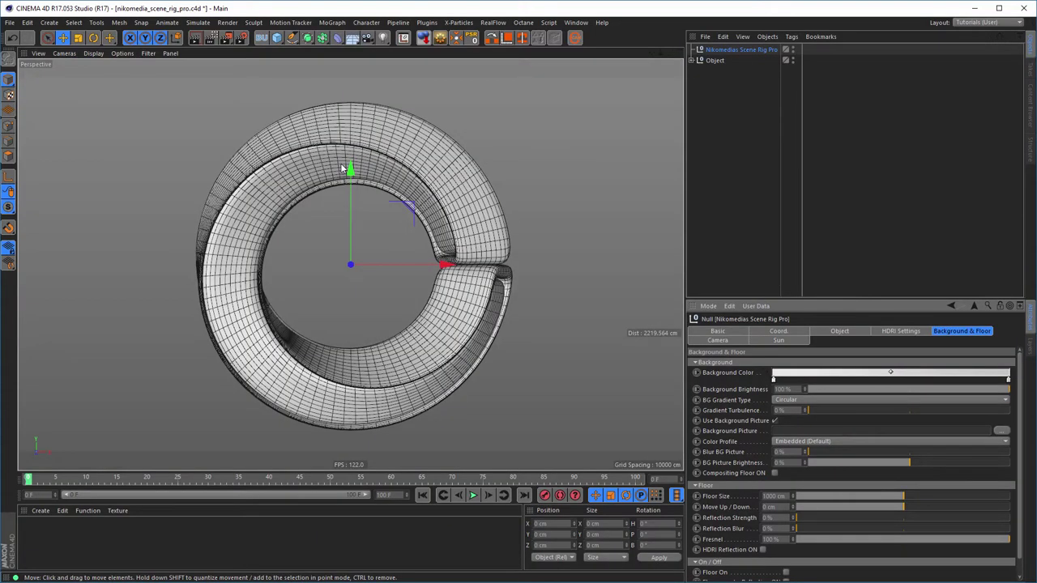
Load the Subway_Lights panorama as the rig's HDRI file without copying it to the project, and make it seen by camera
left_click(900, 330)
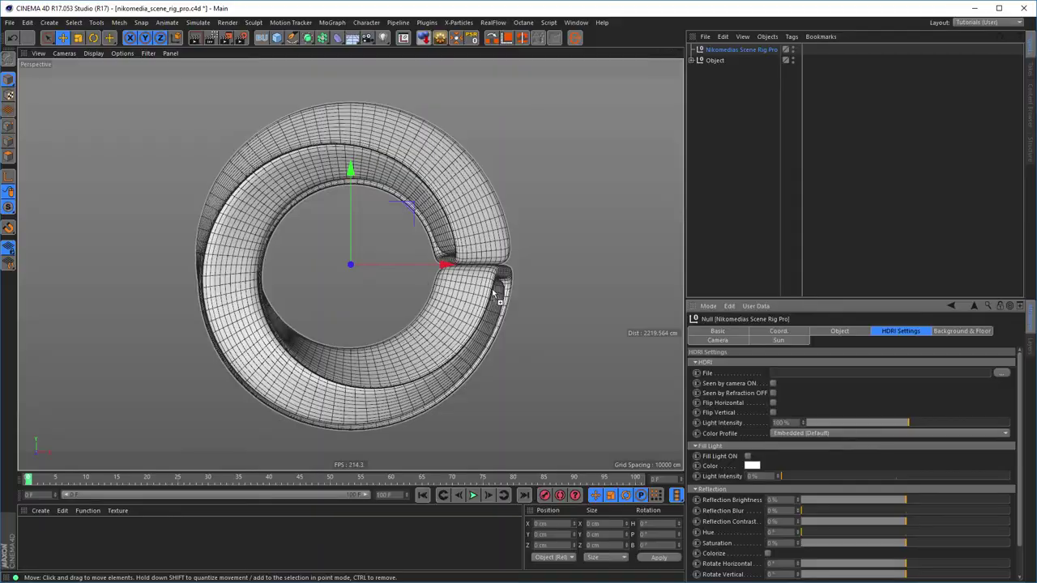
left_click_drag(497, 298, 802, 381)
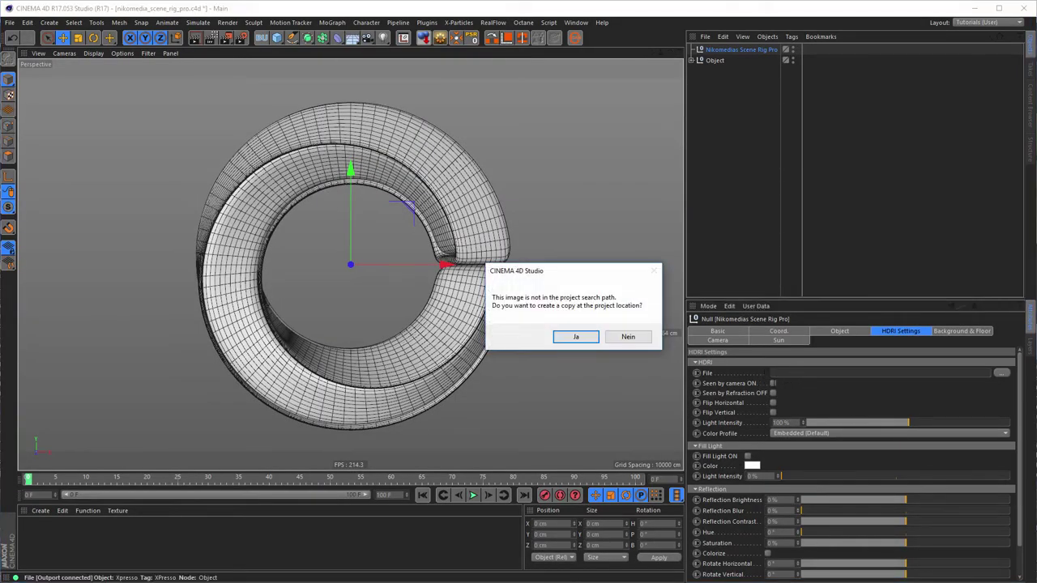
left_click(628, 337)
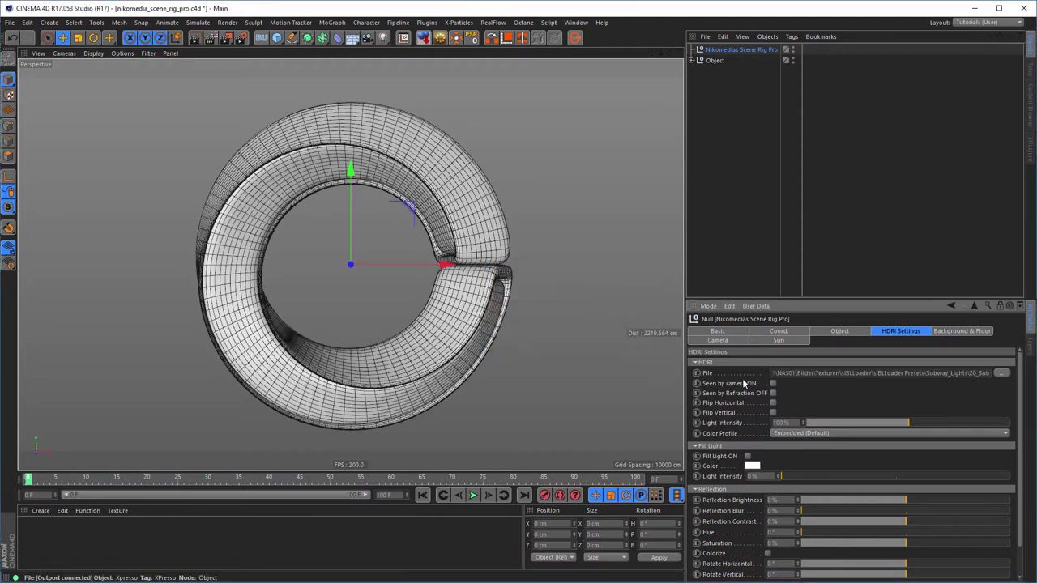
left_click(773, 384)
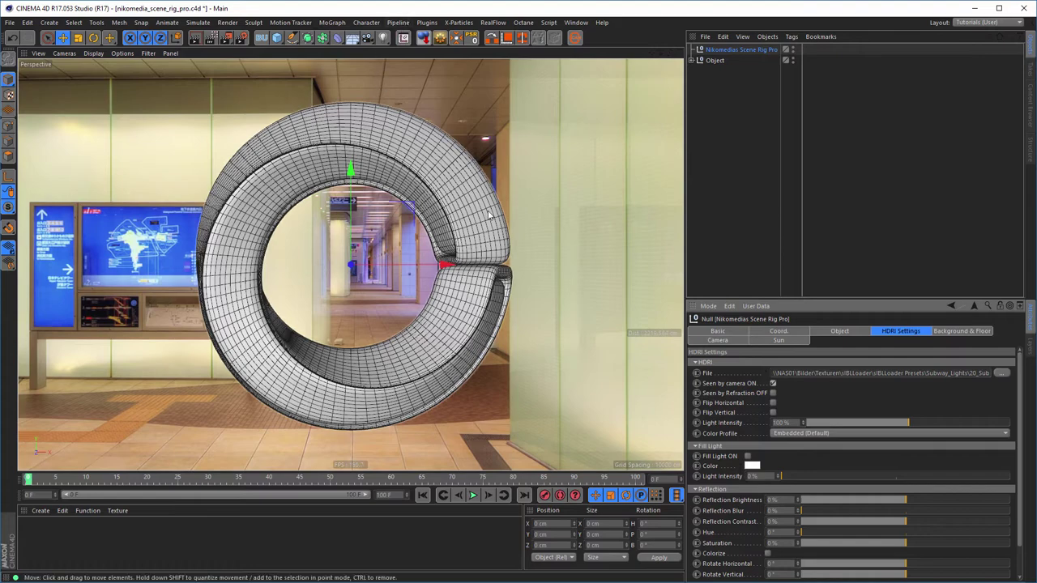
Save the project under the new file name shiny on the Desktop
key("ctrl+shift+s")
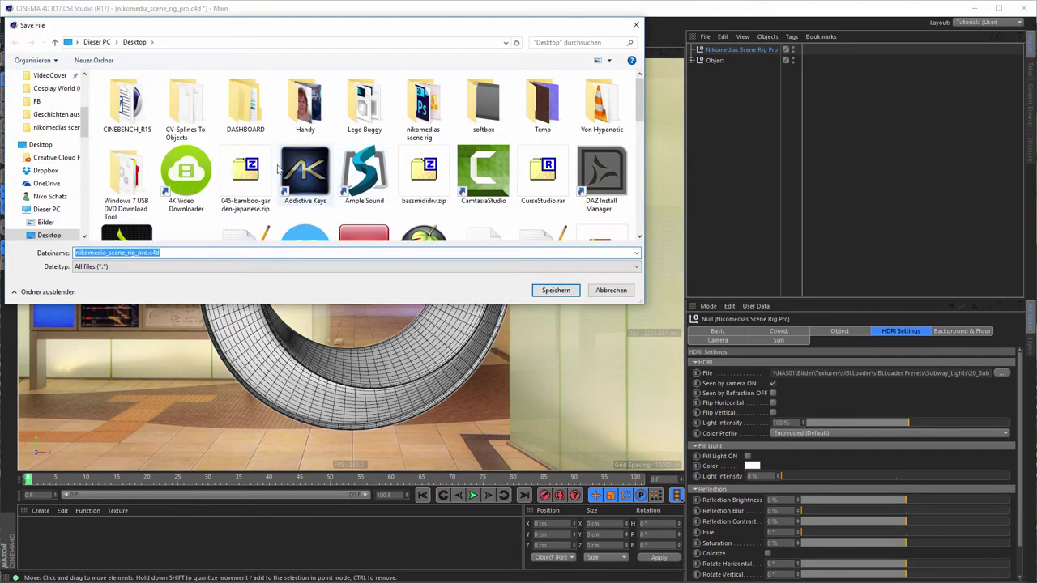
type("shiny")
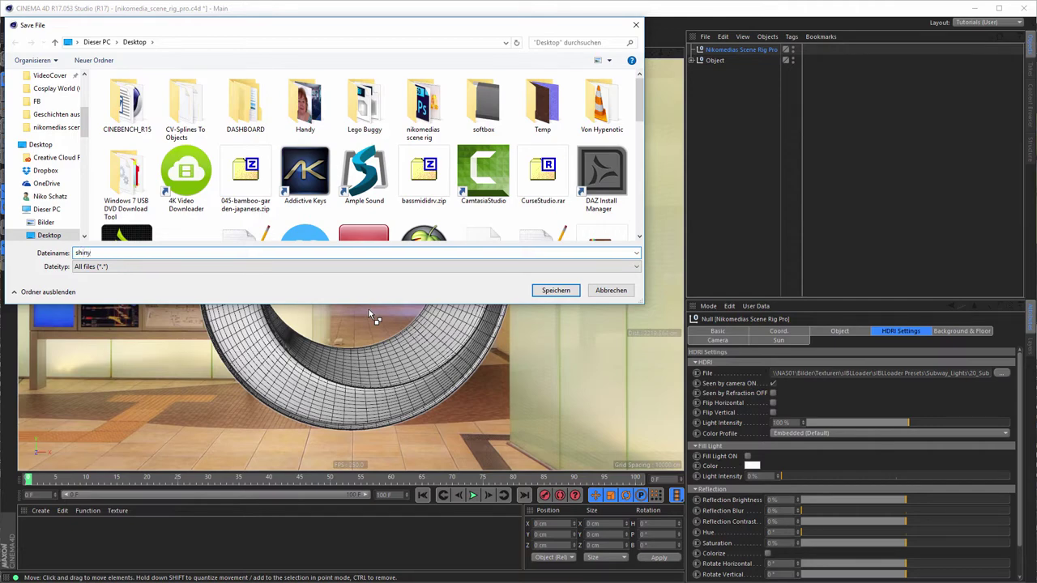
key("Return")
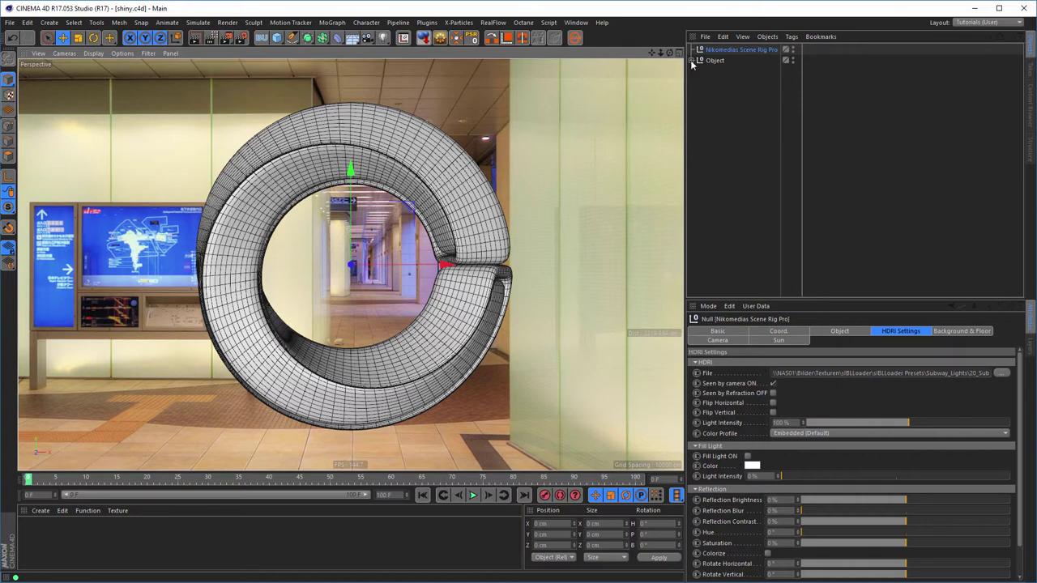
Hide the ring object and set the HDRI's Rotate Horizontal to about -88° so the column hall faces the camera
left_click(792, 59)
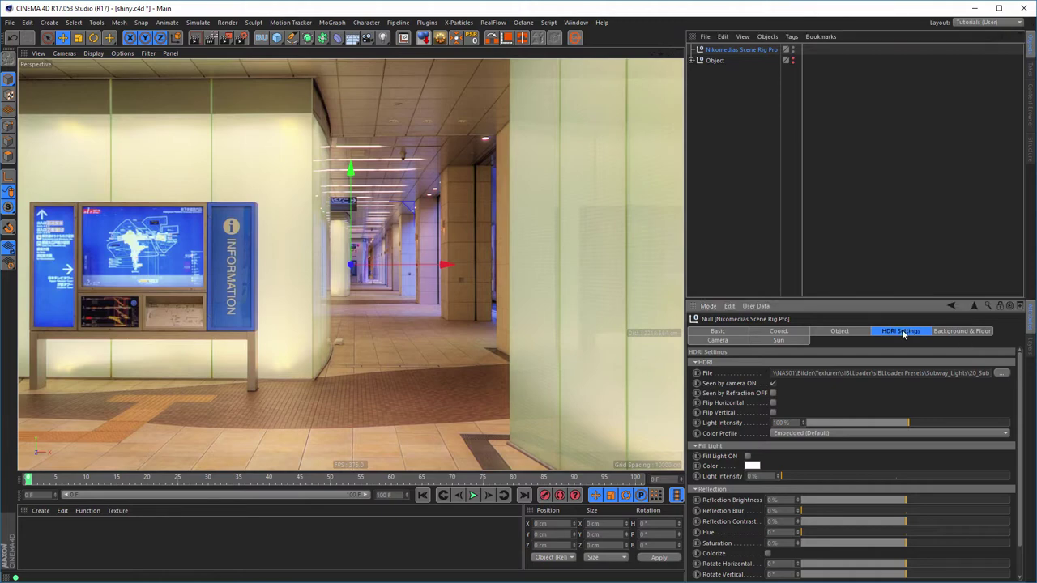
scroll(859, 485, "down", 2)
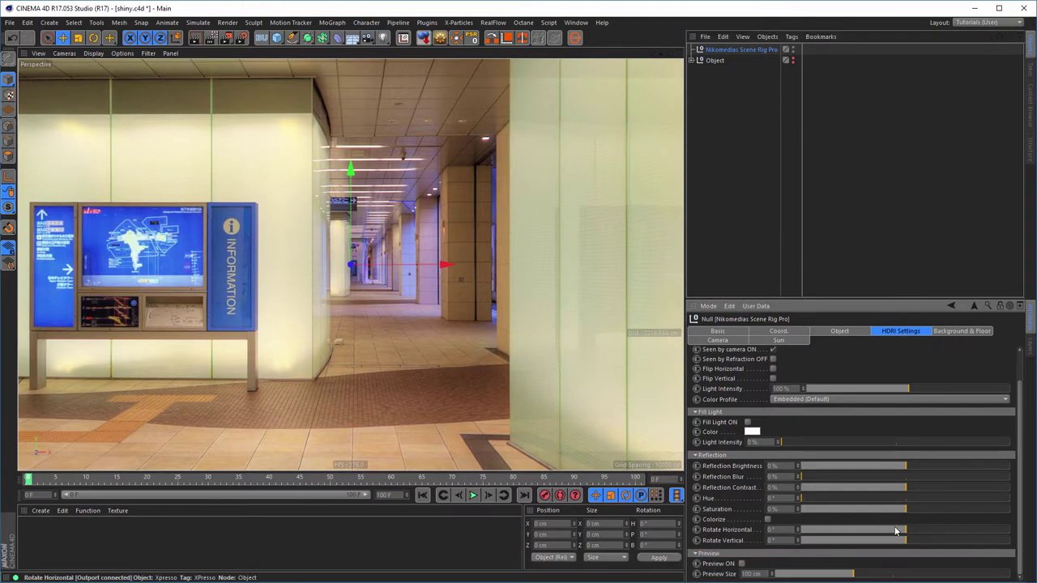
left_click_drag(895, 531, 855, 535)
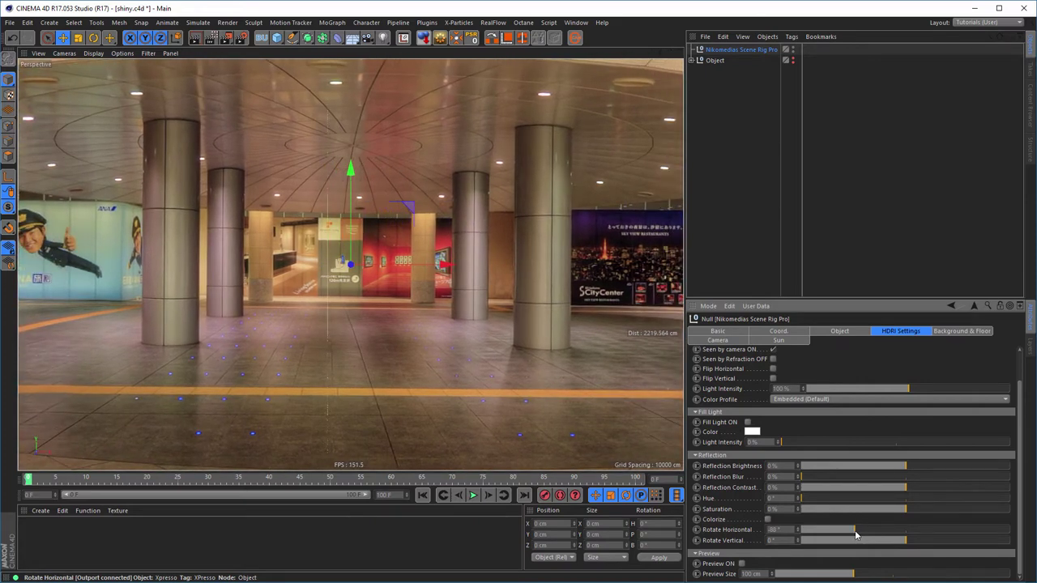
left_click_drag(854, 534, 855, 535)
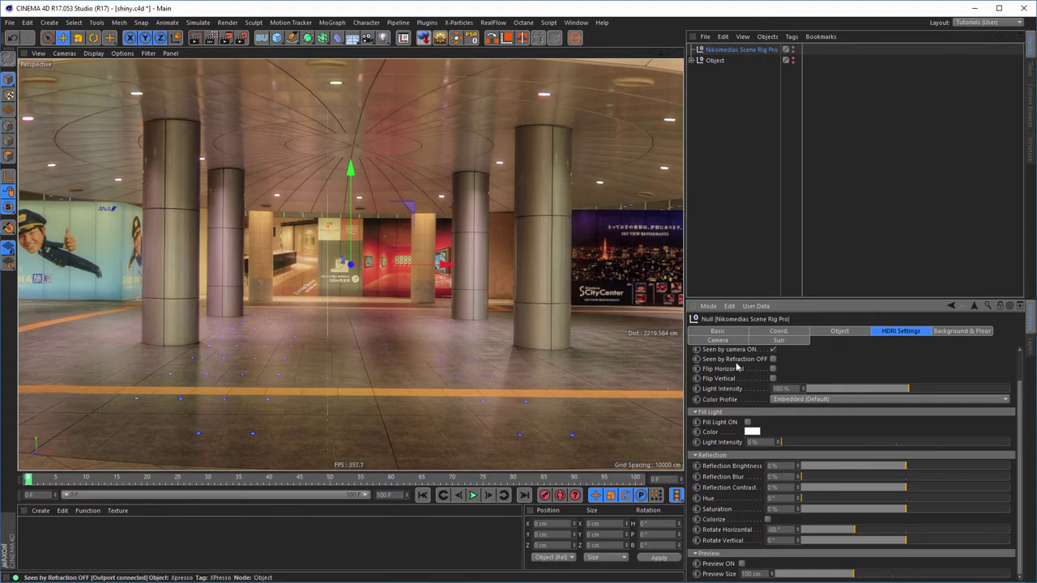
Try the Linear color profile on the HDRI, and return it to Embedded (Default)
left_click(961, 334)
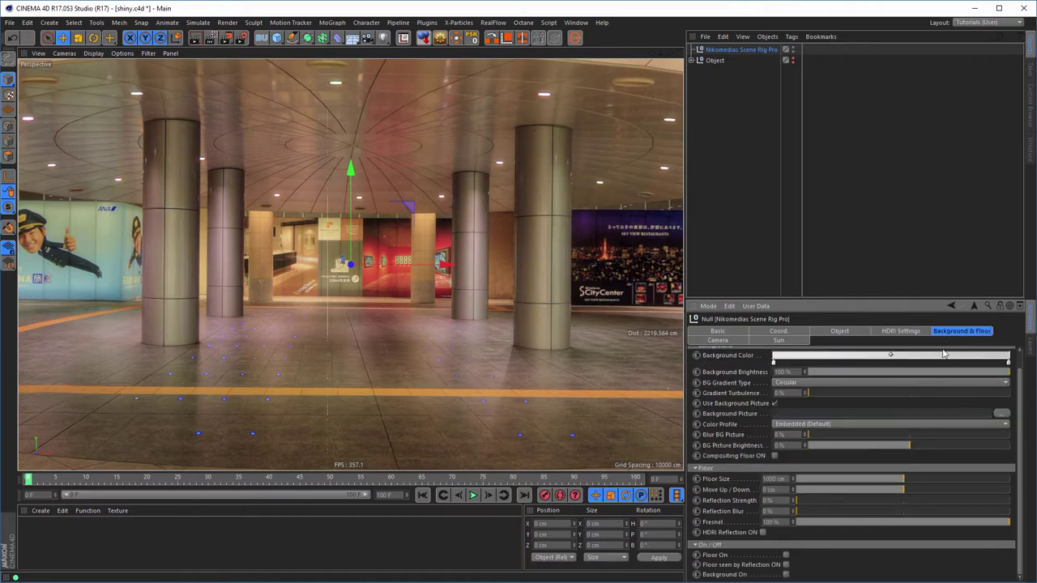
left_click(899, 332)
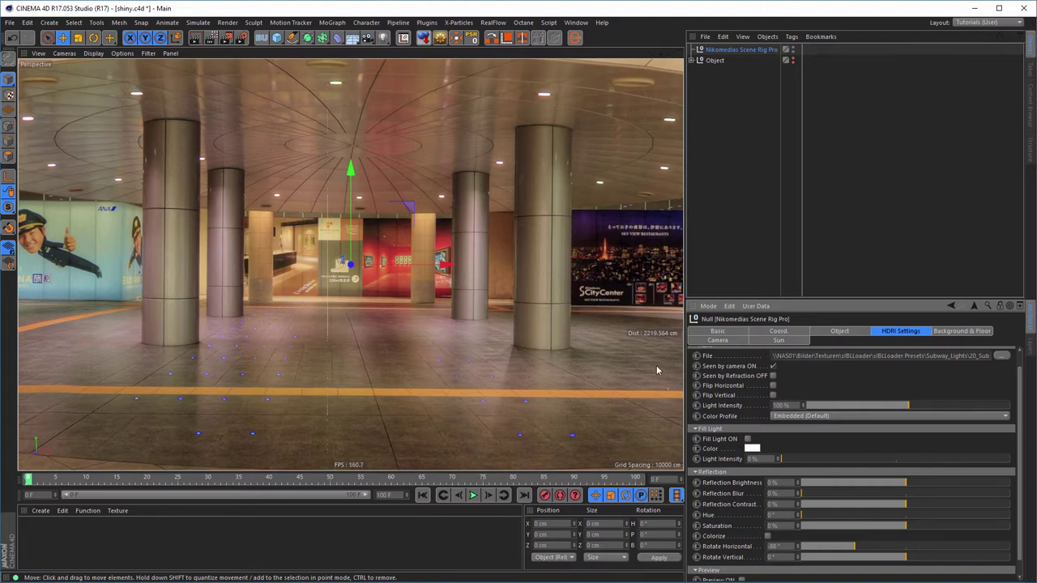
left_click(810, 416)
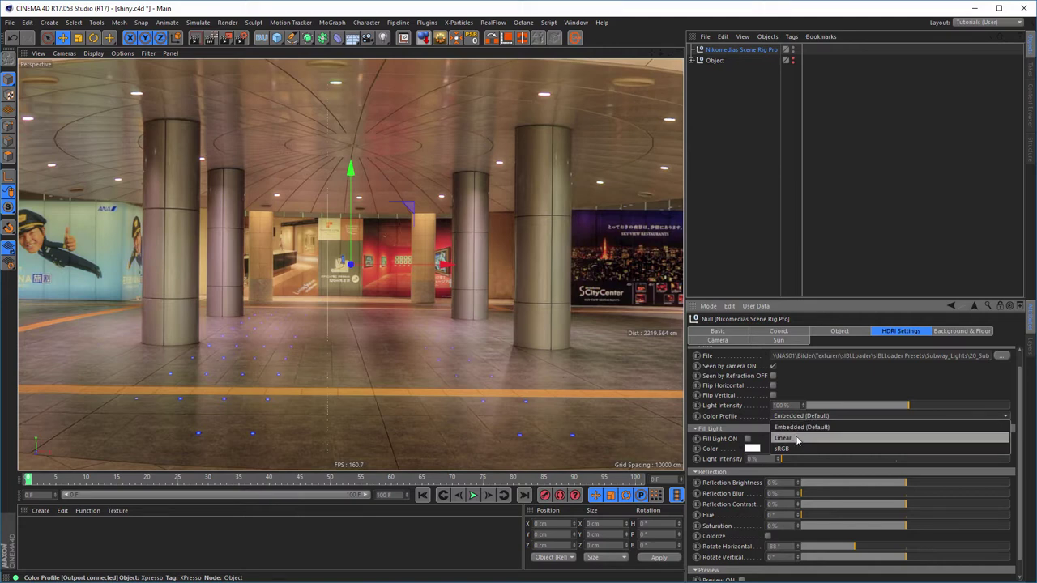
left_click(796, 439)
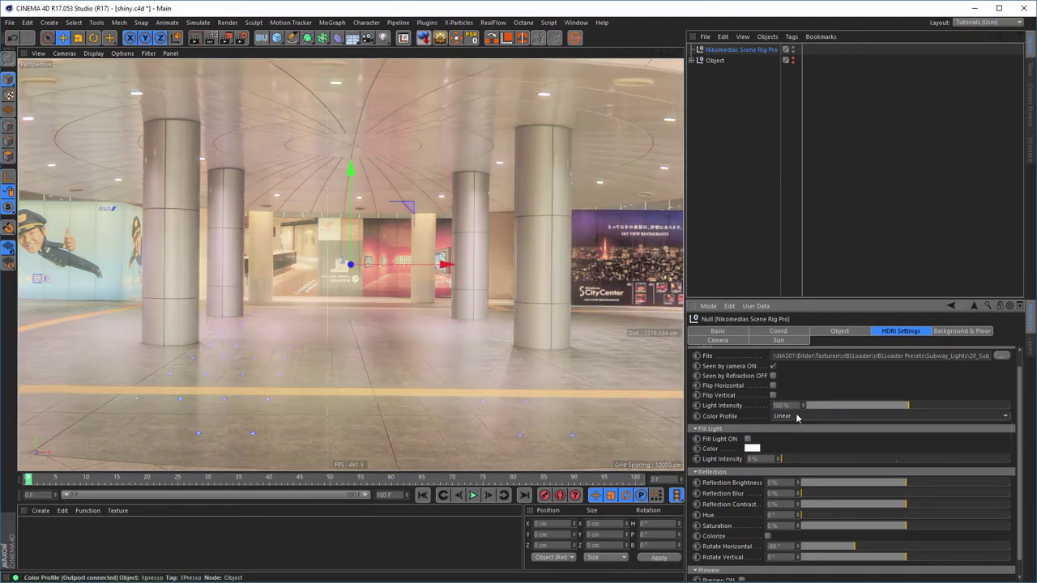
left_click(796, 416)
left_click(796, 427)
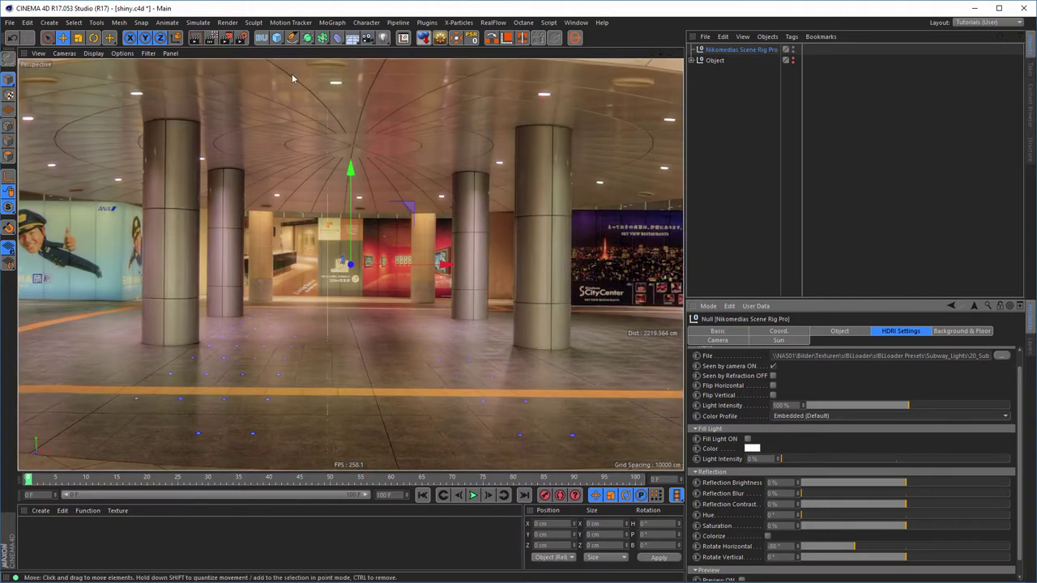
Make High the active render setting, with an output size of 1920 x 1080 pixels
left_click(241, 41)
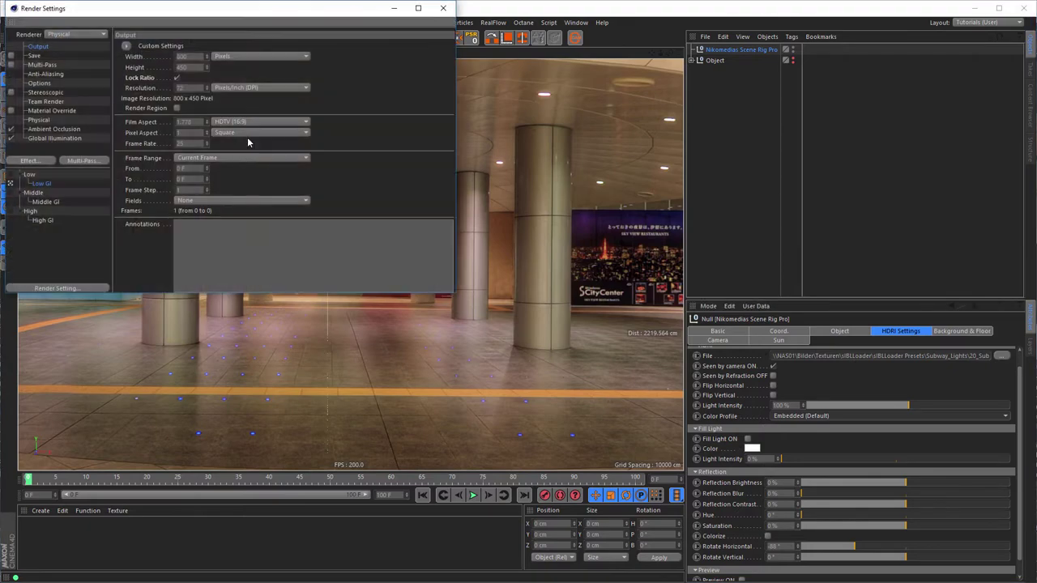
left_click(27, 212)
key("Tab")
key("Return")
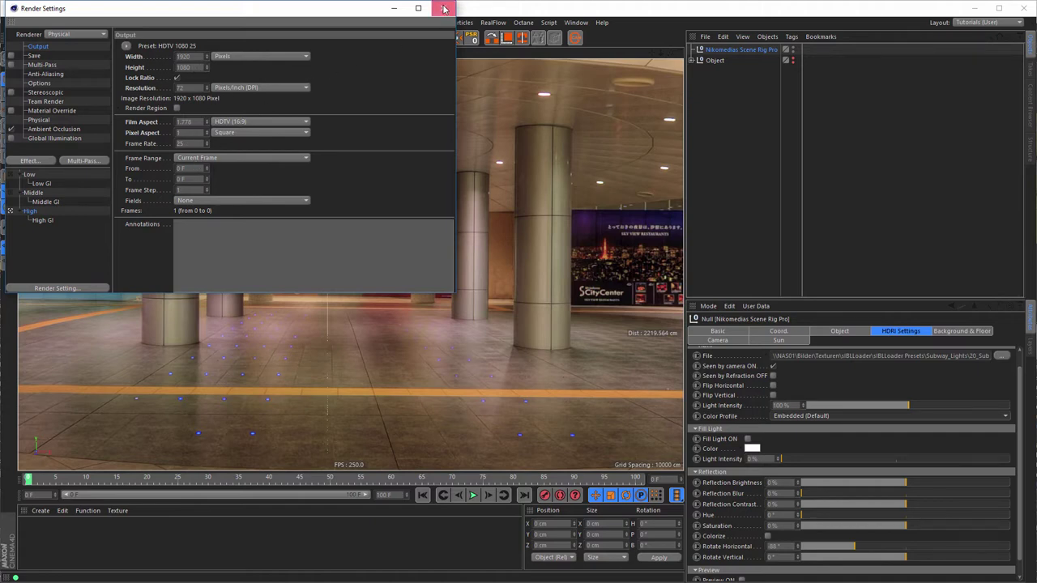
left_click(444, 9)
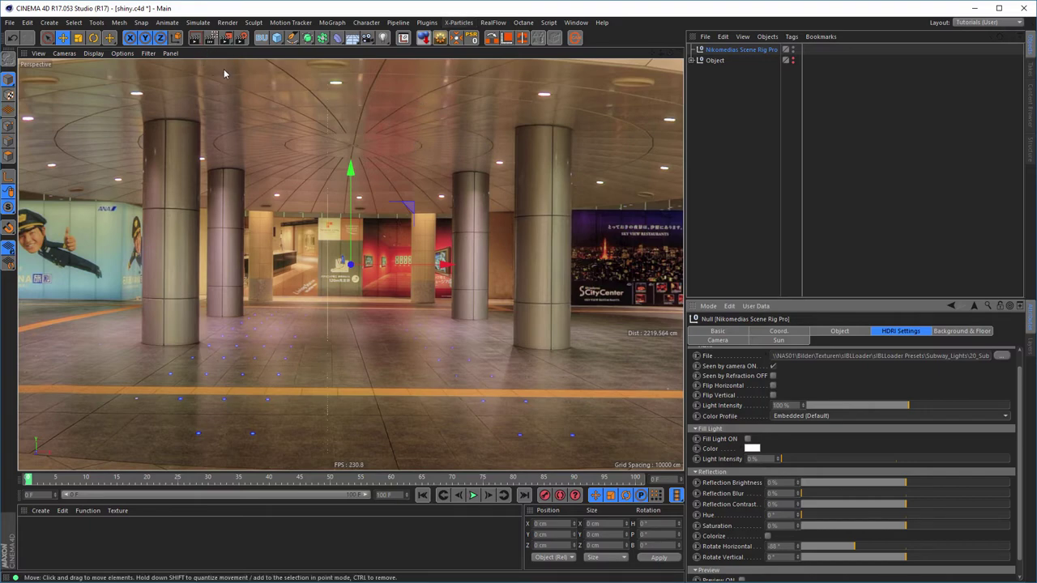
Render the empty subway background to the Picture Viewer and inspect it at 100% zoom
key("shift+r")
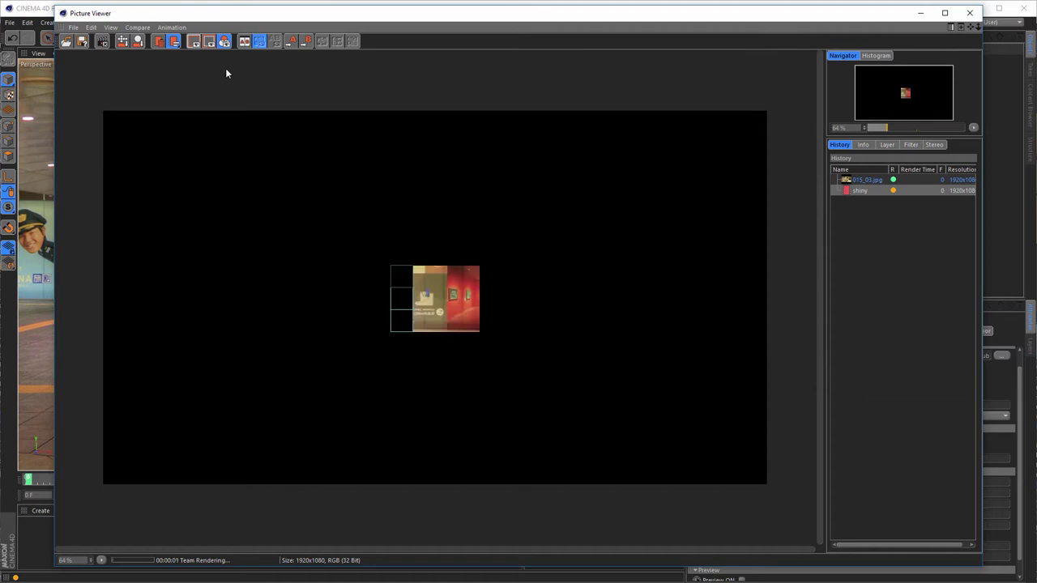
left_click(92, 562)
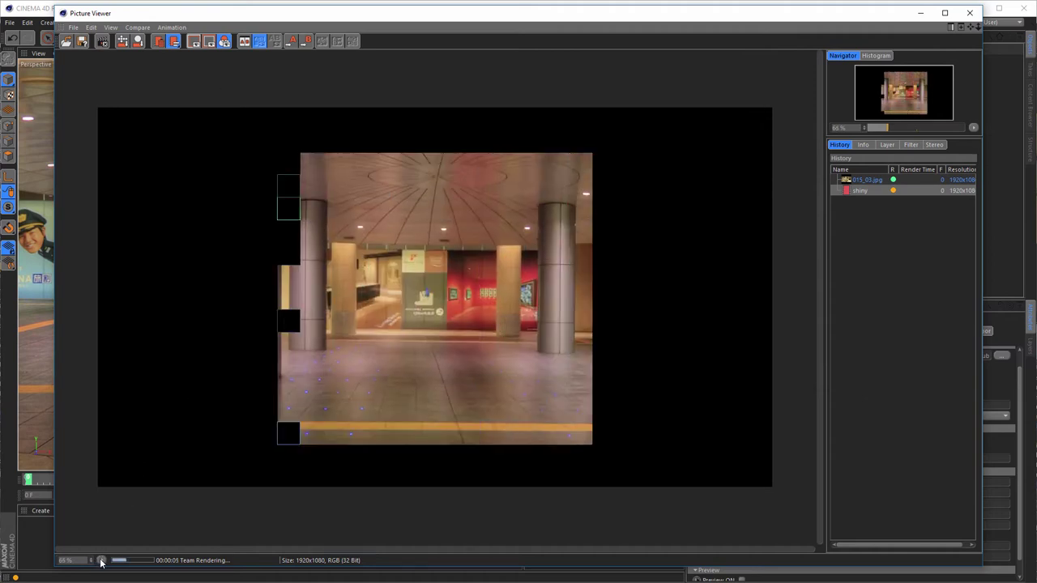
left_click(92, 562)
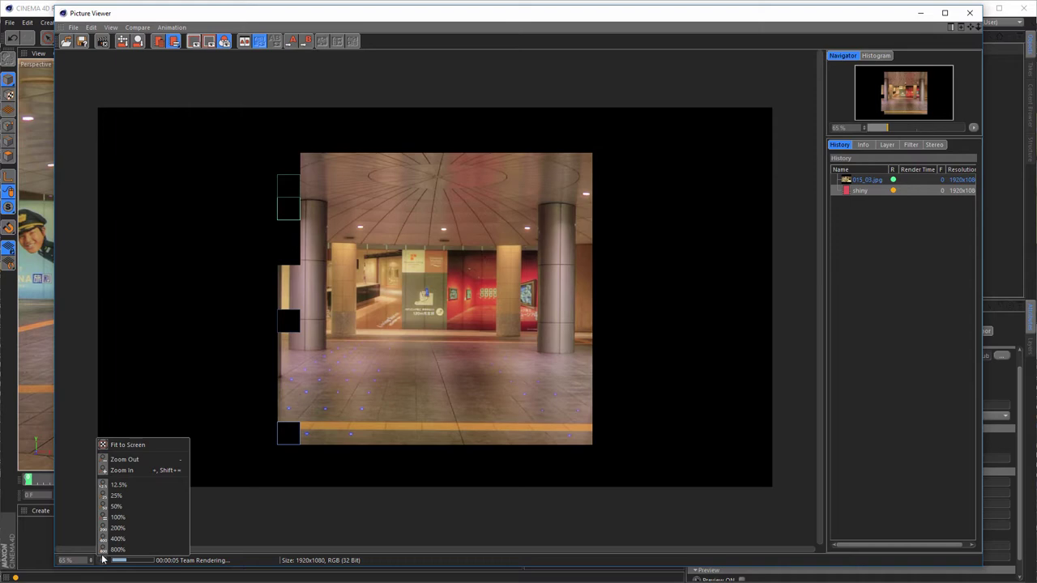
left_click(139, 517)
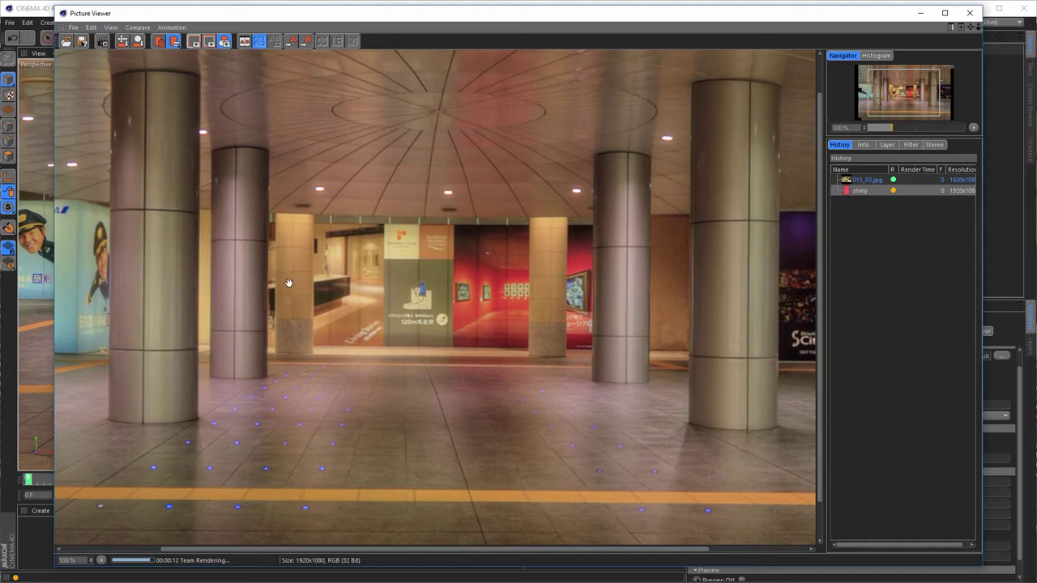
mouse_move(288, 283)
left_mouse_down()
mouse_move(467, 289)
mouse_move(248, 253)
mouse_move(166, 333)
mouse_move(301, 290)
left_mouse_up()
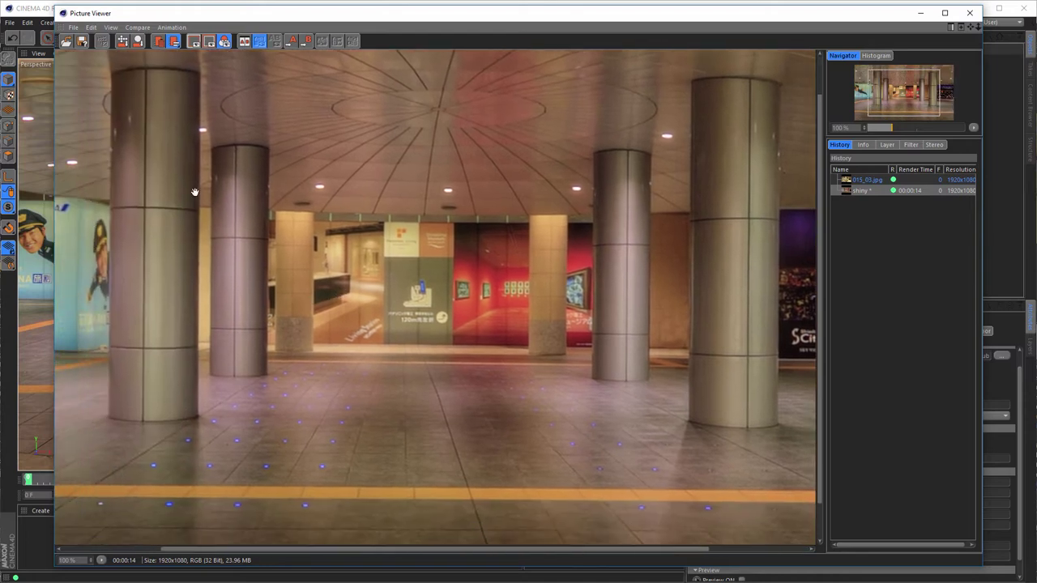
Save the rendered background as the 16-bit PNG still image shiny.png on the Desktop and close the Picture Viewer
left_click(73, 27)
left_click(110, 57)
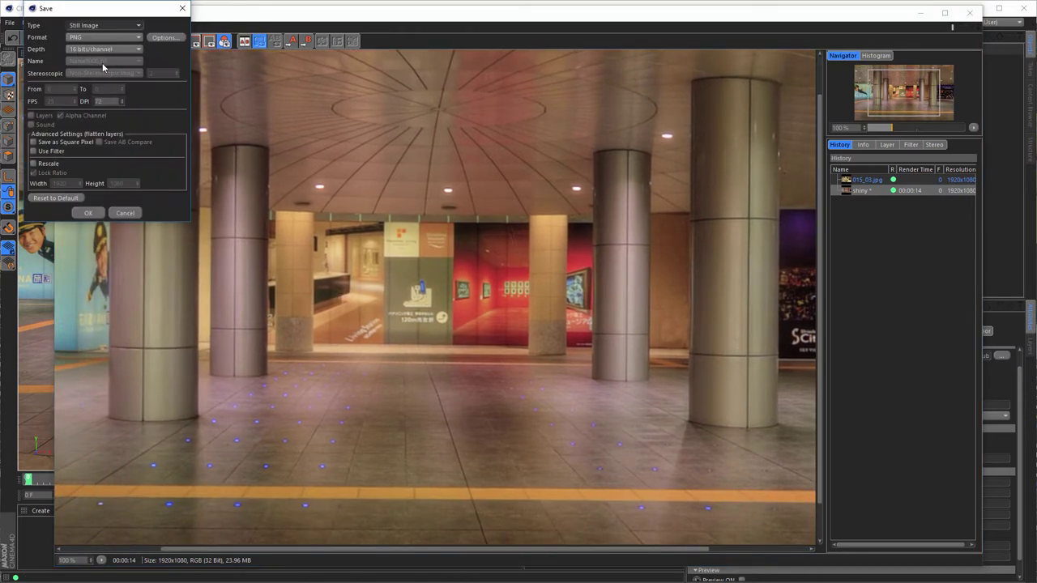
left_click(89, 213)
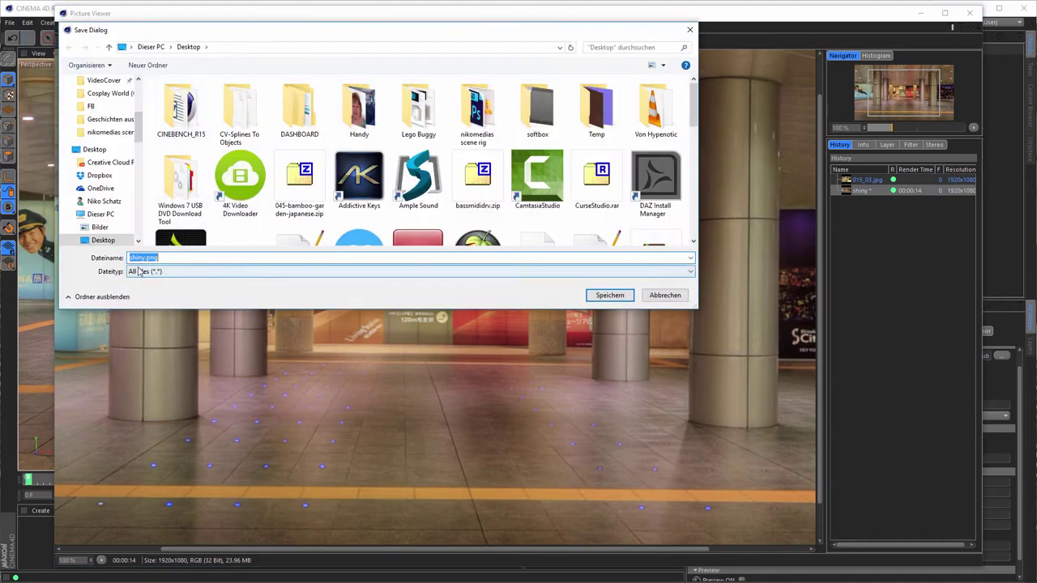
left_click(611, 295)
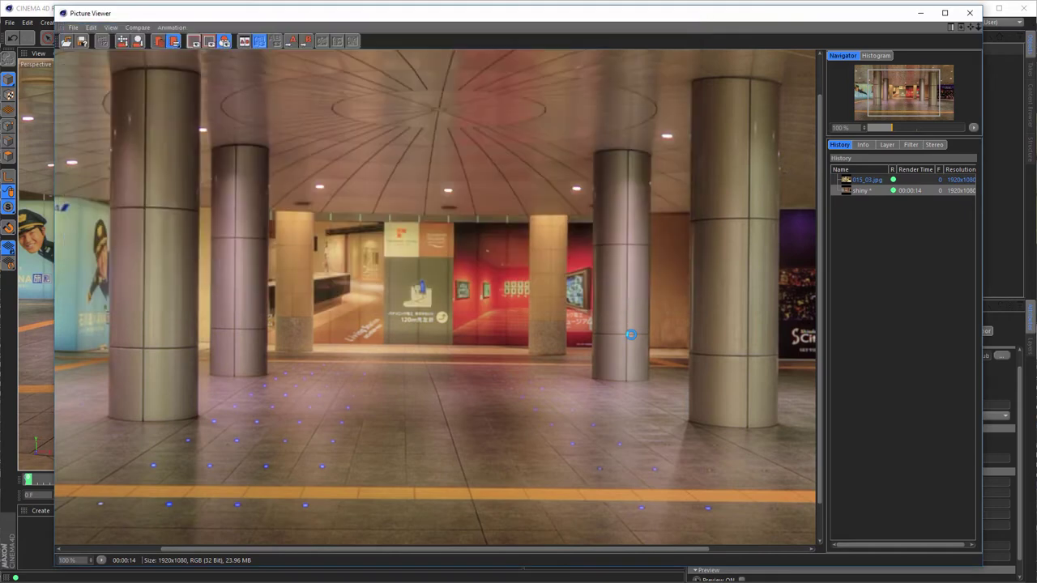
left_click(970, 13)
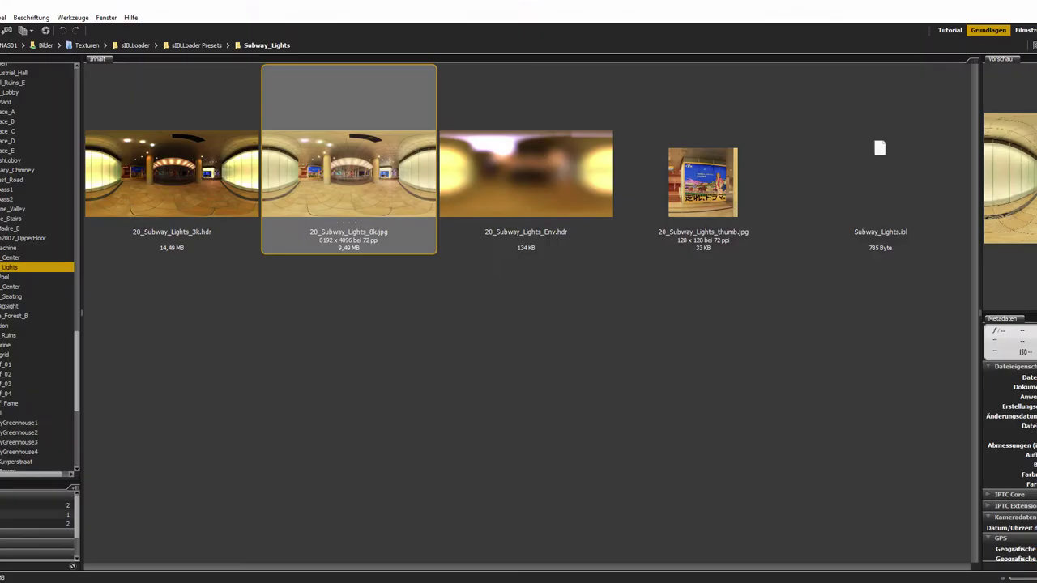
Replace the rig's HDRI file with 20_Subway_Lights_3k.hdr from Adobe Bridge without copying it, and turn off its camera visibility
left_click_drag(192, 192, 190, 169)
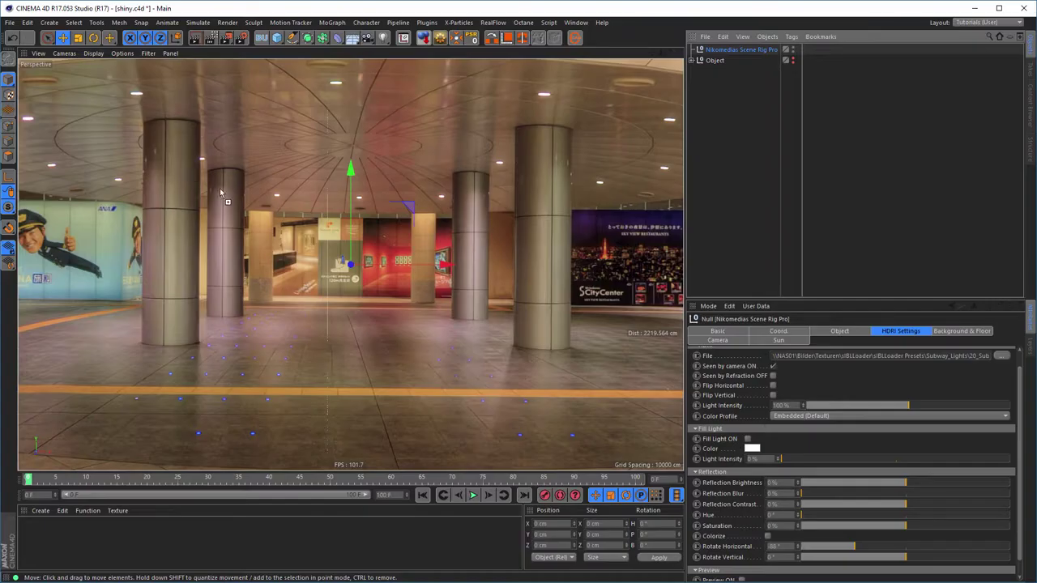
left_click_drag(750, 366, 798, 362)
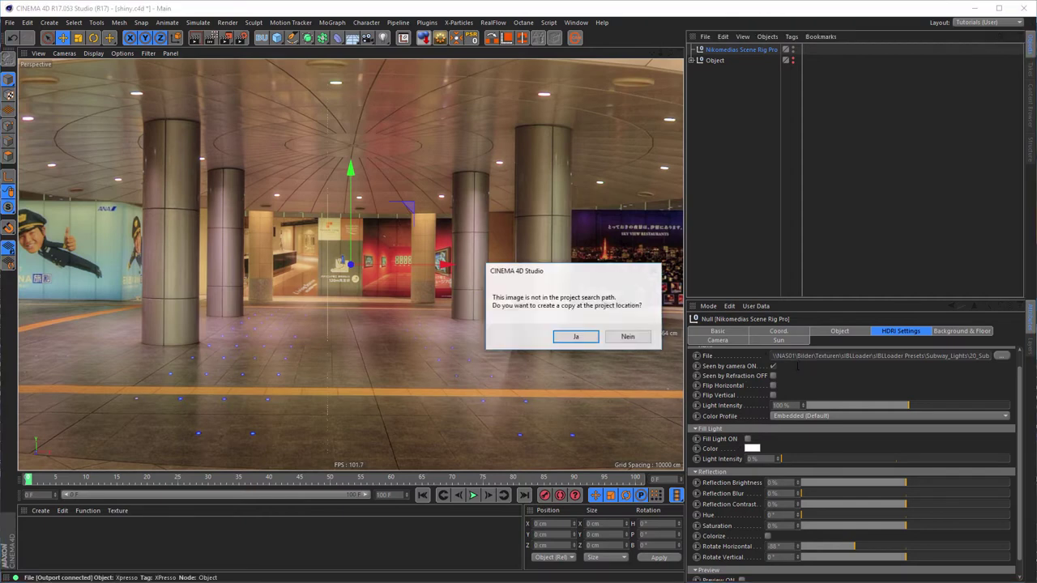
left_click(628, 338)
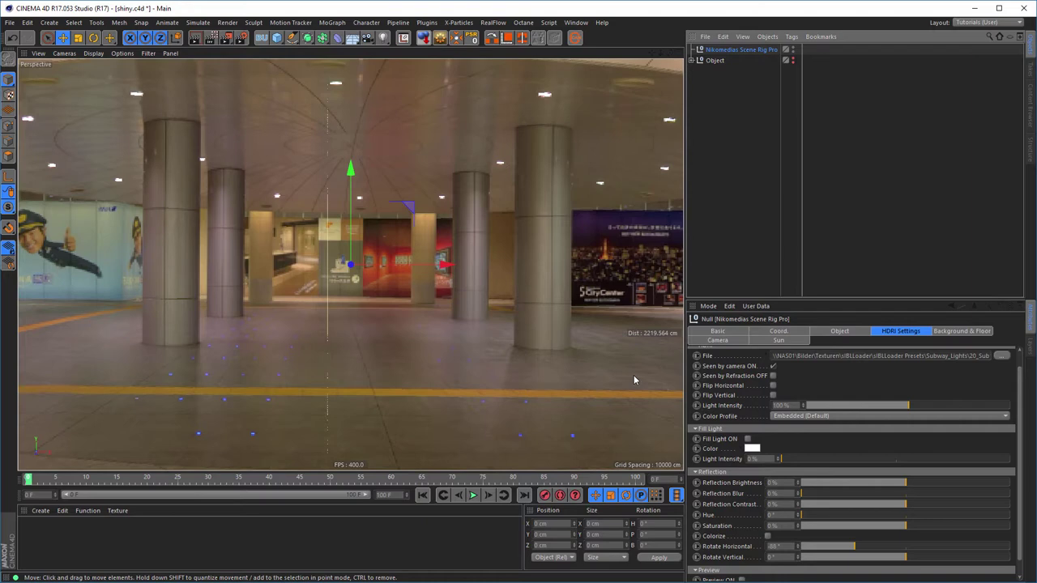
left_click(772, 366)
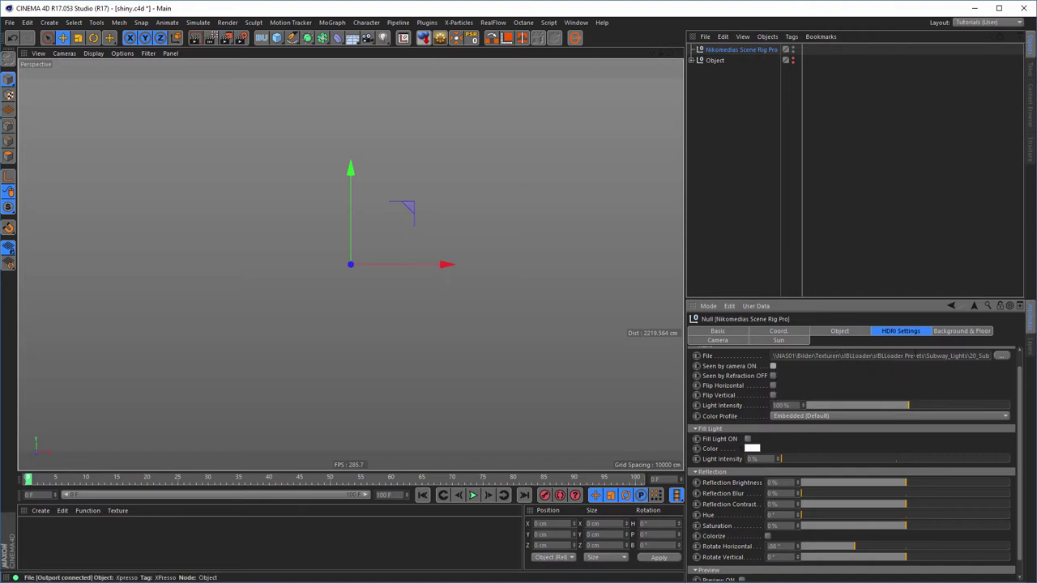
Load shiny.png from the Desktop as the rig's background picture
left_click(963, 332)
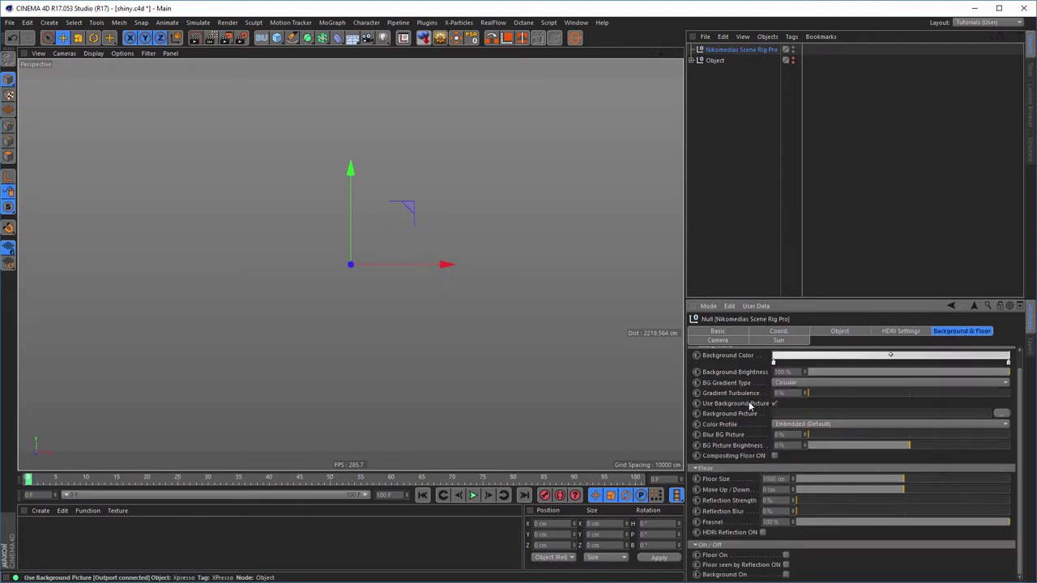
left_click(1001, 414)
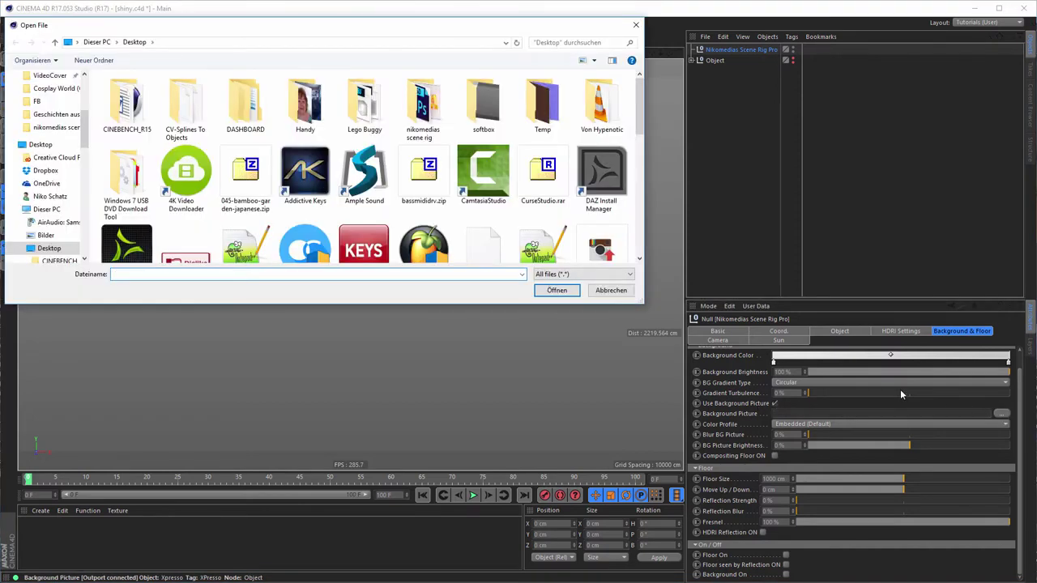
type("shiny")
key("Down")
key("Down")
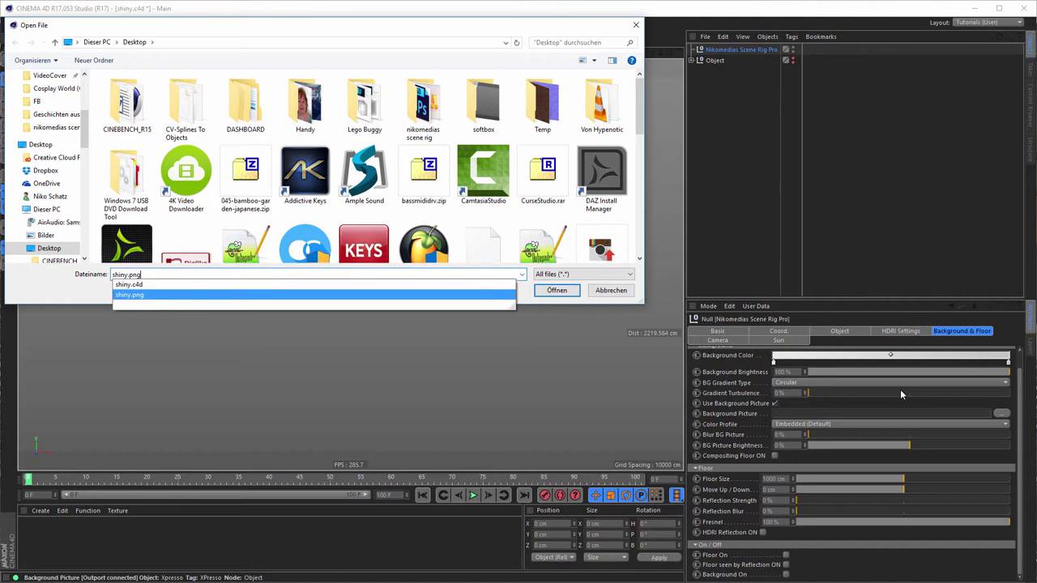
key("Return")
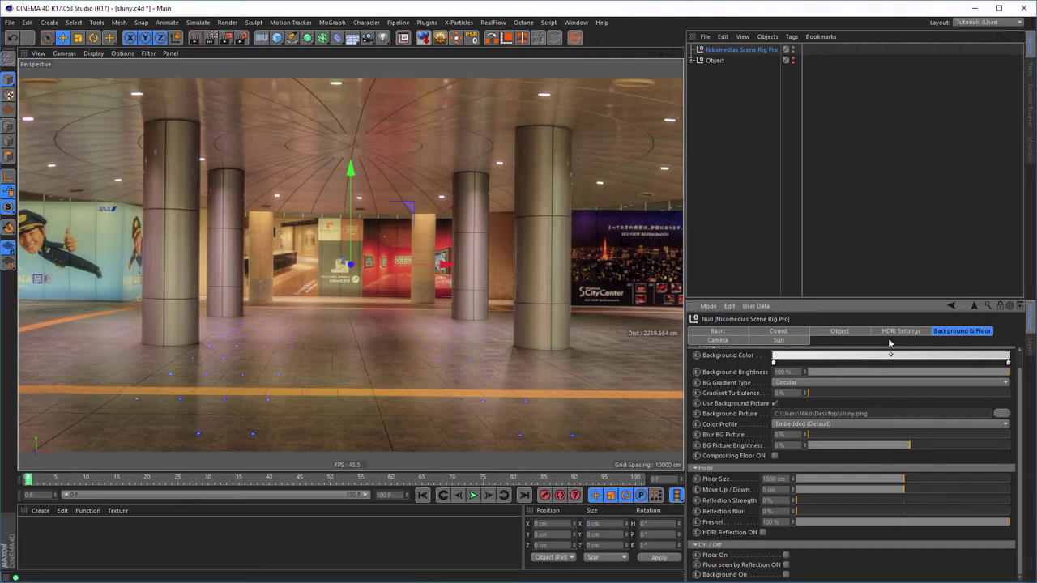
Show the ring object again and set the rig camera's Z-Depth to about -2297 and Up / Down to about 16
left_click(793, 59)
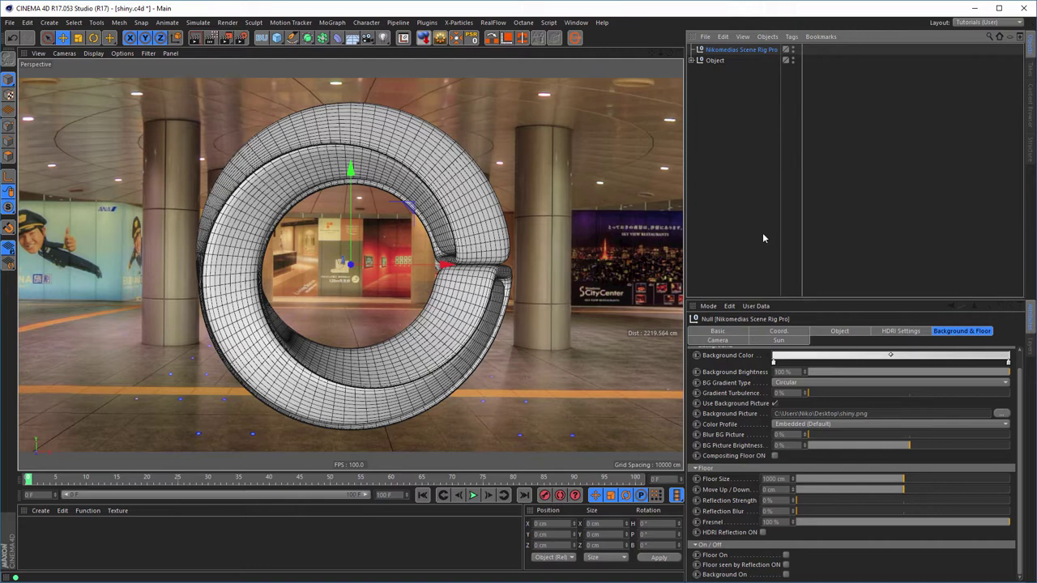
left_click(720, 340)
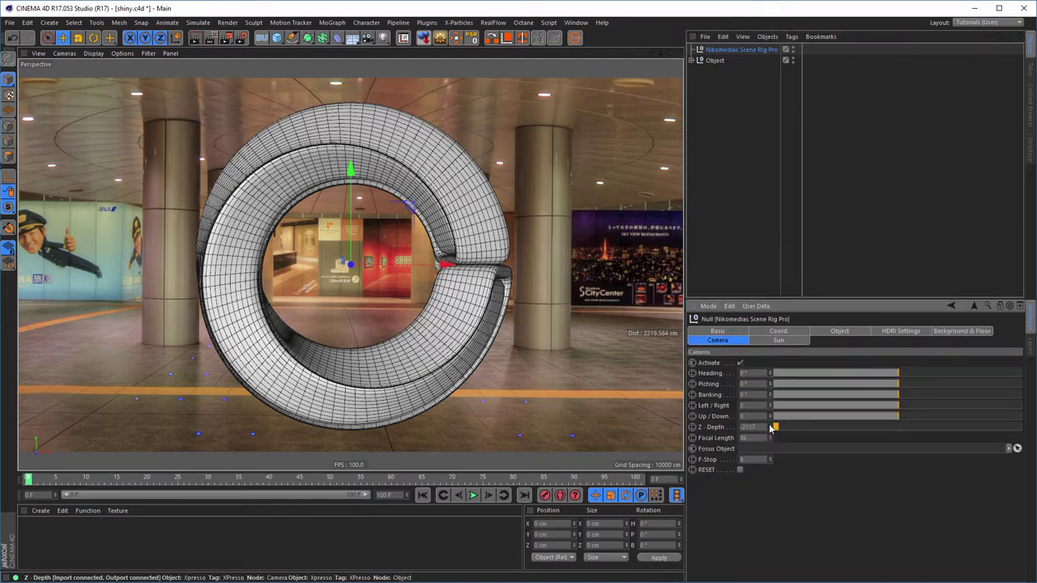
left_click_drag(772, 430, 770, 415)
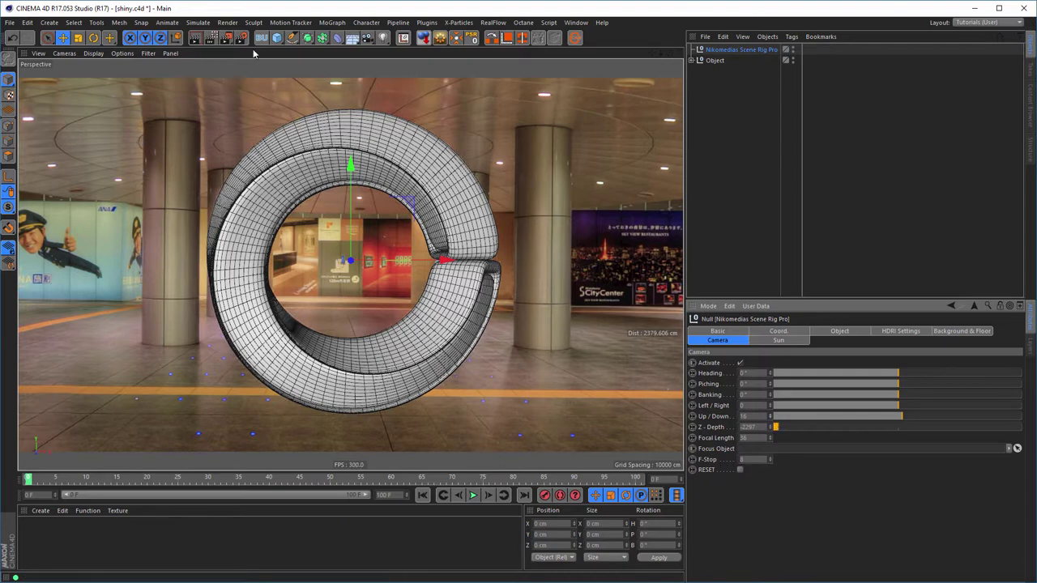
Make Low GI the active render setting and close the render settings
key("ctrl+b")
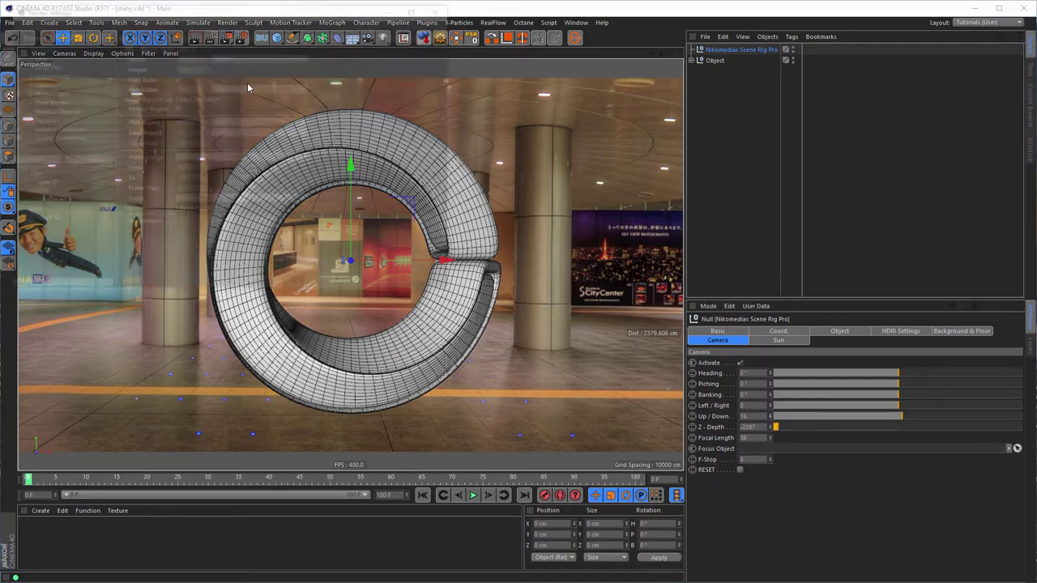
left_click(39, 184)
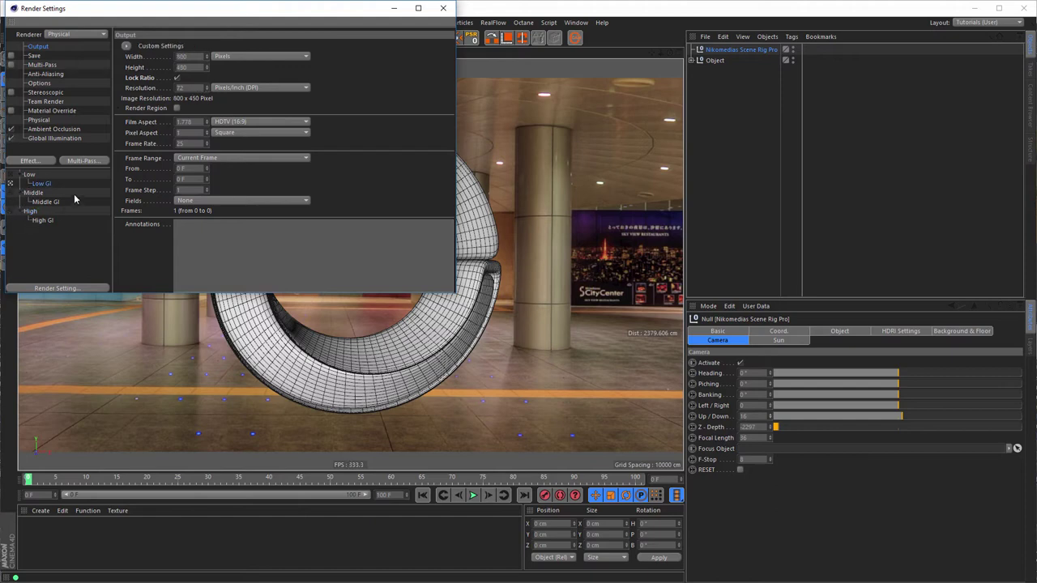
left_click(447, 11)
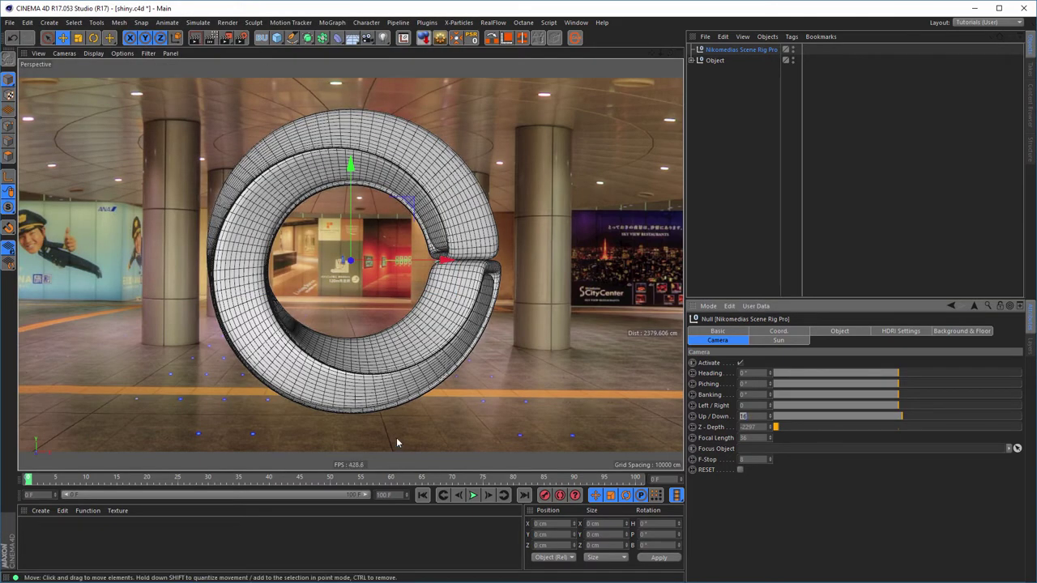
Start an interactive render region and resize its upper and lower edges to match the background picture
left_click(212, 39)
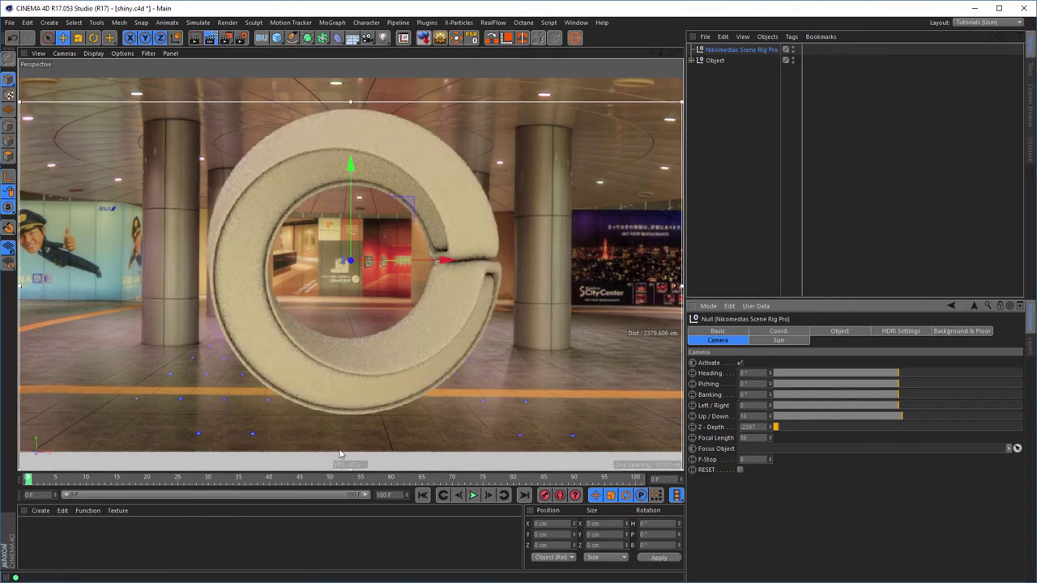
left_click_drag(351, 103, 351, 79)
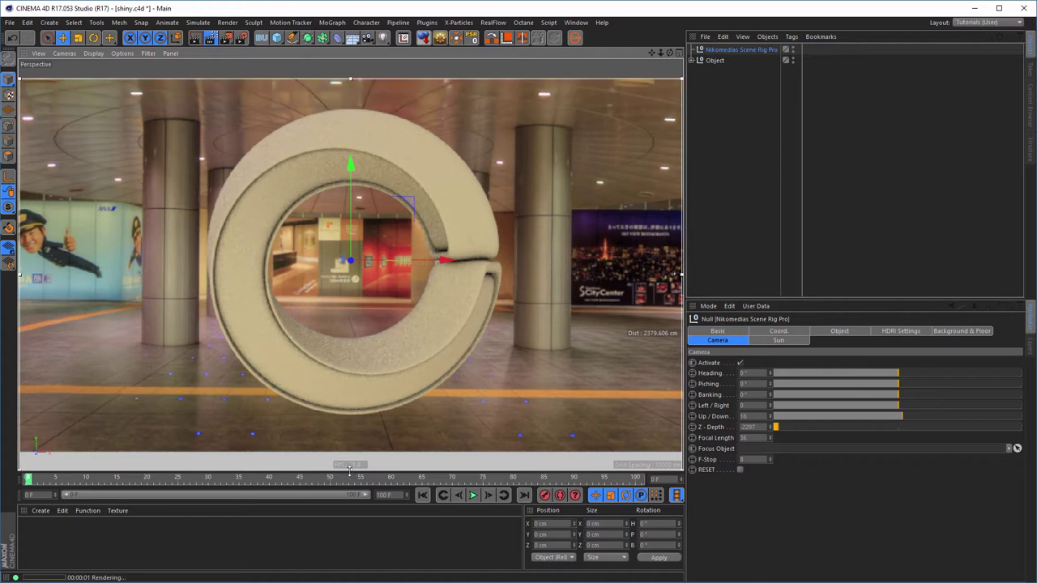
mouse_move(349, 468)
left_mouse_down()
mouse_move(350, 438)
mouse_move(350, 448)
left_mouse_up()
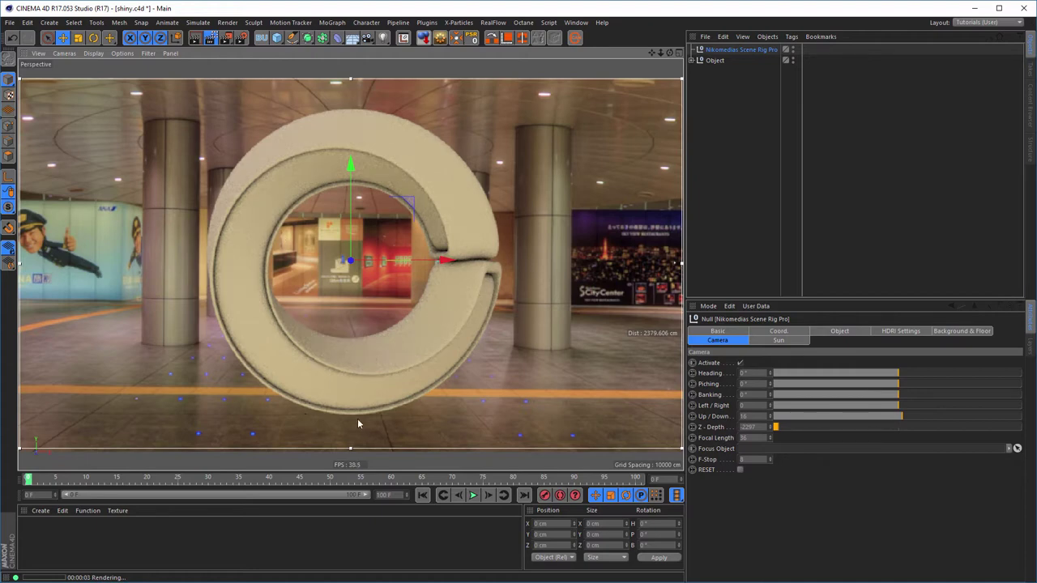
Enable the rig's compositing floor and lower it to about -524 cm so that it sits directly beneath the ring
left_click(941, 336)
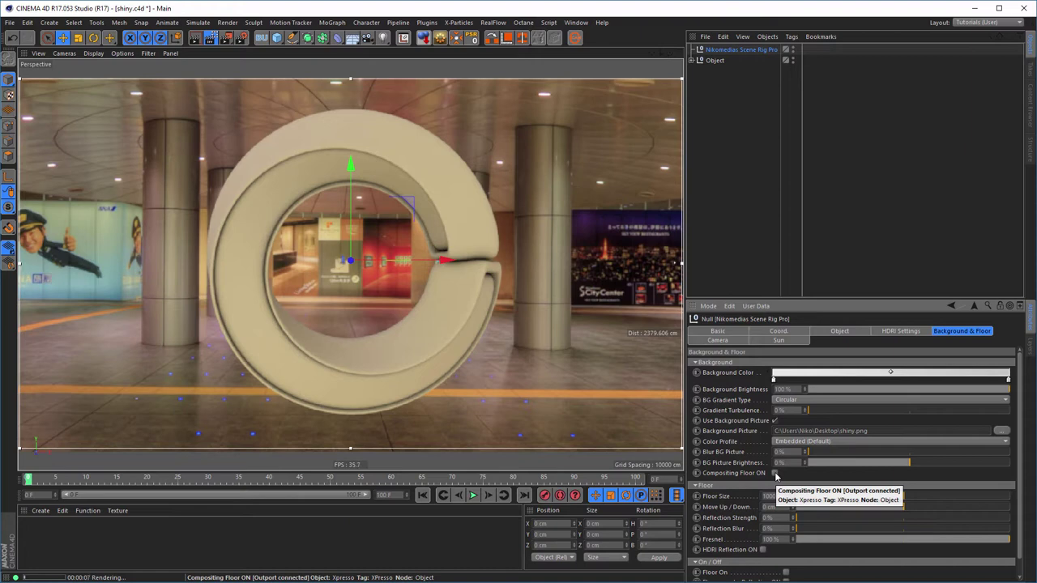
left_click(775, 472)
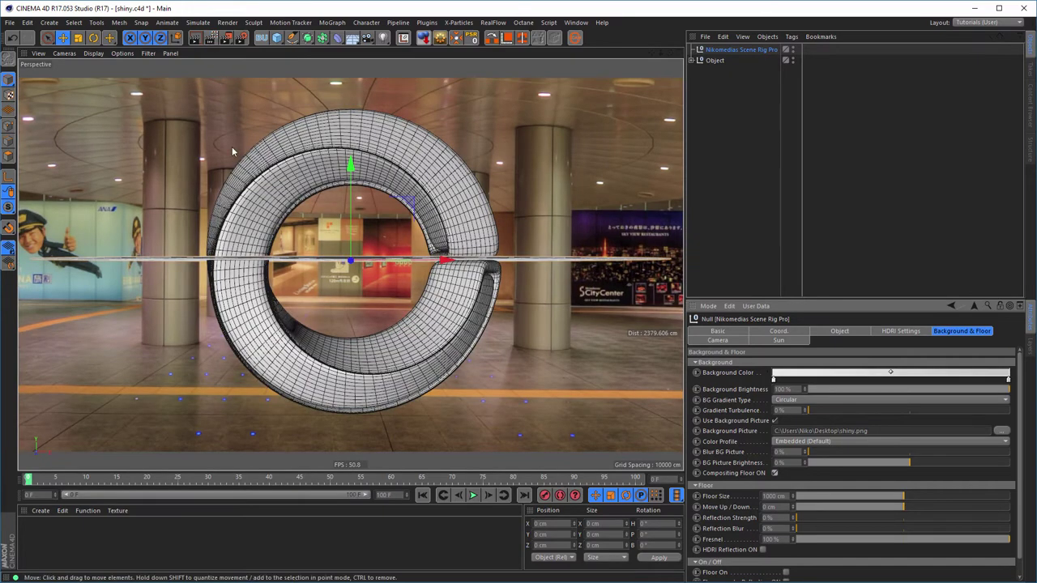
middle_click(231, 147)
middle_click(233, 305)
scroll(398, 310, "down", 5)
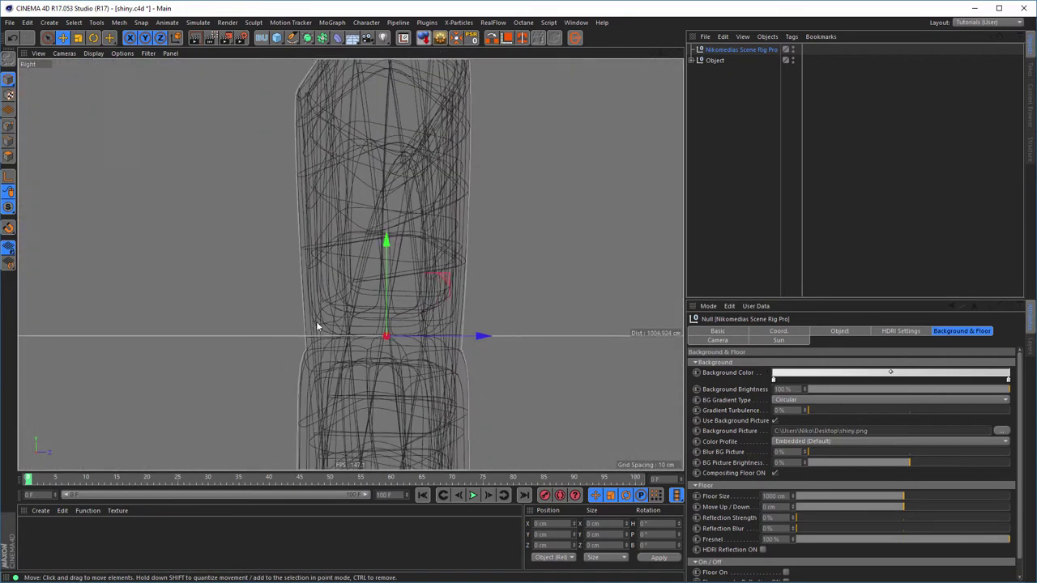
scroll(337, 219, "down", 3)
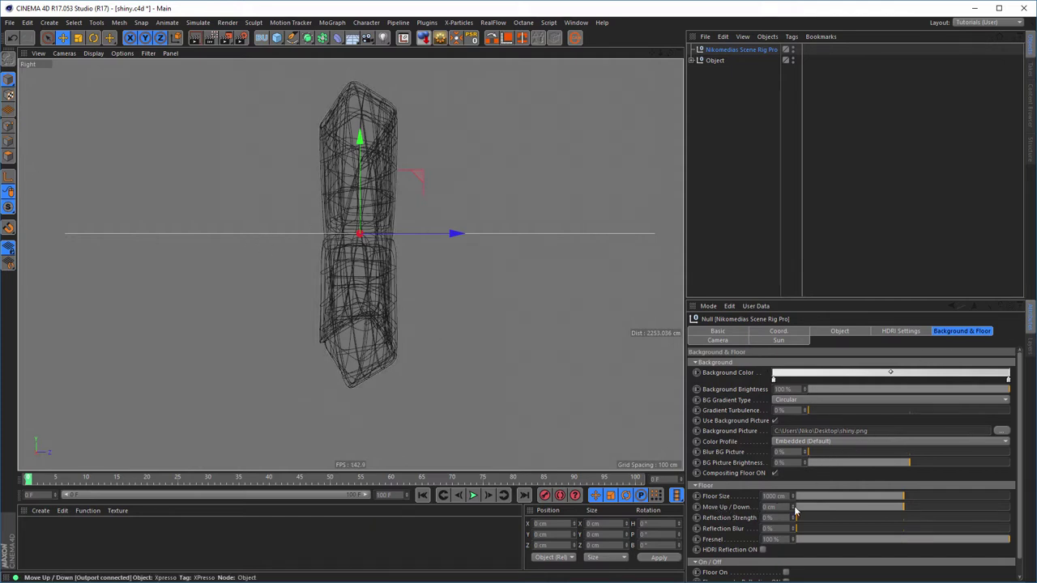
left_click_drag(794, 511, 794, 449)
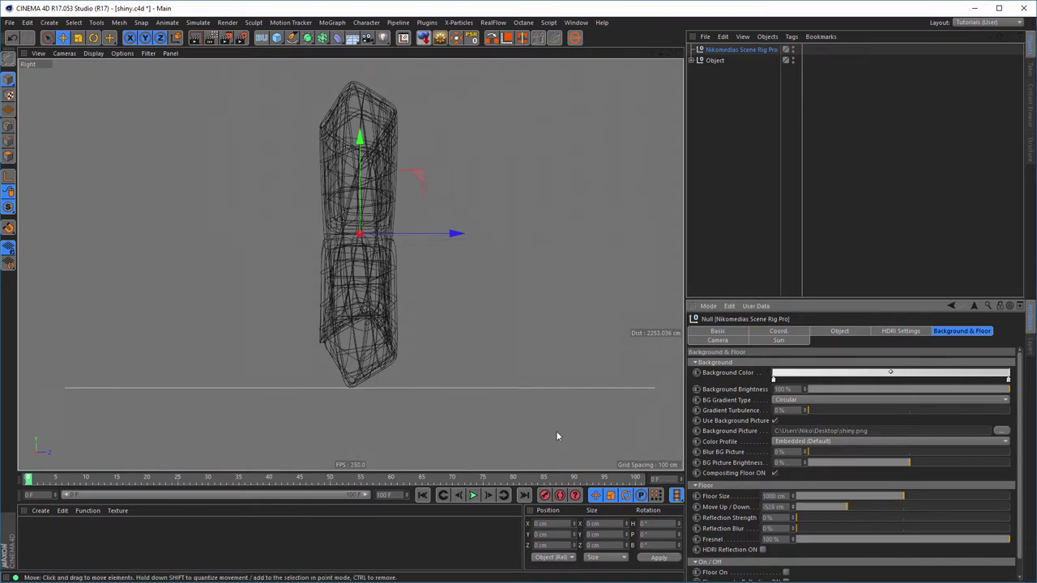
middle_click(527, 293)
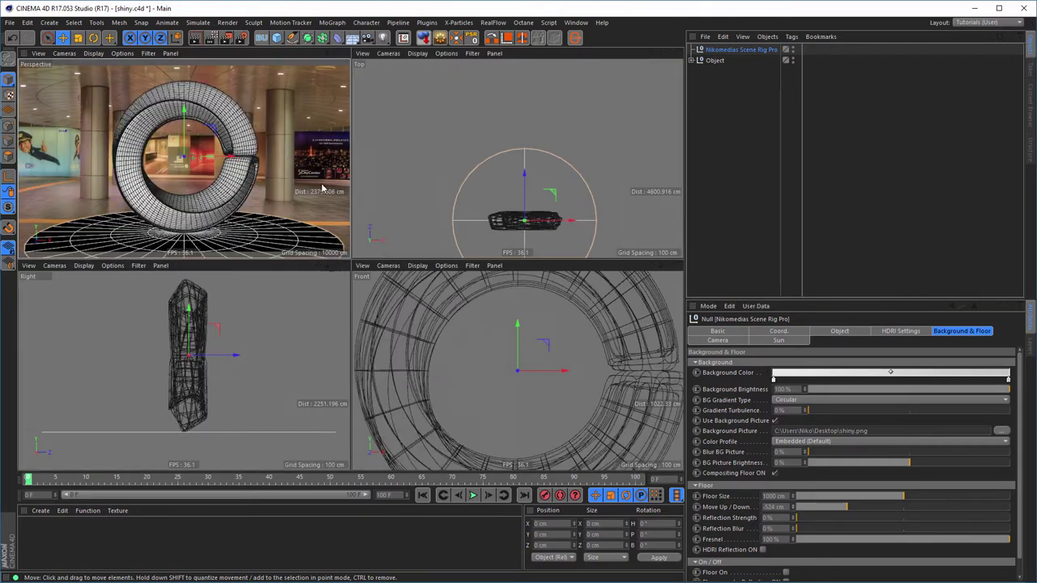
middle_click(219, 128)
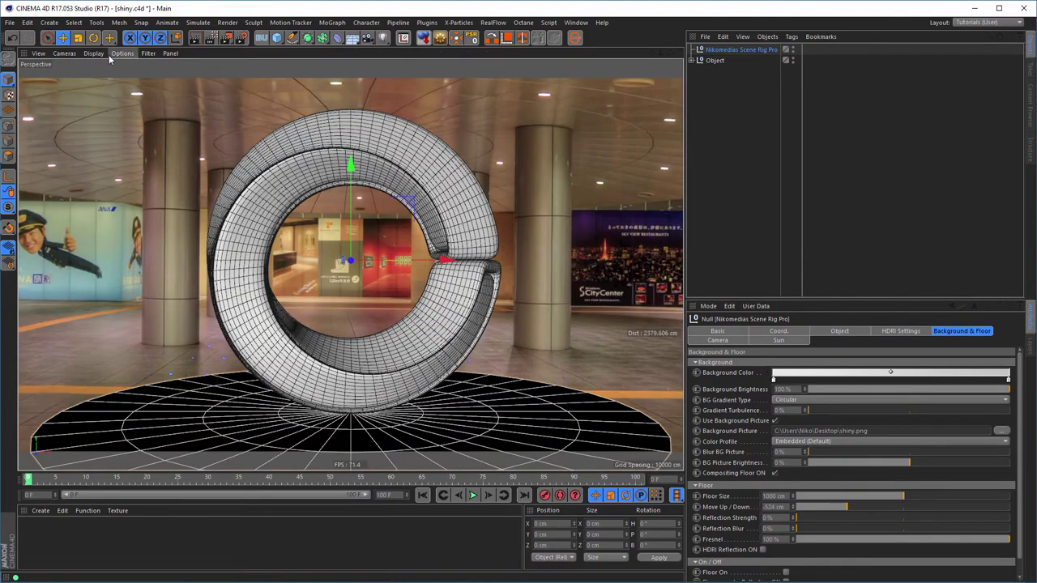
Restart the interactive render region and compare the ring's ground contact with the compositing floor off and on
left_click(210, 40)
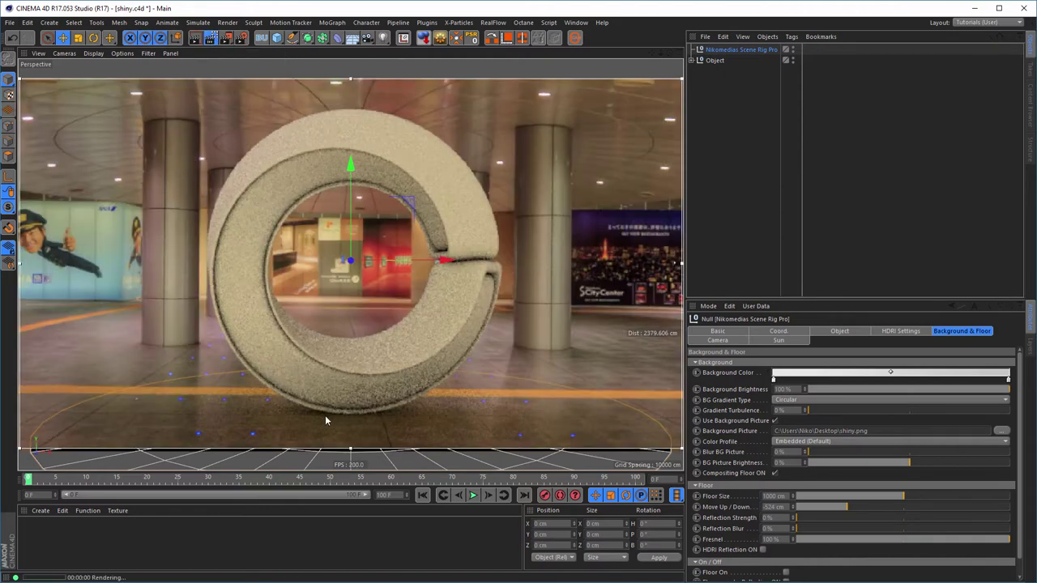
left_click(775, 473)
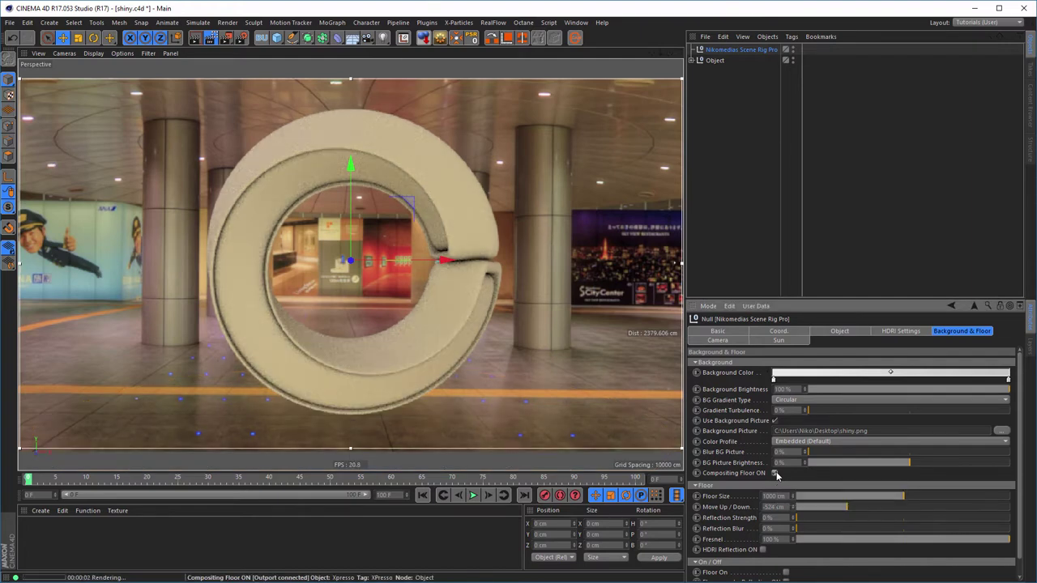
left_click(775, 473)
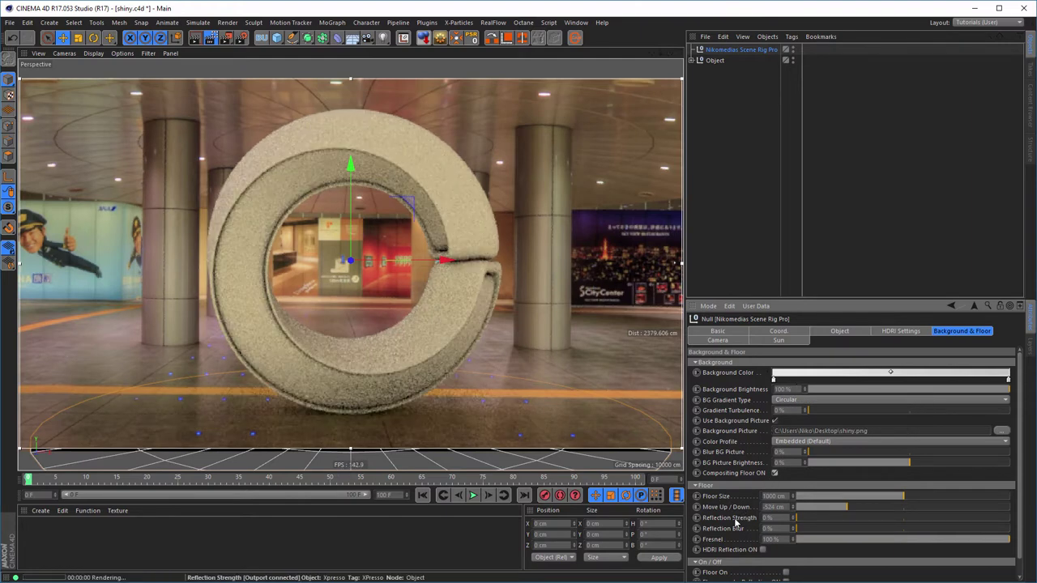
Set the floor's Reflection Strength to about 78% and its Reflection Blur to about 21%
left_click_drag(797, 523, 882, 521)
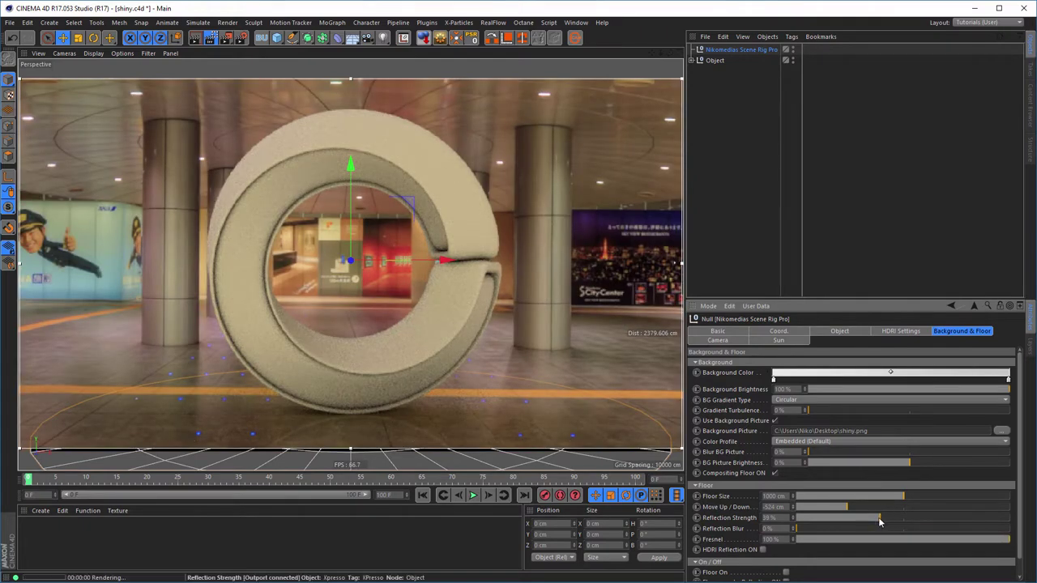
left_click_drag(882, 522, 964, 519)
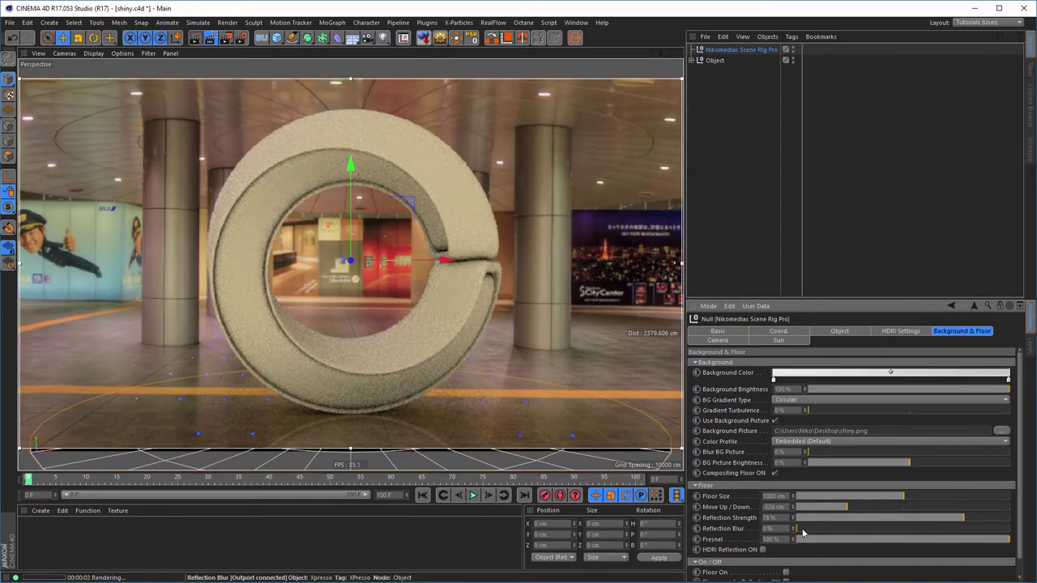
left_click_drag(803, 532, 840, 526)
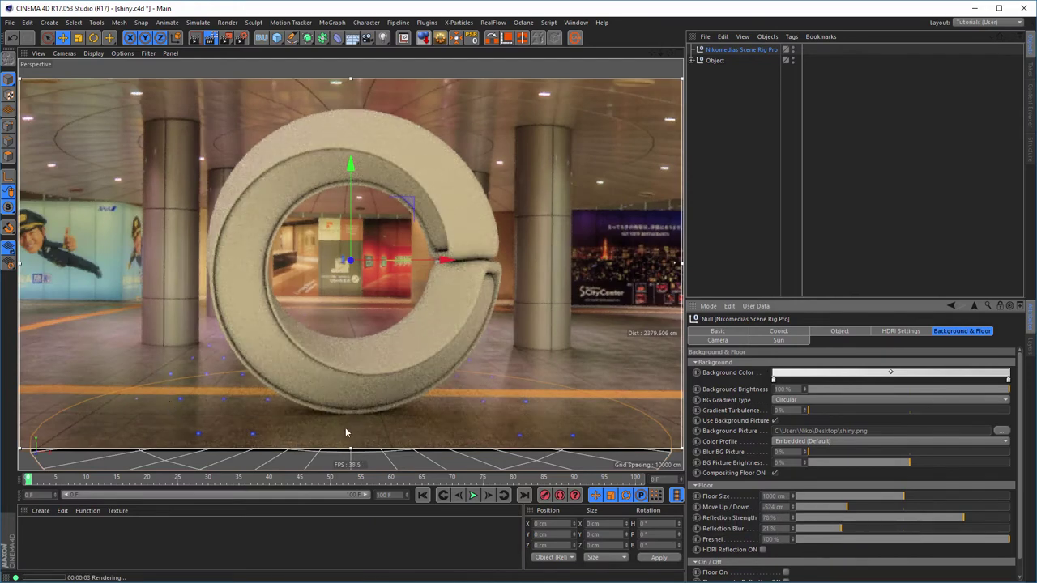
mouse_move(839, 532)
left_mouse_down()
mouse_move(818, 534)
mouse_move(842, 529)
left_mouse_up()
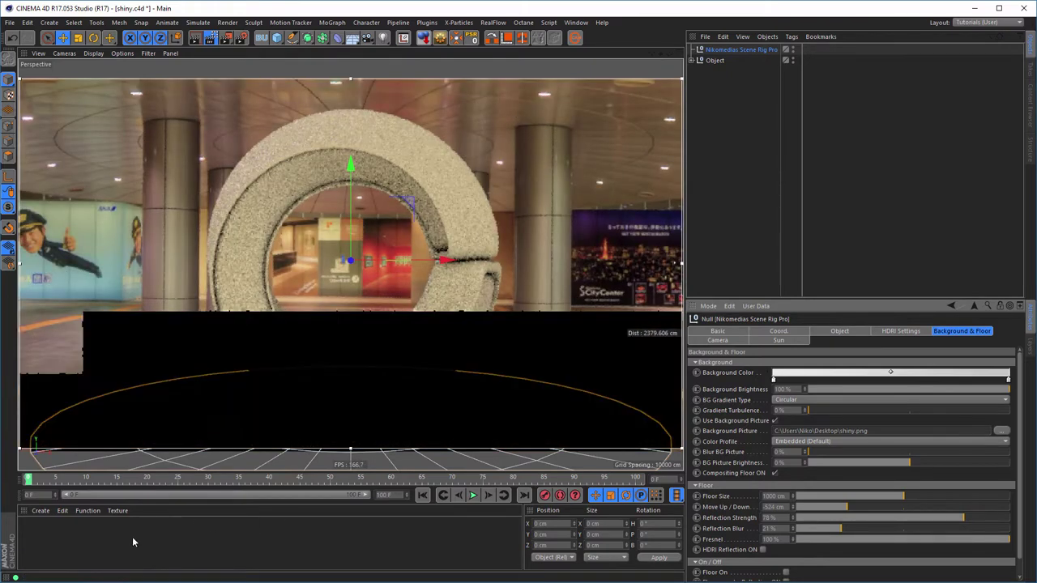
Create a new material named Inner, with its Color channel disabled and its Luminance channel enabled
double_click(112, 555)
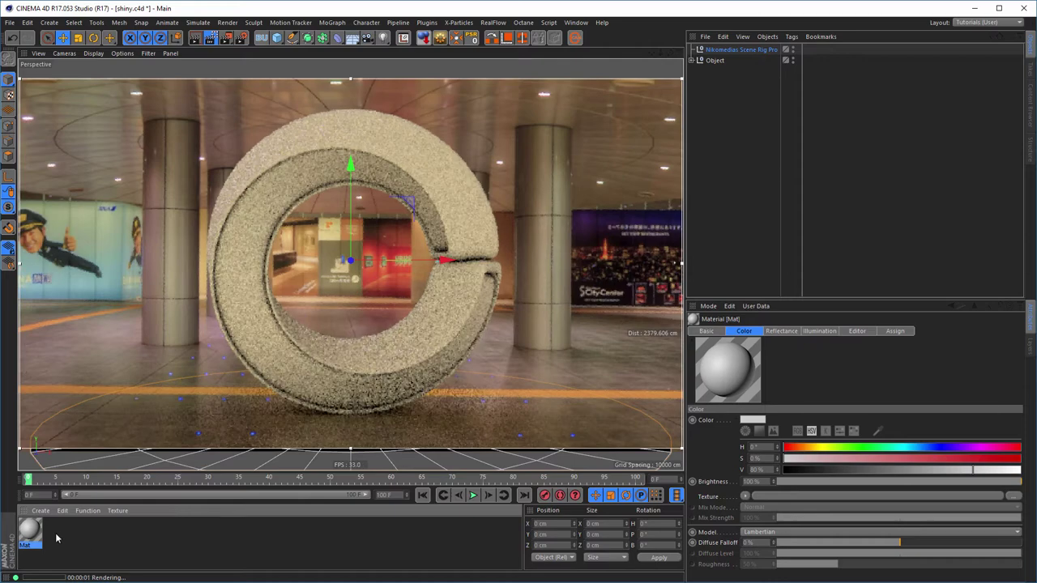
double_click(30, 530)
left_click_drag(263, 91, 672, 143)
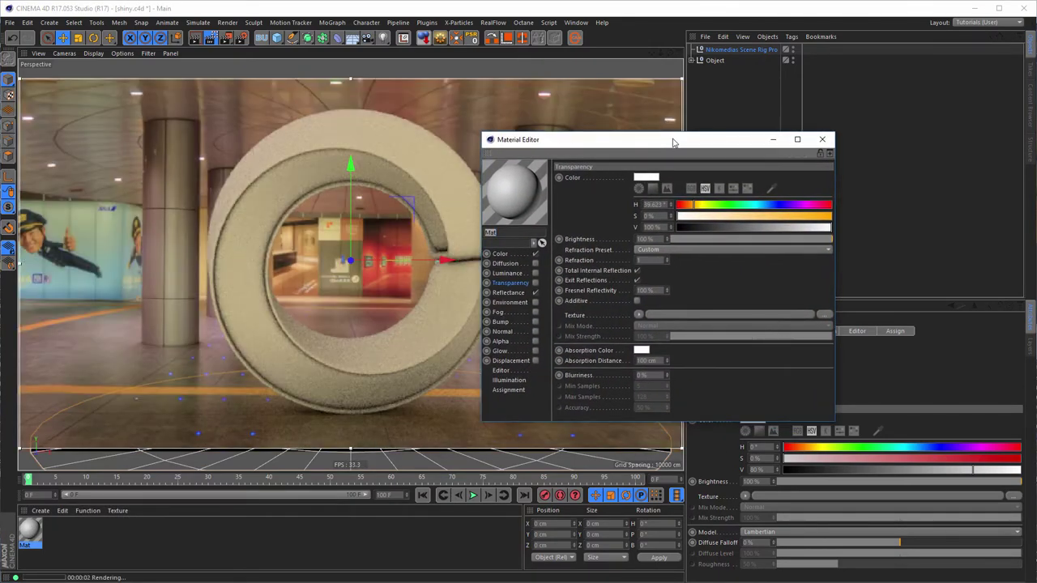
type("Inner")
key("Return")
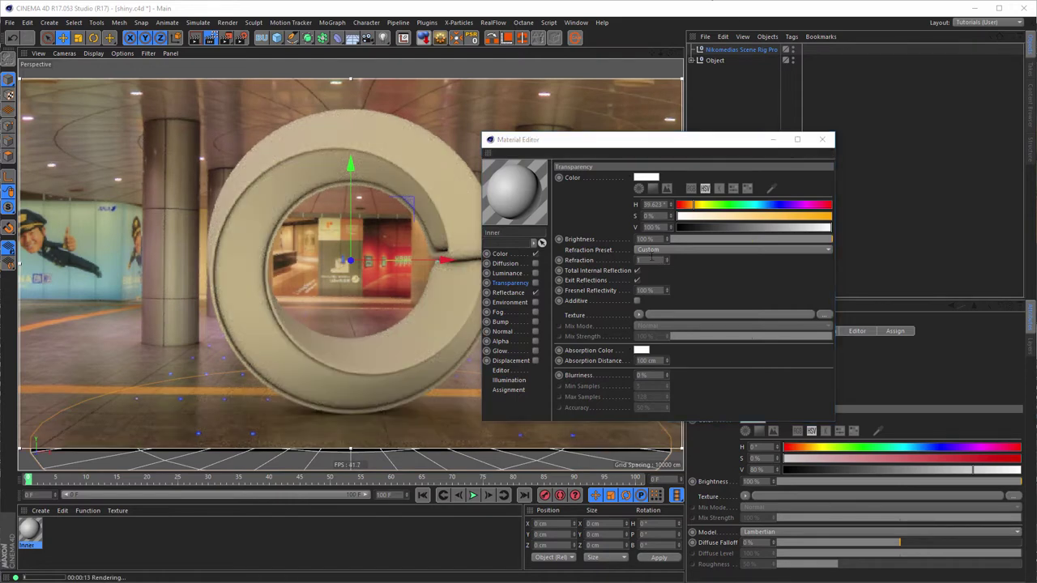
left_click(535, 254)
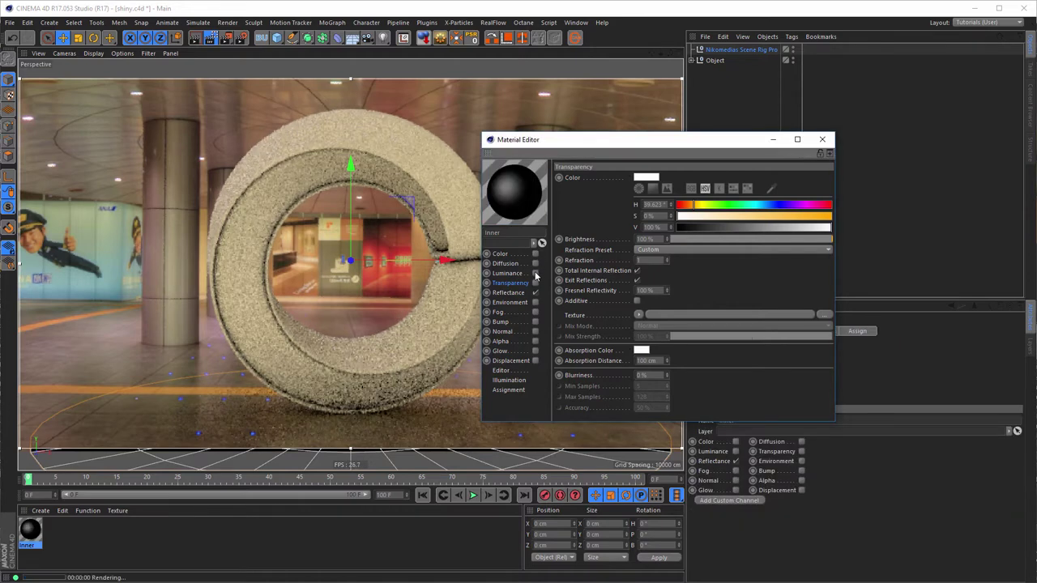
left_click(535, 274)
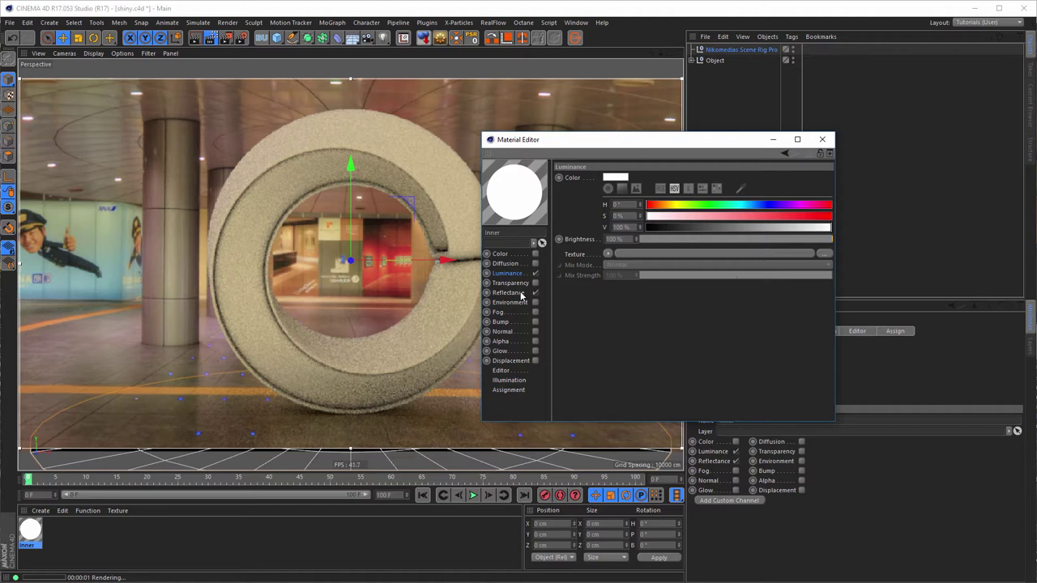
Replace the Default Specular layer in the Inner material's Reflectance channel with a GGX layer
left_click(517, 293)
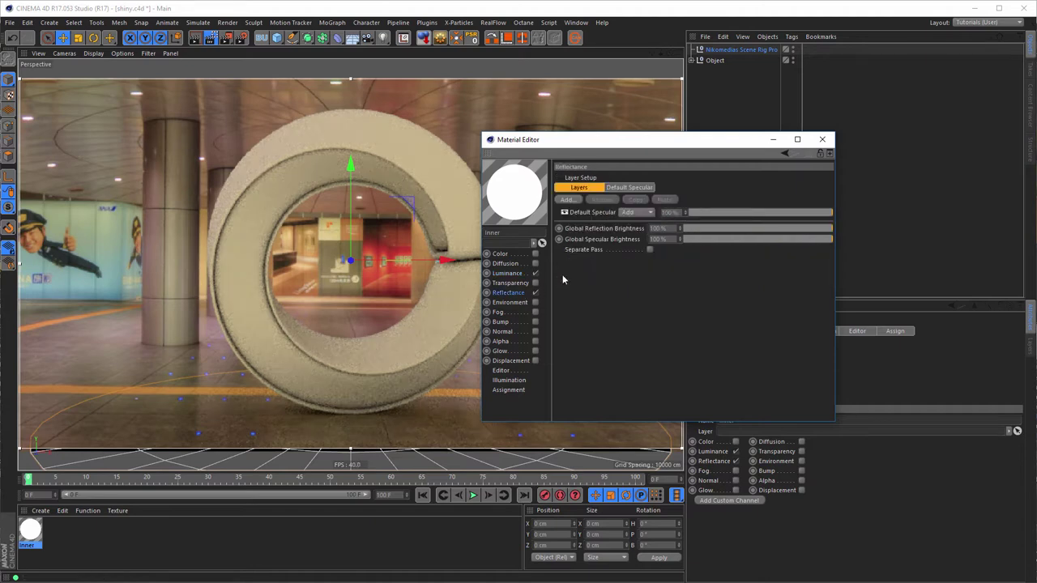
left_click(582, 213)
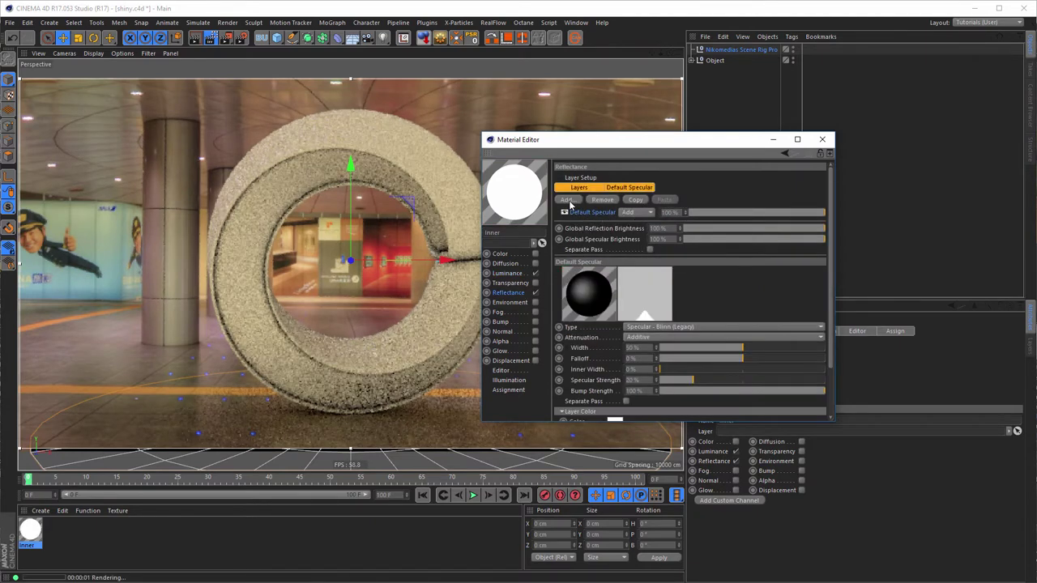
left_click(602, 199)
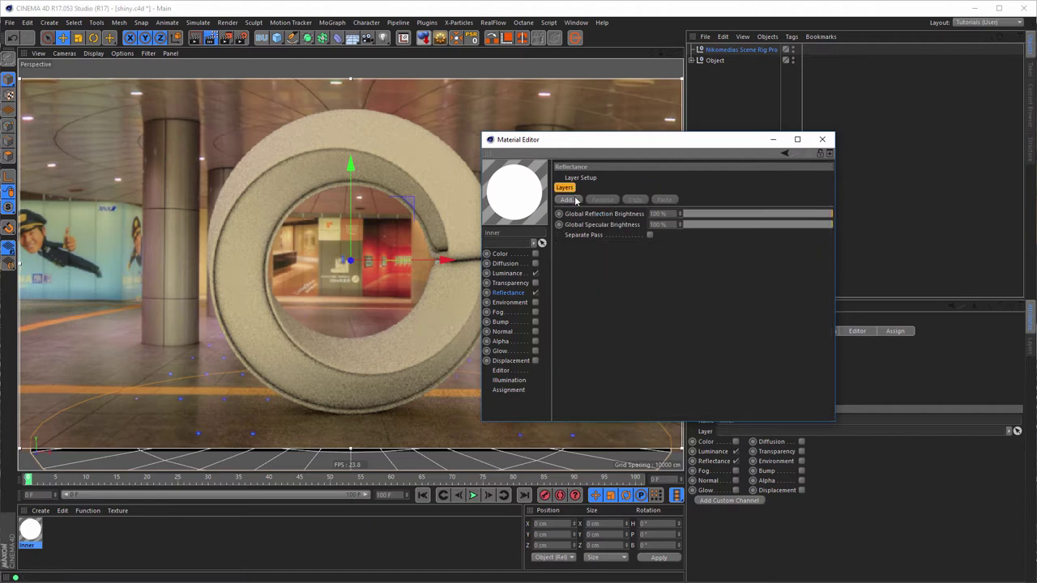
left_click(568, 200)
left_click(595, 212)
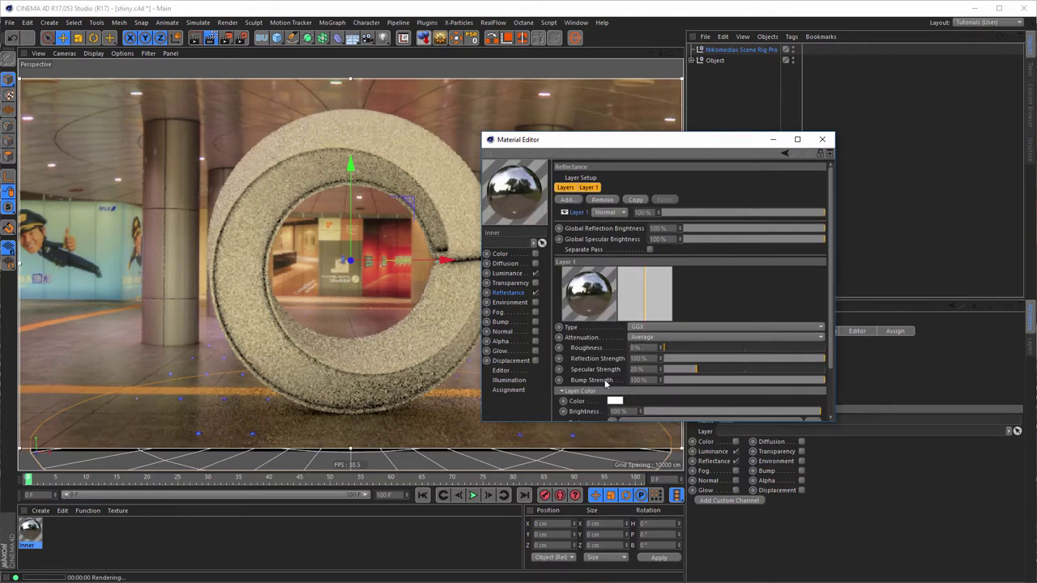
Set the GGX layer's Fresnel to Dielectric with the Beer preset, and reduce its Specular Strength and Bump Strength to 0%
left_click_drag(596, 422, 600, 490)
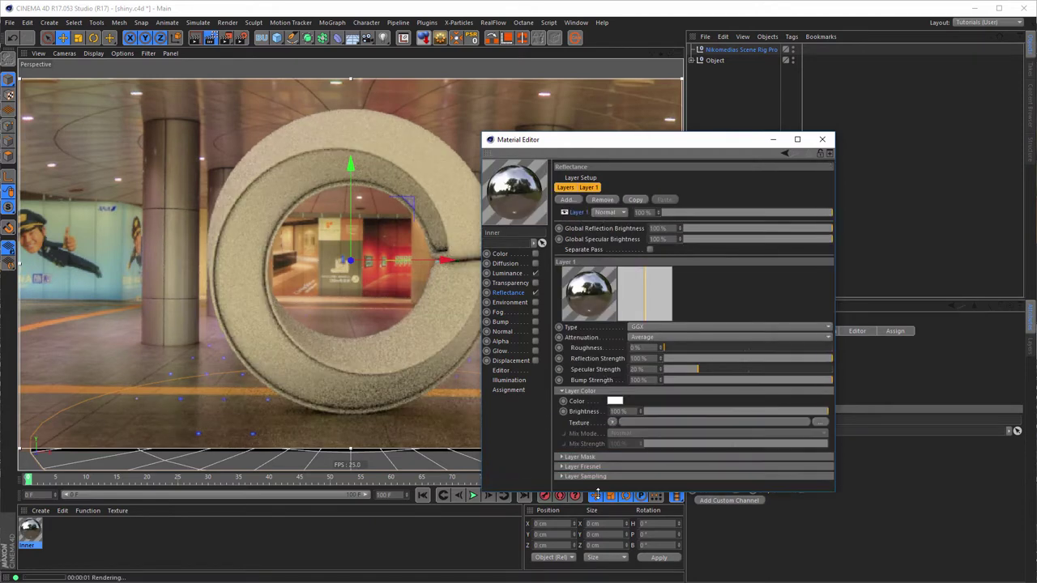
left_click(612, 467)
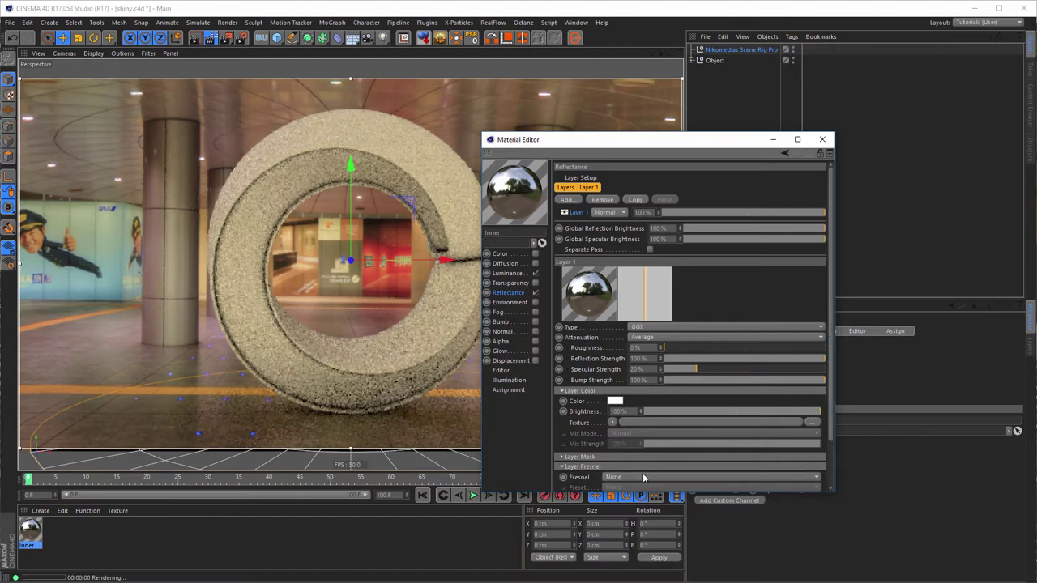
left_click(642, 473)
left_click(644, 496)
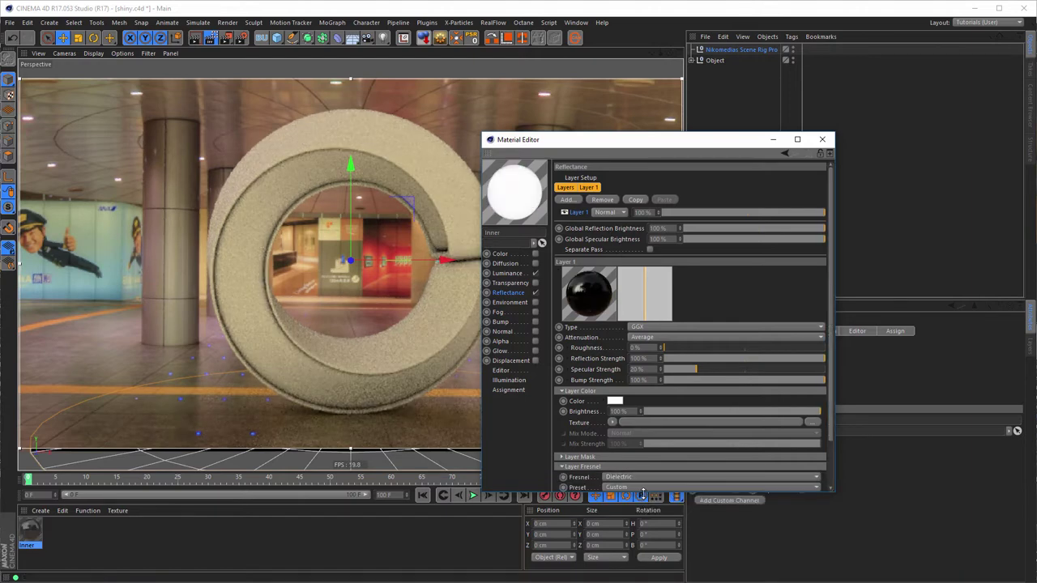
left_click(640, 487)
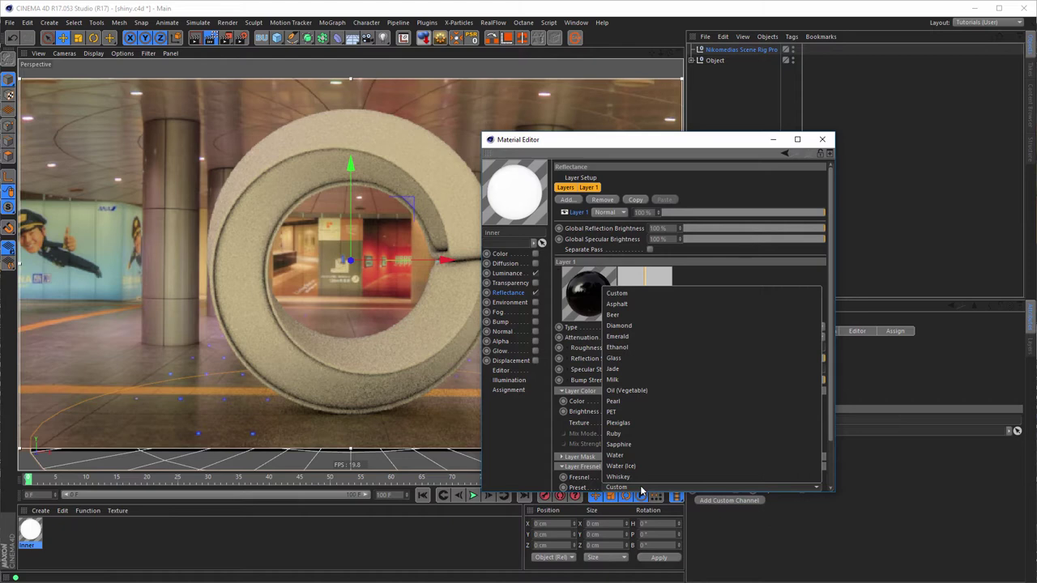
left_click(613, 314)
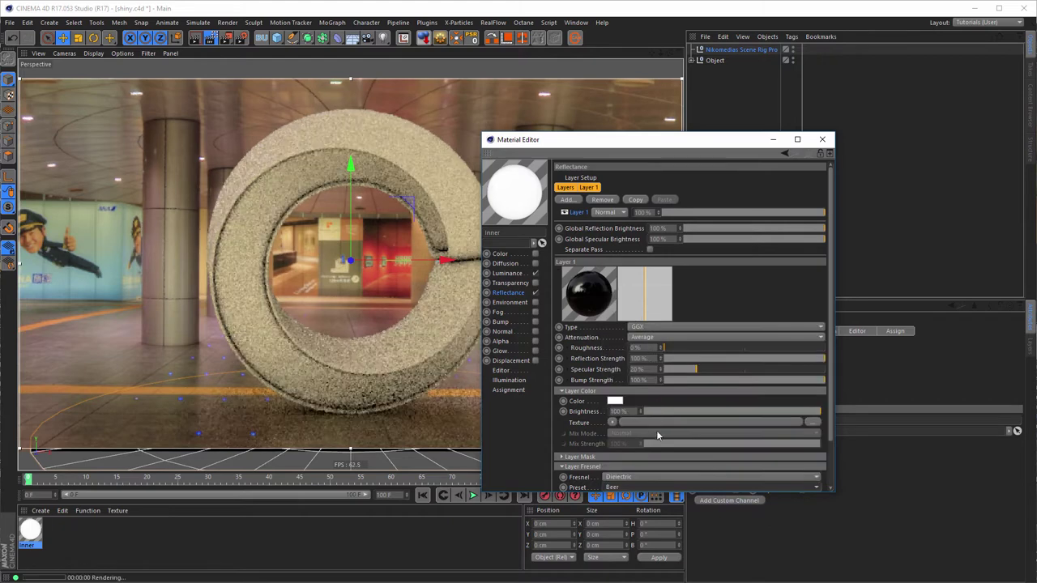
left_click_drag(689, 380, 662, 370)
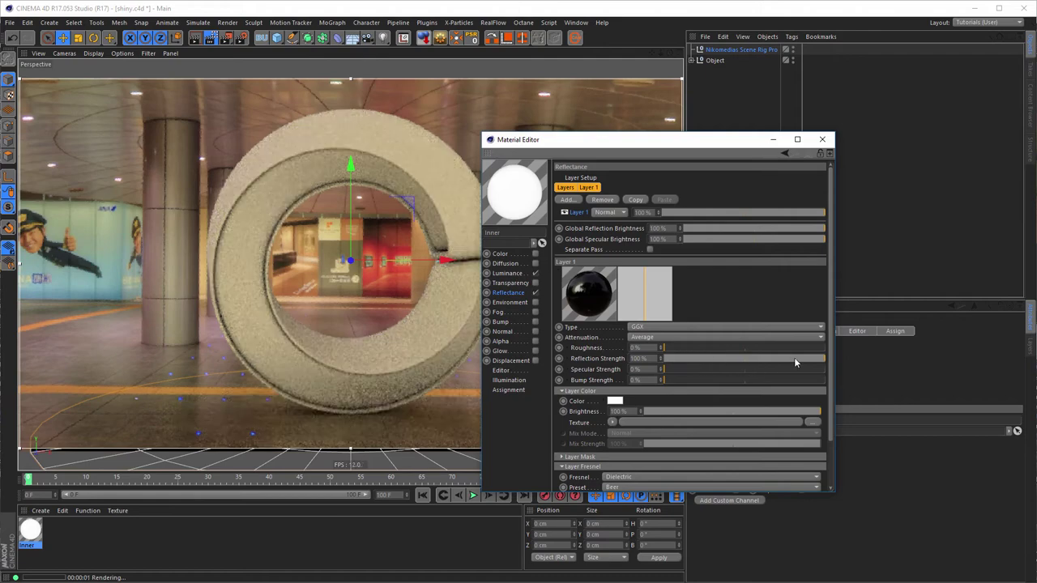
Set the Inner material's GGX layer to about 25% Reflection Strength and 20% Roughness
left_click_drag(794, 357, 703, 357)
left_click(696, 346)
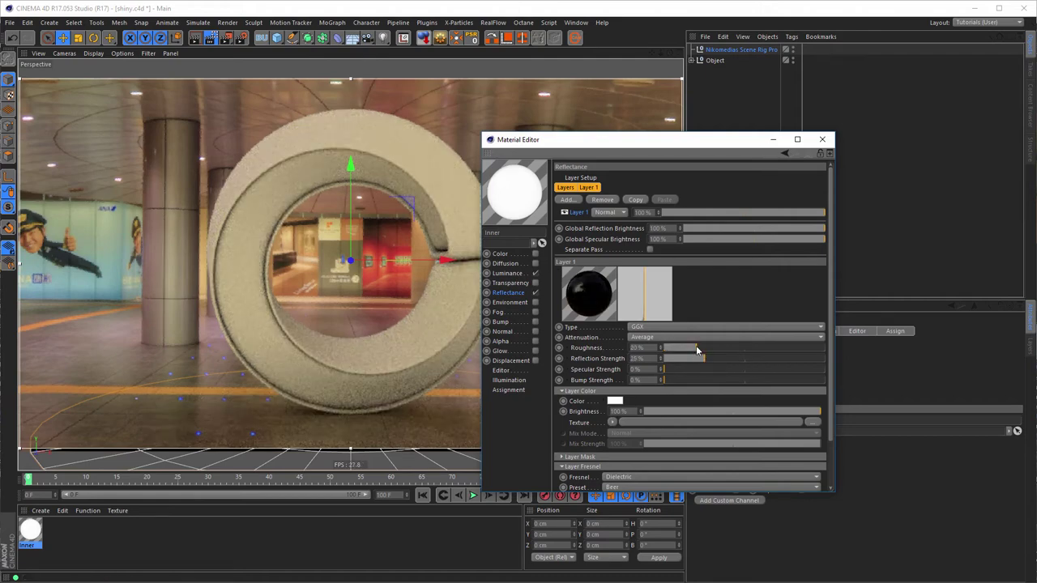
left_click(695, 347)
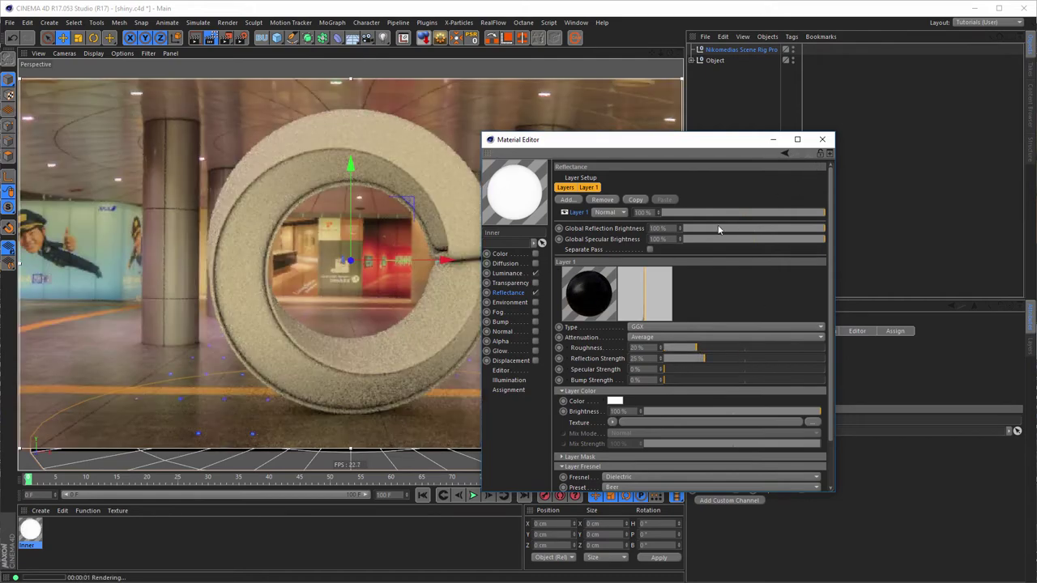
Apply the Inner material to the Inner object nested under the Inner subdivision surface
left_click(519, 273)
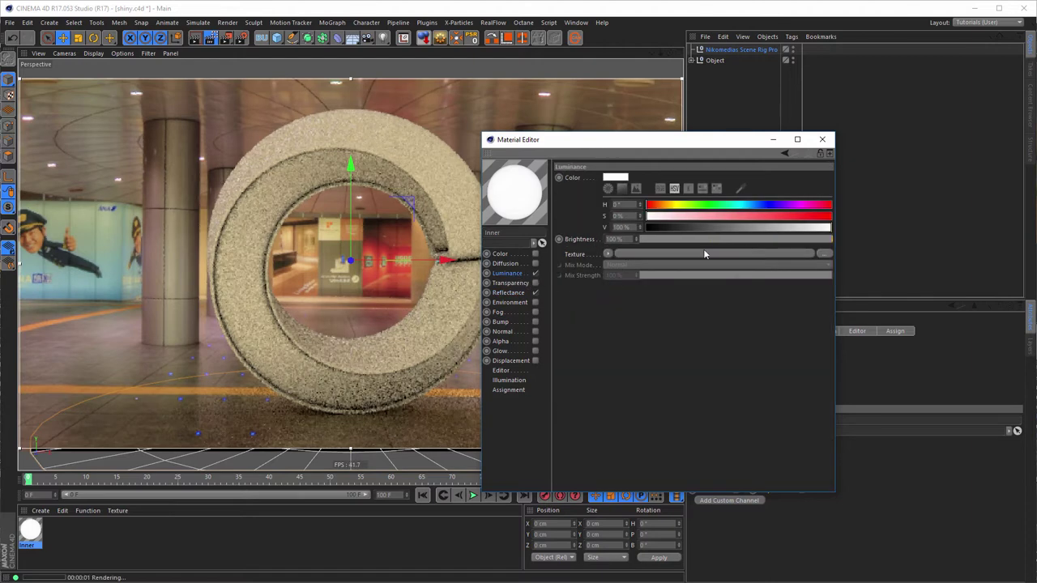
left_click_drag(719, 149, 410, 105)
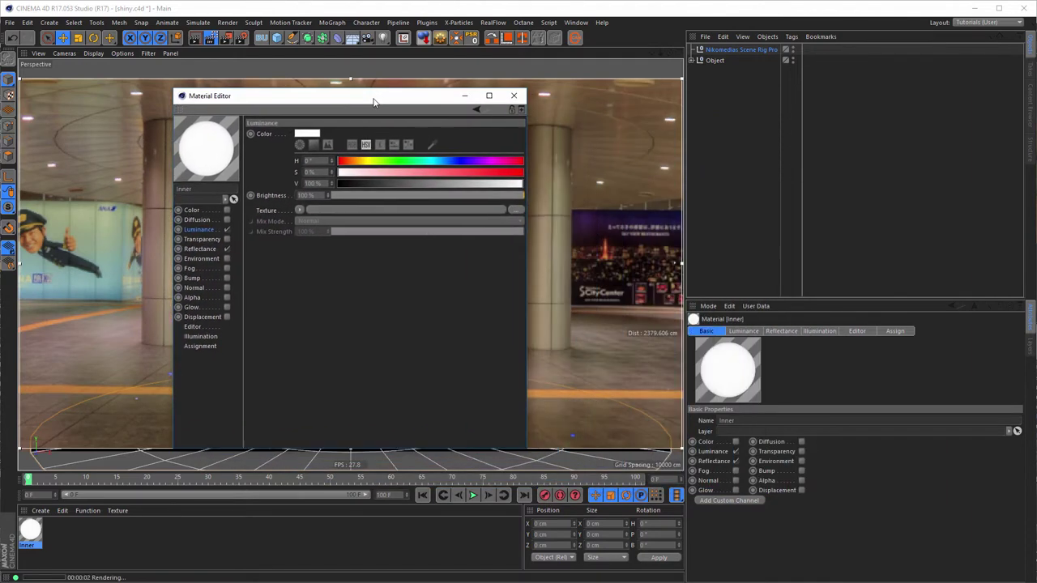
left_click(691, 61)
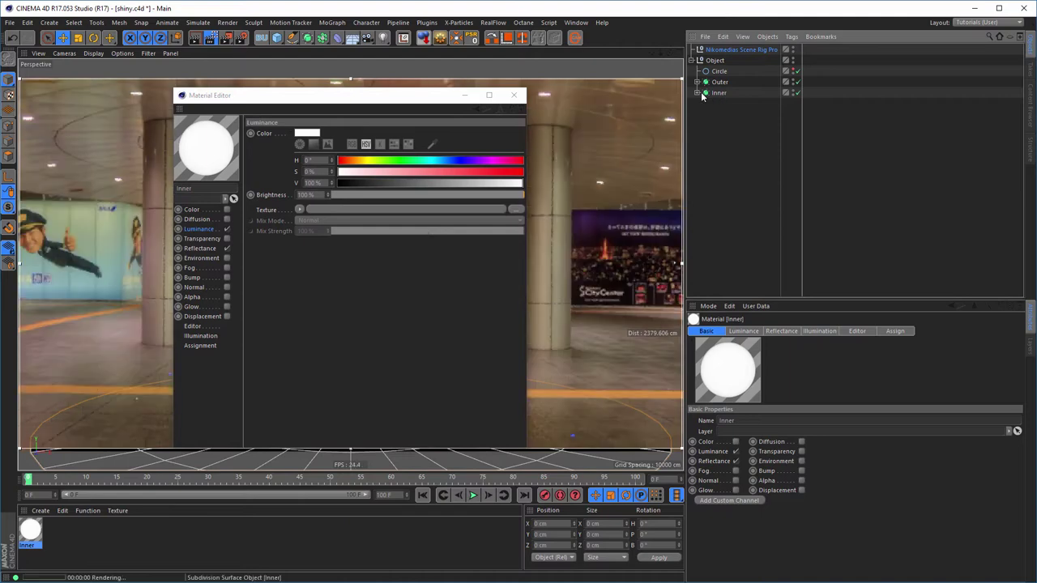
left_click(696, 93)
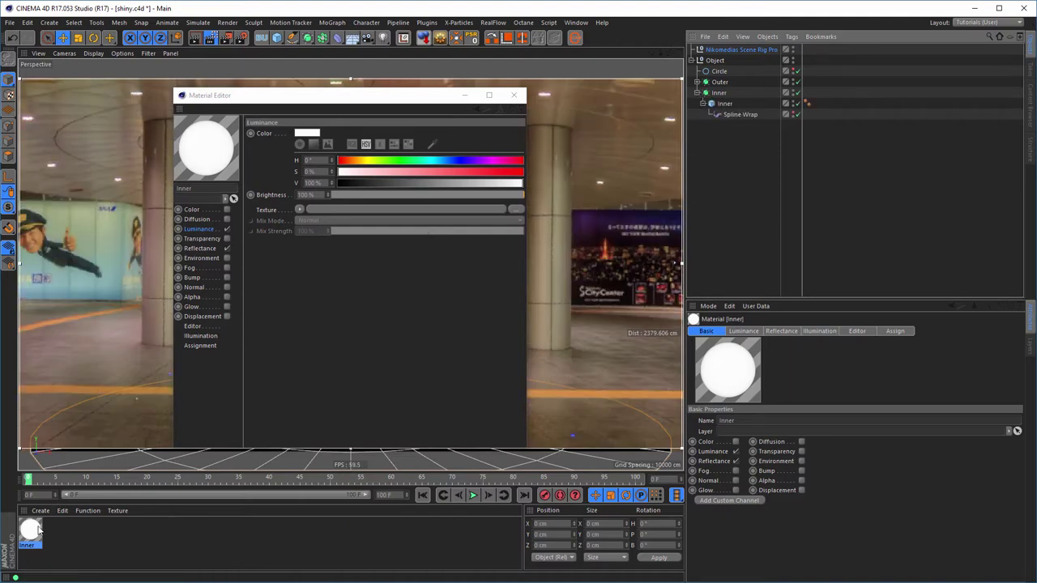
left_click_drag(736, 110, 729, 105)
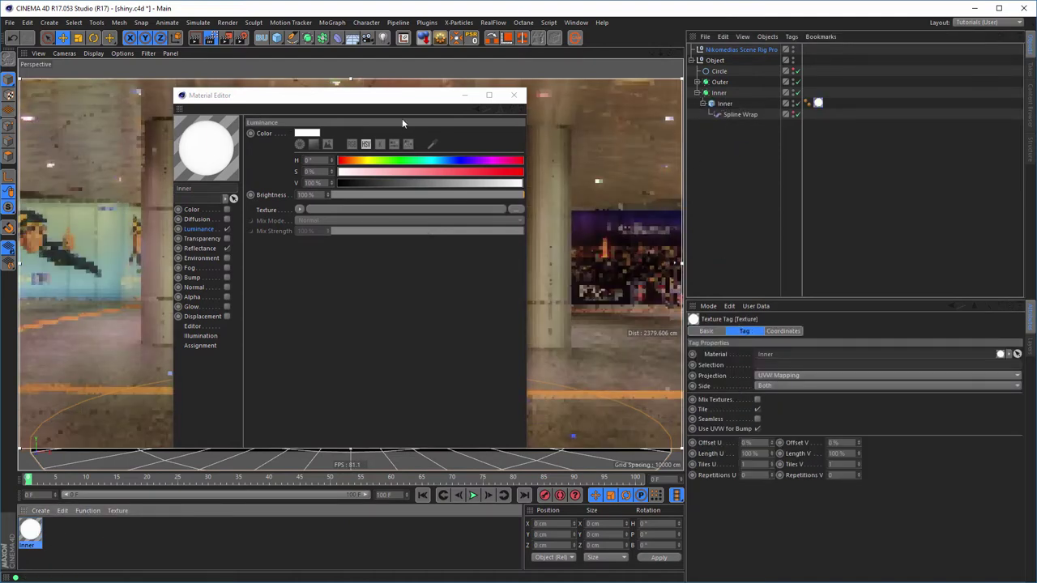
Reduce the Inner material's luminance Brightness to about 78% and disable Generate GI in its illumination settings
left_click_drag(398, 101, 792, 197)
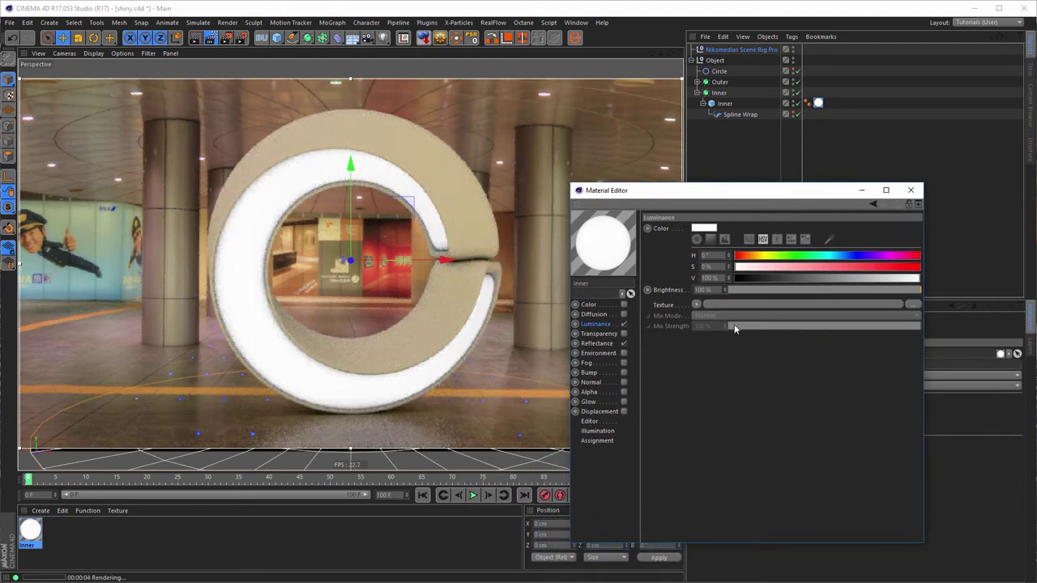
left_click_drag(826, 296, 870, 289)
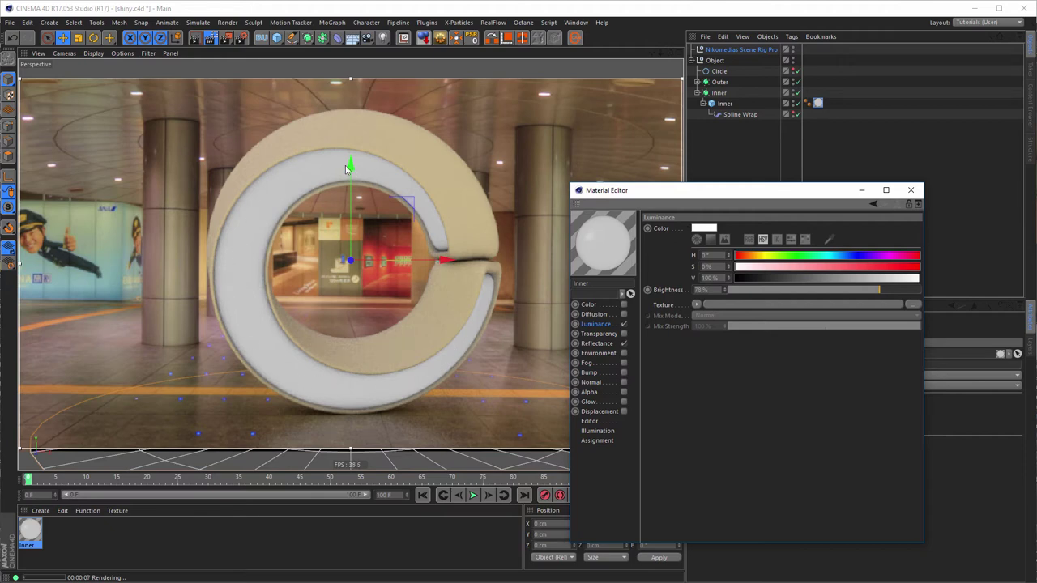
left_click(595, 431)
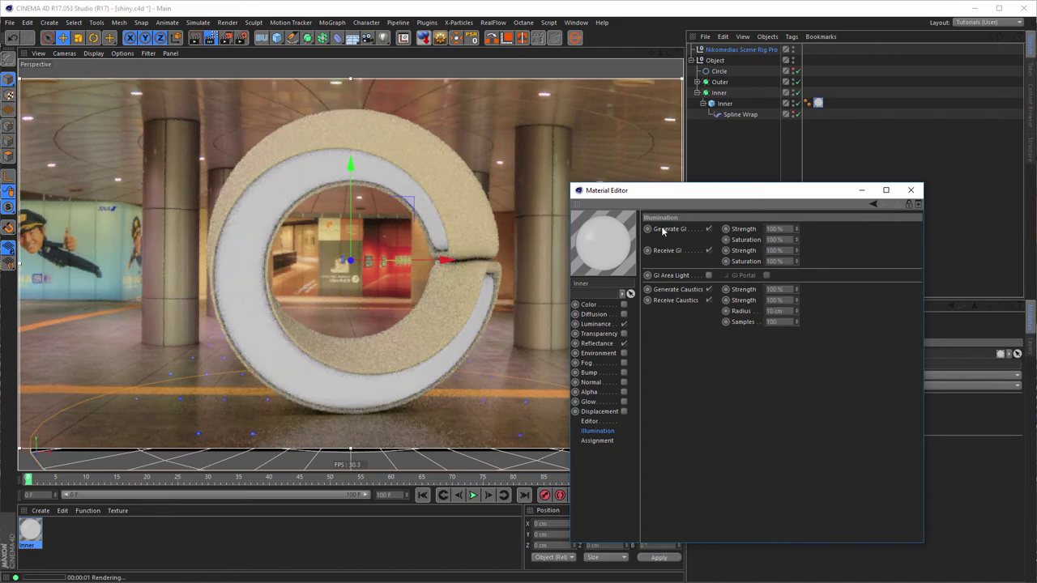
left_click(708, 228)
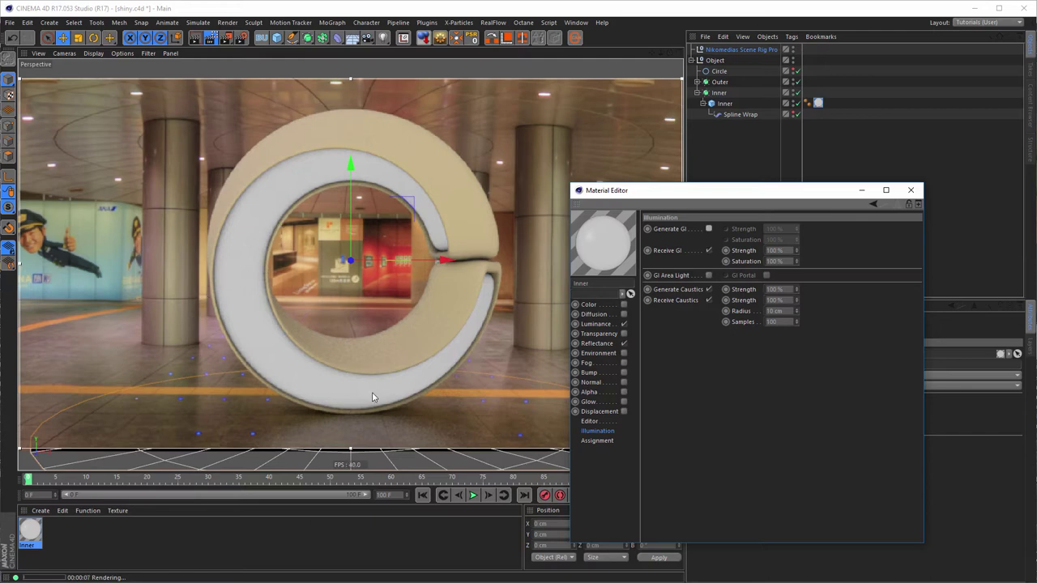
Load a Checkerboard surface shader as the texture of the Inner material's Luminance channel
left_click(597, 324)
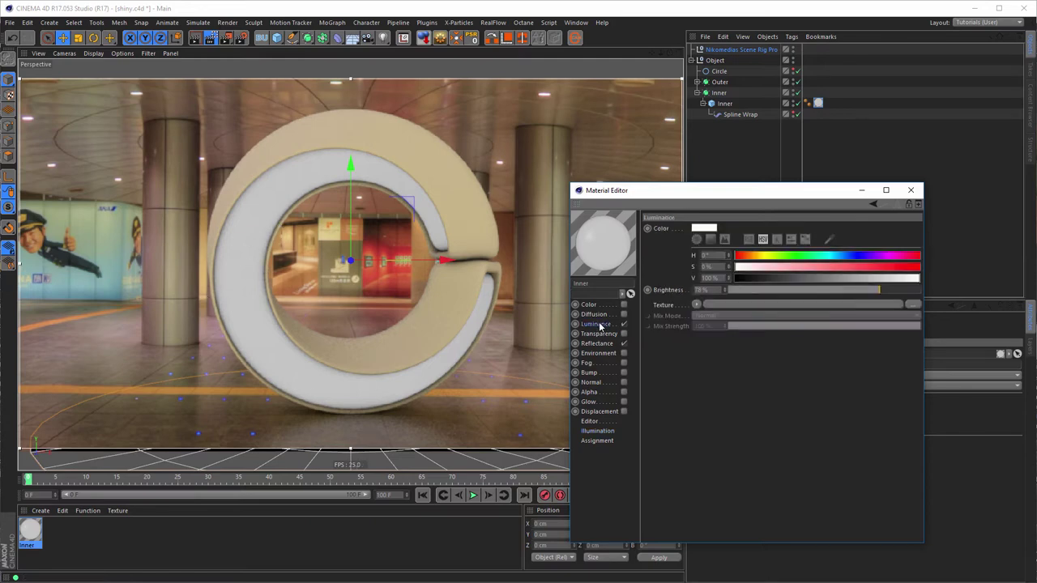
left_click(696, 305)
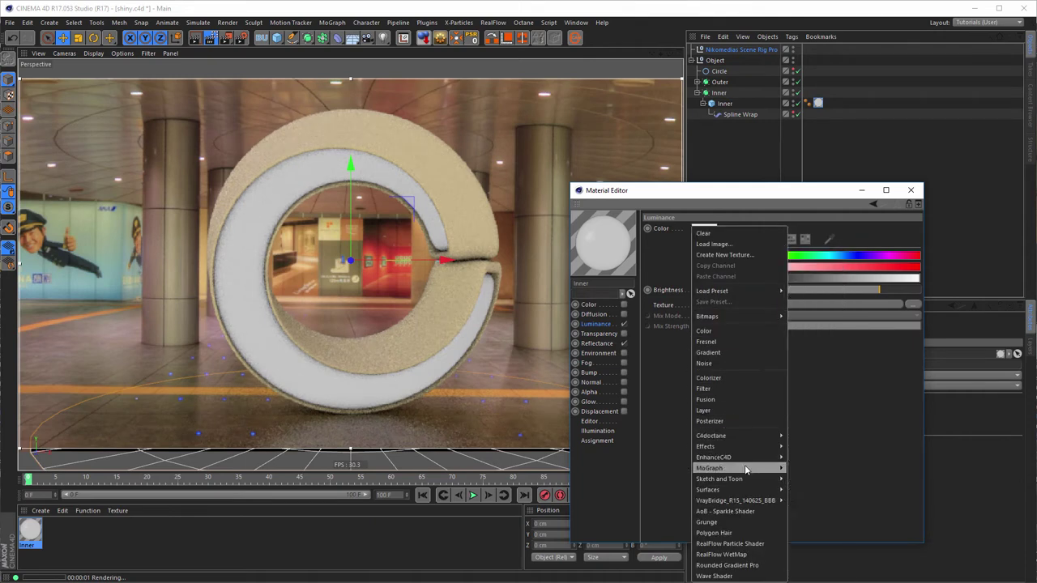
mouse_move(746, 491)
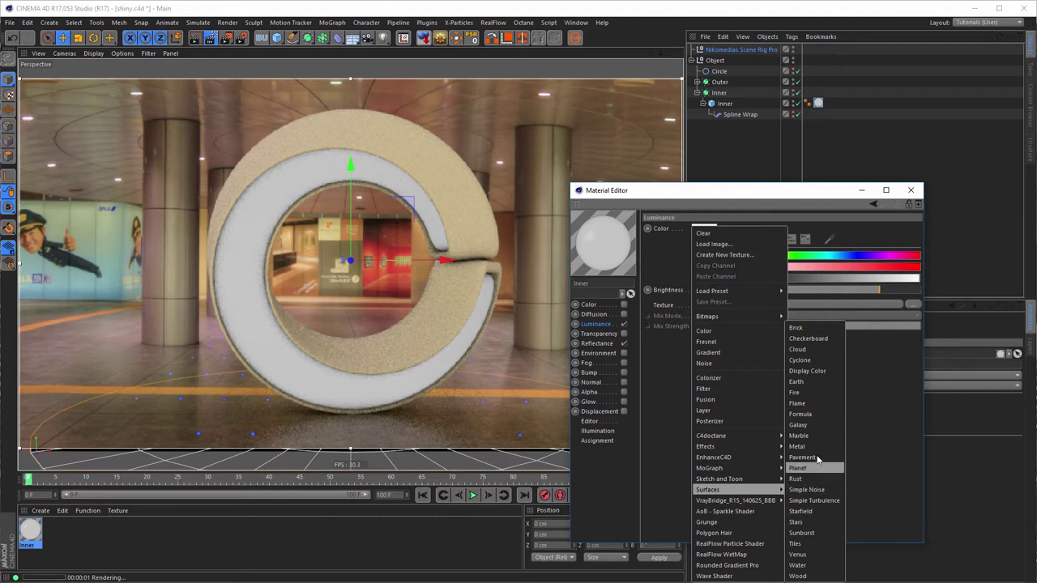
left_click(807, 339)
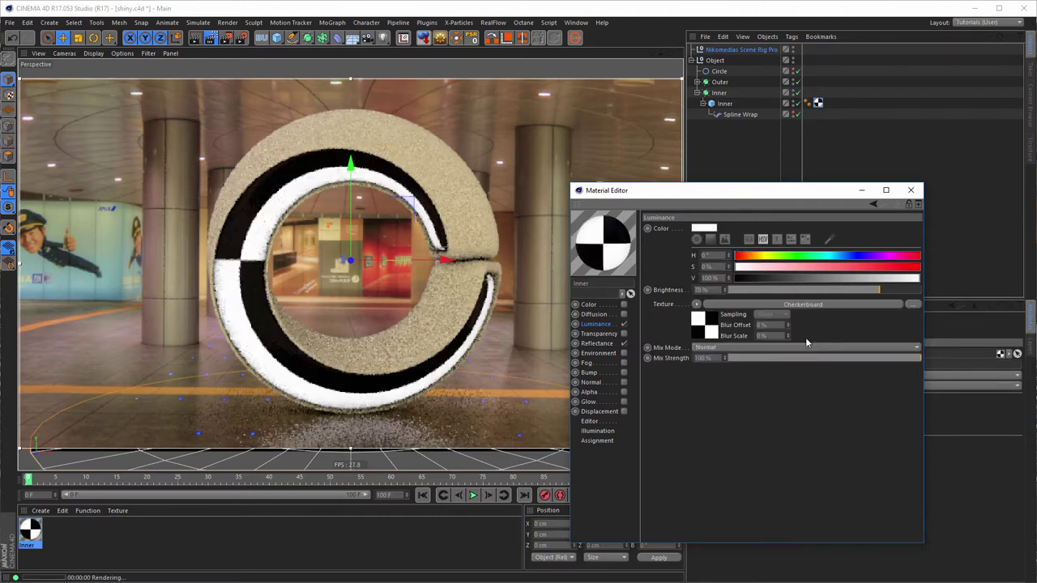
Turn the checkerboard into thin stripes with a U Frequency of 150 and a V Frequency of 0
left_click(710, 332)
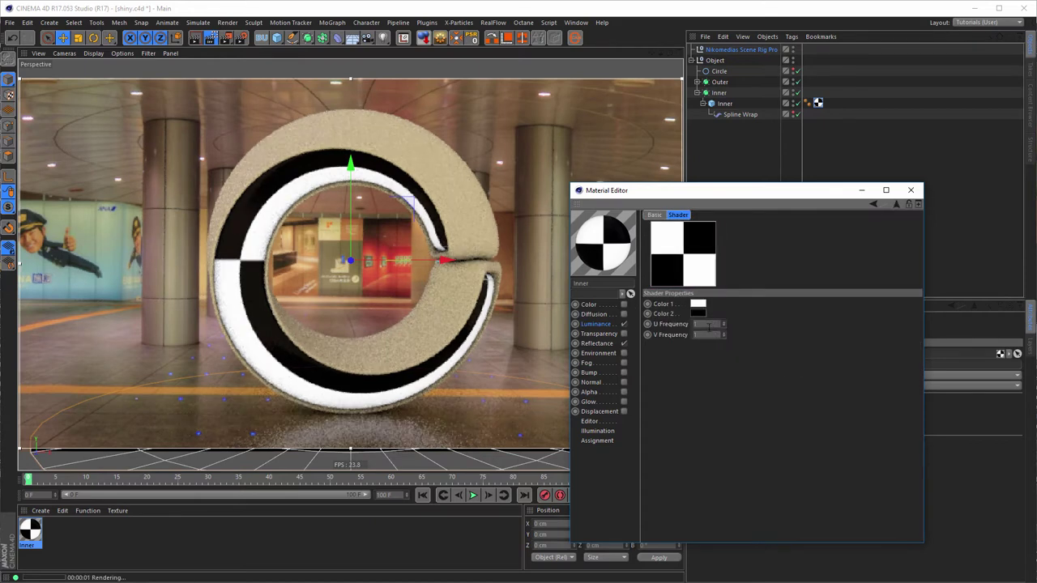
type("0")
key("Return")
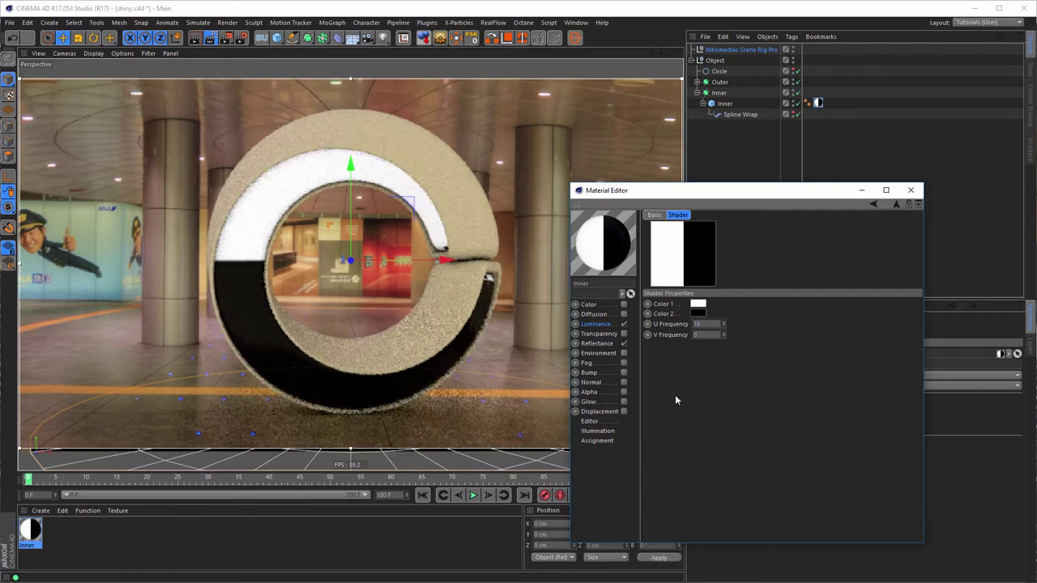
key("shift+Tab")
type("150")
key("Return")
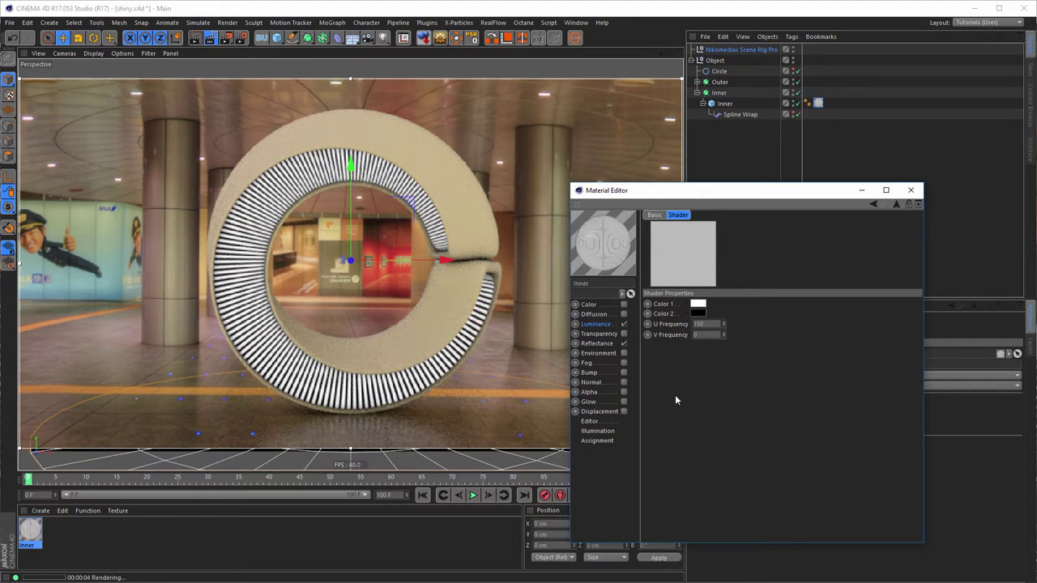
Change the checkerboard's Color 2 from black to a muted golden yellow and close the material's settings
left_click(696, 314)
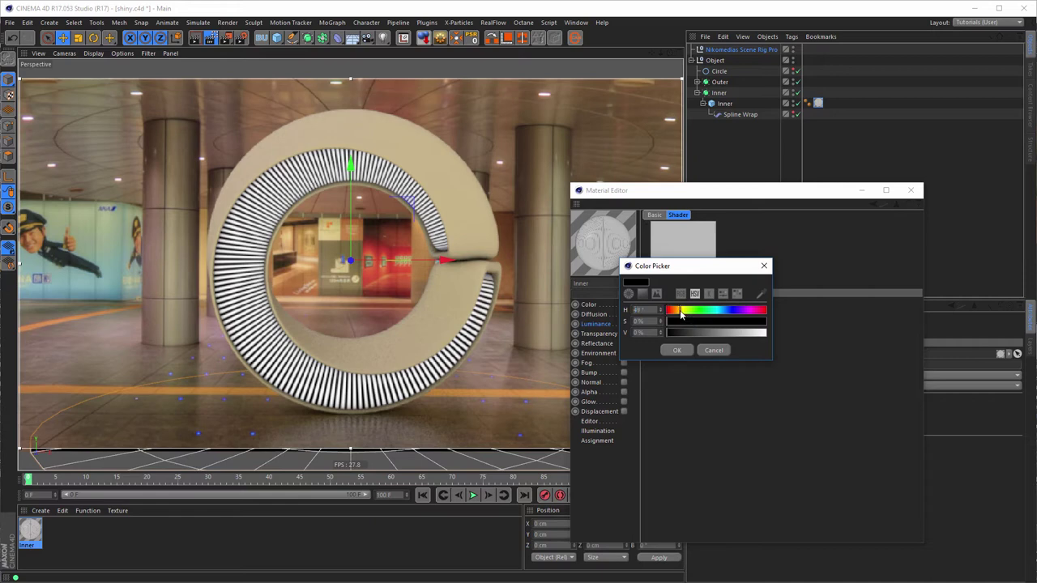
left_click_drag(694, 324, 742, 336)
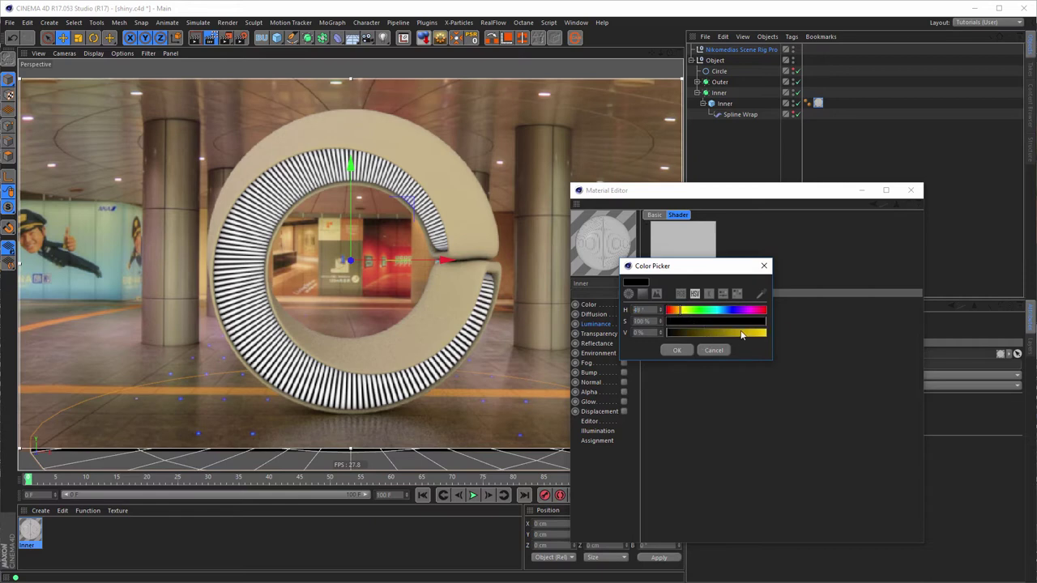
left_click(741, 321)
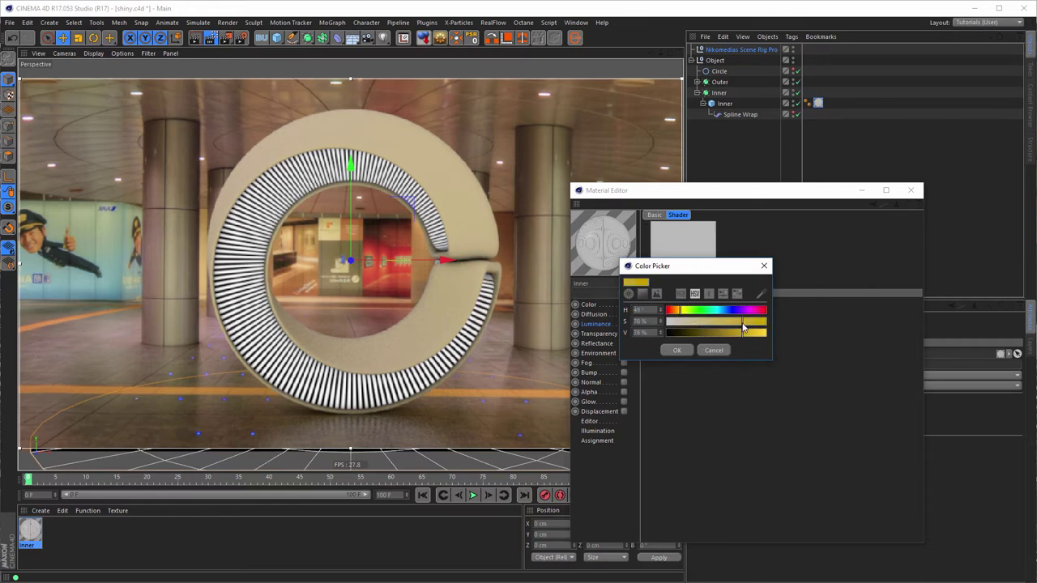
left_click(733, 325)
left_click(676, 350)
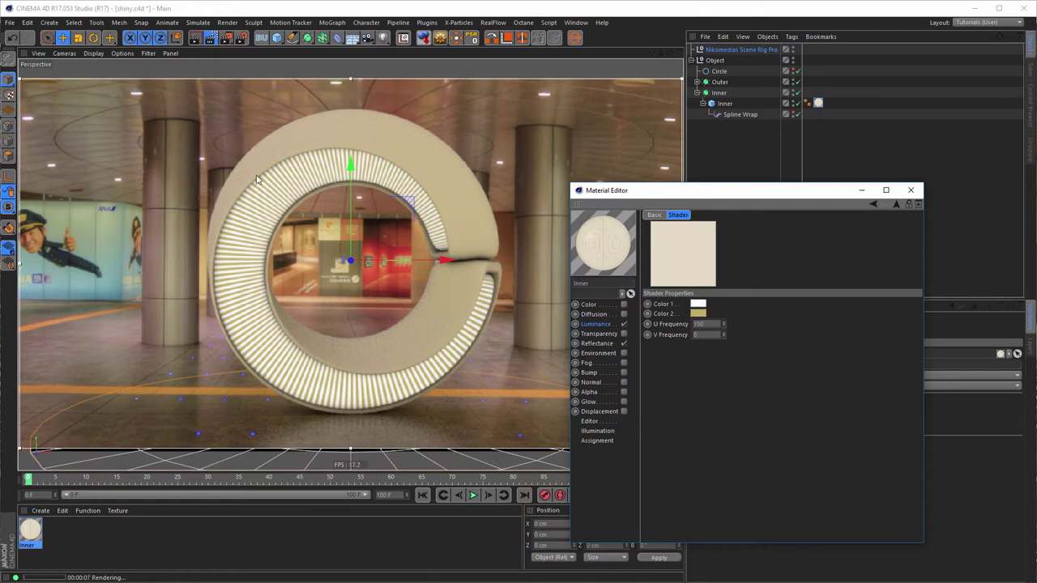
left_click(911, 191)
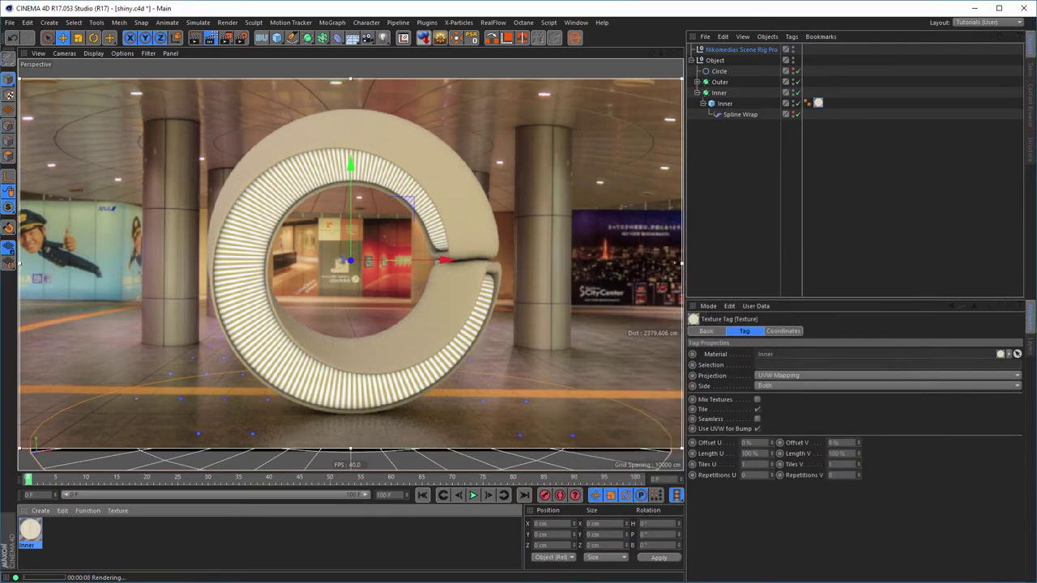
Create a second new material and name it Outer
double_click(95, 533)
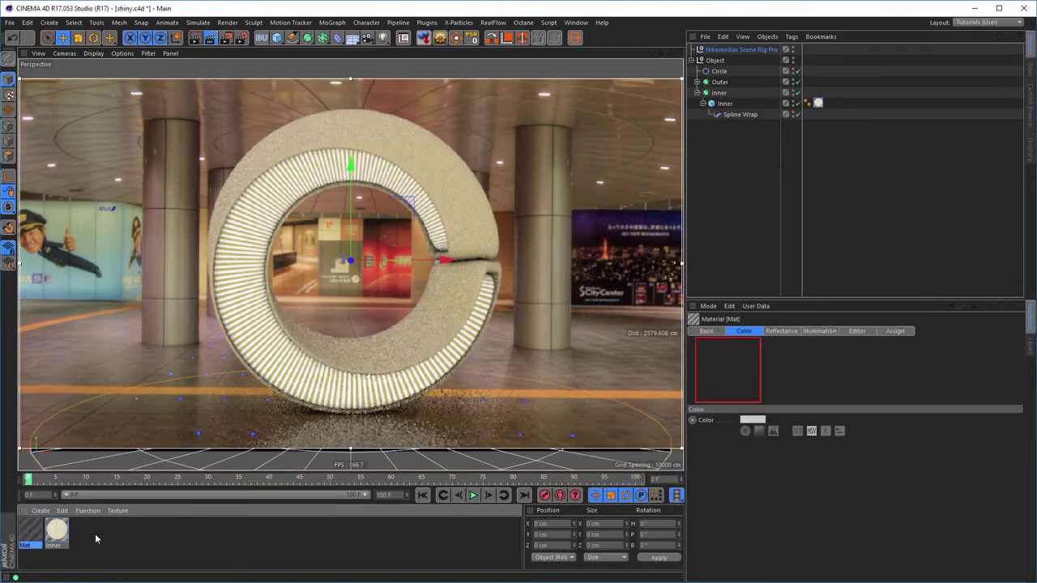
double_click(30, 530)
left_click_drag(247, 74, 726, 144)
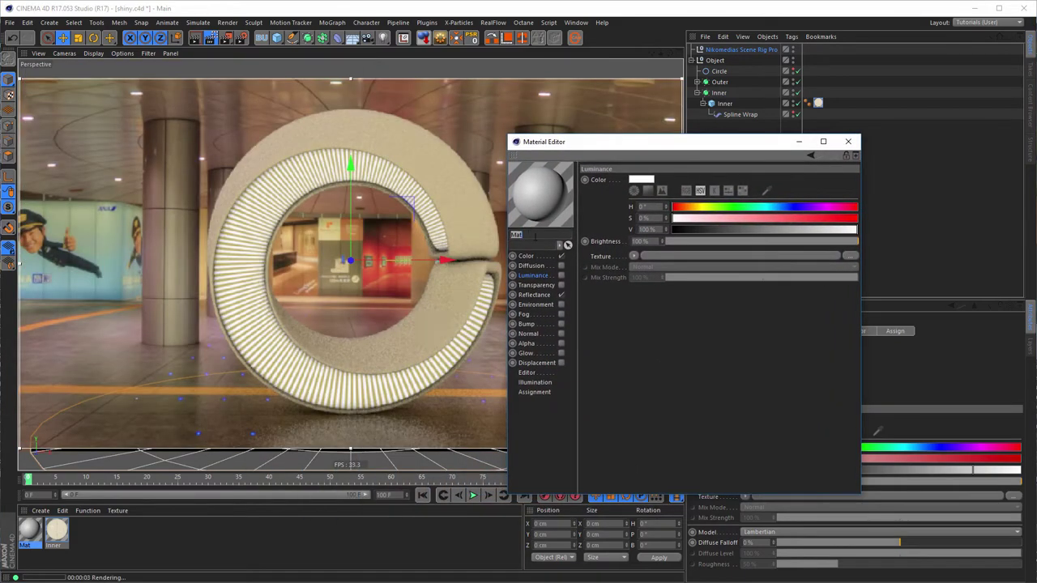
type("Outer")
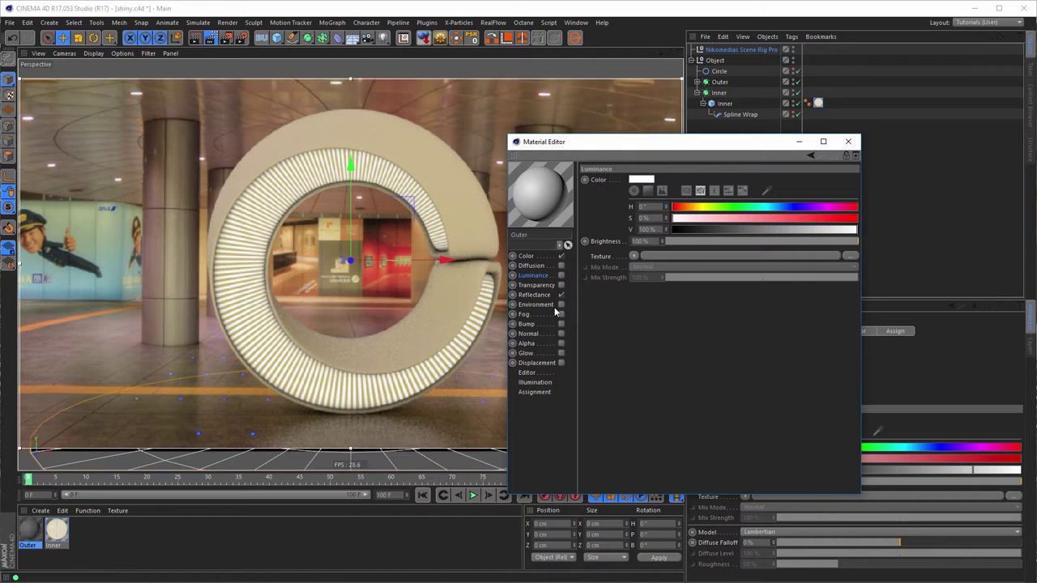
key("Return")
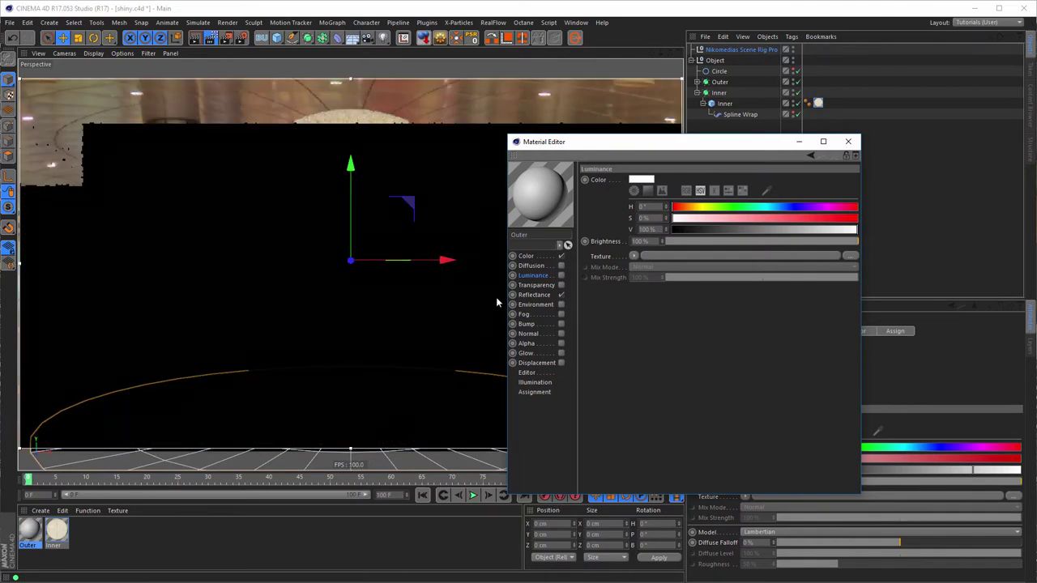
Disable the Outer material's Color channel and enable Transparency with the Plexiglas refraction preset
left_click(560, 255)
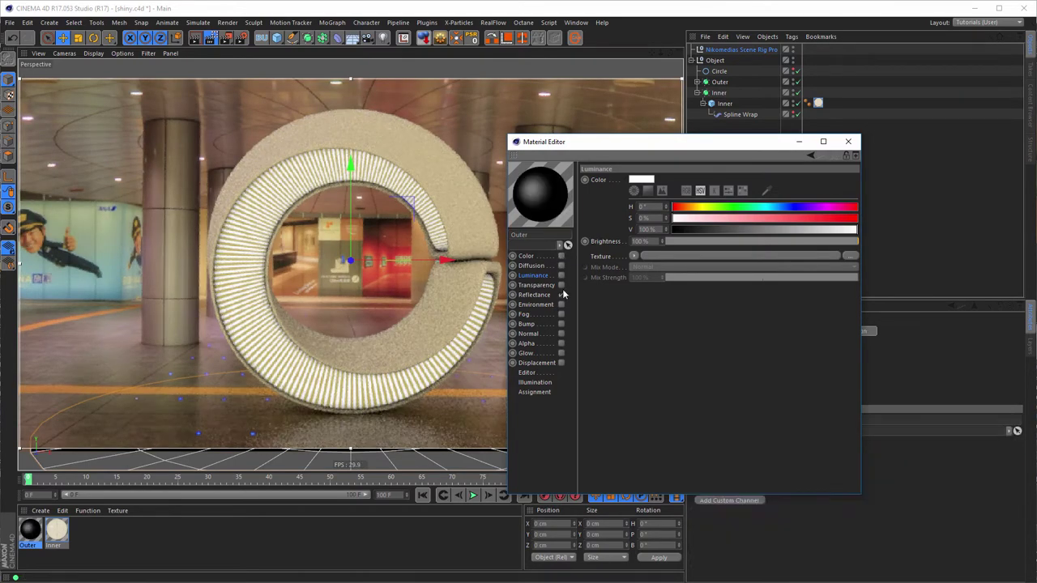
left_click(561, 287)
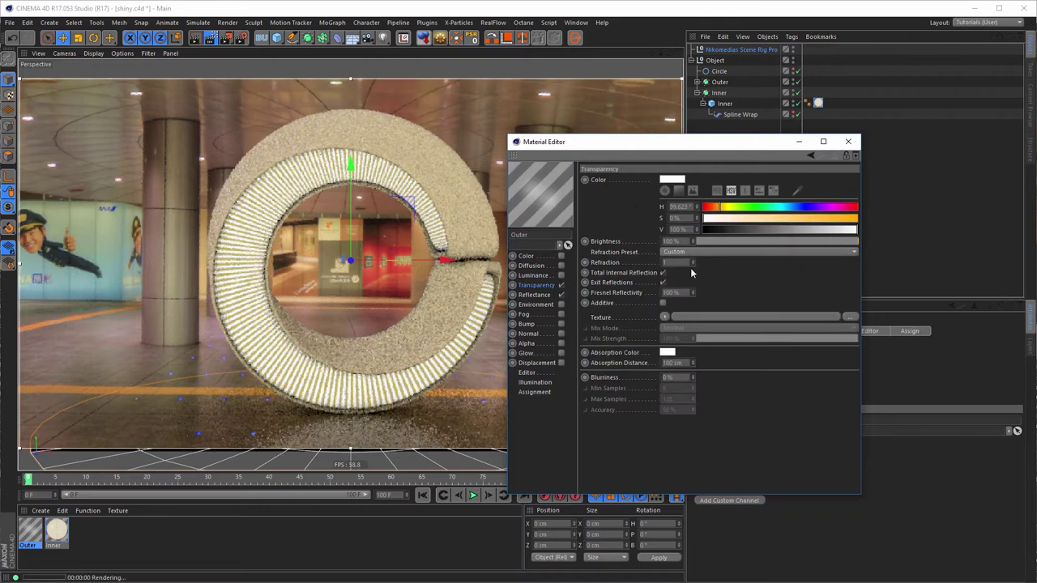
left_click(685, 253)
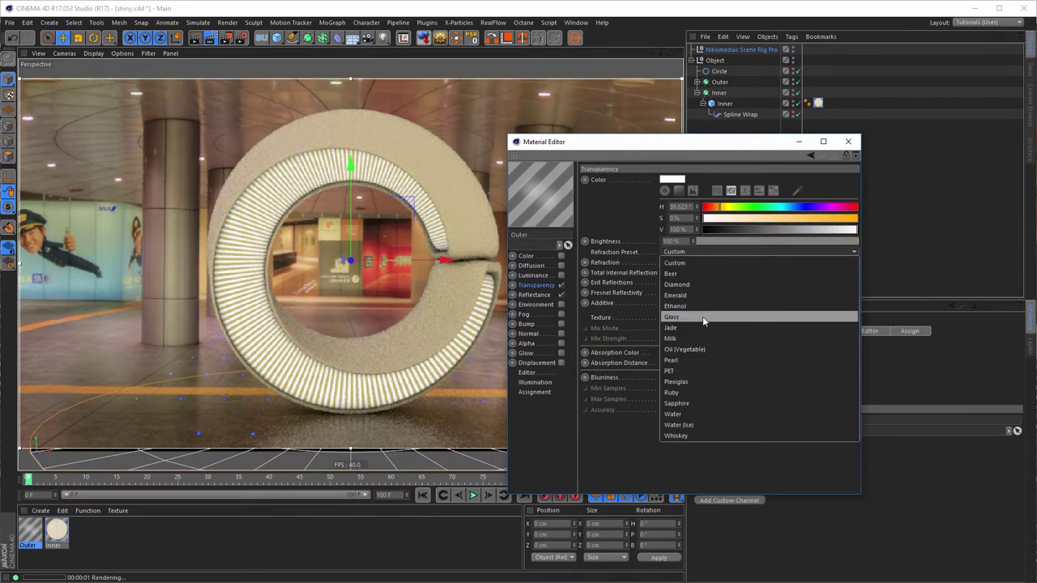
left_click(700, 382)
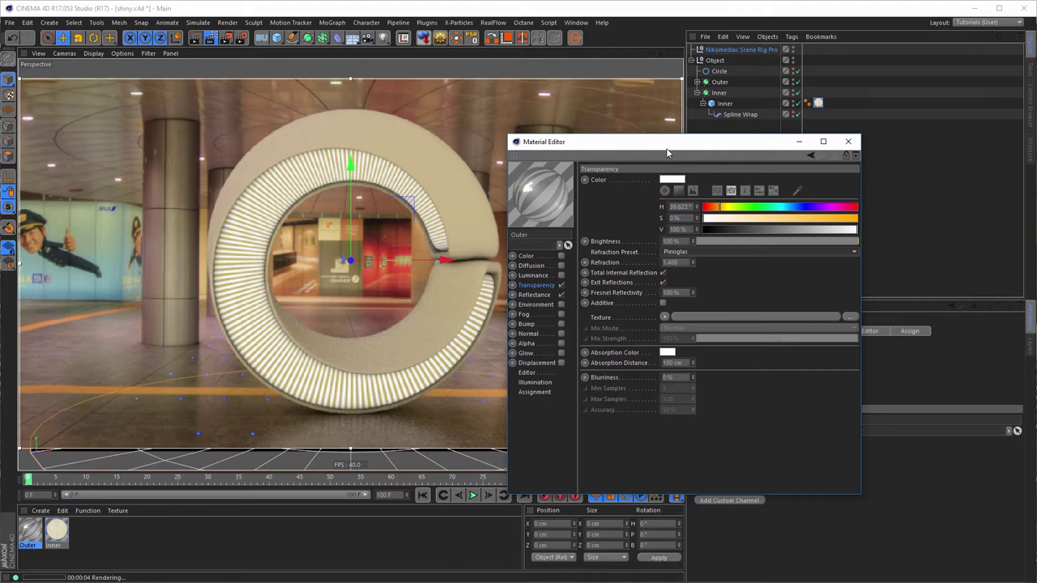
Assign the Outer material to the Outer polygon object nested inside the Outer subdivision surface
left_click_drag(667, 152, 558, 186)
left_click(34, 534)
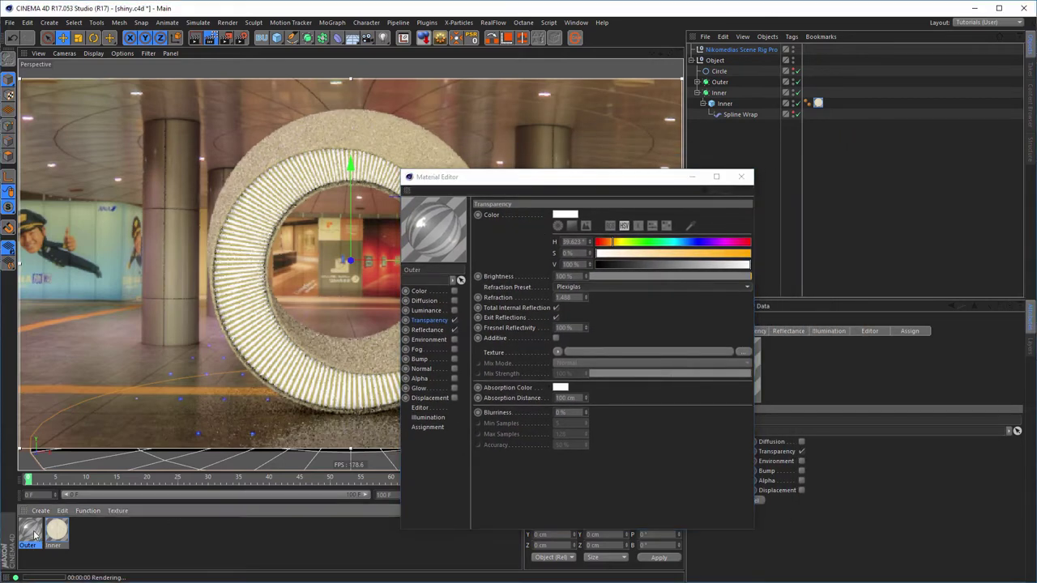
left_click_drag(34, 535, 711, 83)
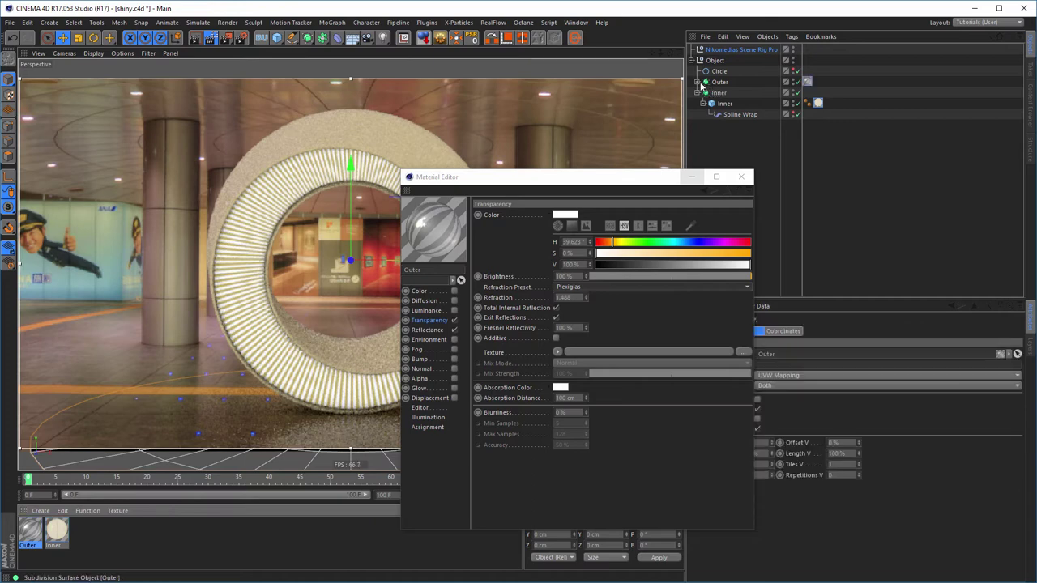
left_click(697, 82)
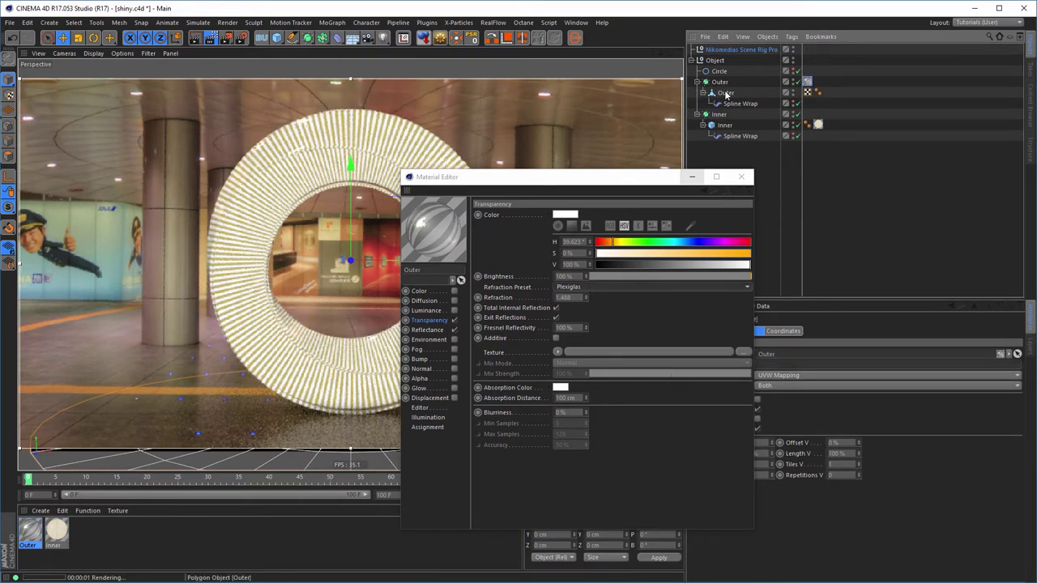
mouse_move(812, 81)
left_mouse_down()
mouse_move(835, 98)
mouse_move(808, 94)
mouse_move(817, 97)
left_mouse_up()
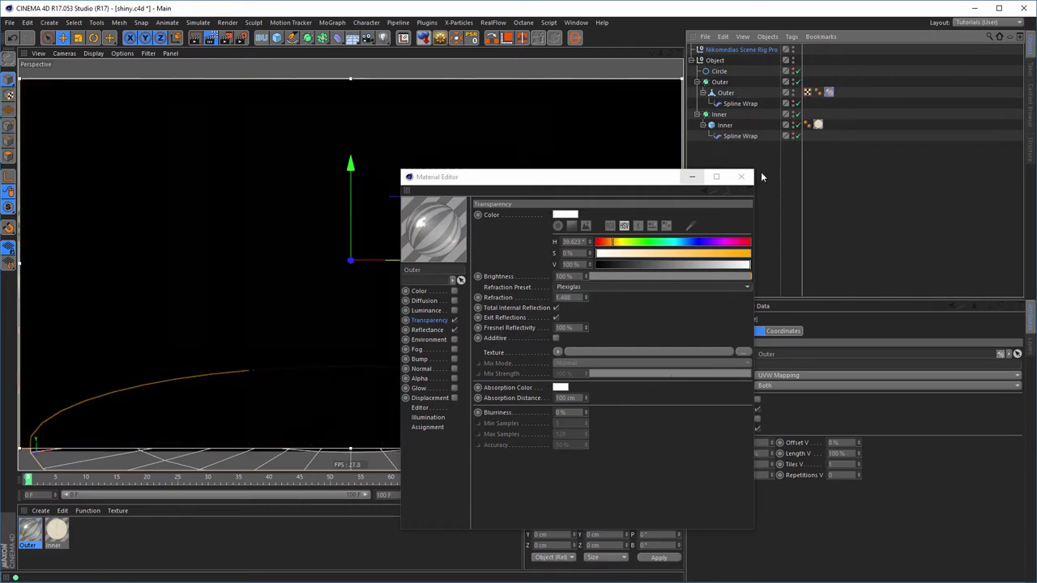
Set the Outer material's absorption color to a brown tone sampled from the station ceiling in the viewport
left_click_drag(646, 177, 905, 161)
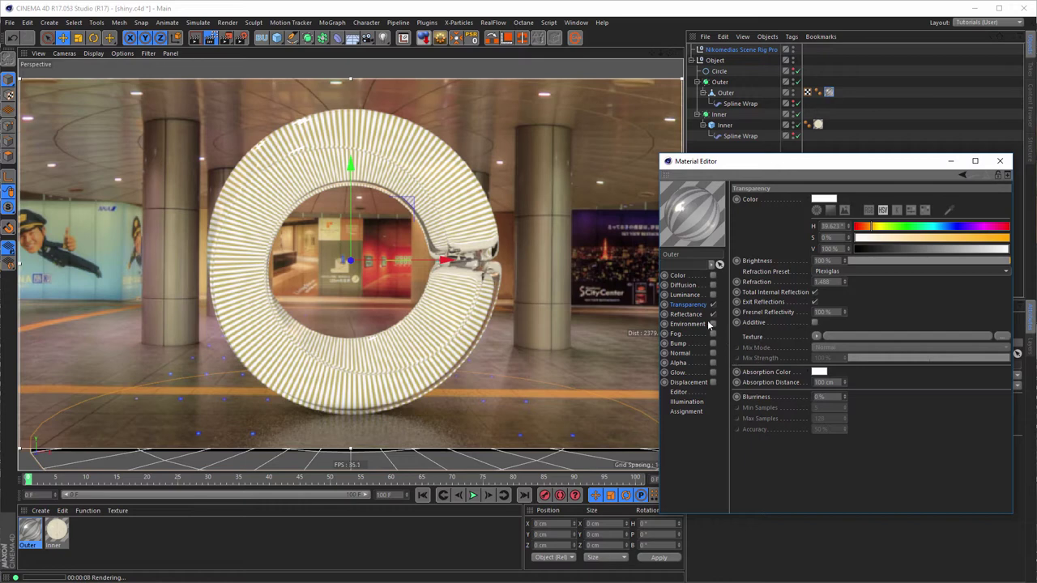
left_click(819, 373)
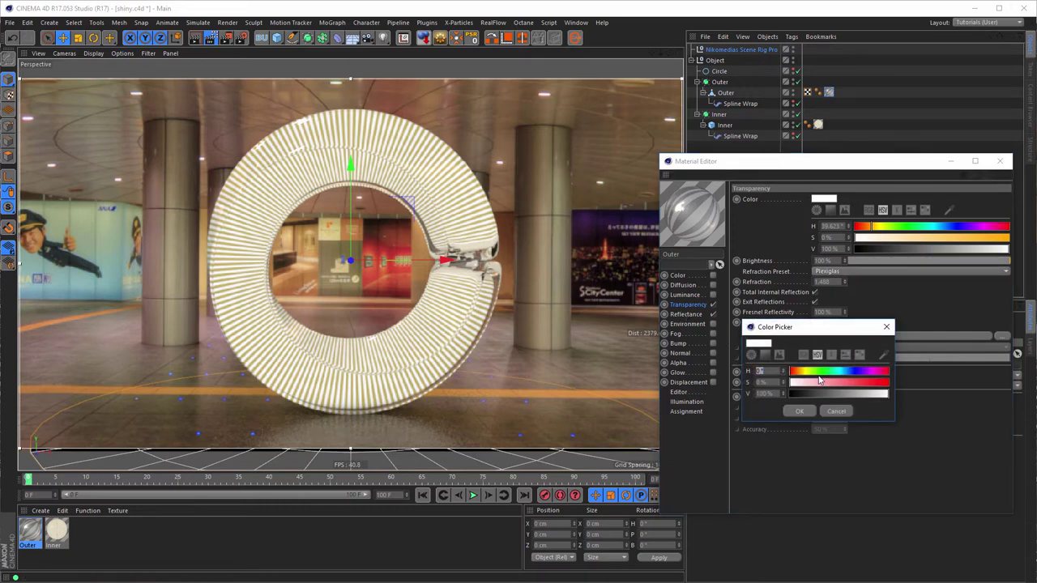
left_click(882, 354)
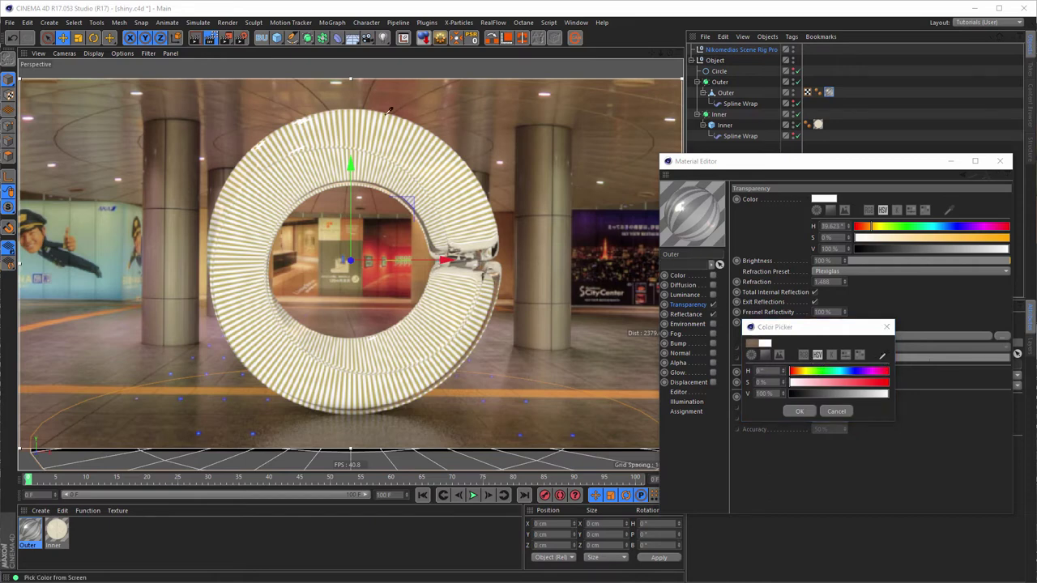
left_click(288, 91)
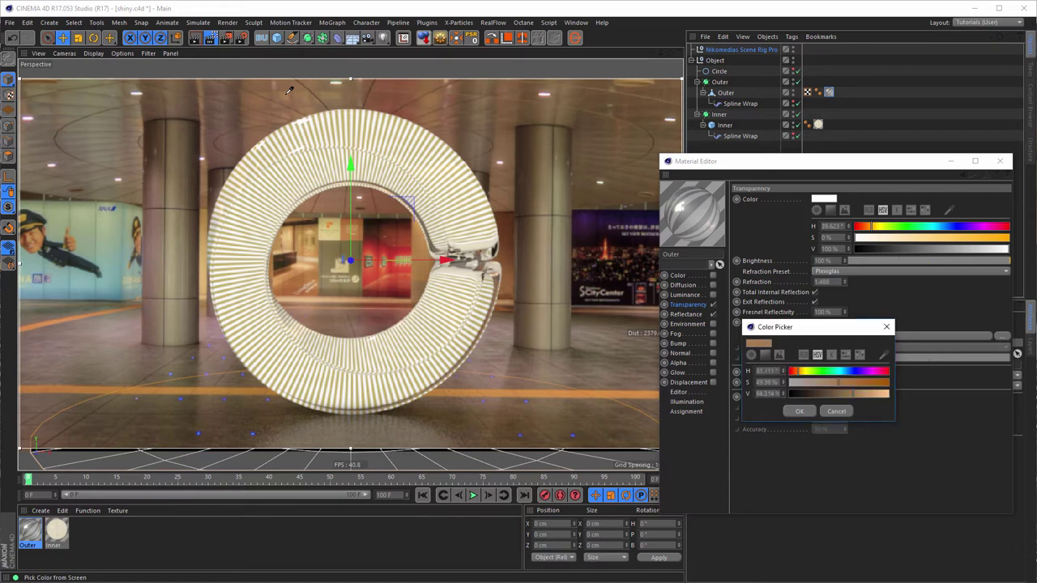
left_click(795, 411)
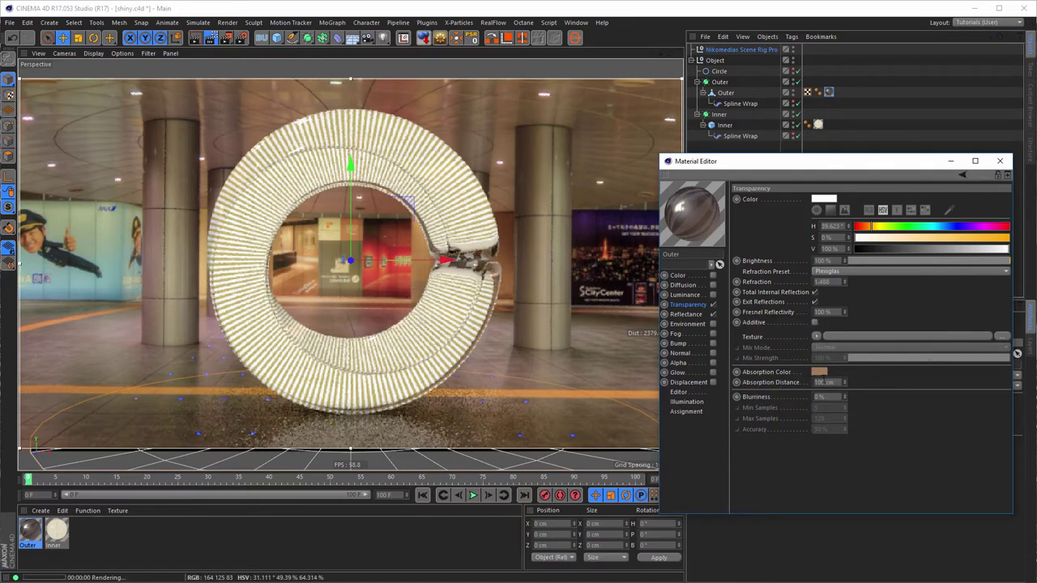
Set the Outer material's absorption distance to 10 cm
left_click(826, 381)
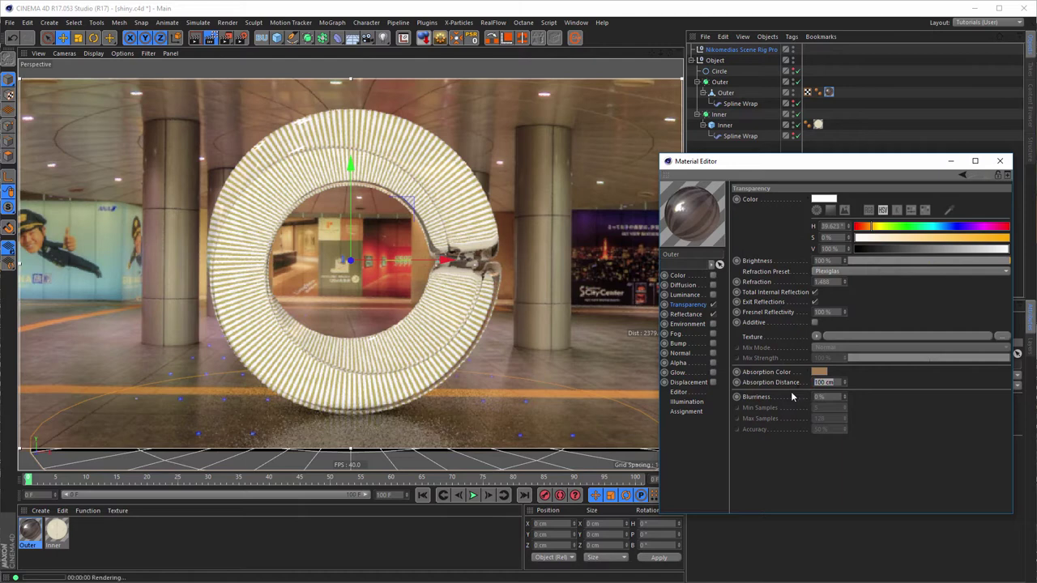
type("10")
key("Return")
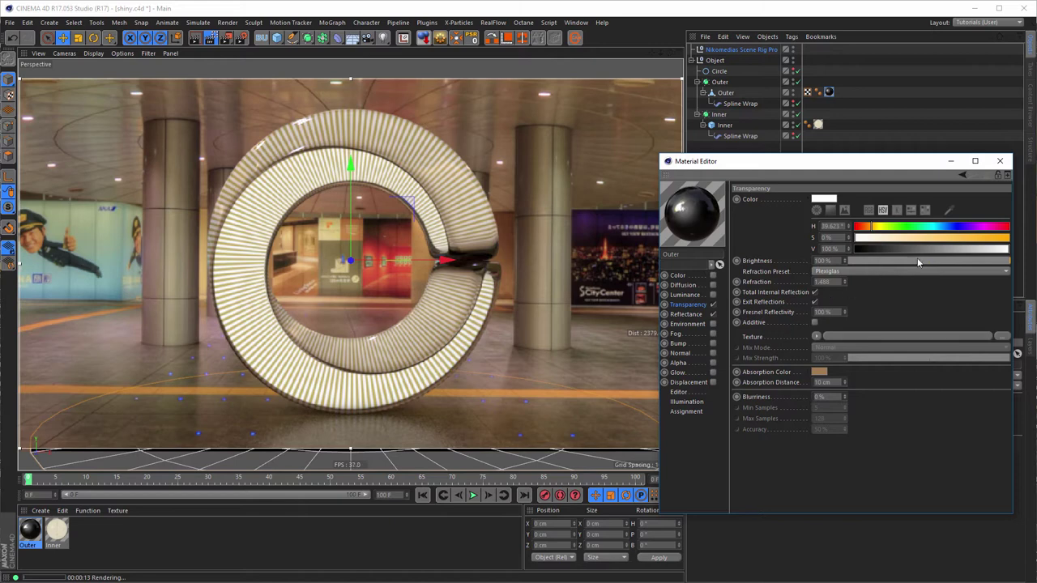
Tint the Outer material's transparency color to 13% saturation and 81% value, and lower the transparency brightness to 90%
left_click_drag(1006, 249, 948, 255)
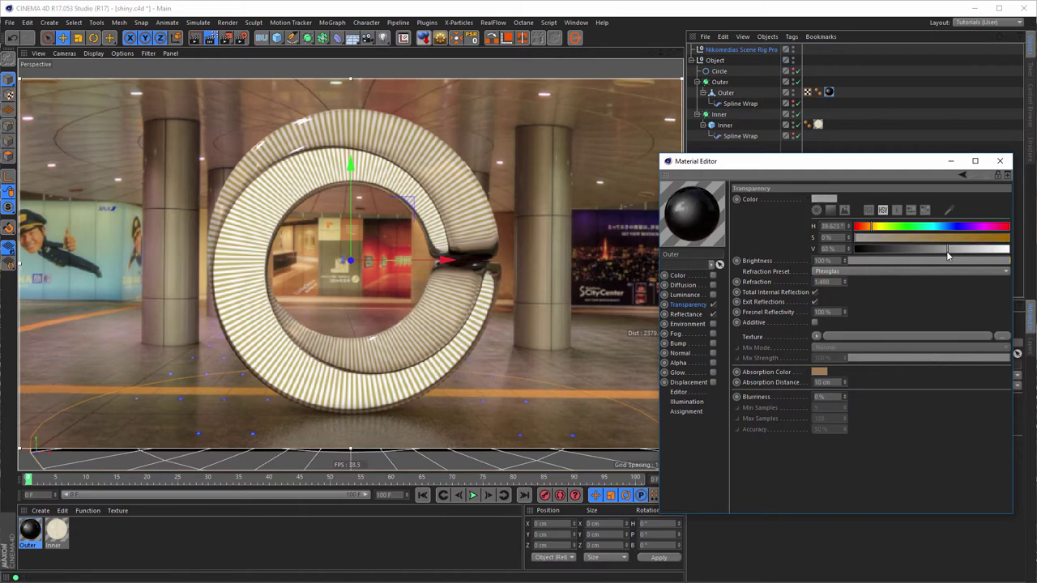
left_click_drag(948, 256, 958, 252)
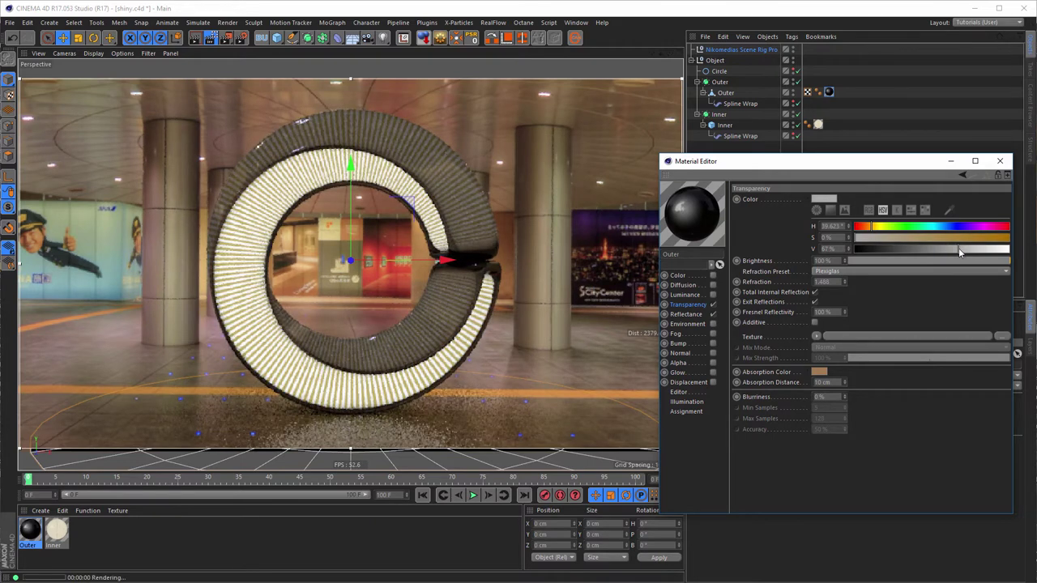
left_click_drag(859, 240, 875, 241)
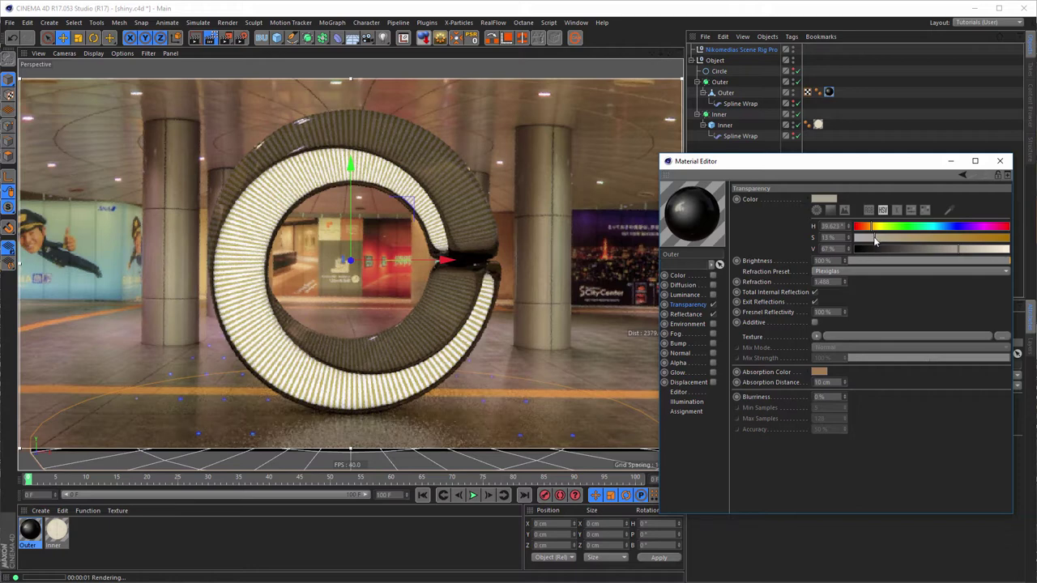
left_click_drag(966, 252, 980, 254)
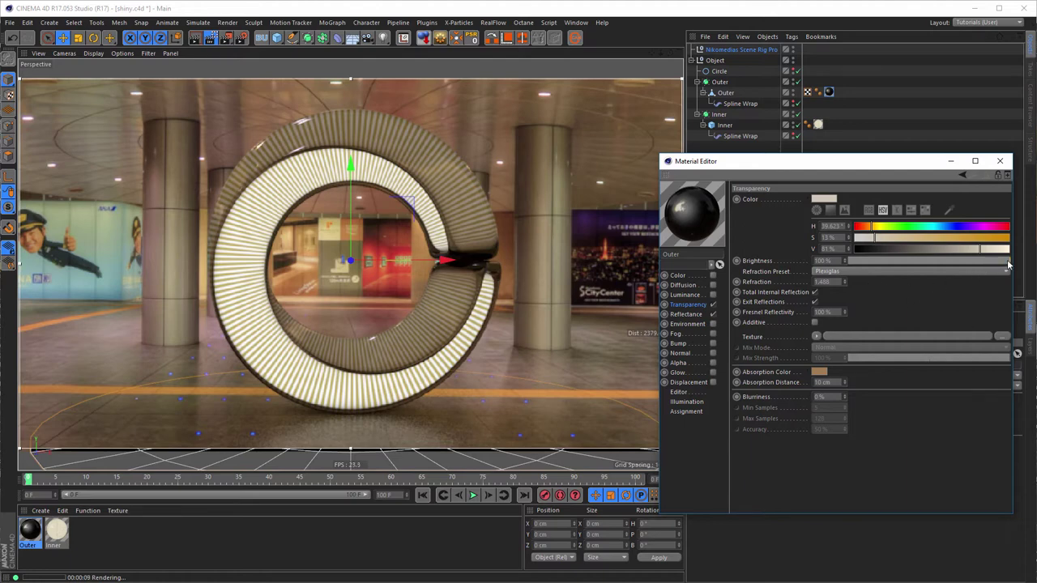
left_click_drag(1008, 265, 996, 265)
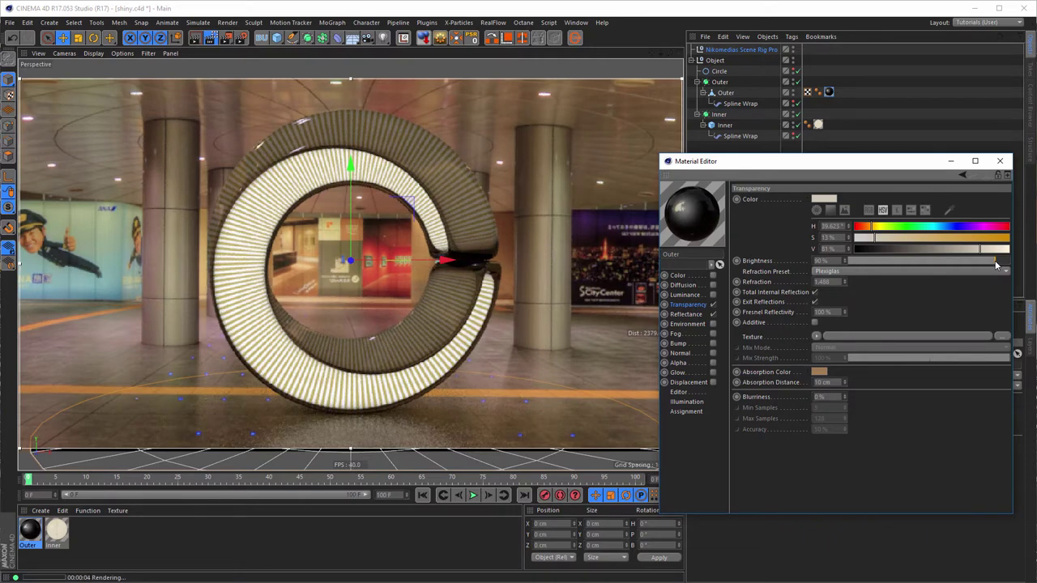
Reduce the saturation of the Outer material's absorption color to 31%
left_click(823, 374)
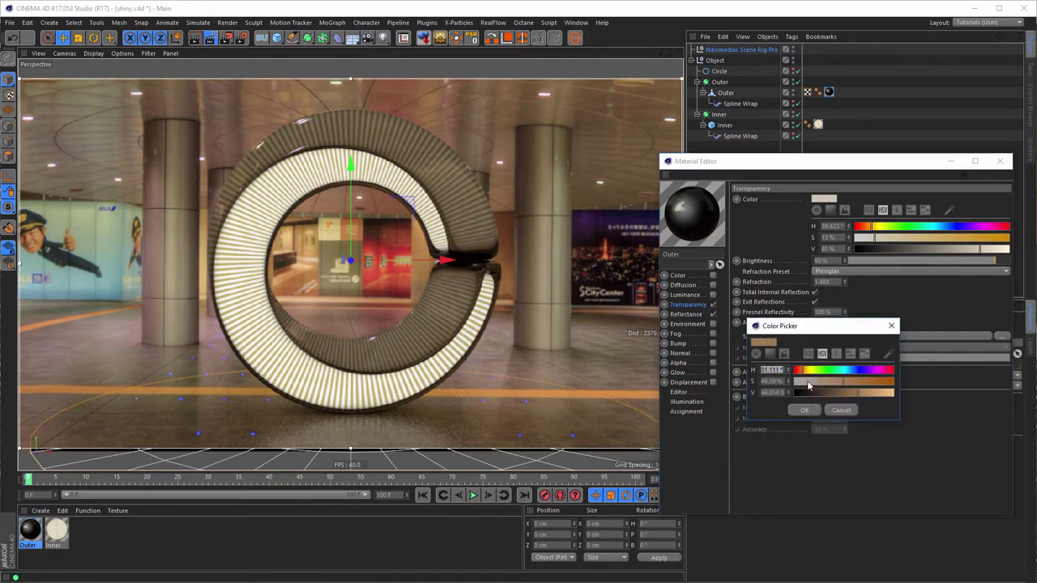
left_click(824, 381)
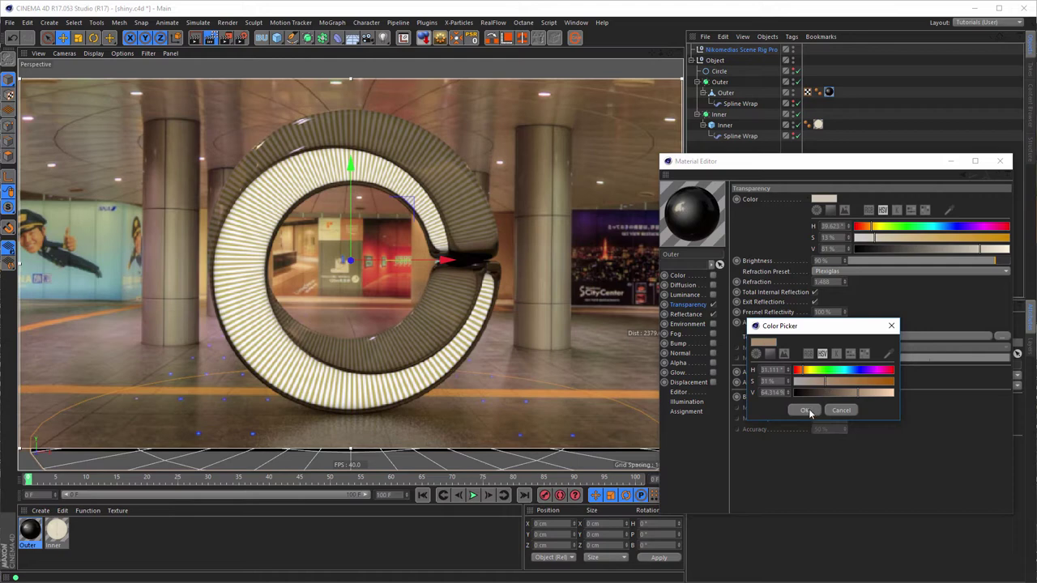
left_click(804, 410)
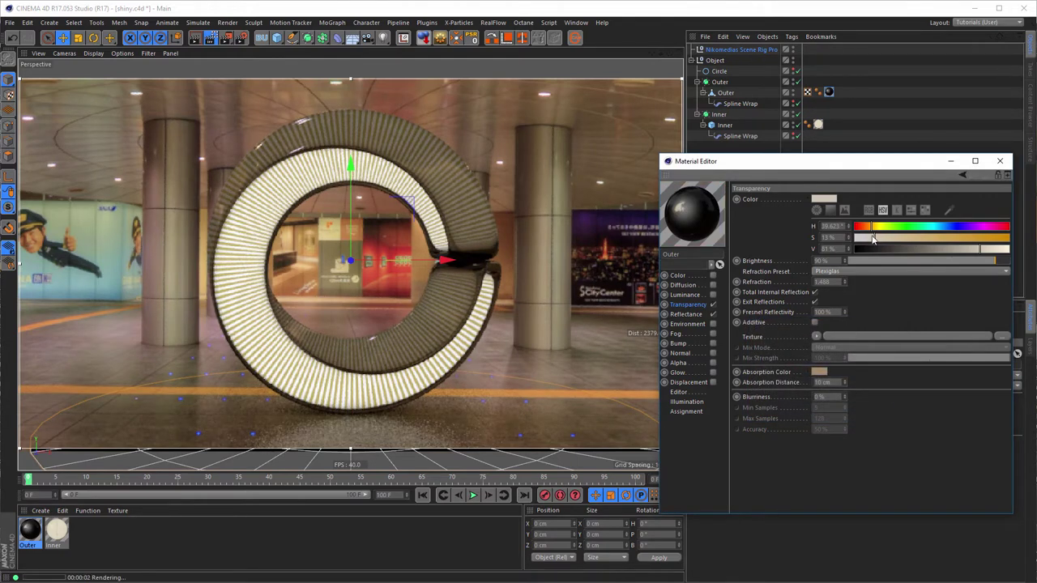
Adjust the Outer material's transparency color to 31% saturation and 92% value
mouse_move(986, 252)
left_mouse_down()
mouse_move(997, 254)
mouse_move(980, 249)
left_mouse_up()
left_click_drag(879, 238, 915, 240)
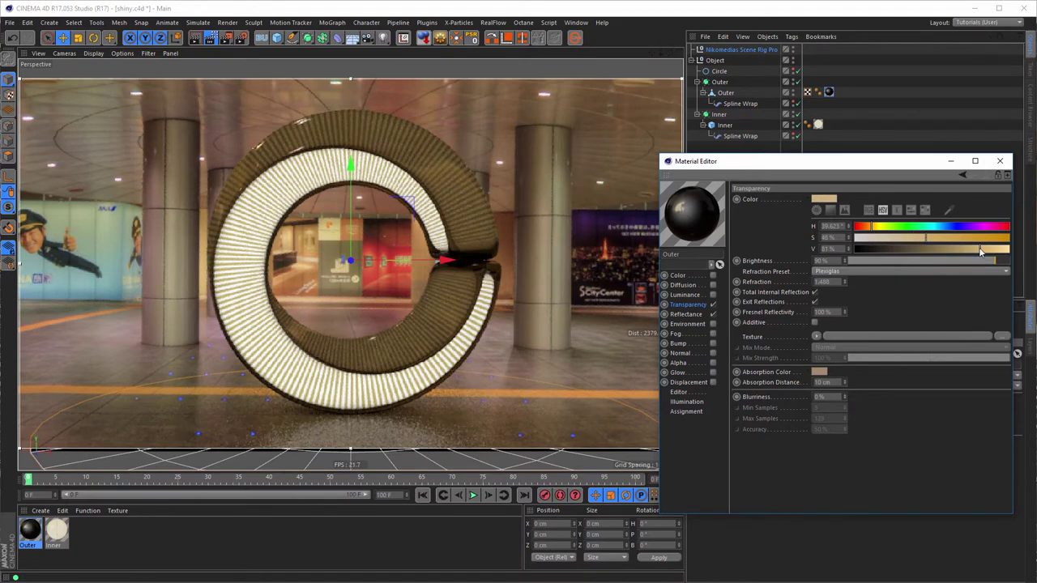
left_click_drag(981, 250, 919, 240)
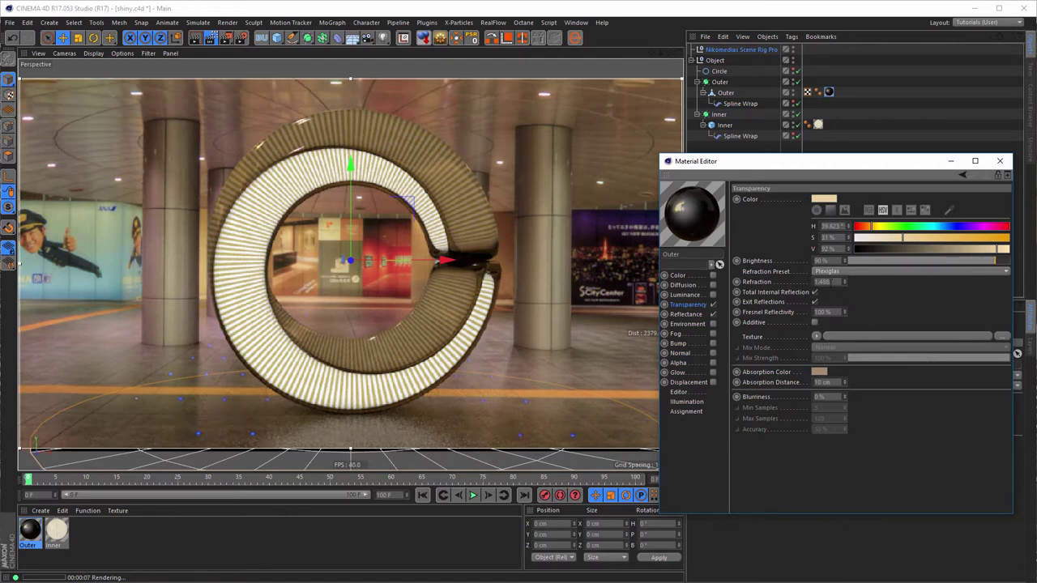
Switch the Outer material's refraction preset to Diamond and set its transparency color to 23% saturation and 80% value
left_click(834, 273)
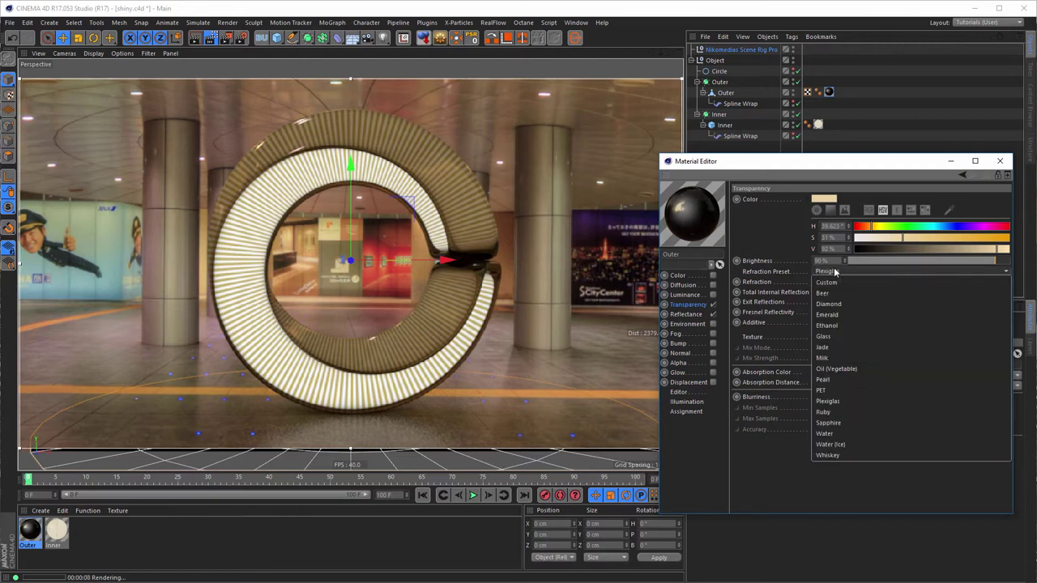
left_click(836, 306)
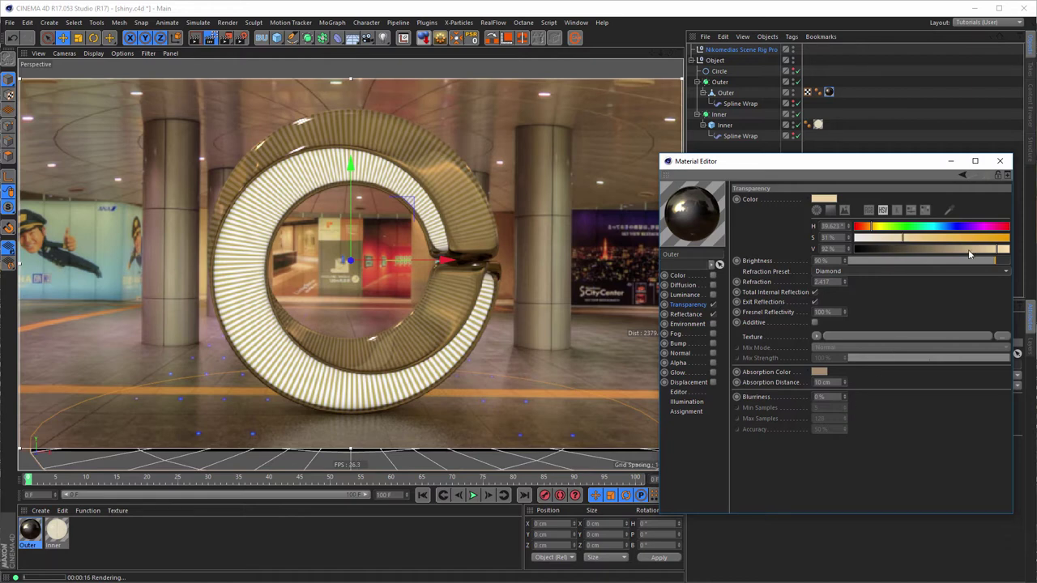
left_click_drag(981, 254, 972, 254)
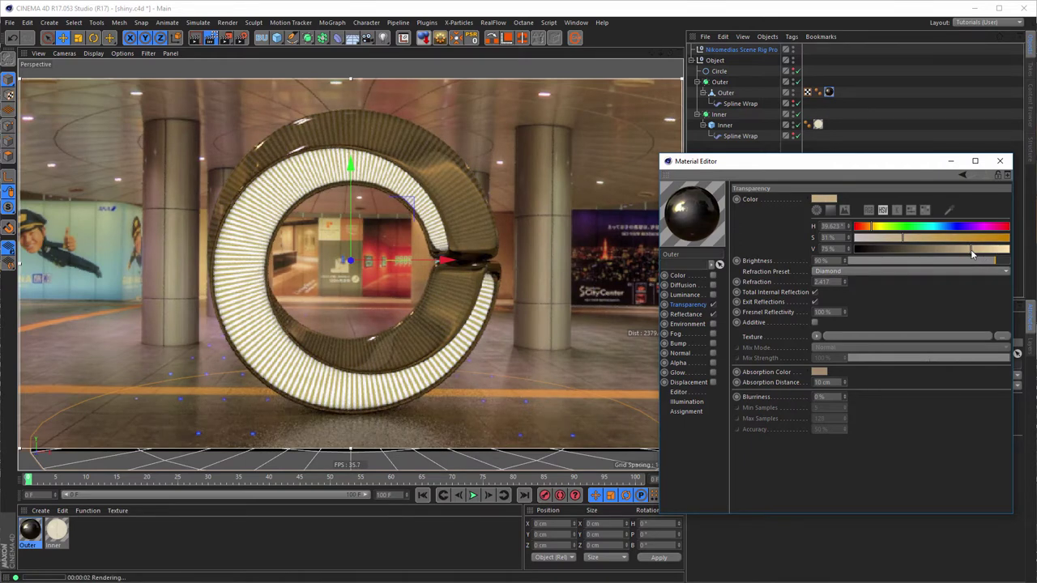
left_click(977, 255)
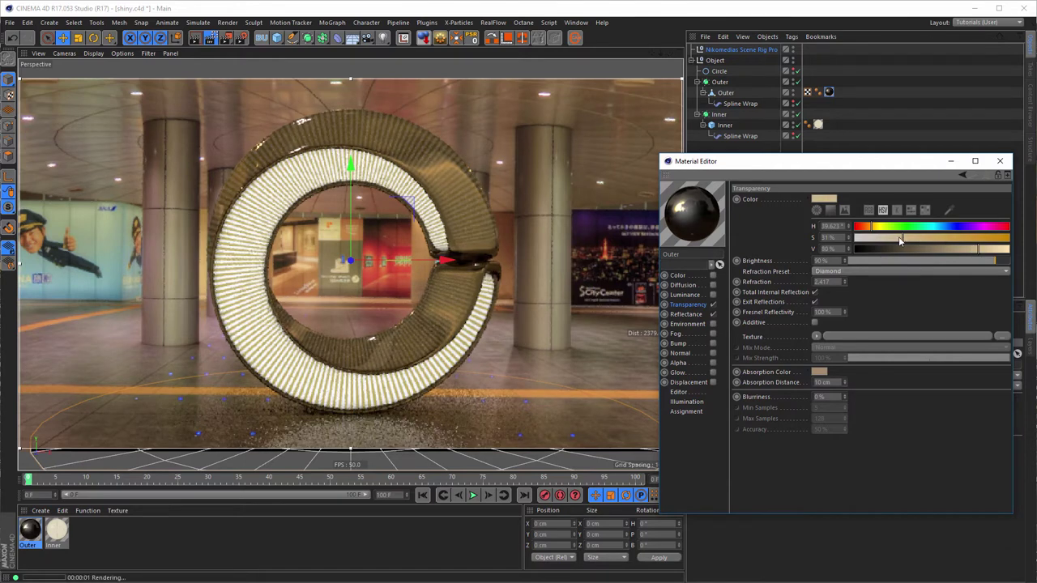
left_click_drag(898, 237, 890, 241)
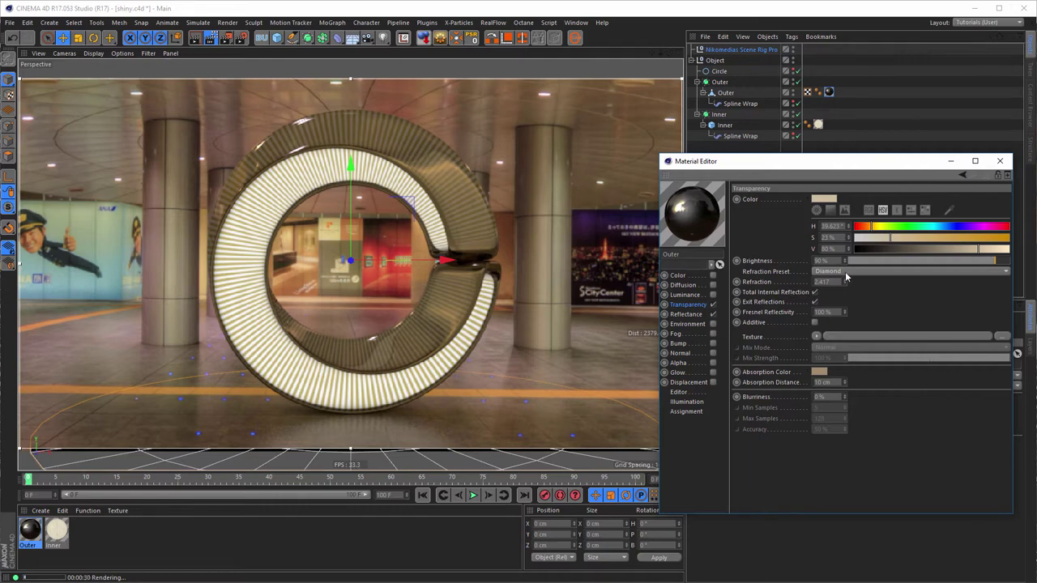
Raise the Outer material's transparency brightness to 100% and set the transparency color to 23% saturation and 68% value
left_click(1006, 264)
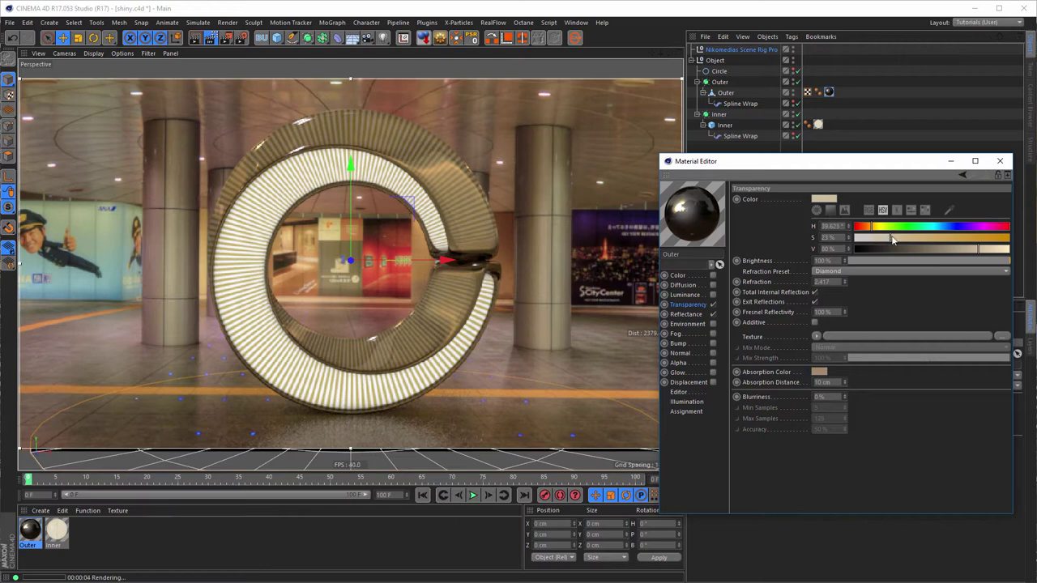
left_click_drag(947, 252, 936, 252)
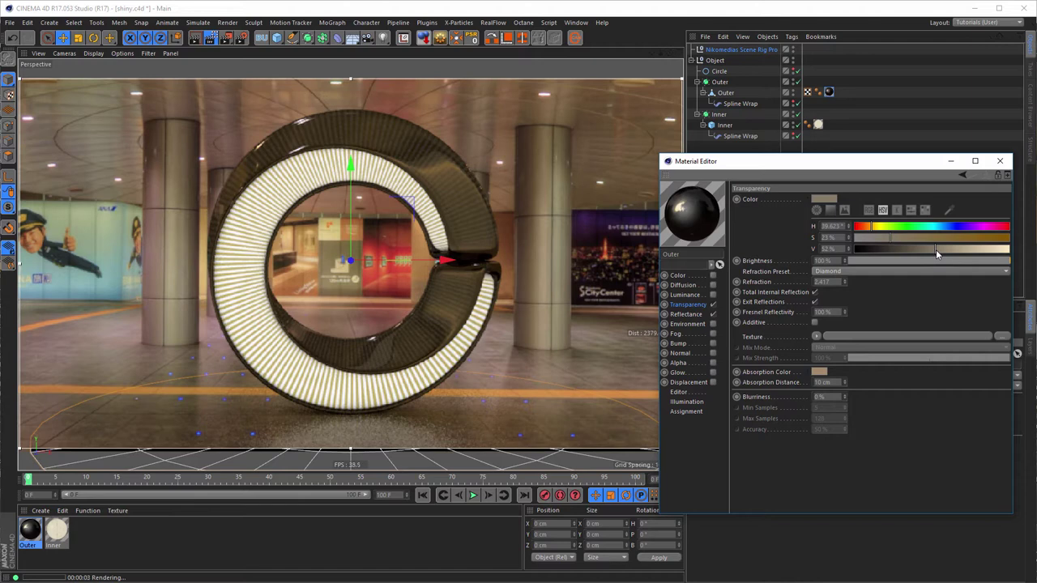
left_click_drag(874, 236, 1003, 252)
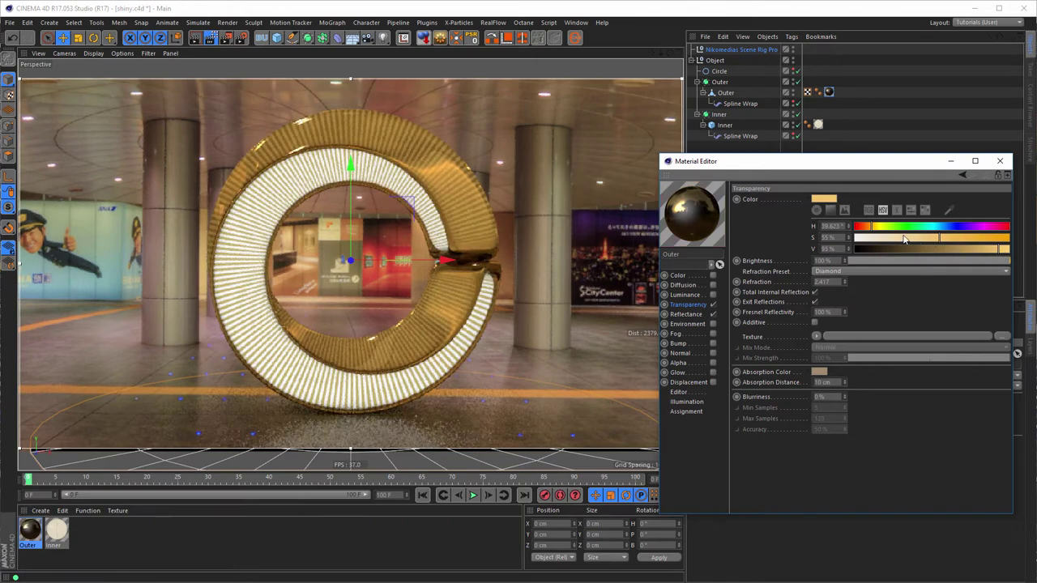
left_click_drag(905, 239, 895, 243)
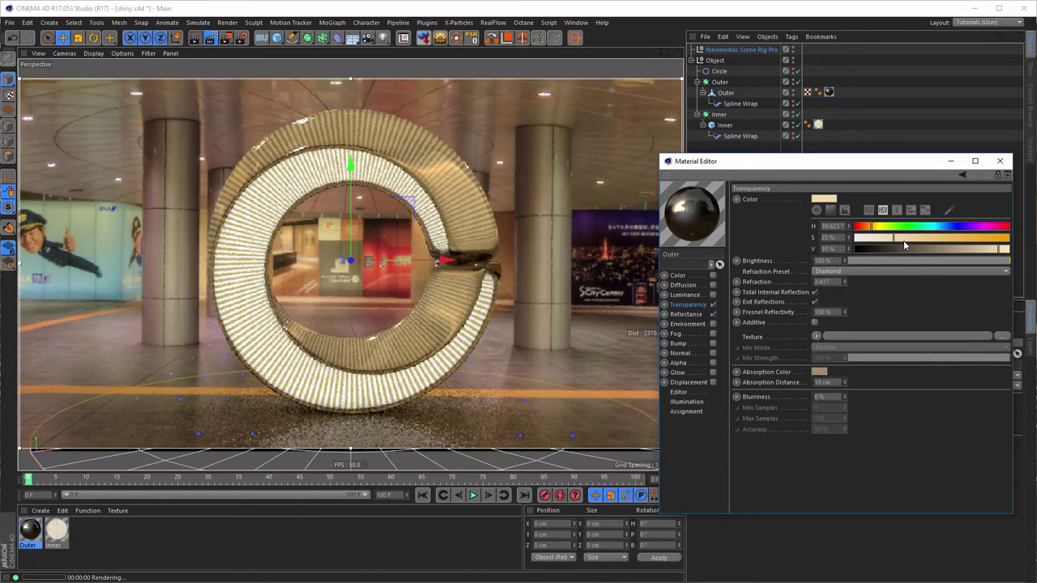
left_click_drag(910, 239, 923, 239)
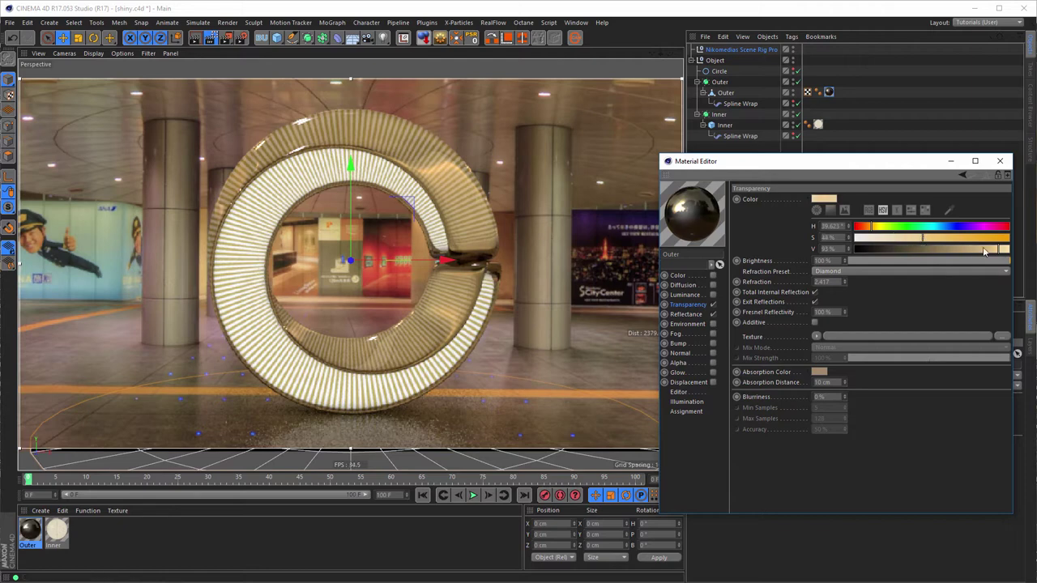
left_click_drag(984, 252, 890, 241)
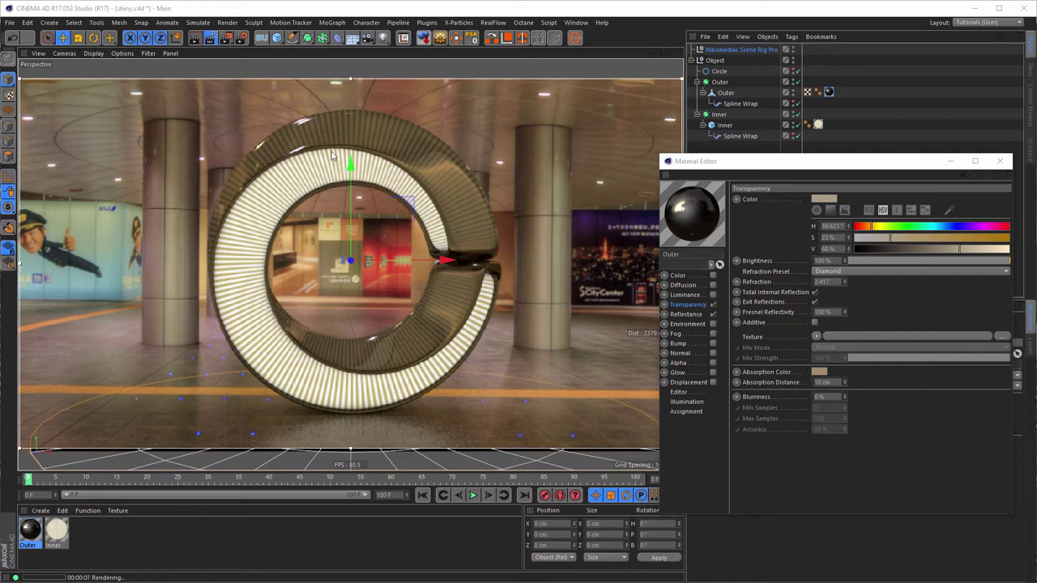
Replace the Outer material's Default Specular reflectance layer with a new GGX layer
left_click(693, 315)
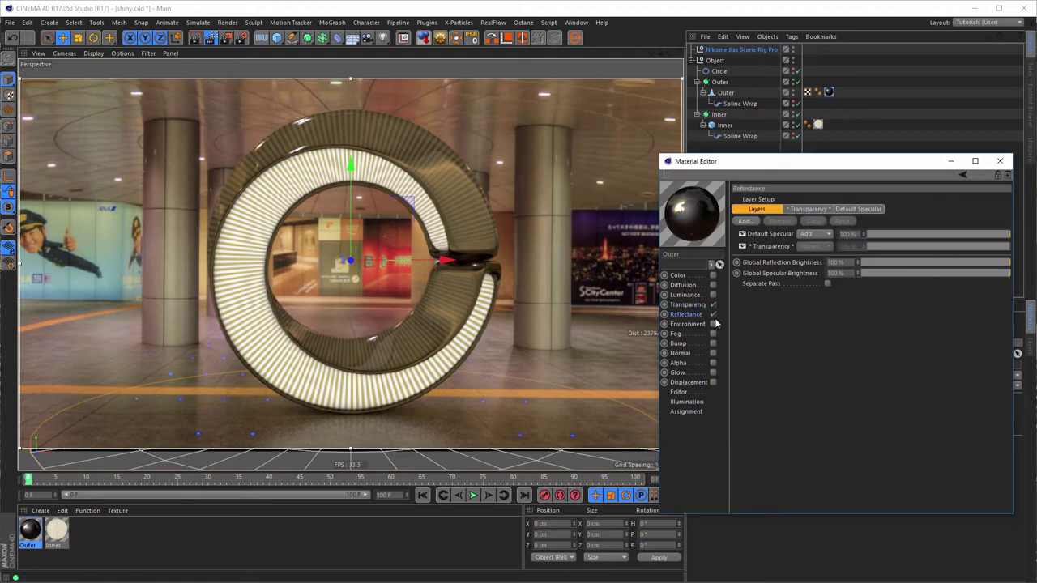
left_click(768, 235)
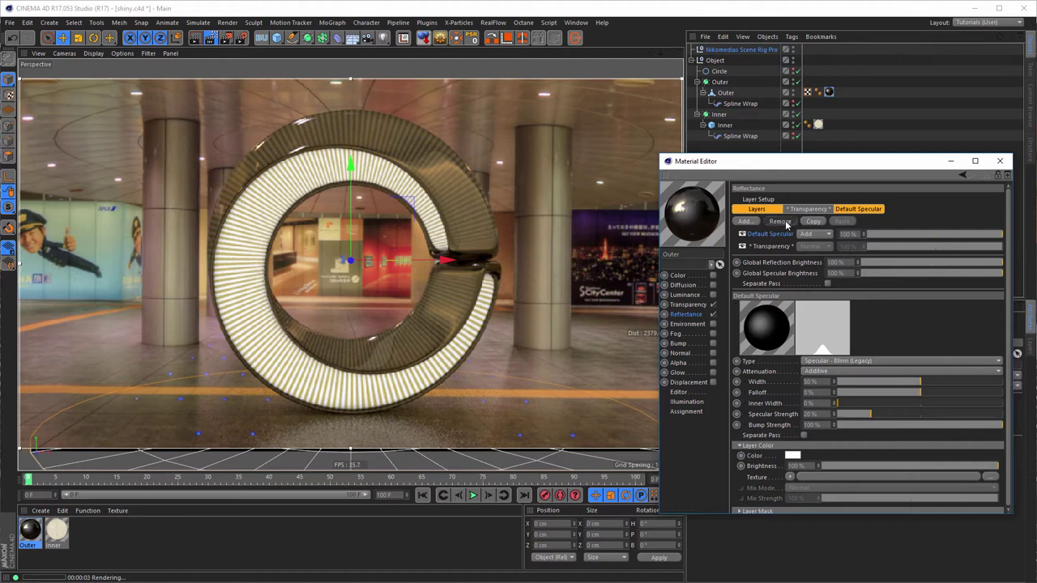
left_click(785, 222)
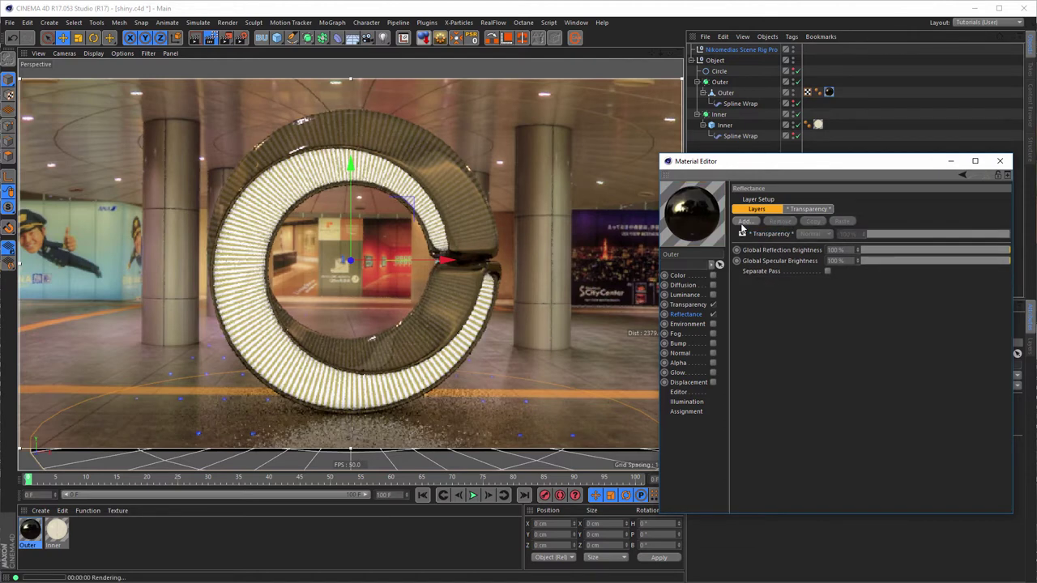
left_click(742, 222)
left_click(762, 235)
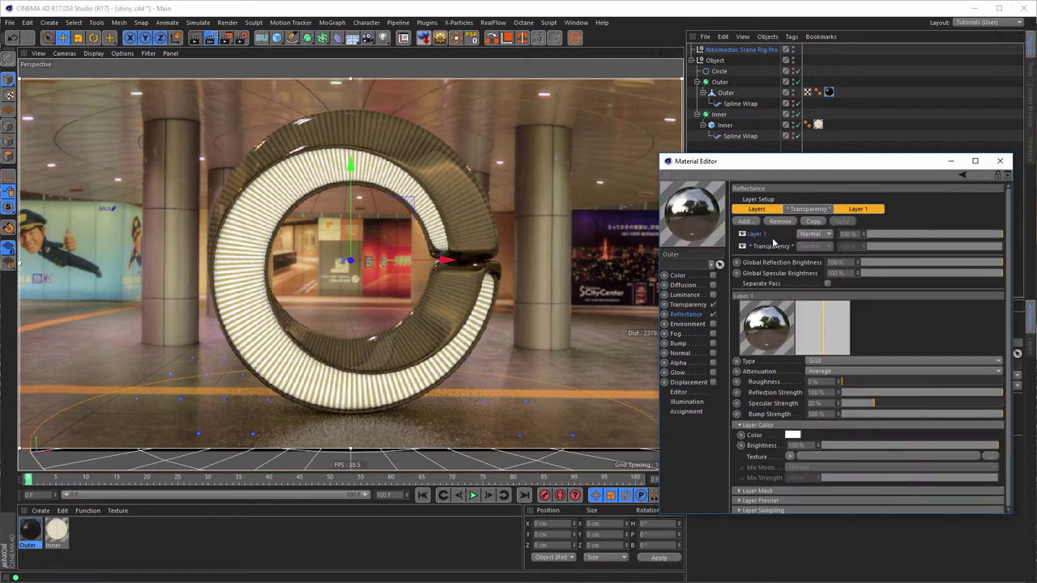
Set the GGX layer's Fresnel to Dielectric with the Diamond preset in the Outer material's reflectance
left_click(776, 500)
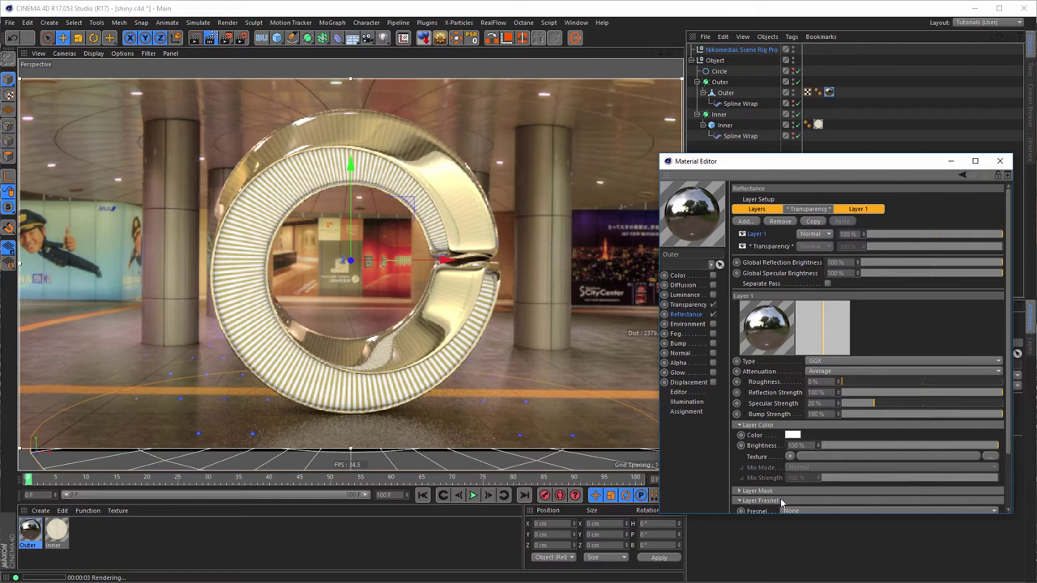
scroll(913, 457, "down", 4)
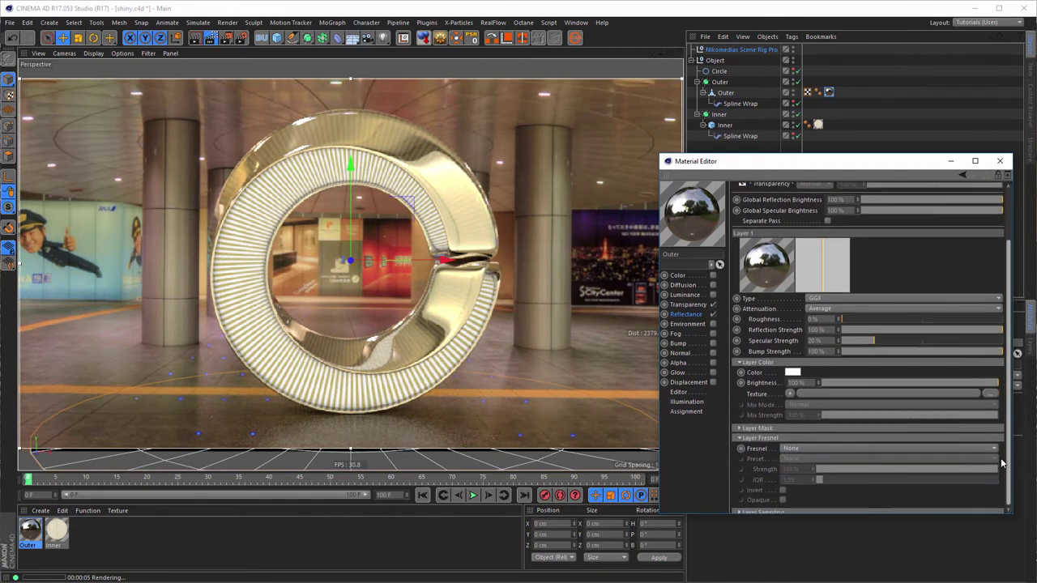
left_click(802, 445)
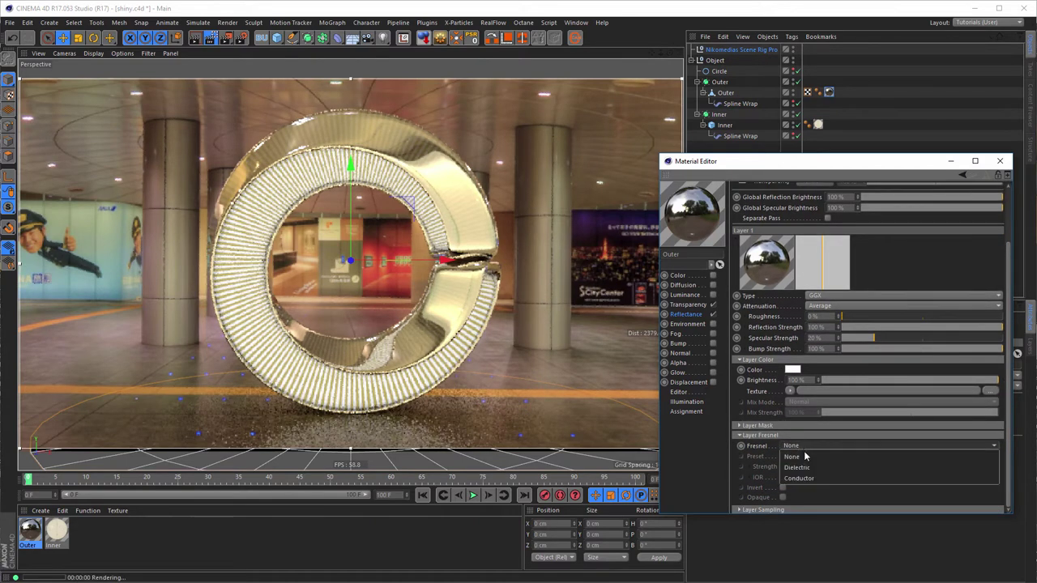
left_click(823, 468)
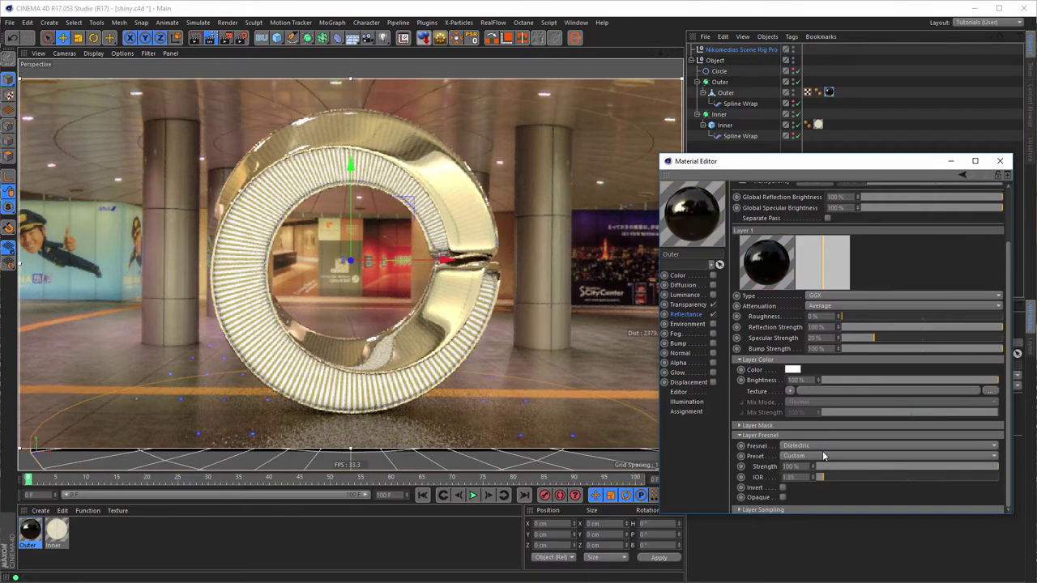
left_click(822, 455)
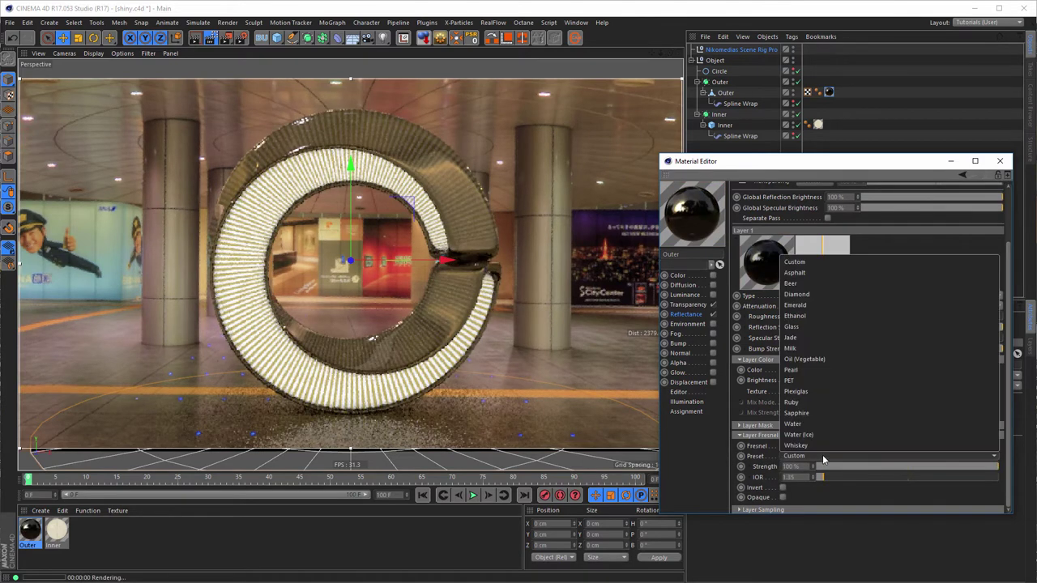
left_click(823, 295)
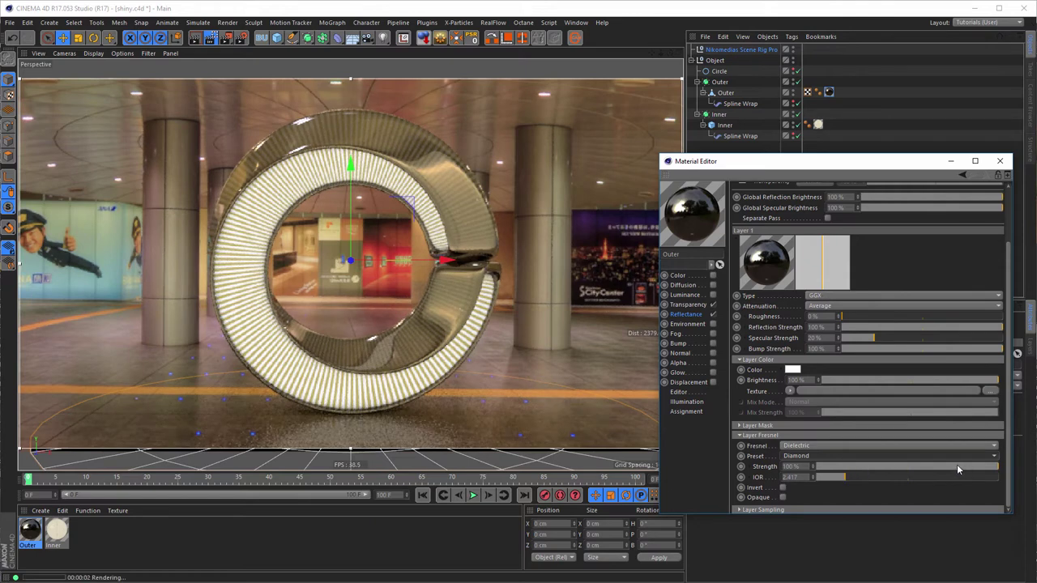
Lower the GGX layer's Fresnel strength to 54% and its specular strength to 0%, then close the Material Editor
mouse_move(956, 464)
left_mouse_down()
mouse_move(854, 466)
mouse_move(966, 474)
left_mouse_up()
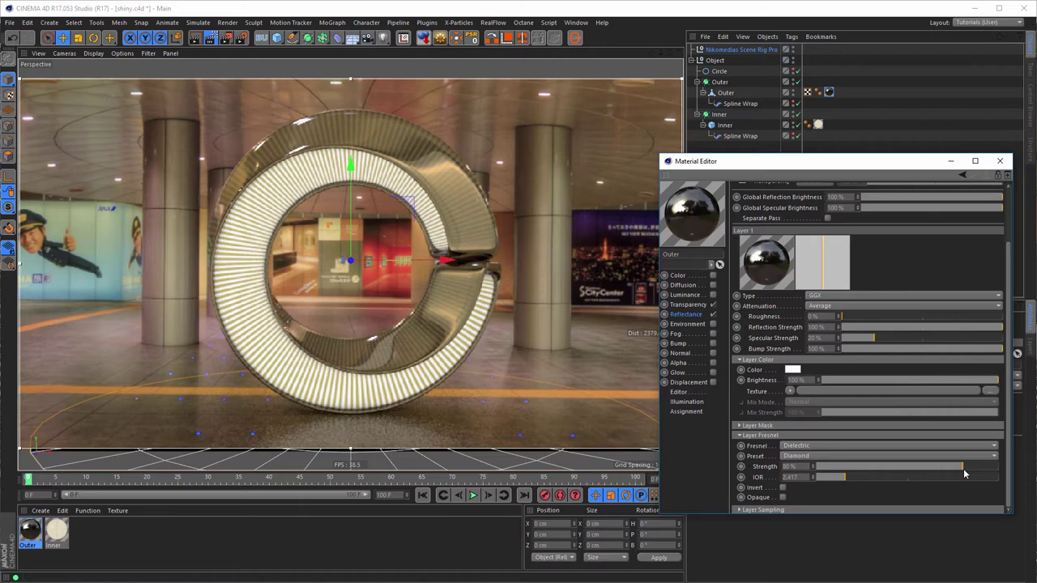
left_click_drag(916, 471, 914, 471)
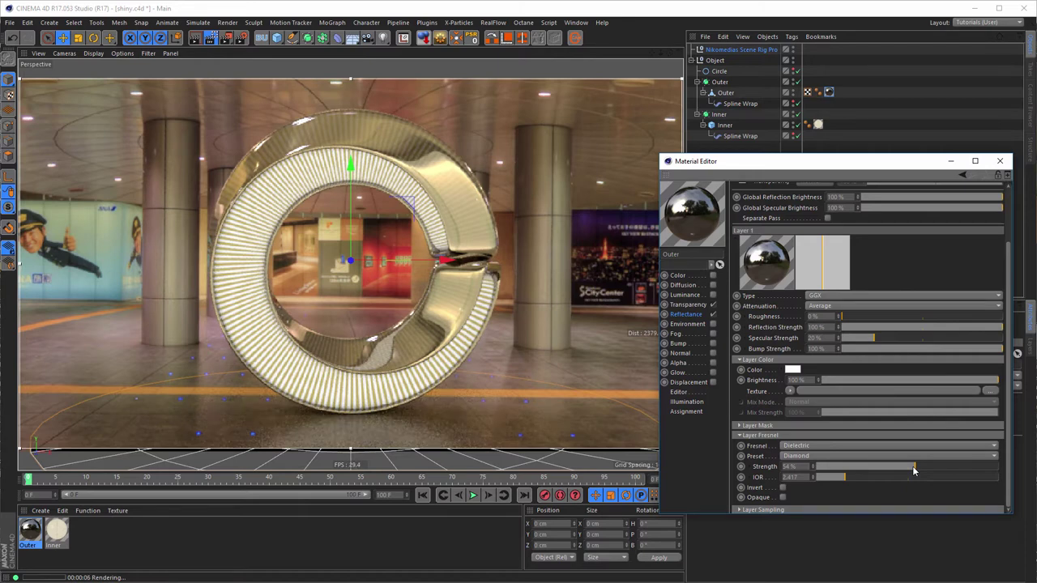
left_click_drag(844, 338, 814, 403)
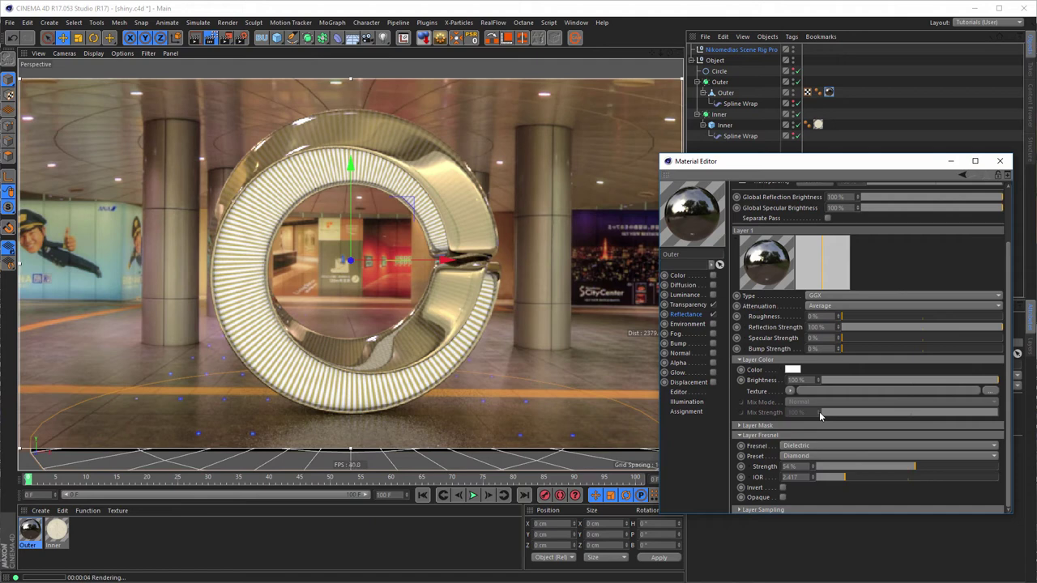
left_click(1000, 160)
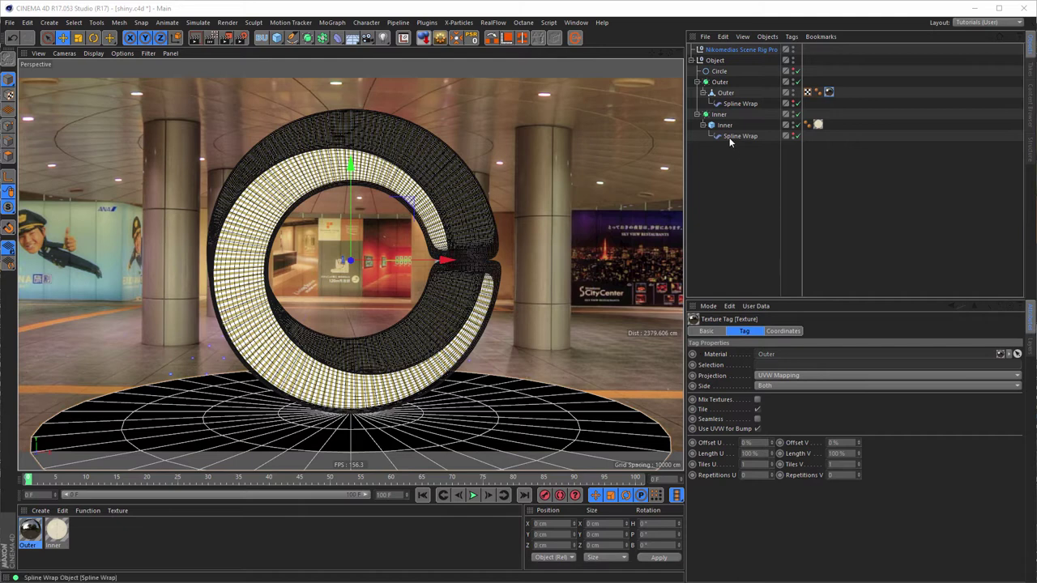
Set the scene rig's floor size to 2000 cm and its background picture blur to 2%
left_click(760, 51)
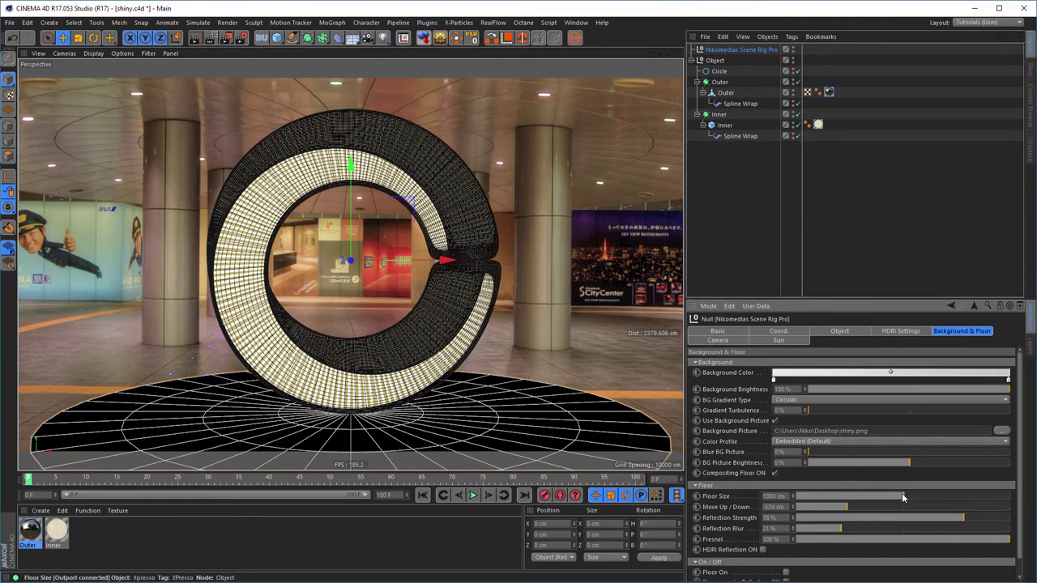
left_click_drag(902, 498, 1010, 497)
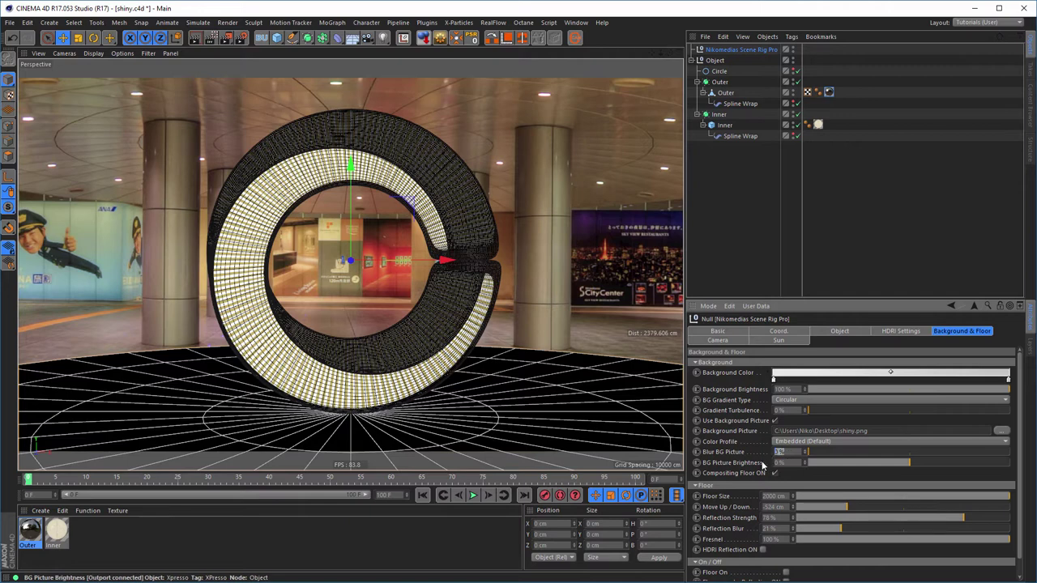
type("2")
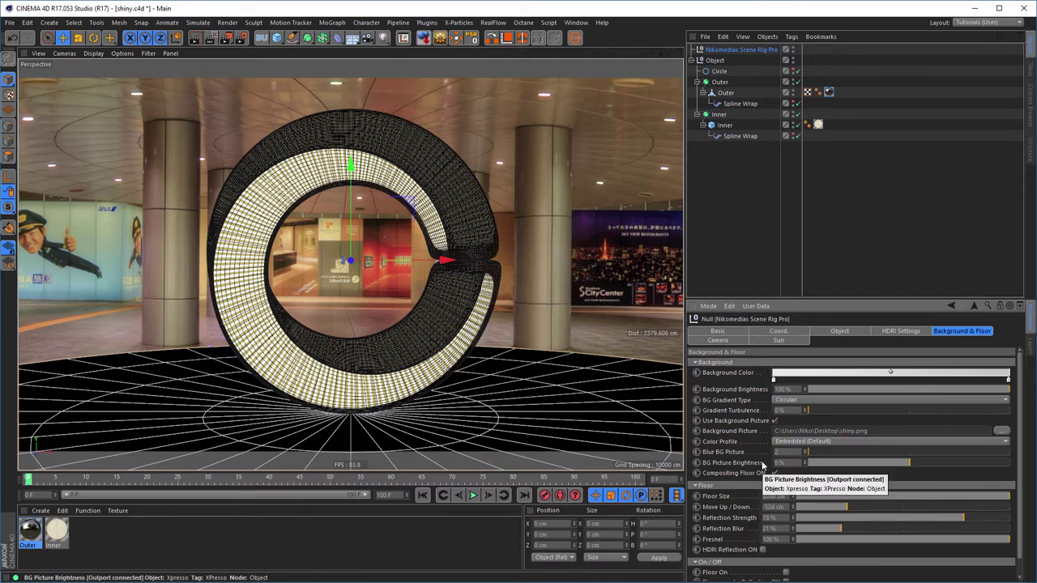
key("Return")
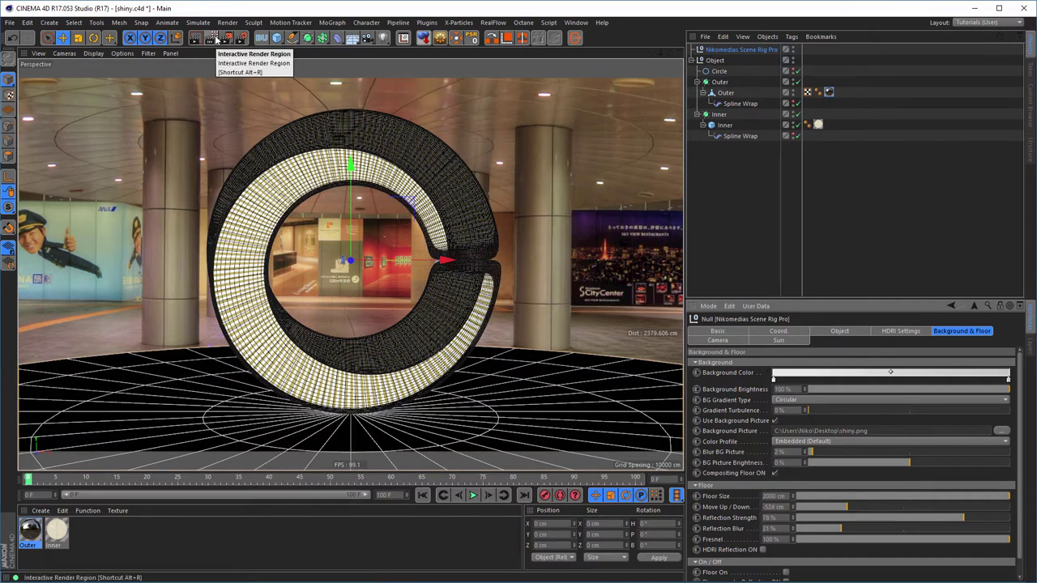
Turn on the interactive render region for the perspective view and open the render settings
left_click(216, 39)
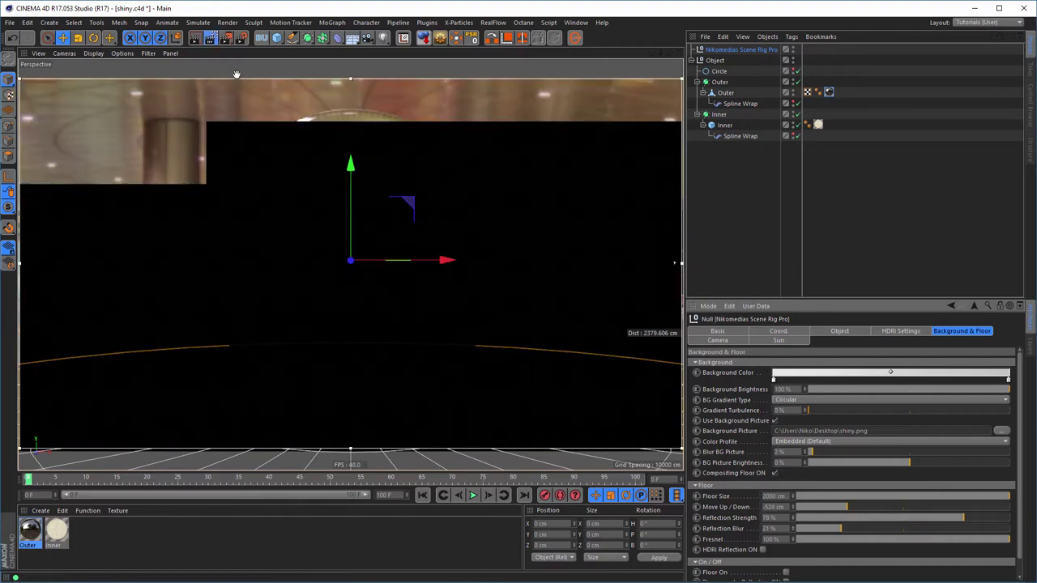
left_click(240, 38)
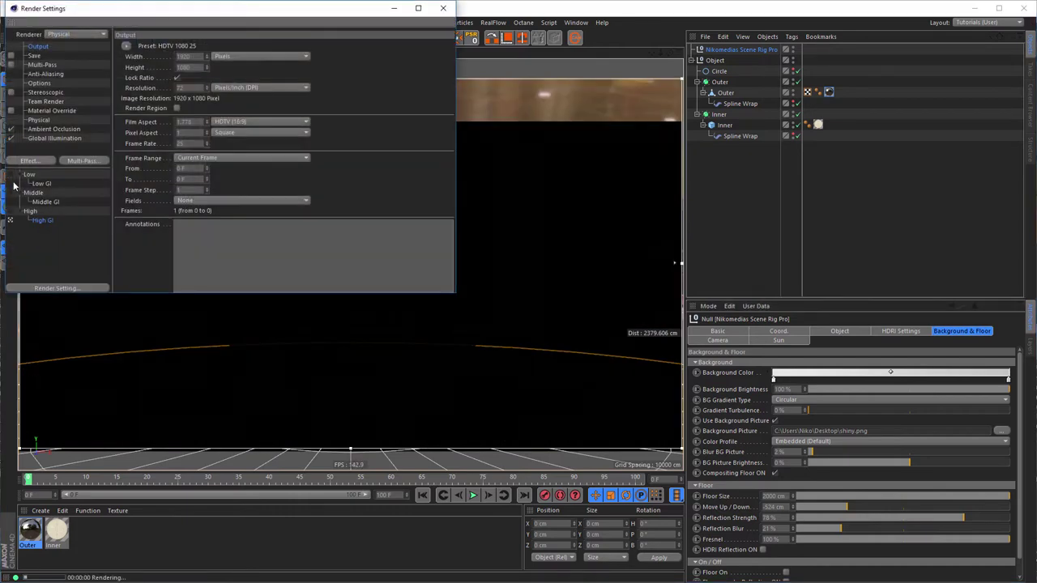
Make Low GI the active render setting and close the render settings
left_click(11, 184)
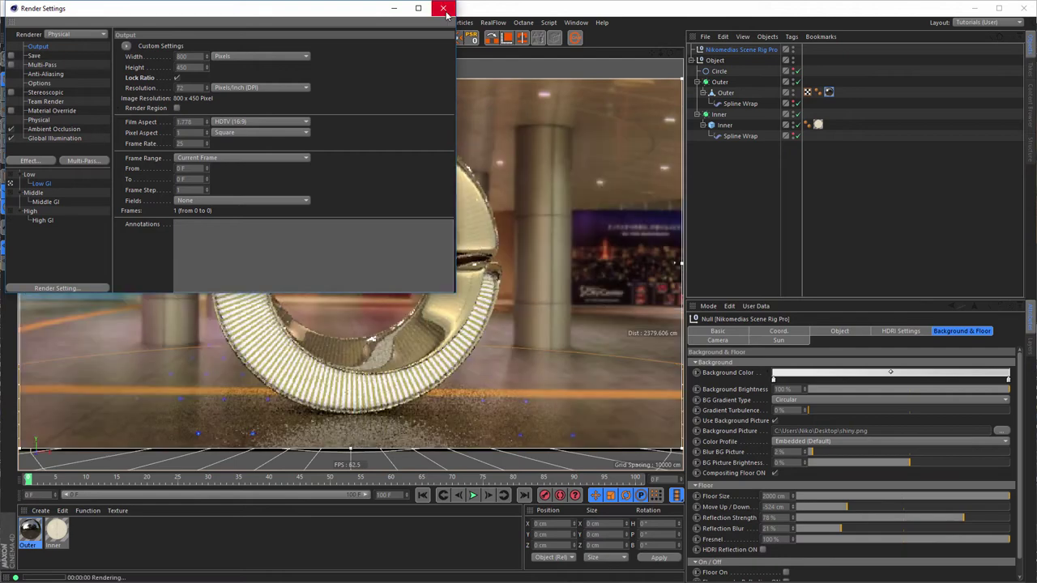
left_click(443, 8)
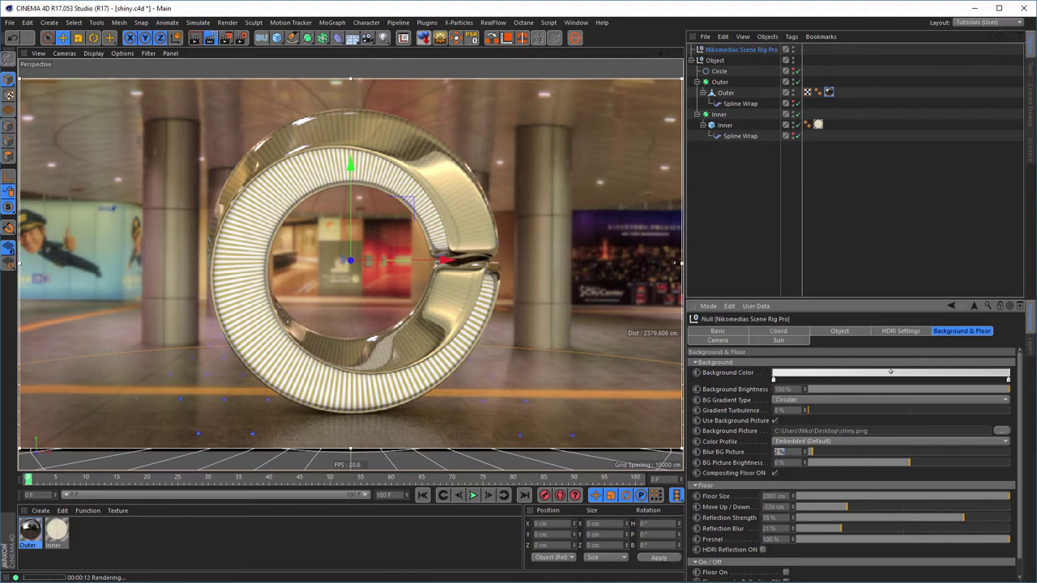
Examine the latest full-resolution render of the split ring in the Picture Viewer, then close the viewer
key("shift+F6")
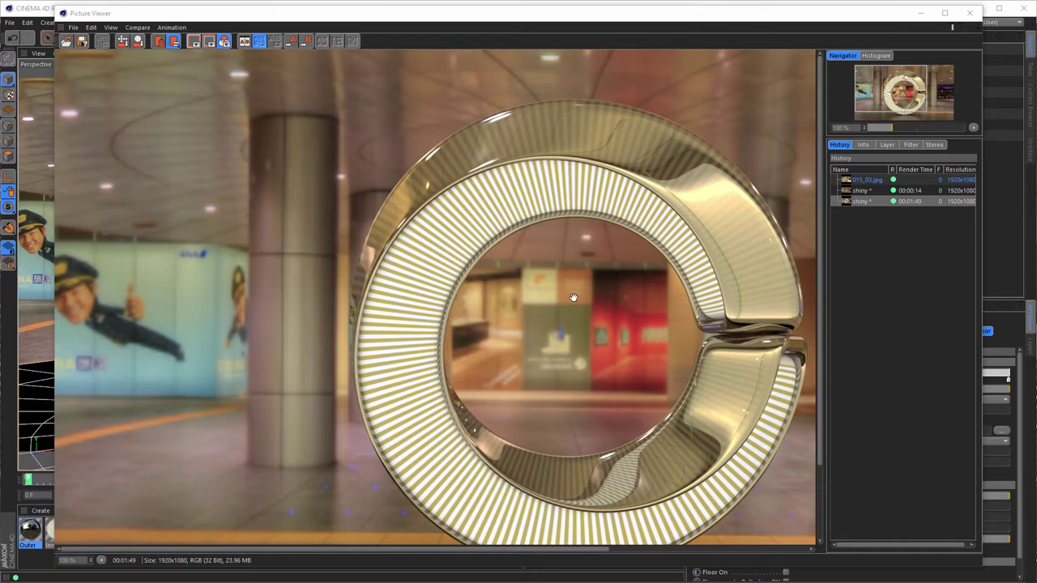
left_click_drag(544, 365, 423, 312)
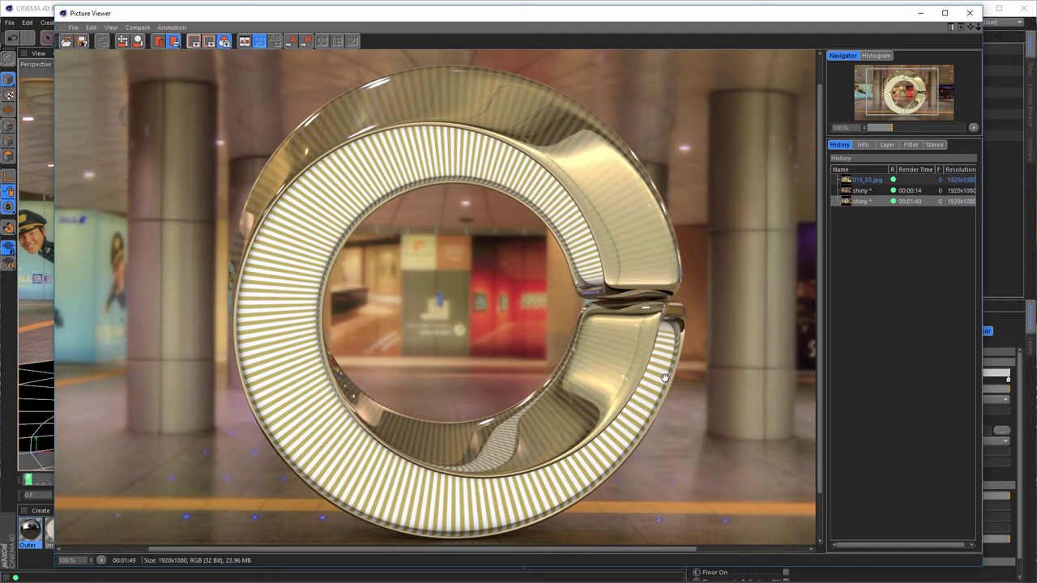
left_click(970, 14)
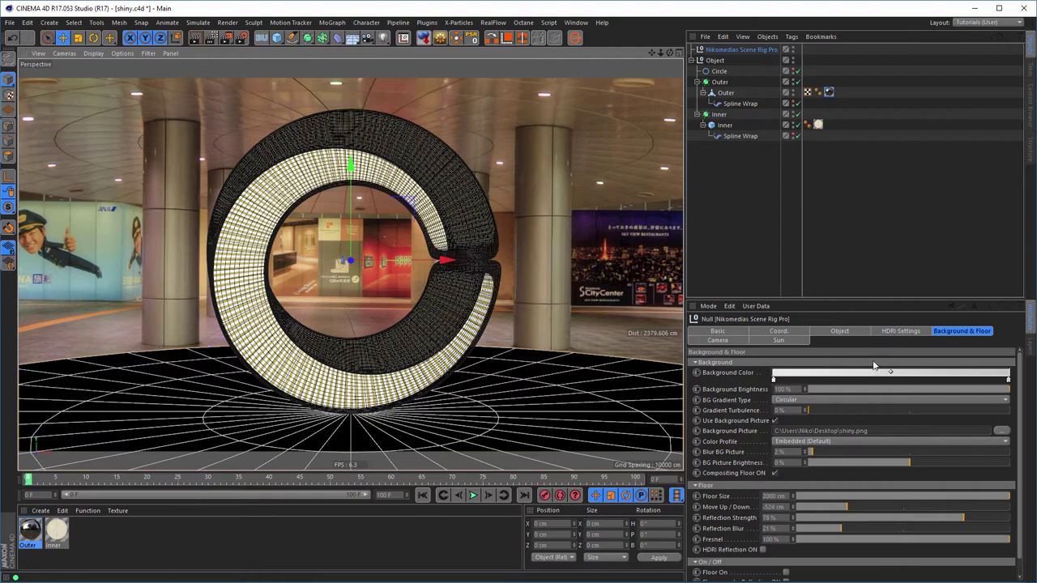
Deactivate the scene rig's camera and hide the Outer ring so only the Inner ring shows near its gap
left_click(718, 340)
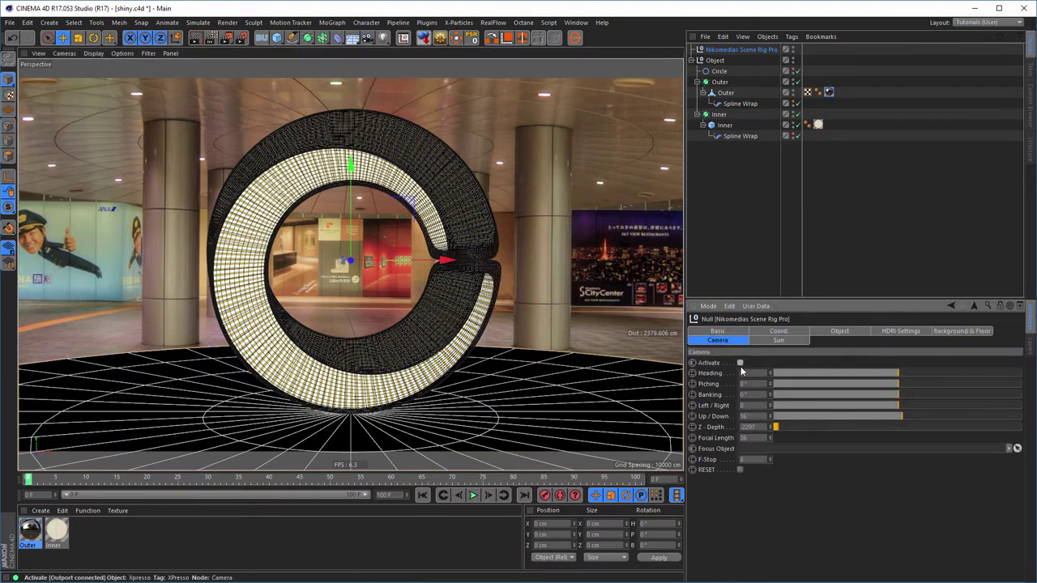
left_click(739, 363)
left_click_drag(516, 255, 287, 213, "alt")
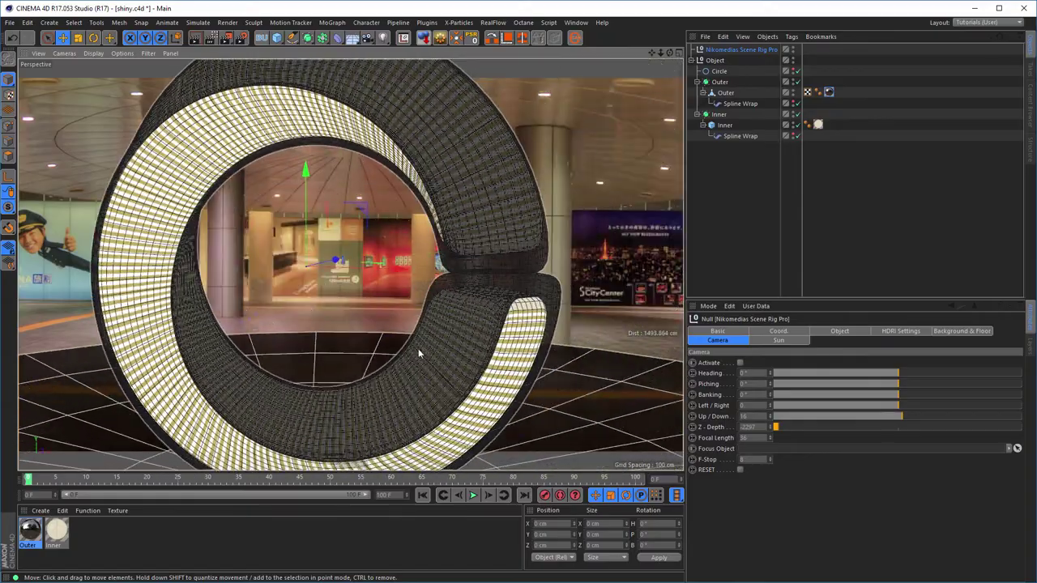
left_click_drag(419, 354, 555, 262, "alt")
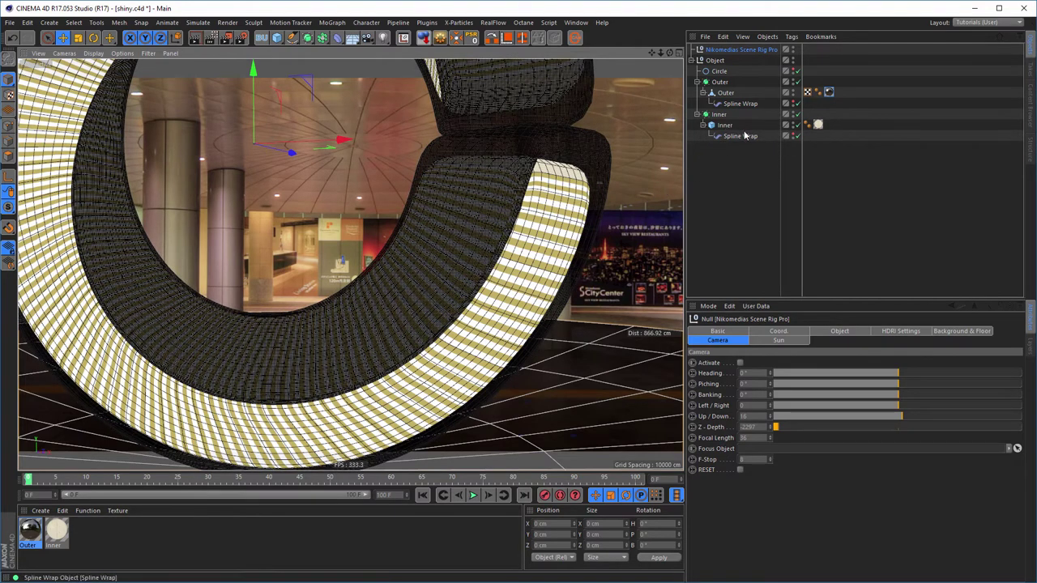
left_click(793, 81)
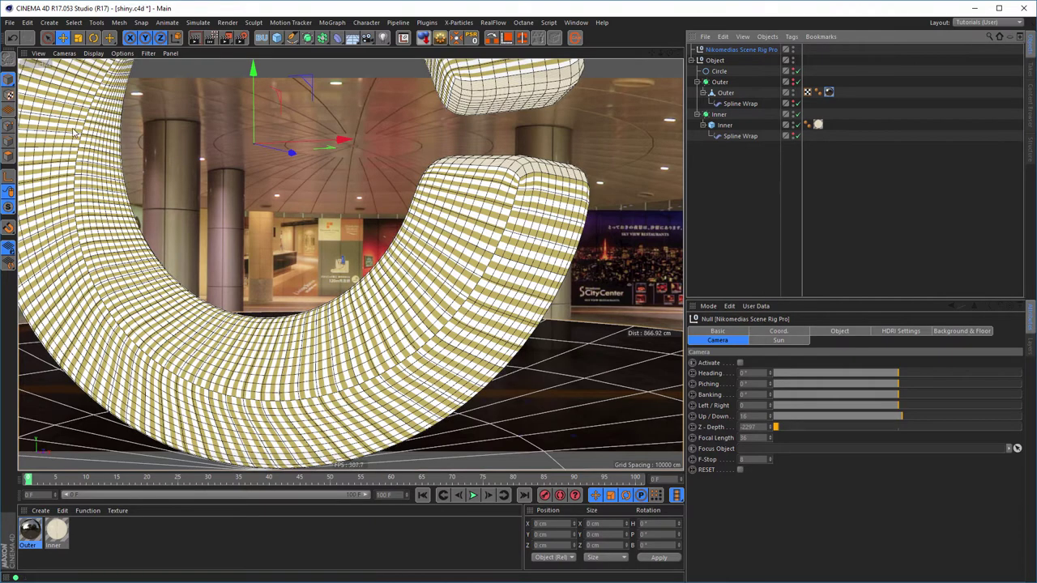
Make Low GI the active render setting and start an interactive render of the viewport
left_click(241, 39)
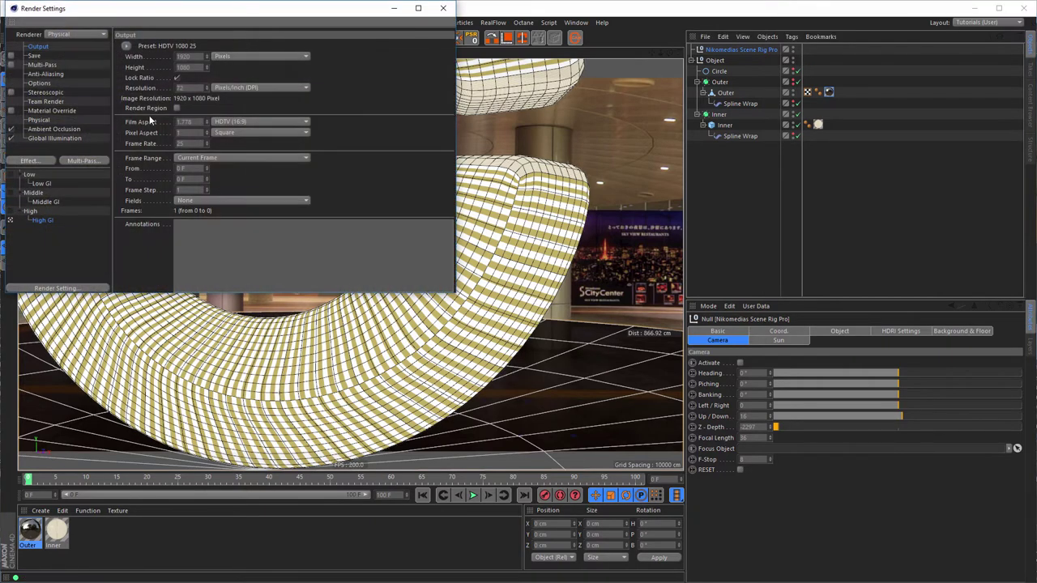
left_click(26, 184)
left_click(447, 13)
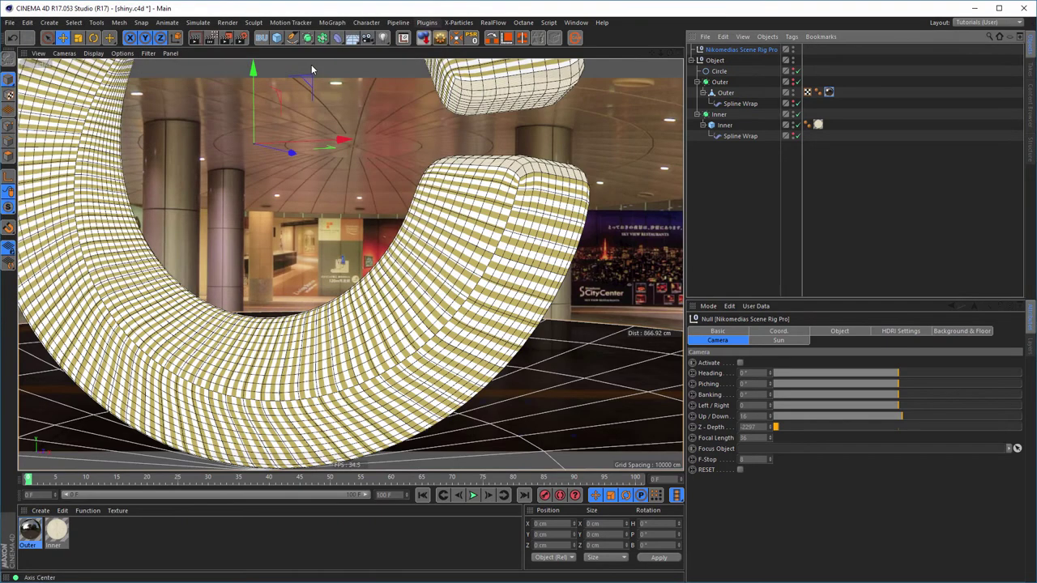
left_click(211, 39)
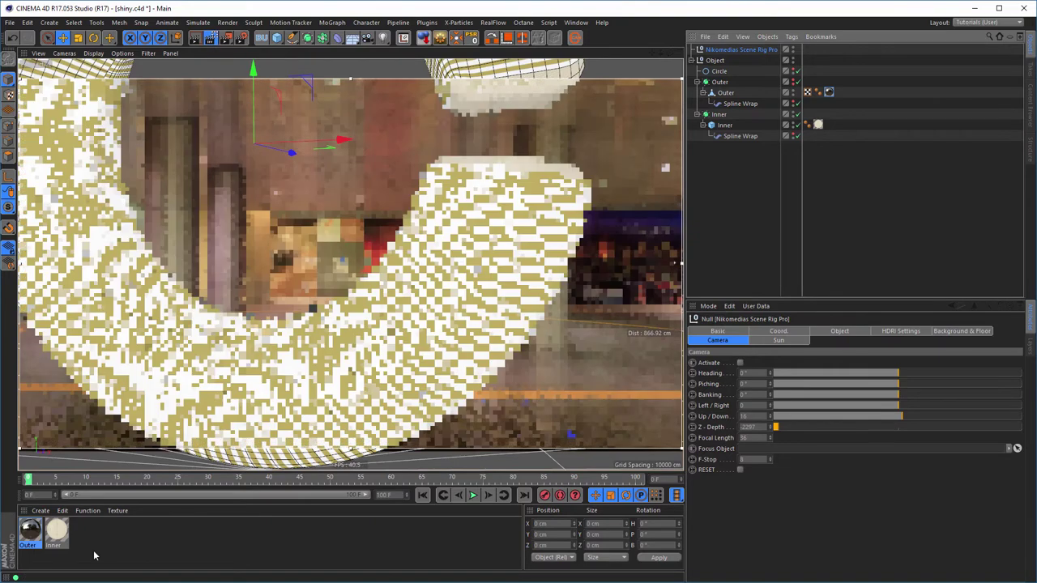
Open the Inner material beside the rendered ring and review its Luminance stripe shader and Reflectance settings
double_click(56, 530)
left_click_drag(251, 74, 850, 127)
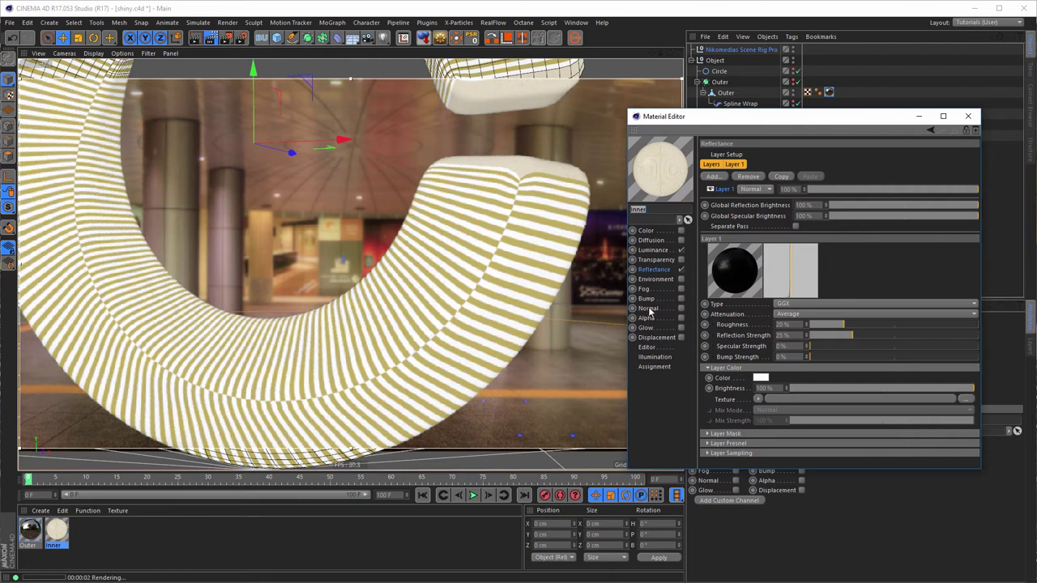
left_click(660, 251)
left_click(757, 253)
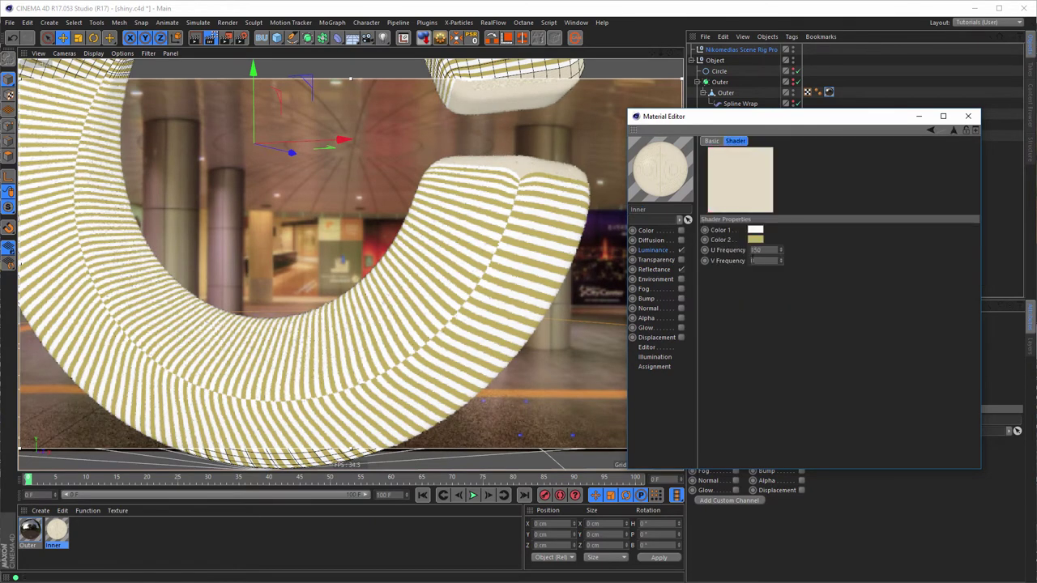
left_click(654, 270)
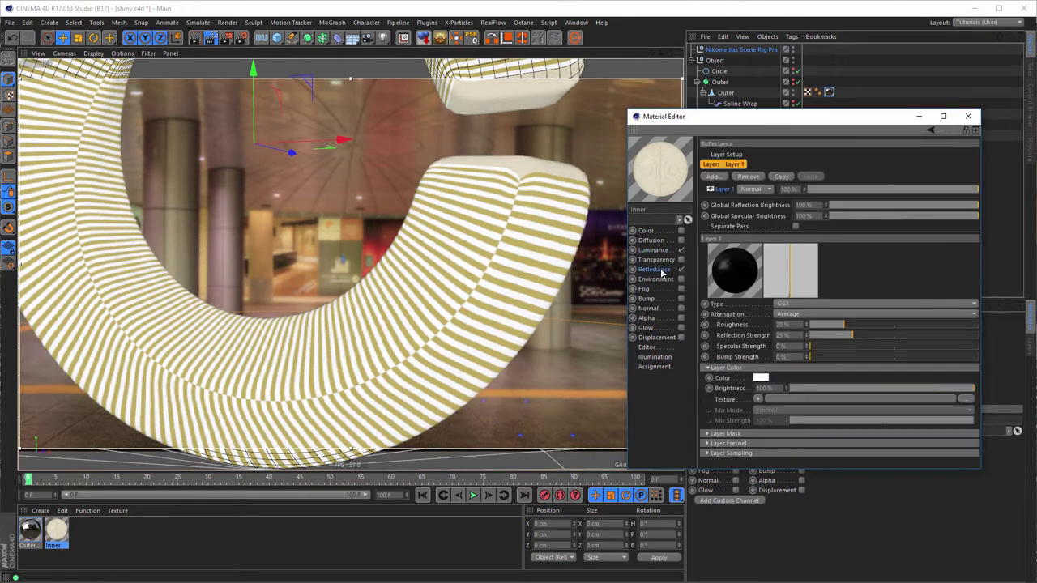
Enable the Inner material's Bump channel with a Checkerboard texture, U Frequency 150 and V Frequency 0
left_click(652, 300)
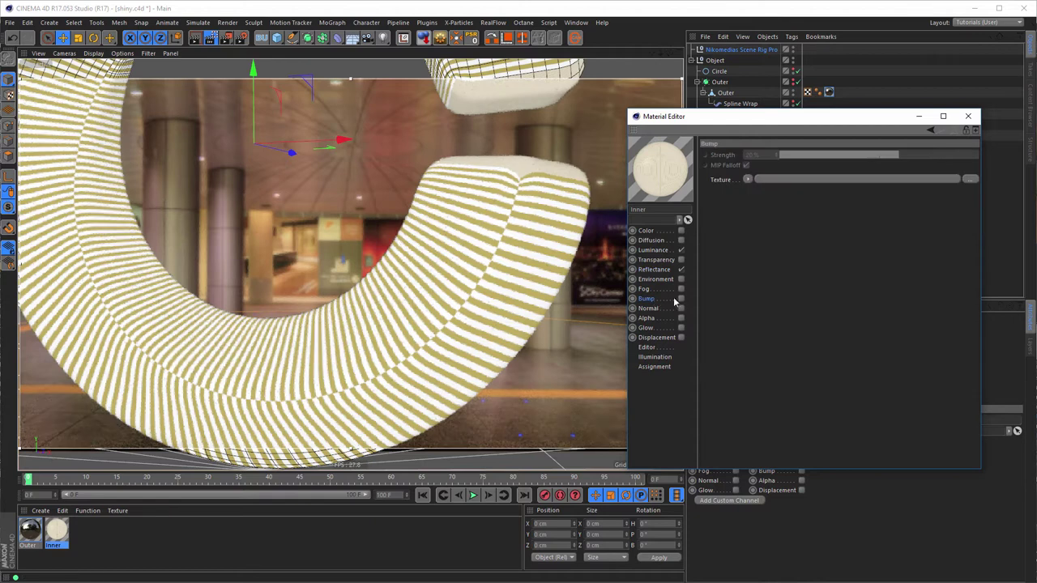
left_click(680, 299)
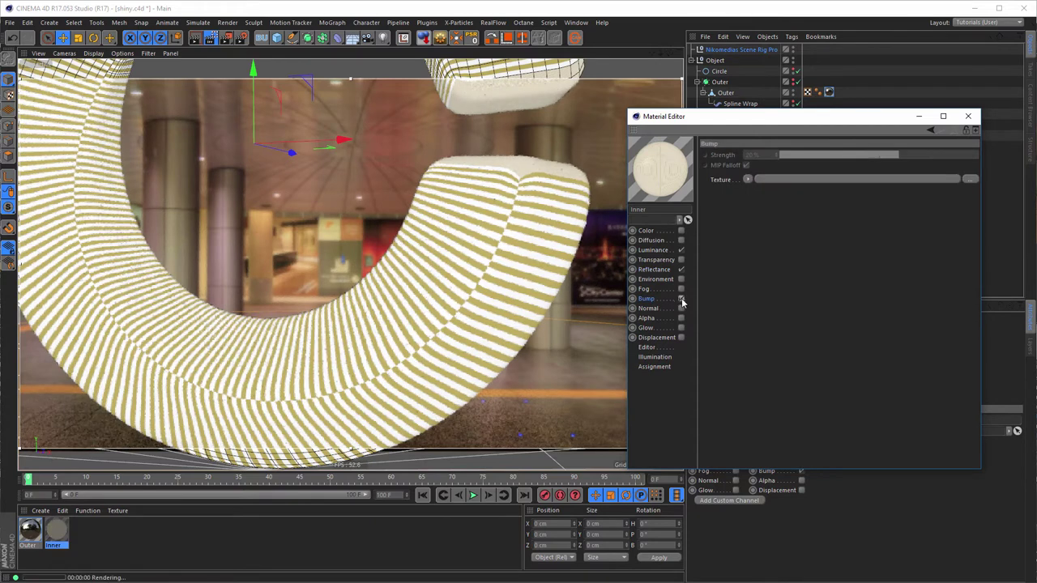
left_click(748, 179)
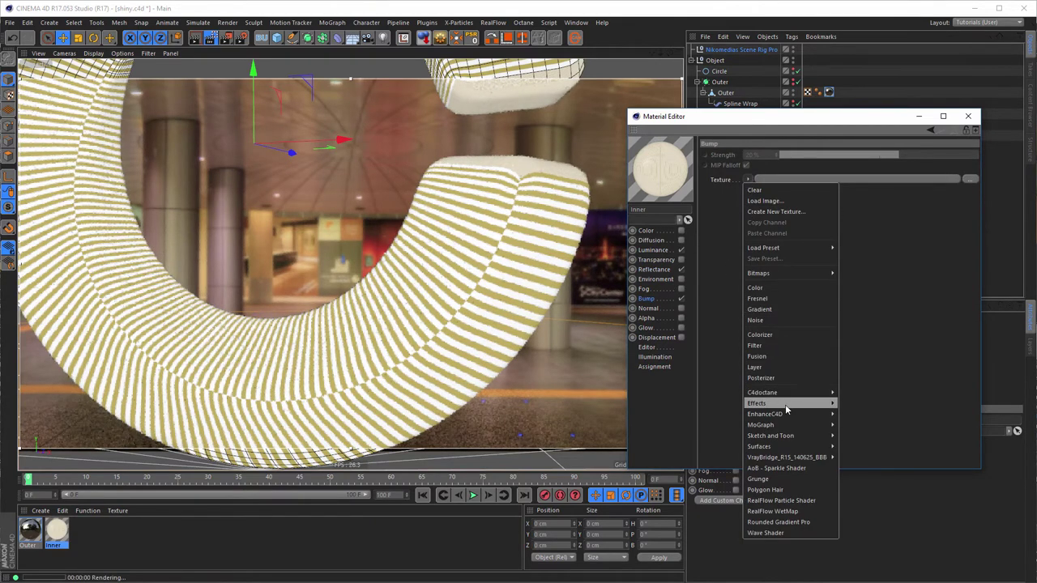
mouse_move(790, 446)
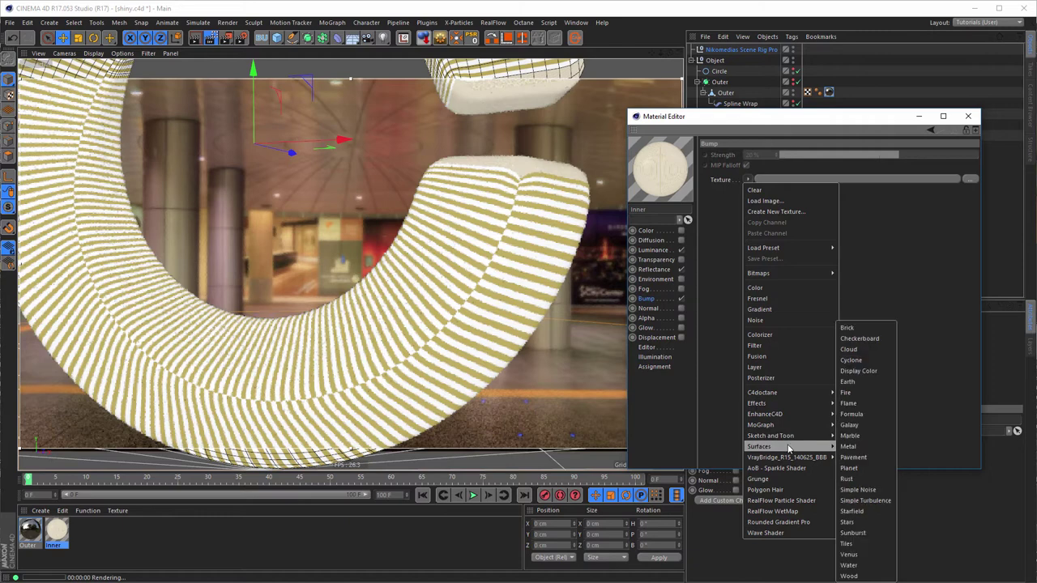
left_click(859, 339)
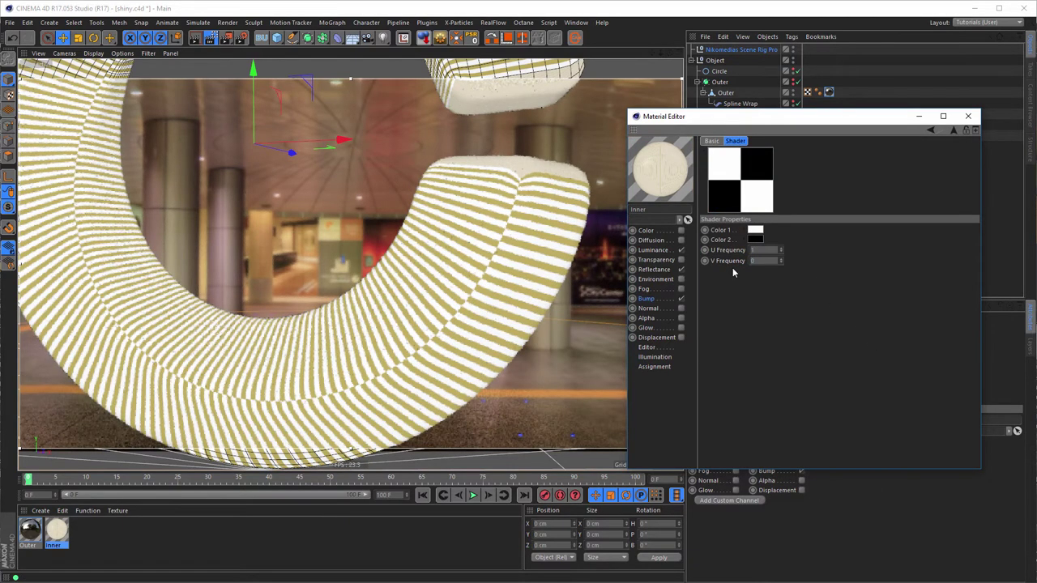
type("0")
key("Tab")
type("150")
key("Return")
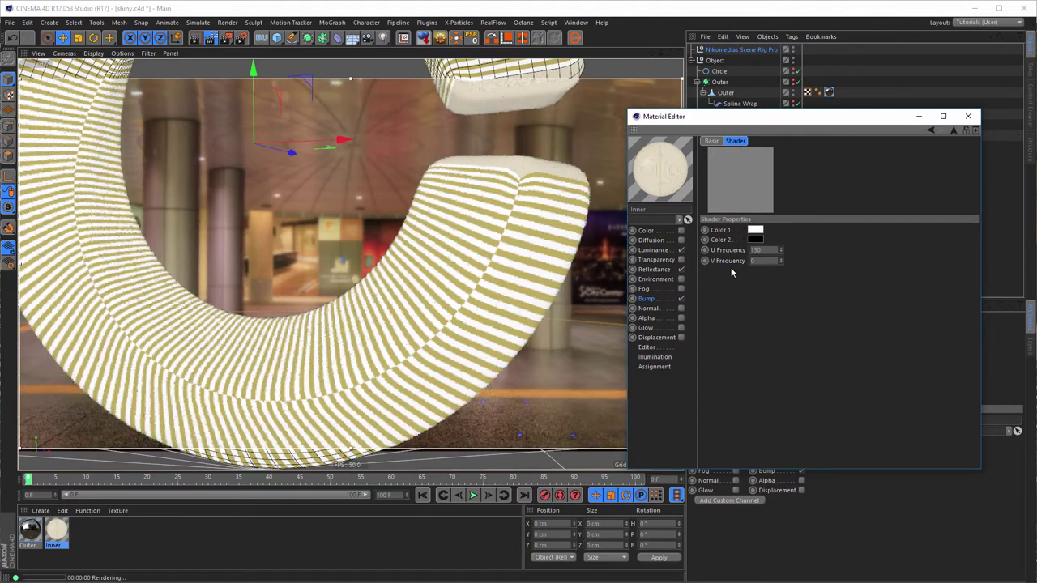
Set the Inner material's Bump channel strength to 100% and the reflectance layer's Bump Strength to 100%
left_click(648, 299)
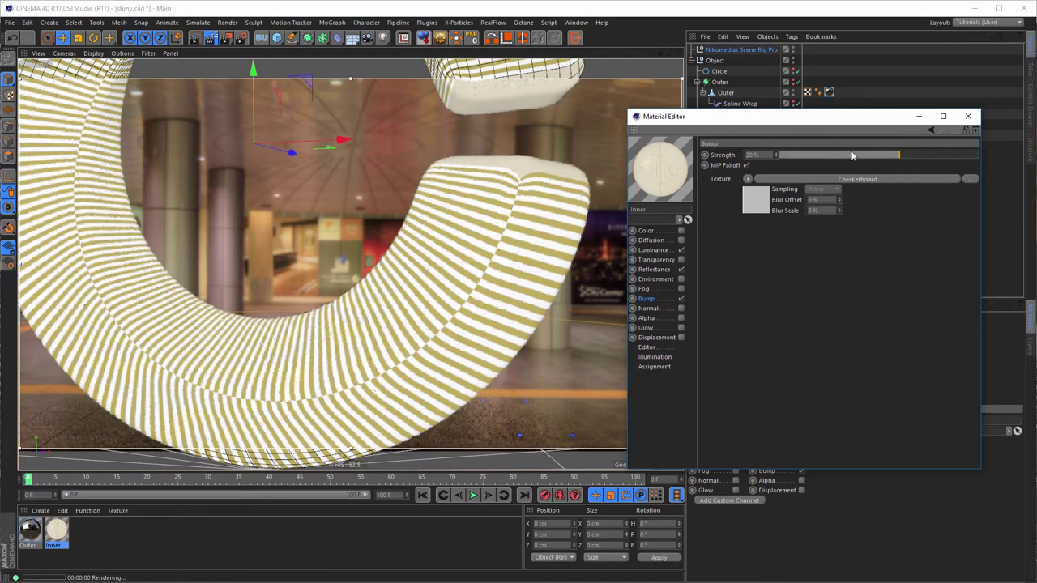
left_click_drag(849, 155, 980, 154)
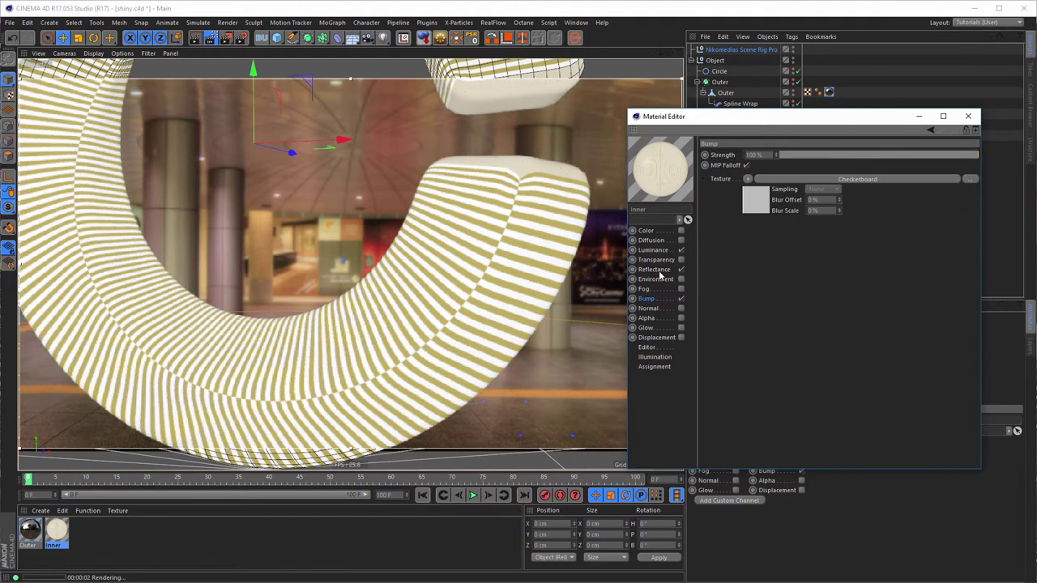
left_click(656, 269)
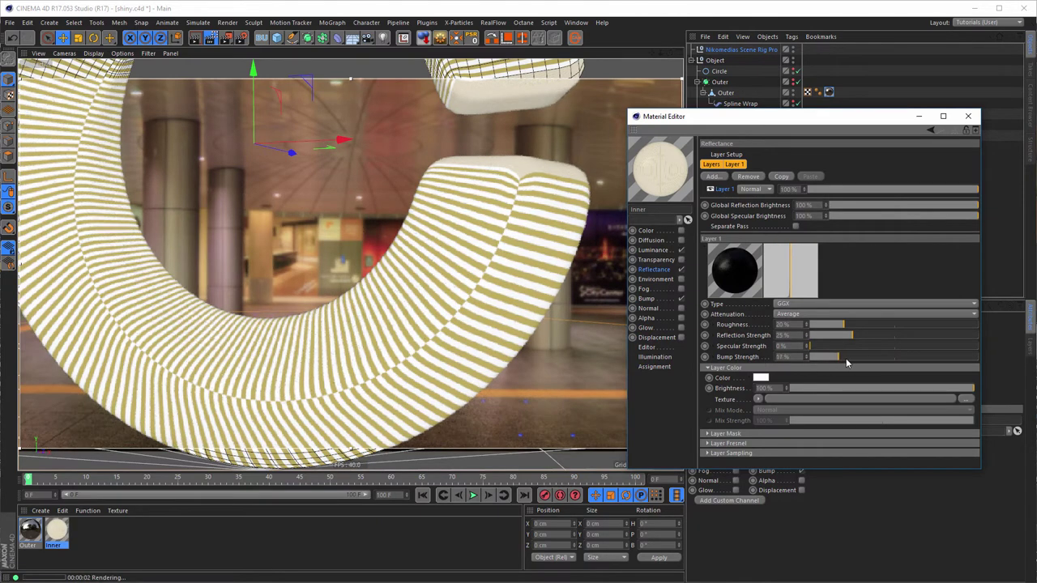
left_click_drag(846, 359, 1007, 359)
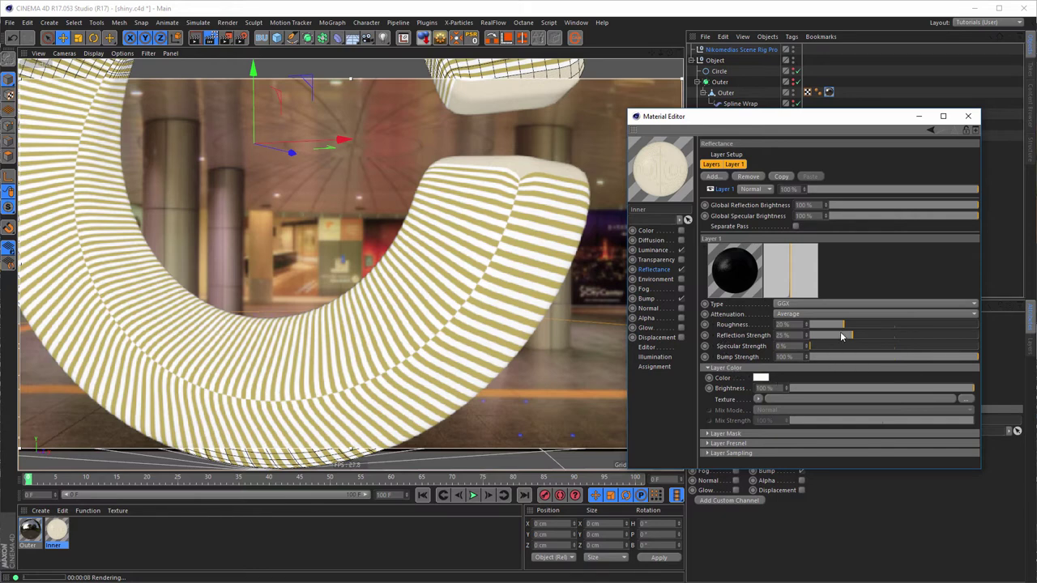
Turn off the Bump channel of the Inner material
left_click(648, 299)
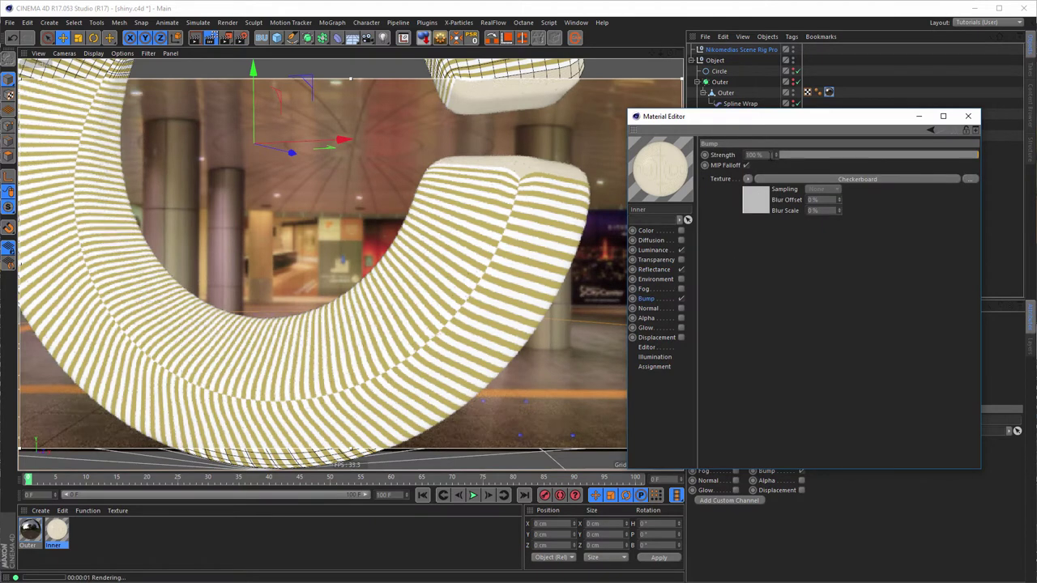
left_click_drag(775, 156, 775, 159)
left_click(680, 298)
Enable the Inner material's Normal channel and load a Normalizer effect shader as its texture
left_click(666, 310)
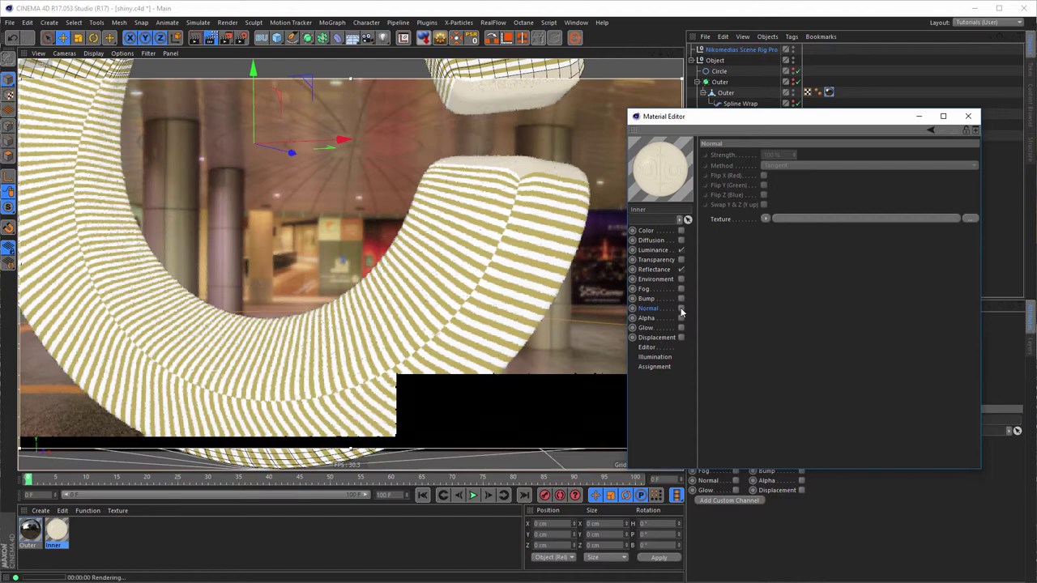
left_click(681, 309)
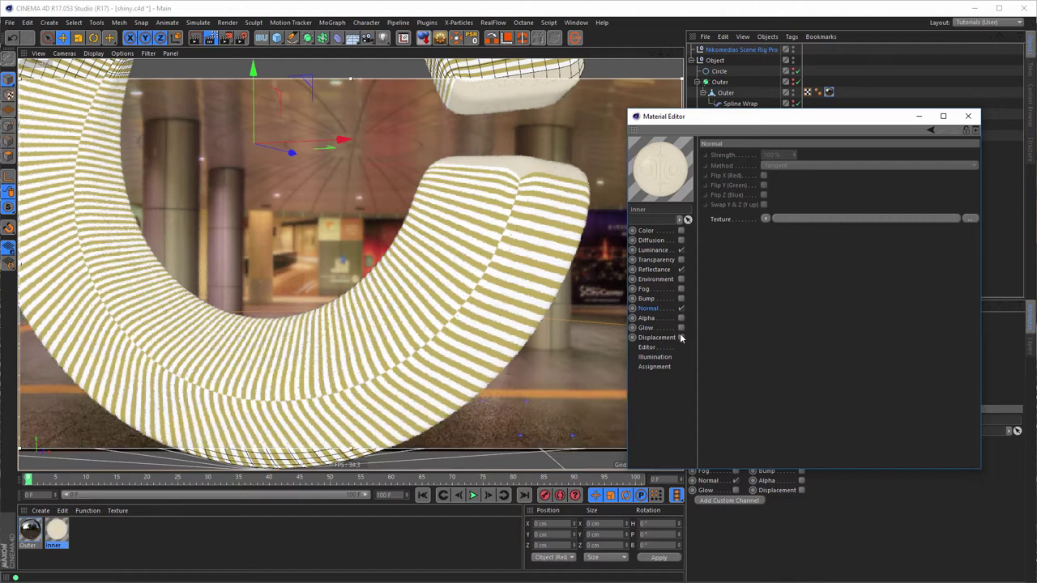
left_click(766, 219)
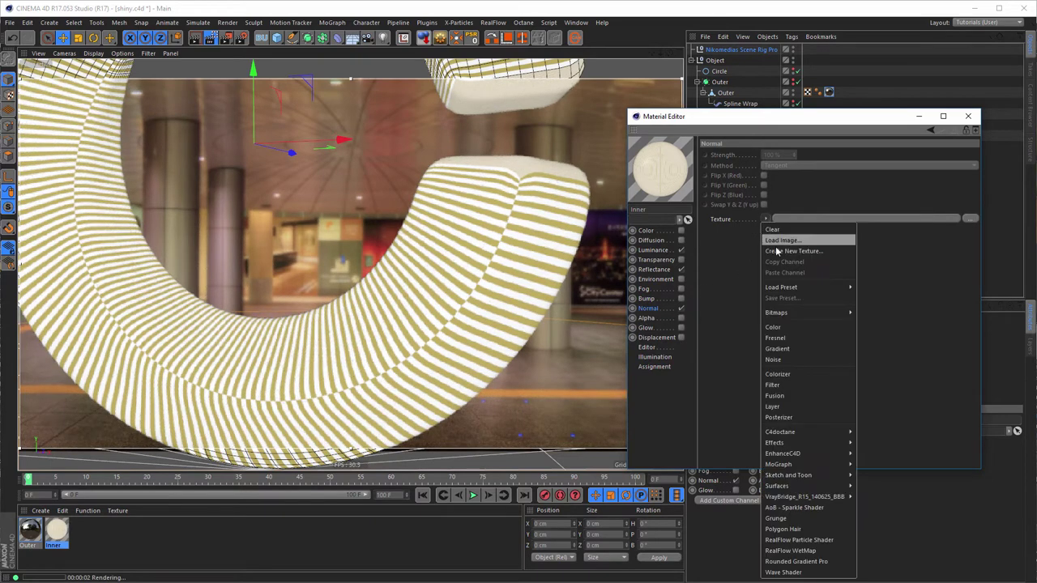
mouse_move(806, 442)
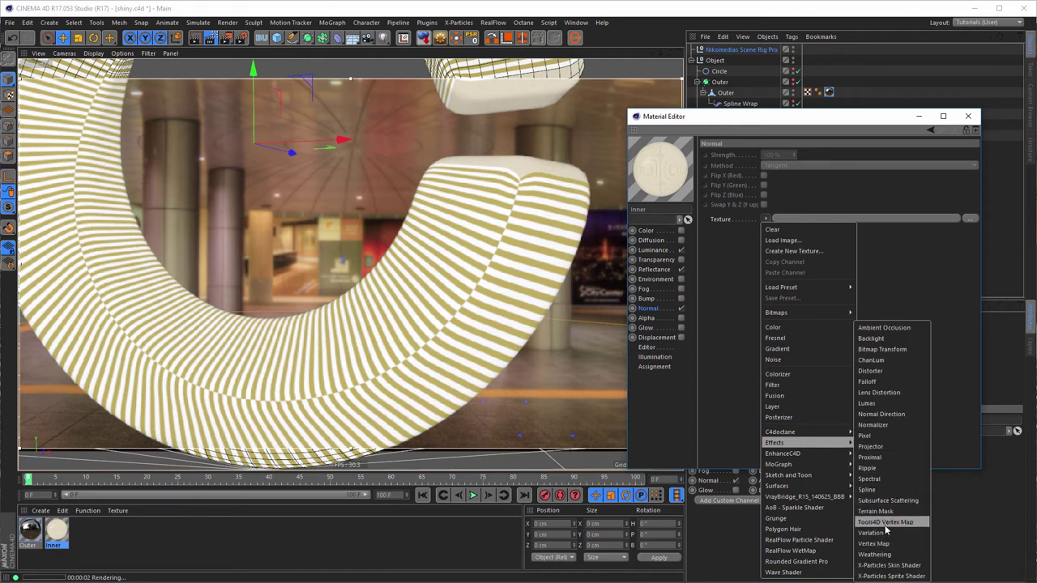
left_click(879, 425)
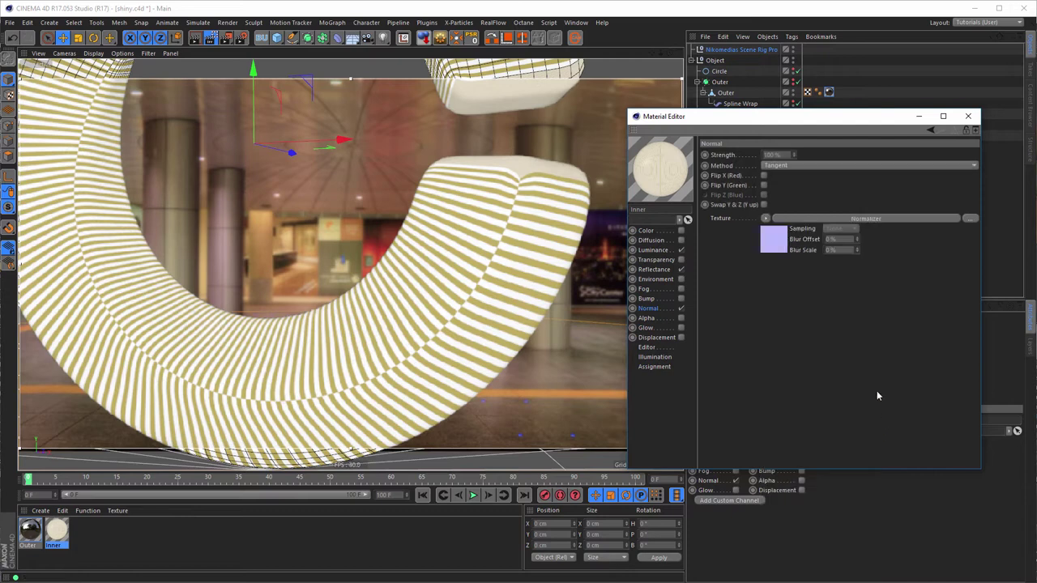
Load a Checkerboard surface shader into the Normalizer's texture with U Frequency 150 and V Frequency 0
left_click(779, 243)
left_click(745, 231)
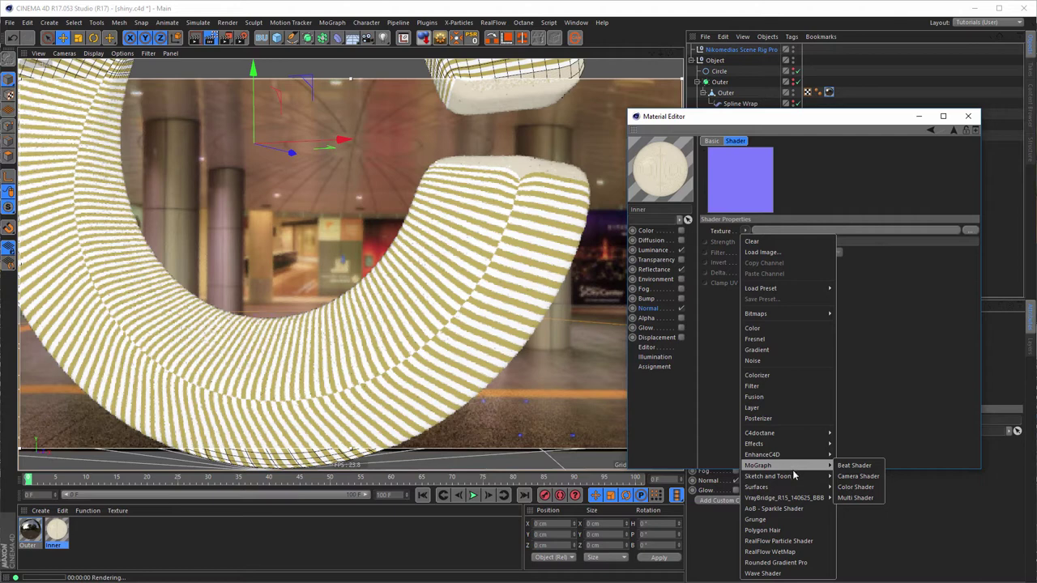
mouse_move(791, 487)
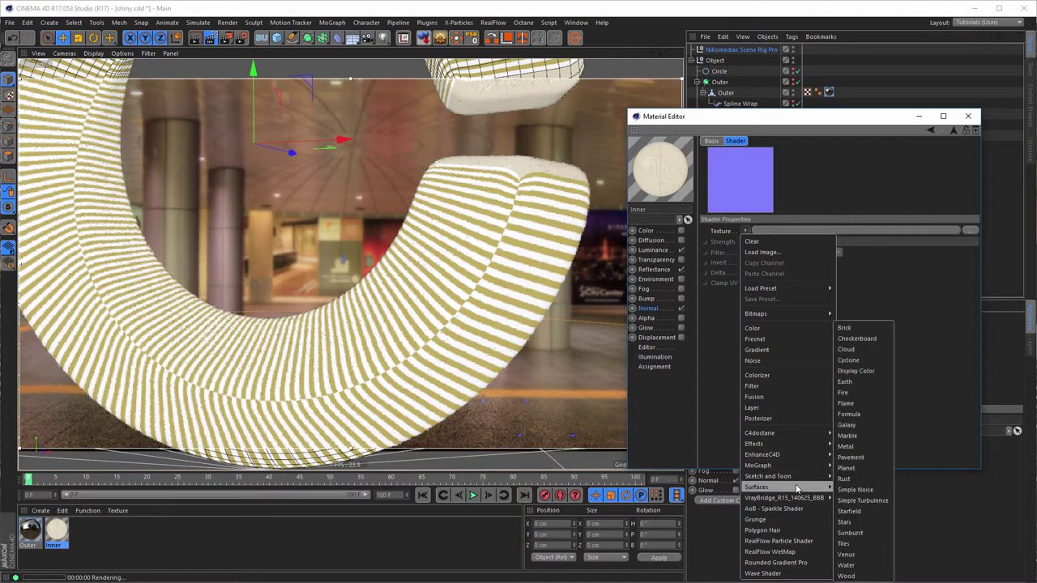
left_click(862, 338)
left_click(752, 249)
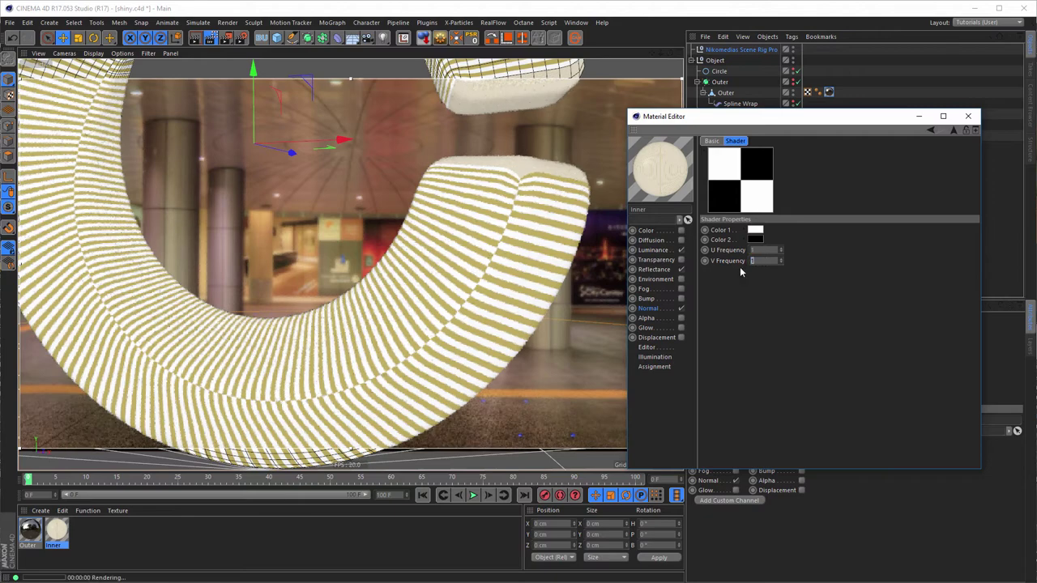
type("150")
key("Return")
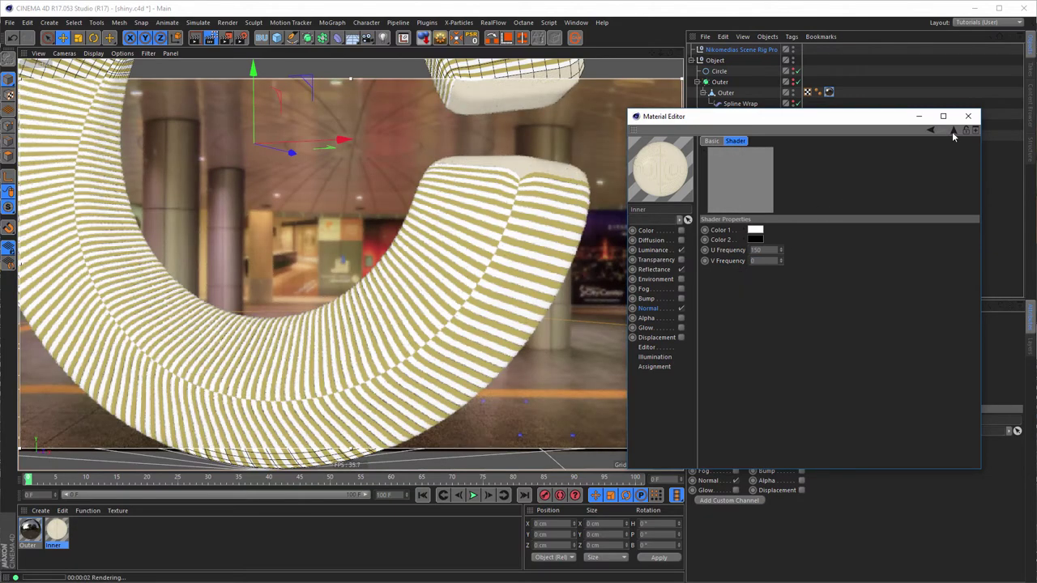
Set the Normalizer shader's Strength to 500% and its Delta to 10%
left_click(952, 131)
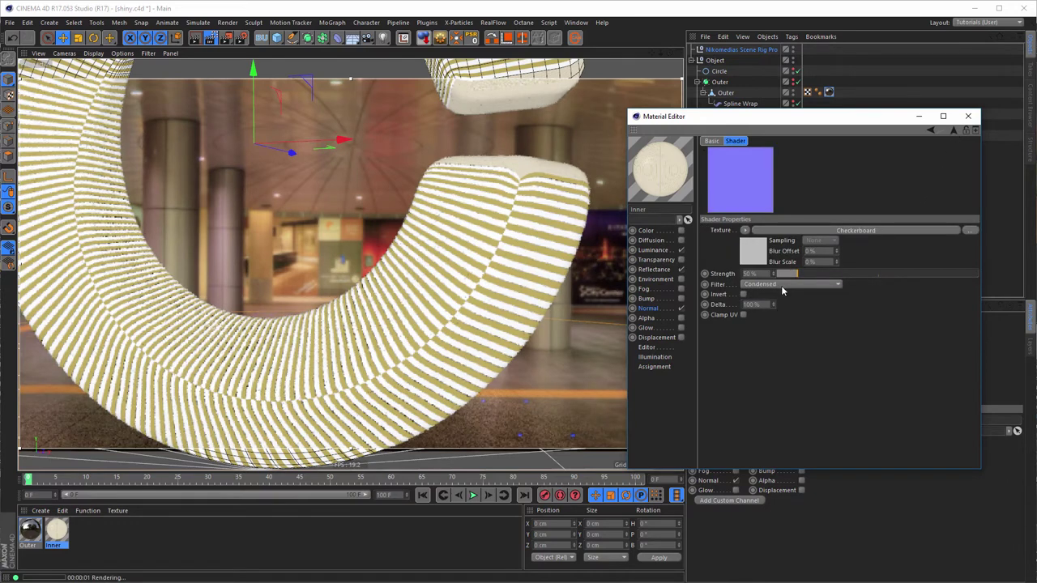
left_click_drag(785, 277, 1019, 286)
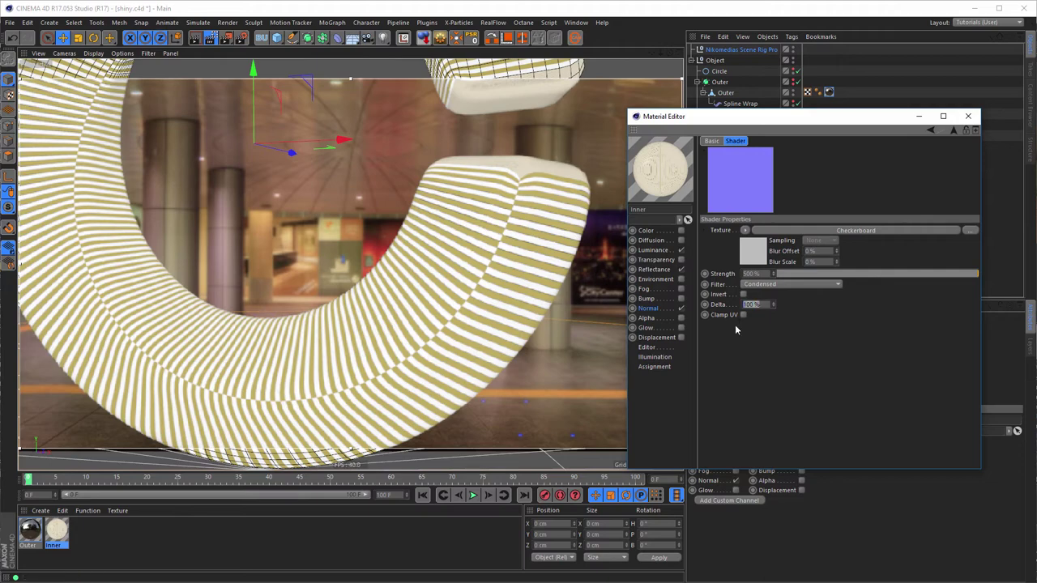
type("10")
key("Return")
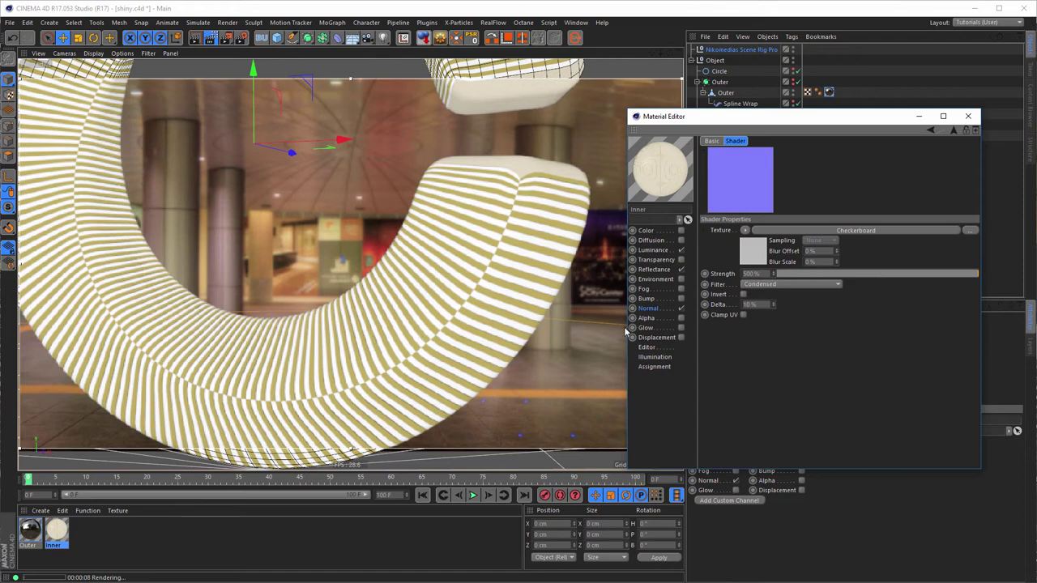
Set the Inner material's Normal channel strength to 300%
left_click(672, 311)
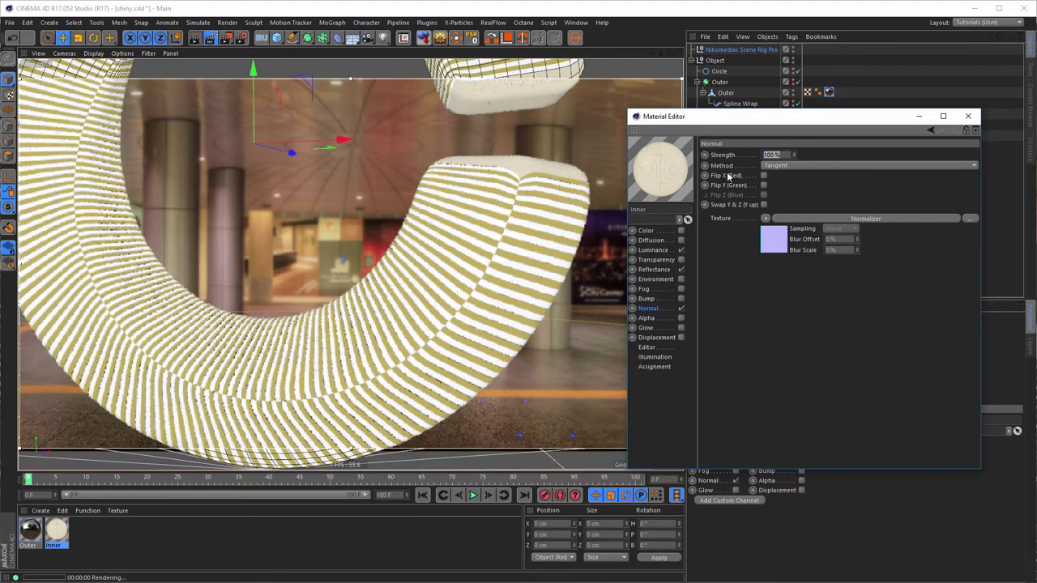
type("300")
key("Return")
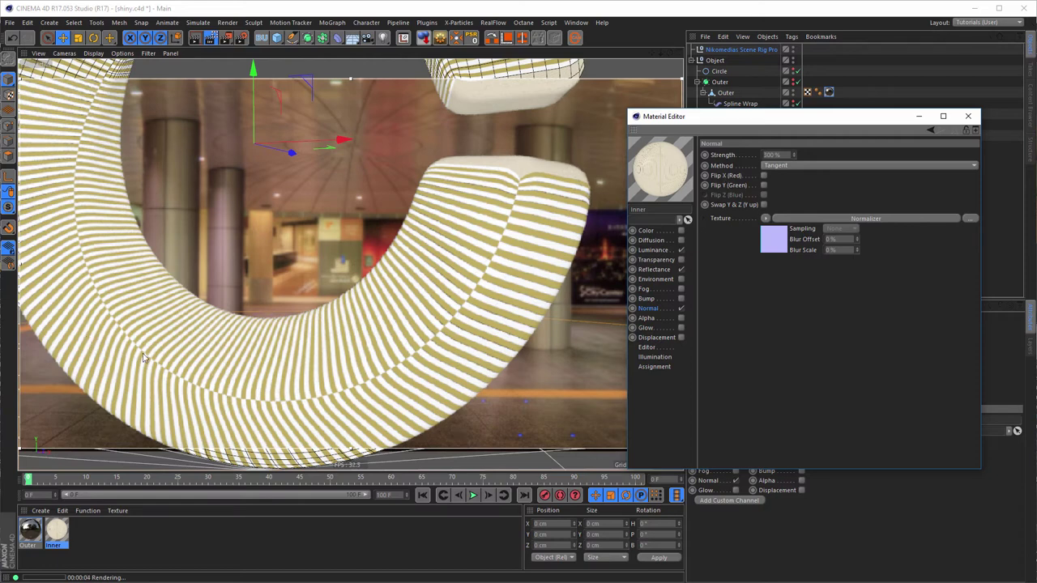
Try the Object method in the Inner material's Normal channel and switch back to Tangent
left_click(656, 271)
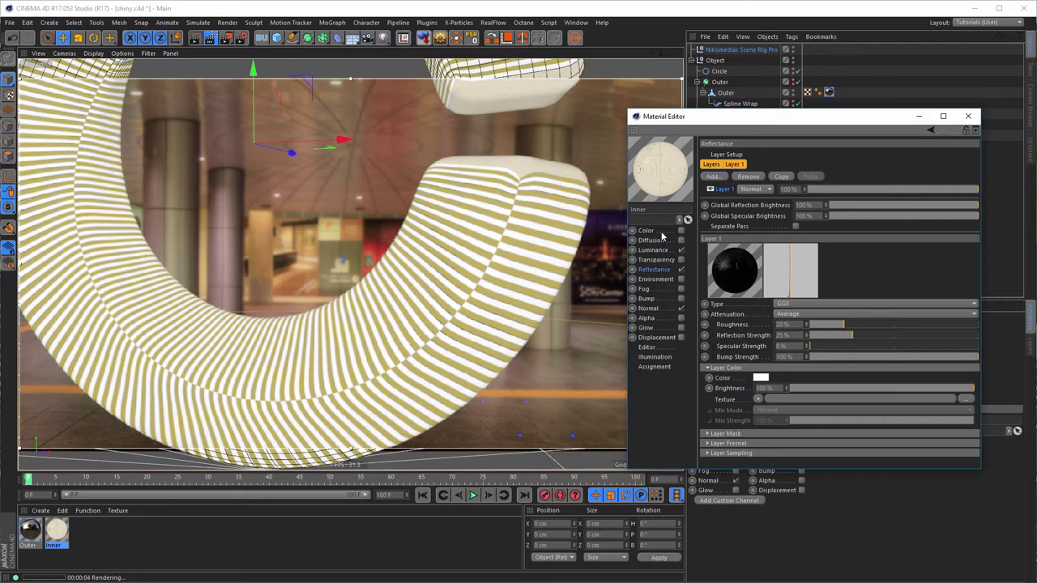
left_click(648, 309)
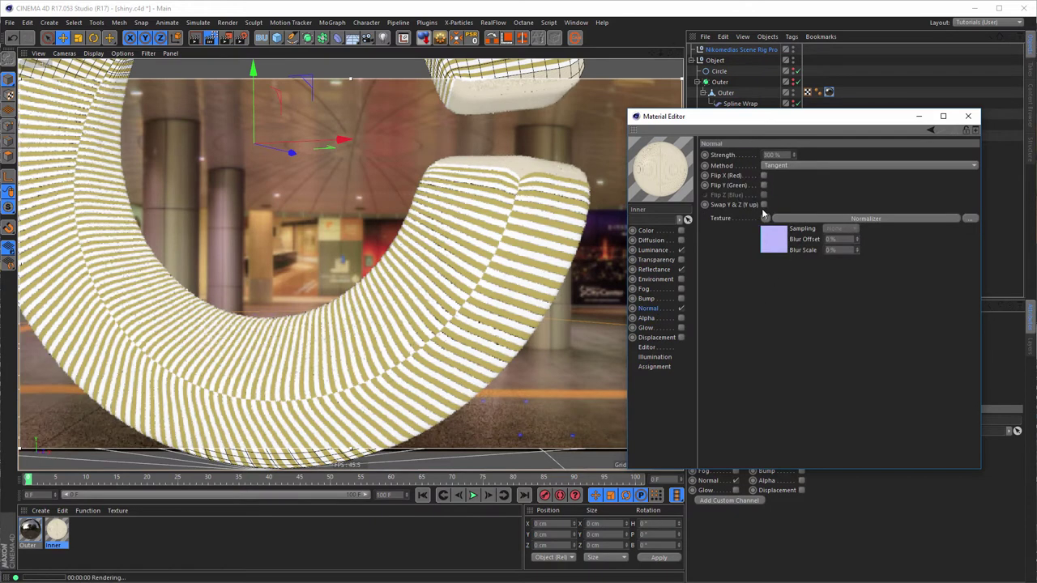
left_click(778, 166)
left_click(779, 187)
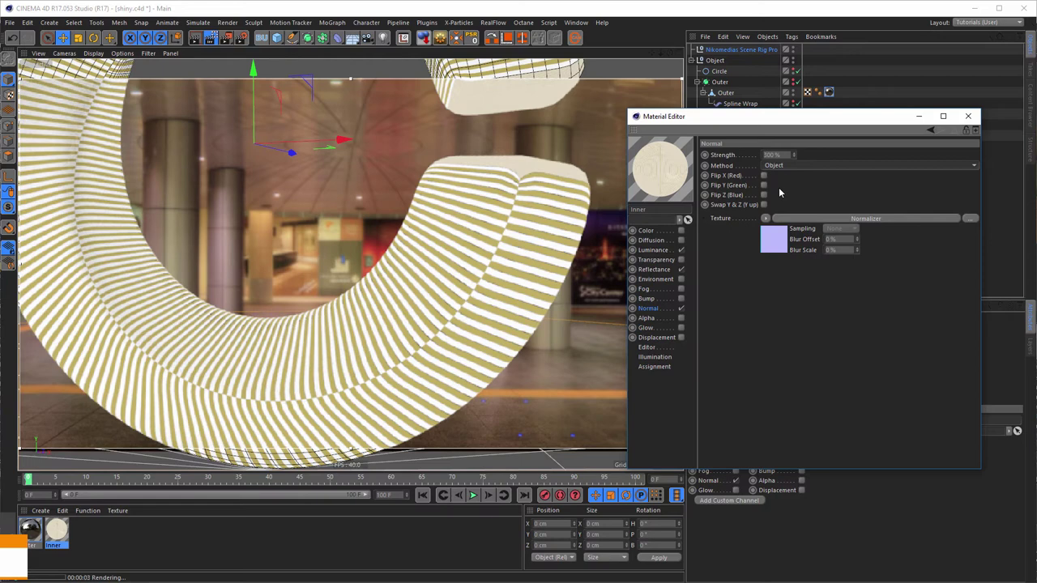
left_click(790, 168)
left_click(792, 177)
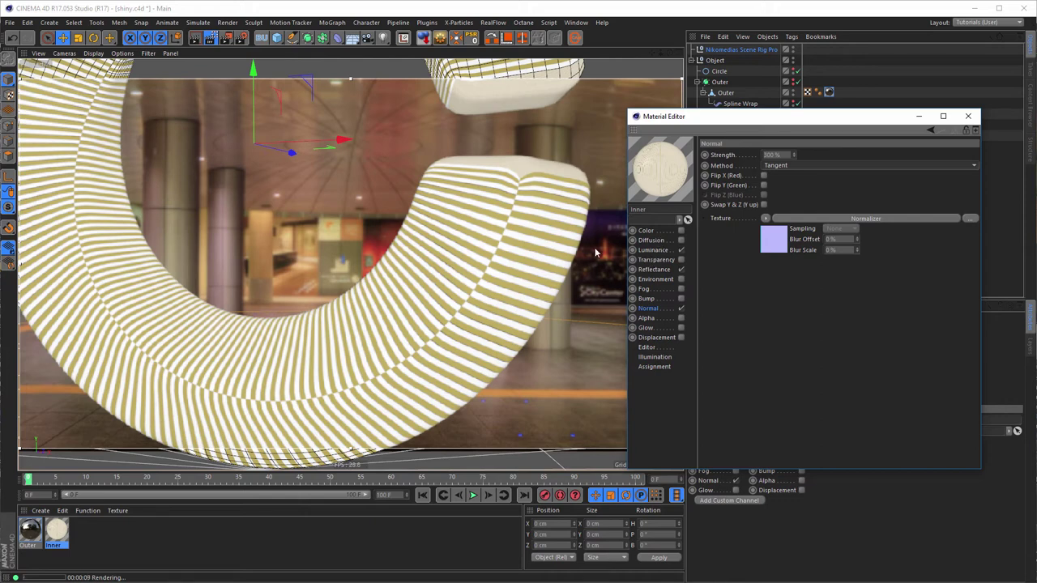
Show the Outer ring's subdivision surface again and activate the scene rig's camera
left_click_drag(886, 129, 882, 200)
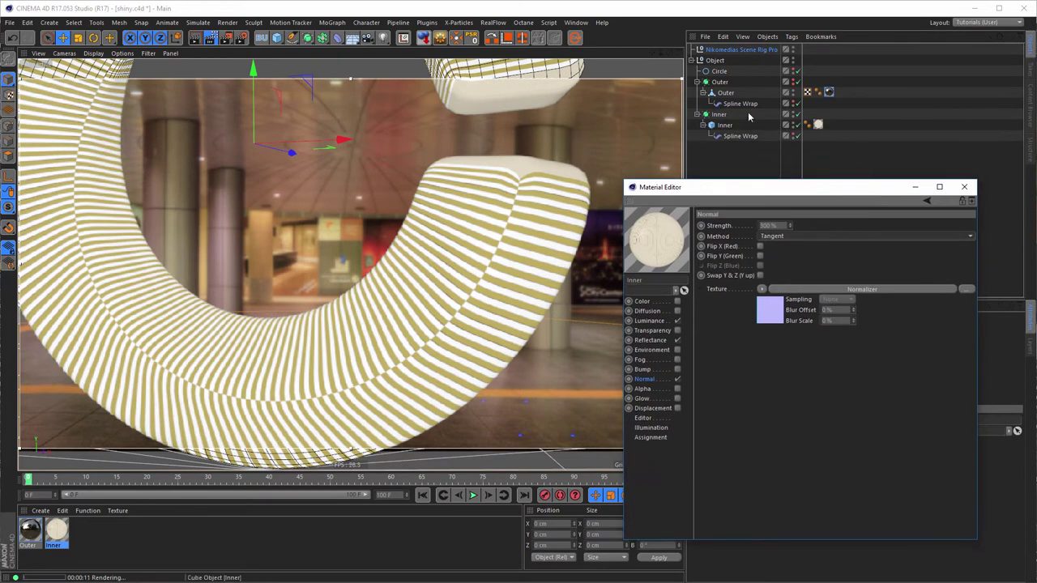
left_click(795, 84)
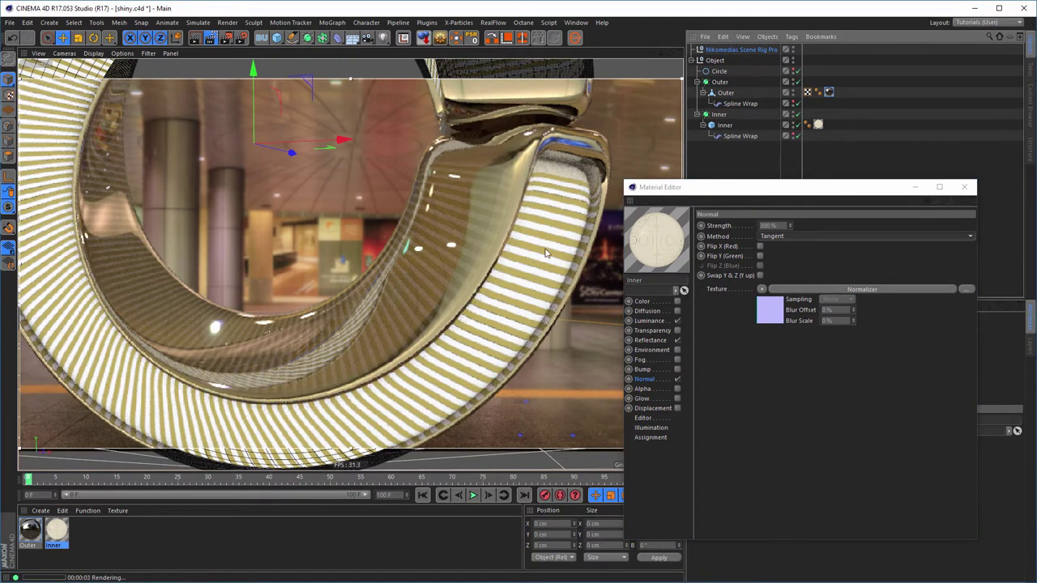
left_click_drag(750, 193, 453, 174)
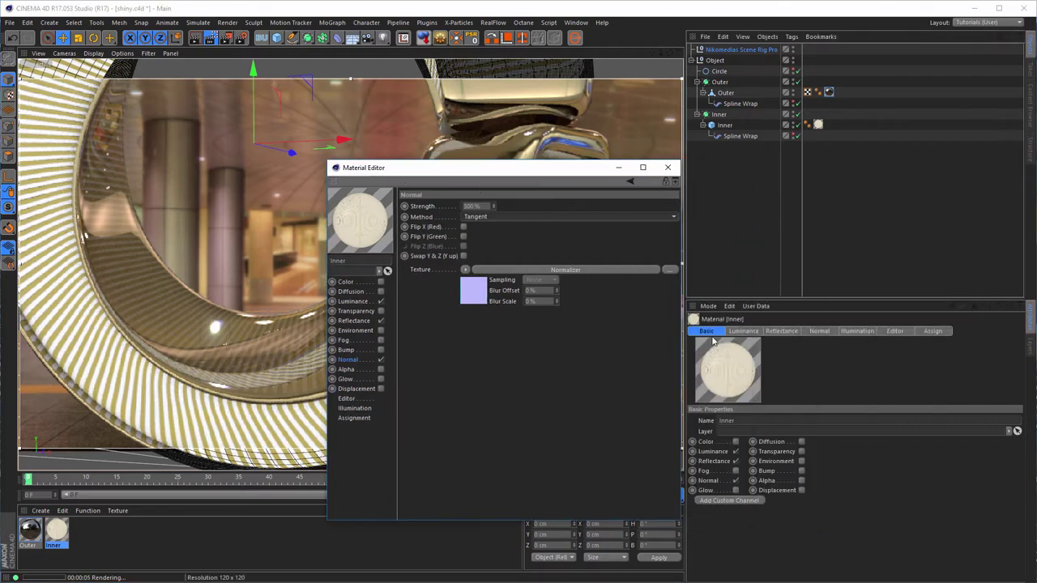
left_click(753, 50)
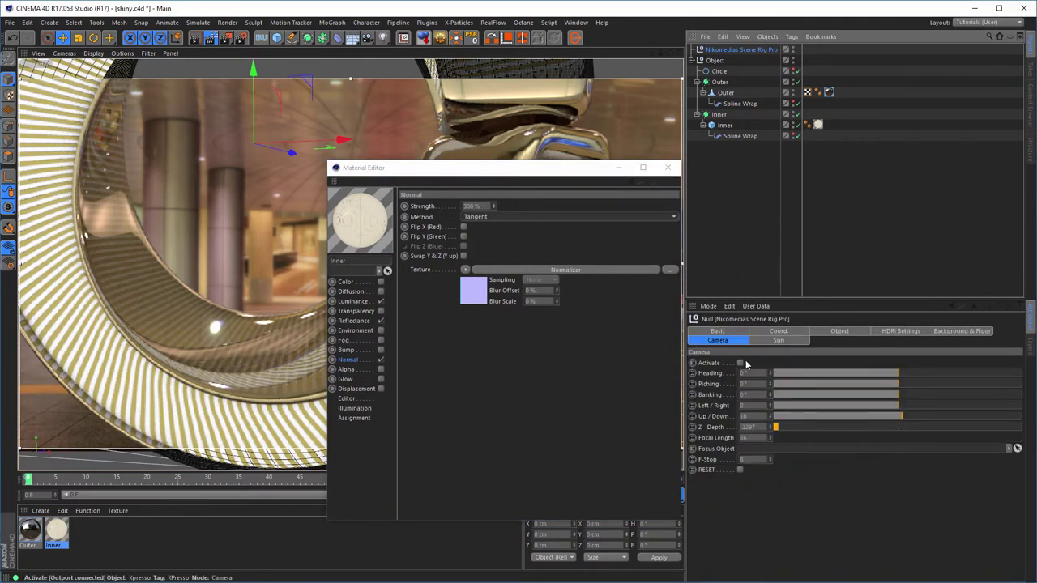
left_click(740, 362)
left_click_drag(527, 170, 806, 170)
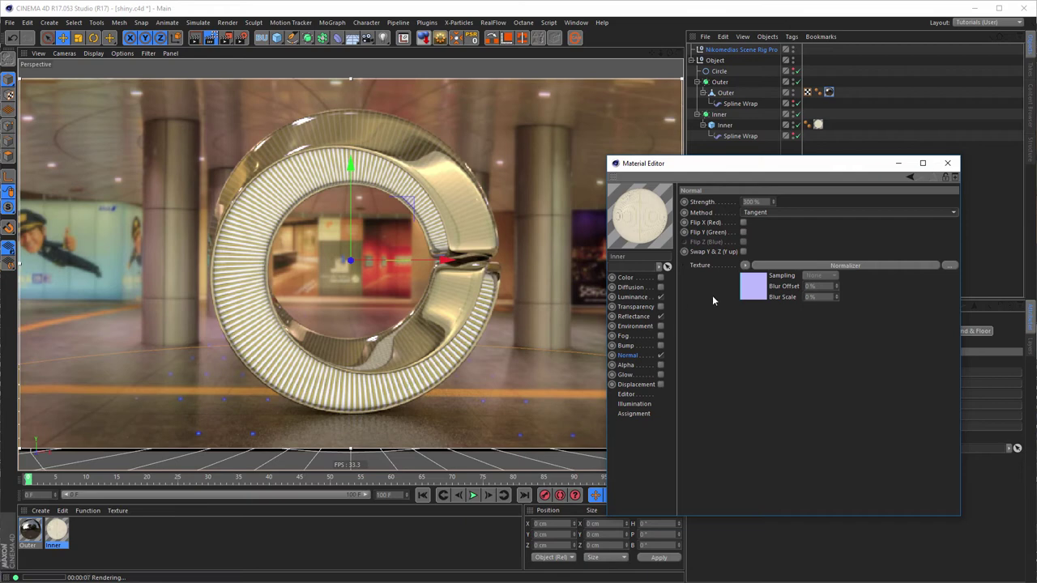
Stop the interactive render and inspect a full-quality render of the complete ring in the Picture Viewer
left_click(950, 163)
left_click(212, 37)
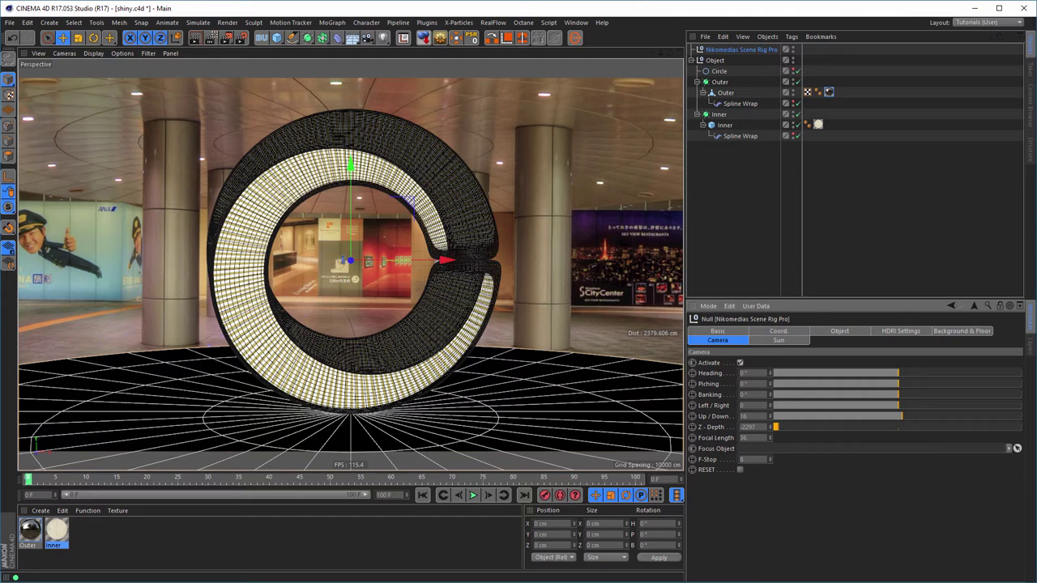
key("shift+F6")
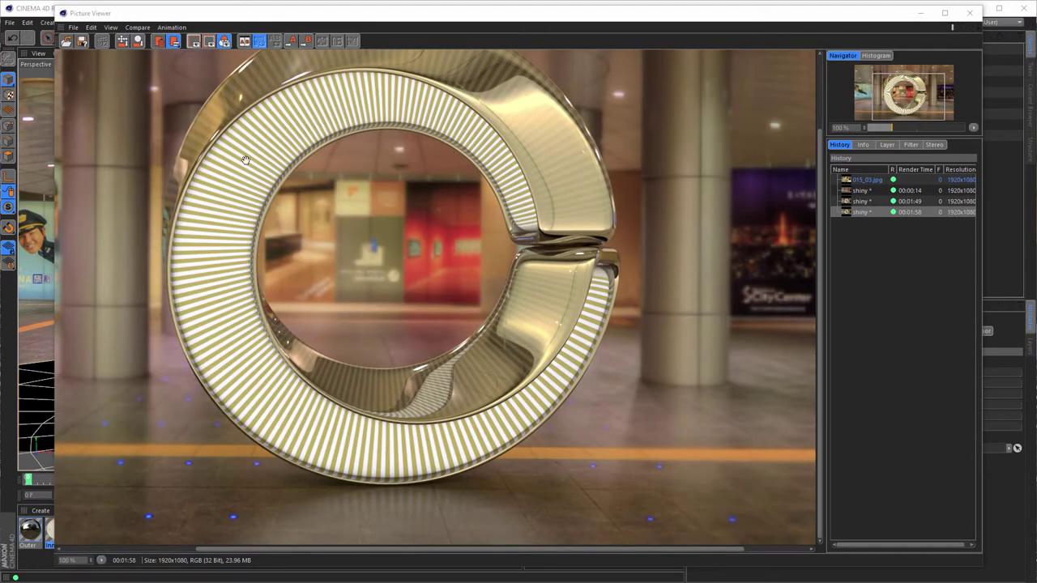
left_click(969, 13)
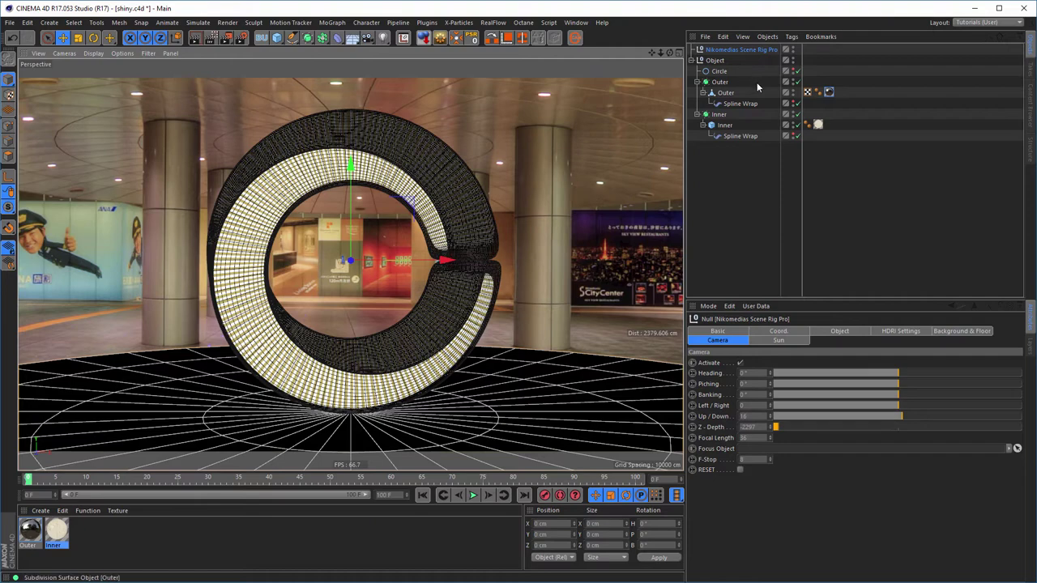
Deactivate the scene rig's camera and hide the Outer ring to work on the inner ring alone
left_click(740, 362)
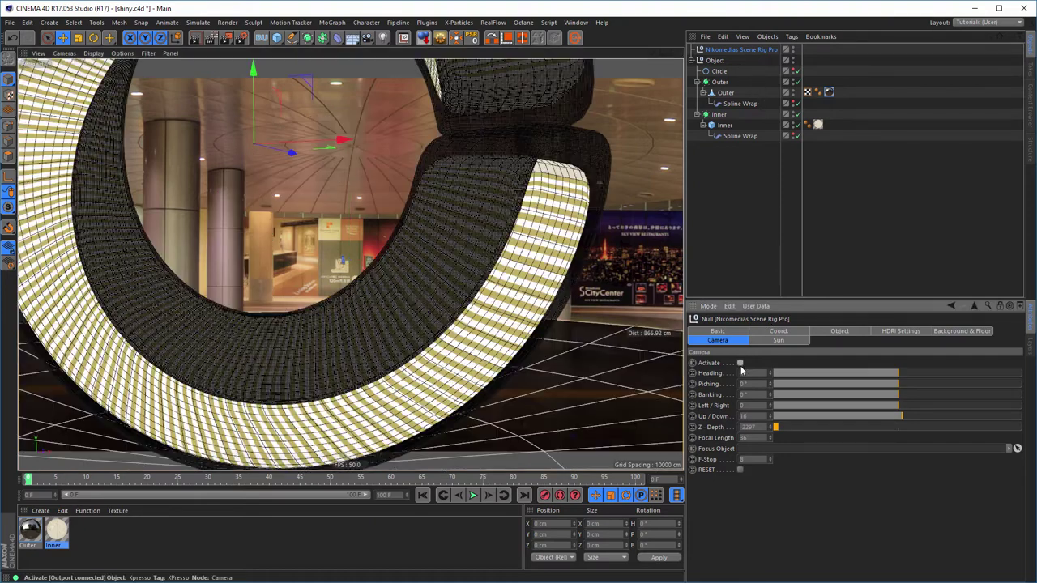
left_click(795, 81)
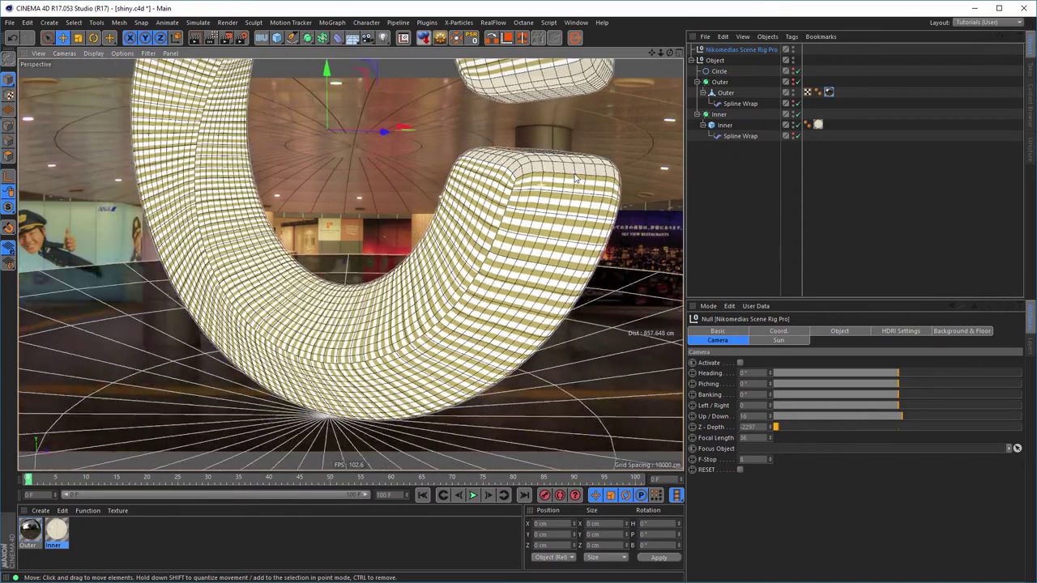
left_click_drag(575, 178, 453, 259, "alt")
Copy the Checkerboard shader from the Normalizer texture in the Inner material's Normal channel
left_click(54, 530)
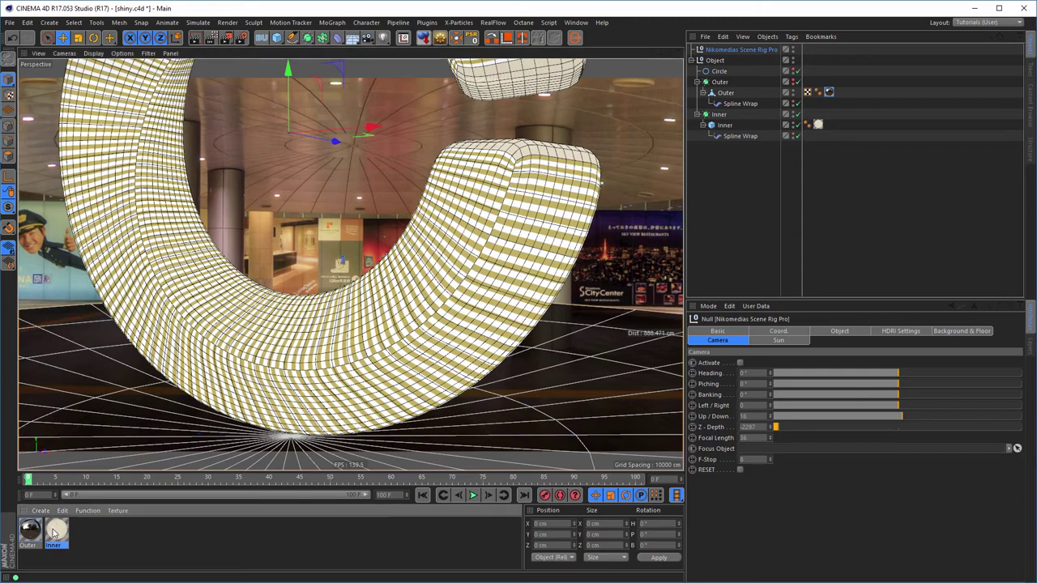
double_click(54, 531)
left_click_drag(243, 75, 862, 111)
left_click(787, 222)
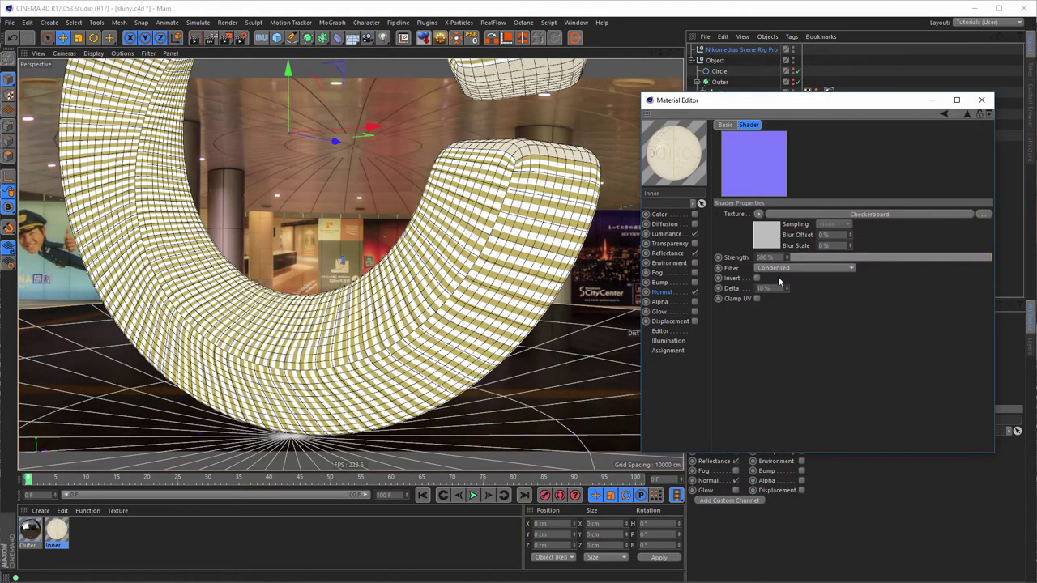
right_click(739, 215)
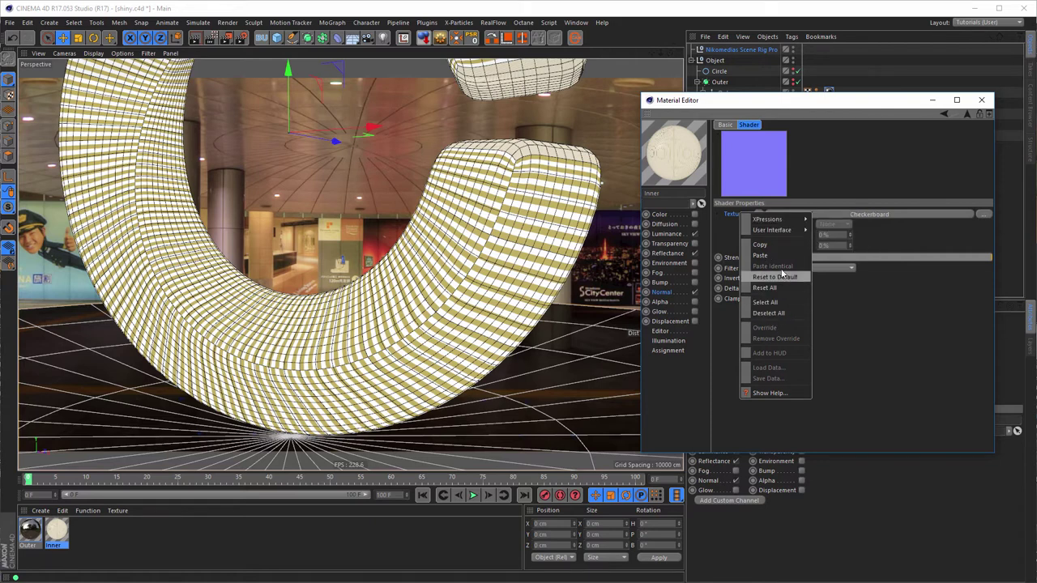
left_click(776, 244)
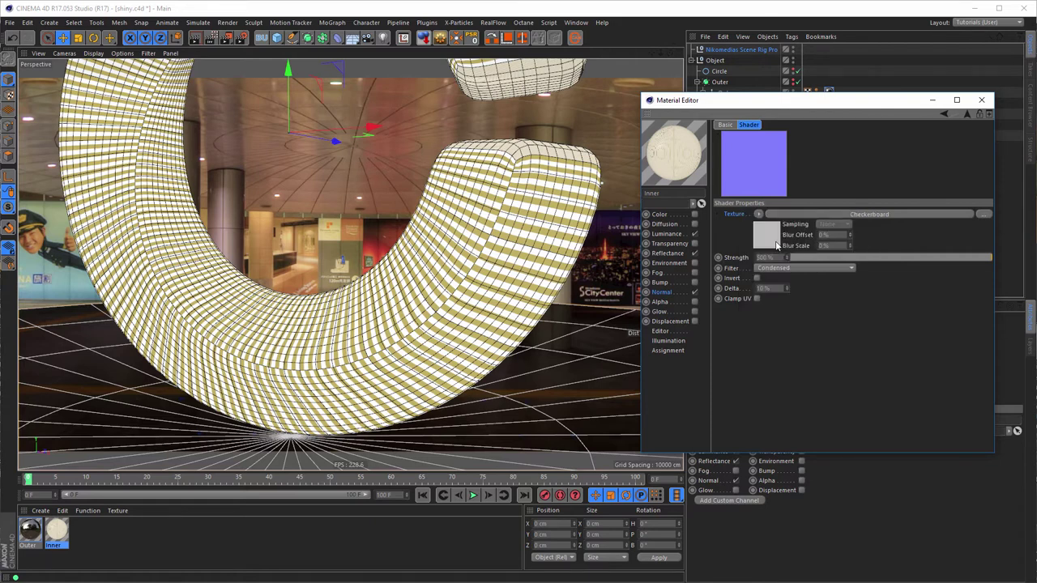
Replace the Inner material's Normal channel with Displacement, using the copied Checkerboard shader as its texture
left_click(694, 293)
left_click(694, 321)
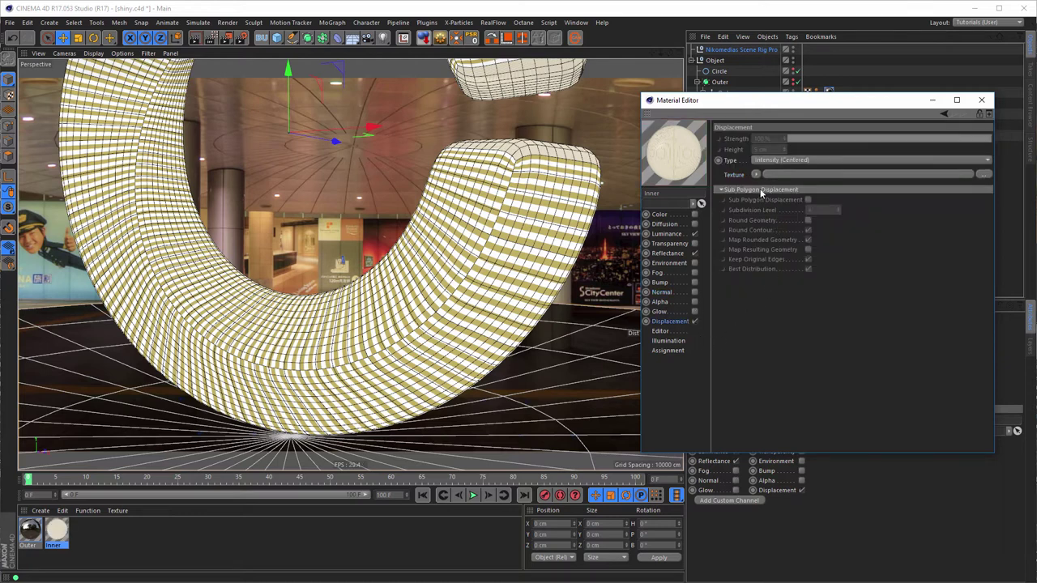
right_click(736, 174)
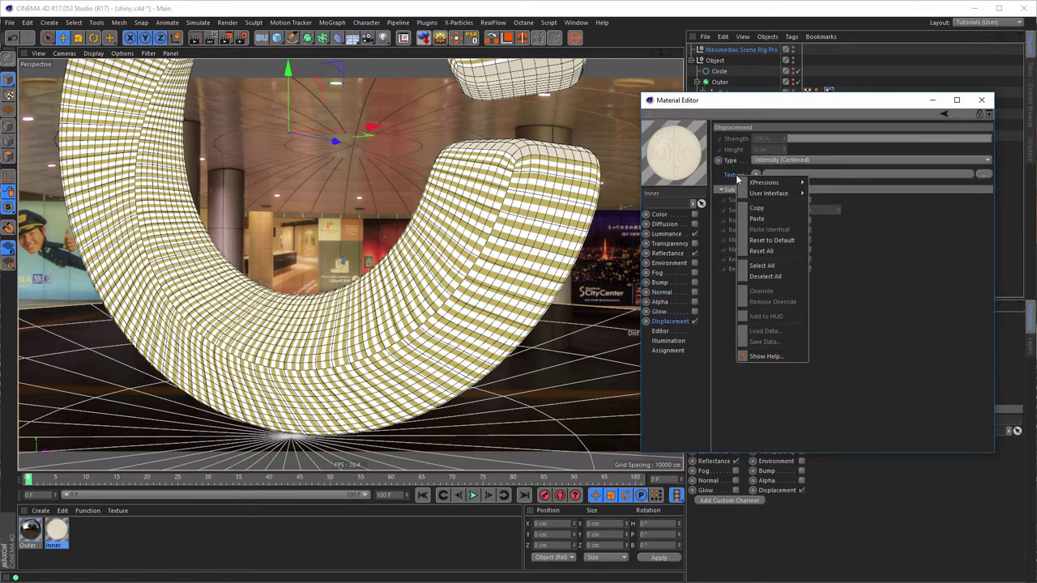
left_click(762, 222)
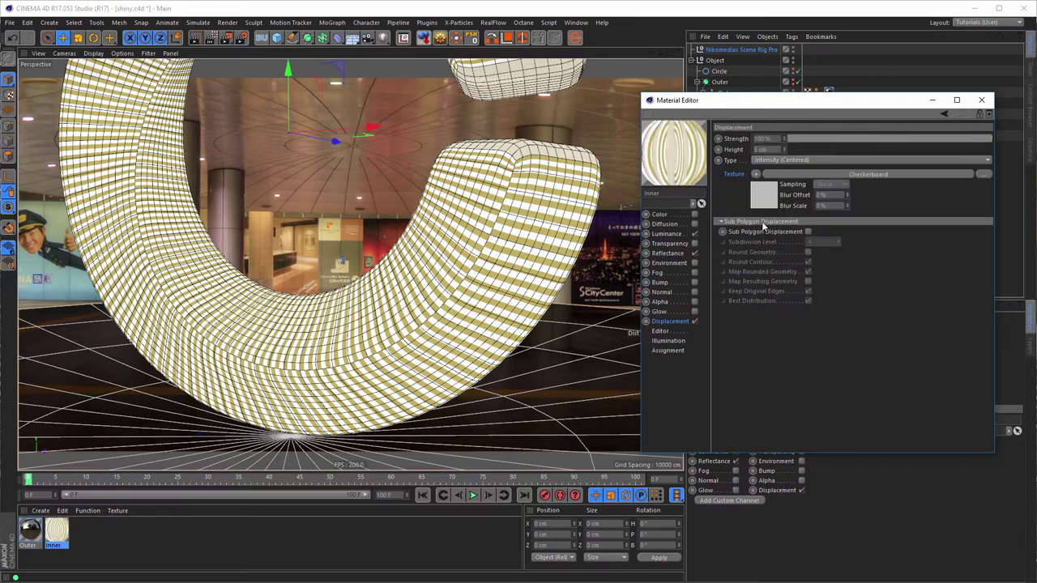
Set the Inner material's displacement height to 1 cm and start an interactive render of the viewport
left_click(768, 149)
type("1")
key("Return")
left_click(195, 39)
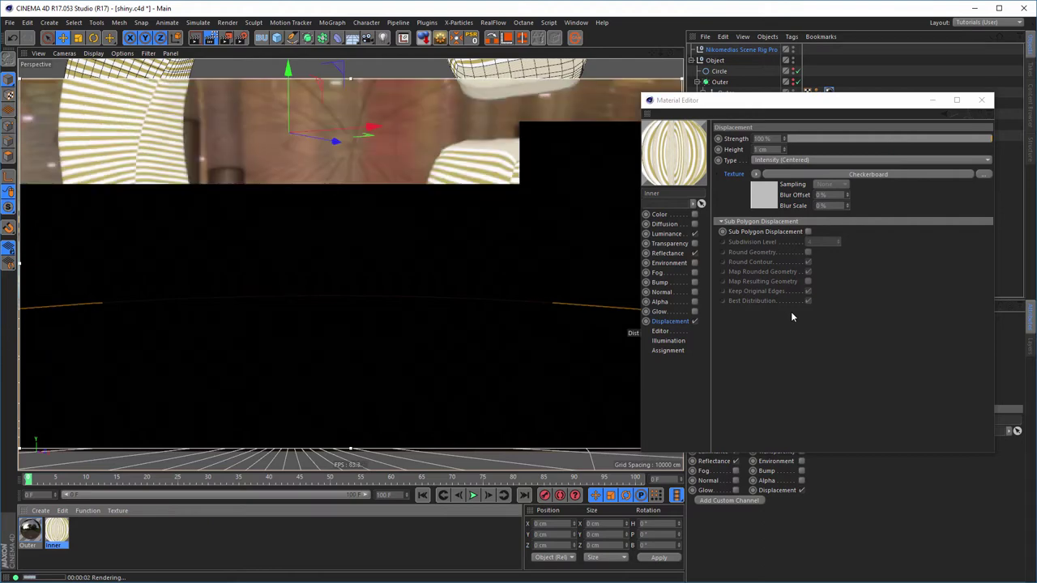
Make Low GI the active render setting for the test renders
left_click(226, 38)
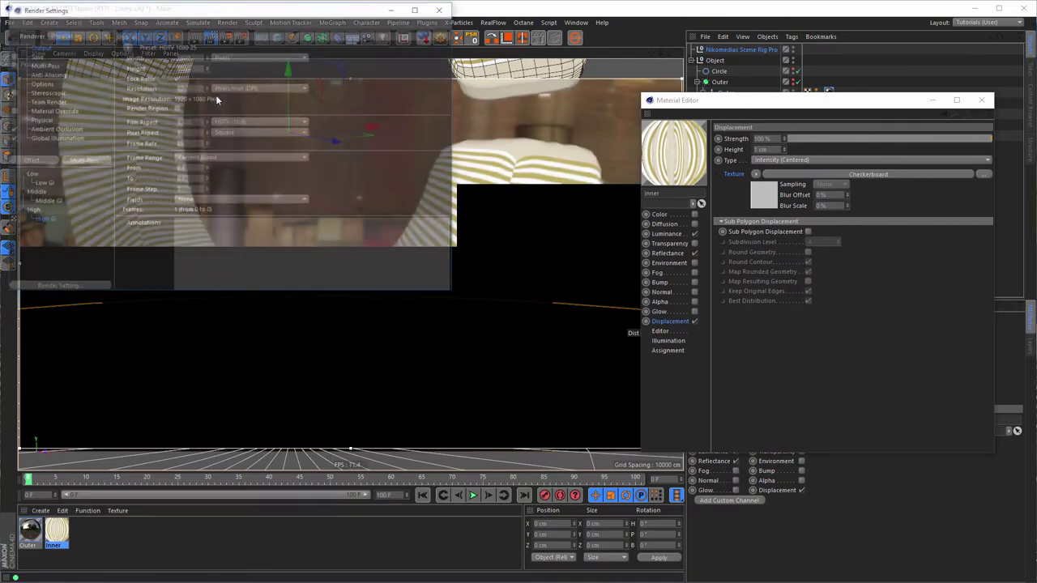
left_click(11, 185)
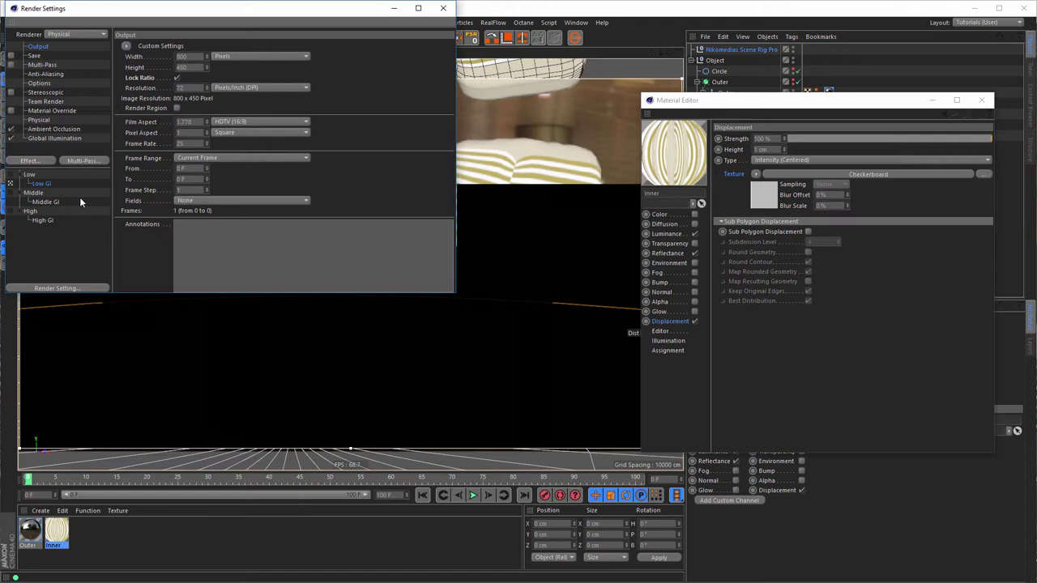
left_click(437, 51)
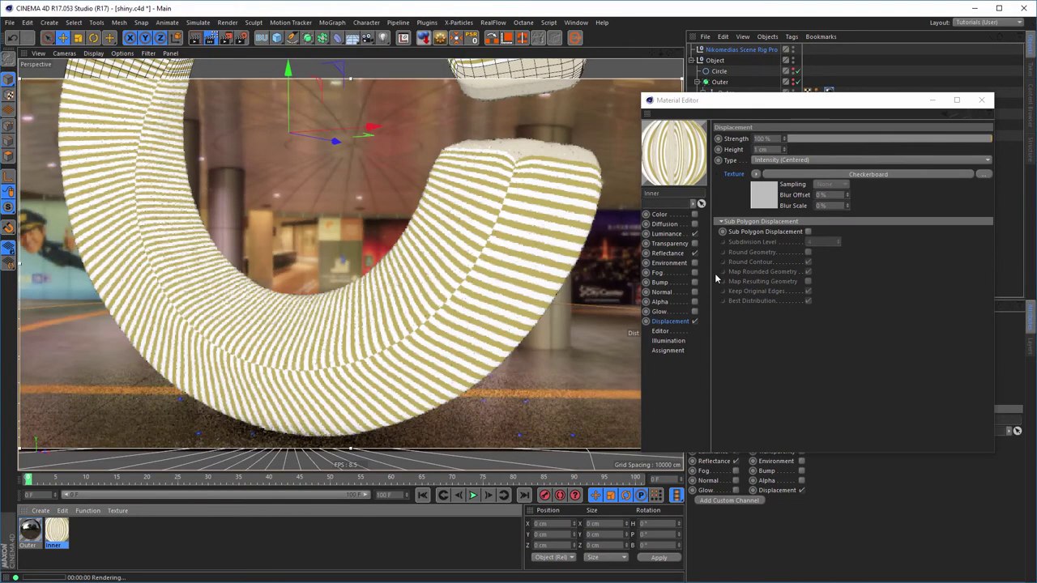
Enable Sub Polygon Displacement on the Inner material and set the displacement height to 5 cm
left_click(808, 232)
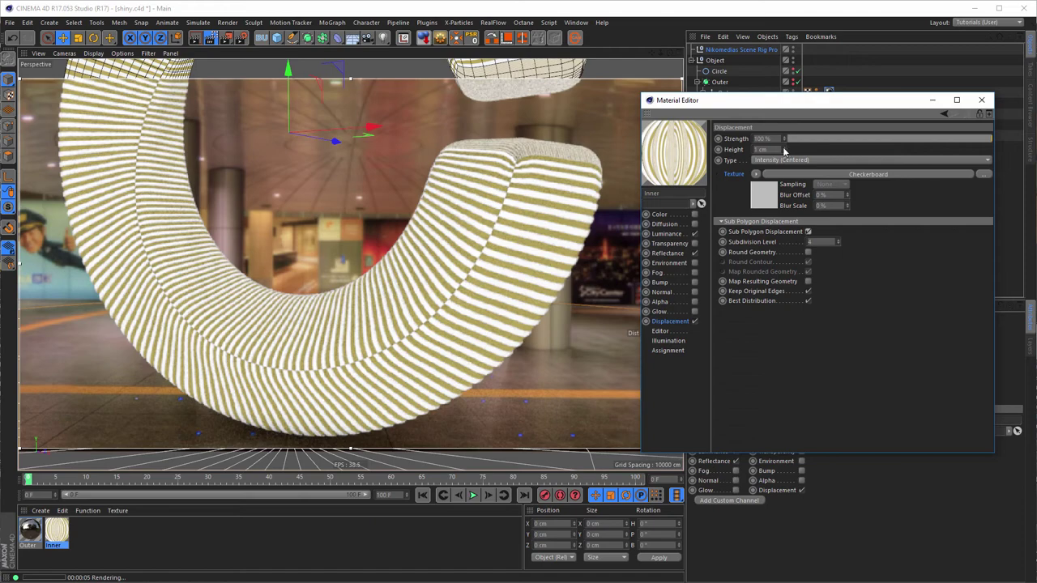
type("5")
key("Return")
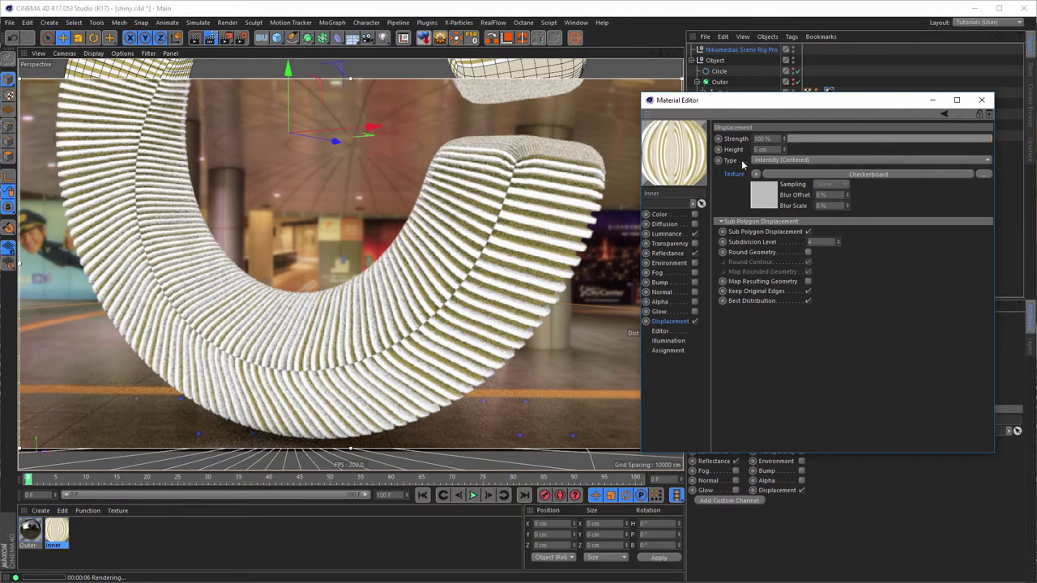
Change the Inner material's displacement type to Intensity and move the material editor clear of the render
left_click(774, 160)
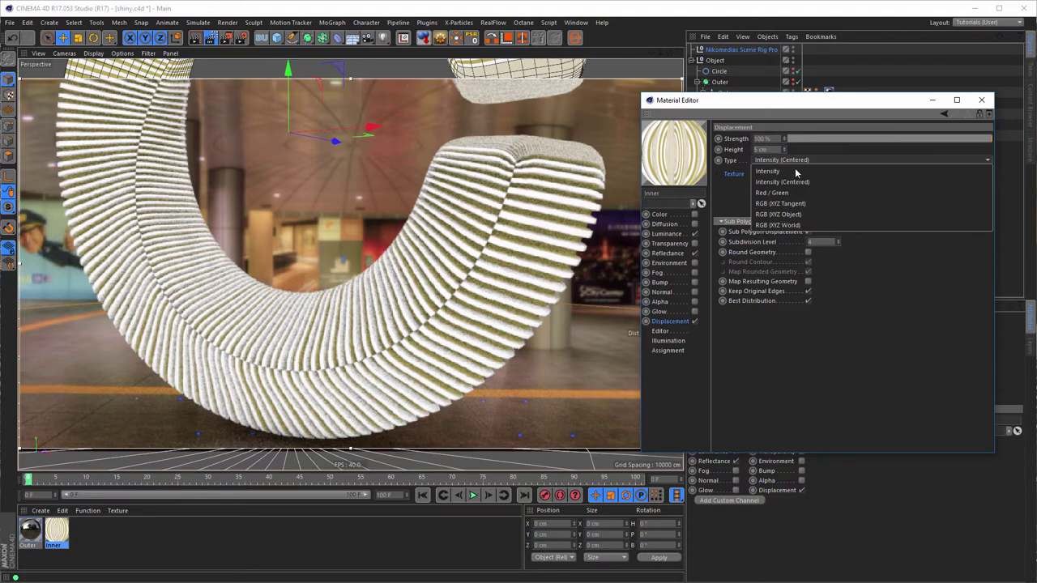
left_click(802, 171)
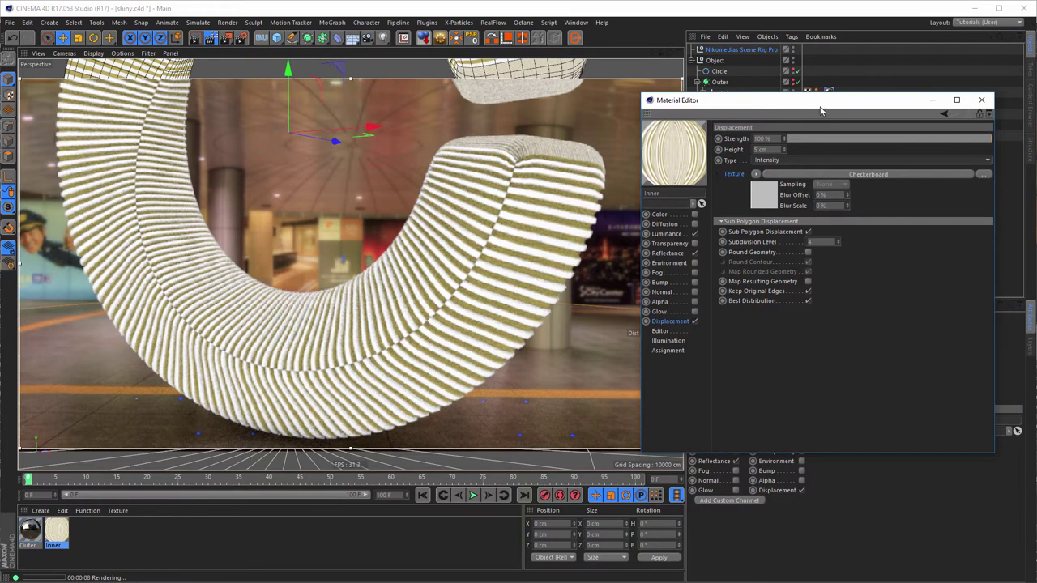
left_click_drag(726, 100, 882, 166)
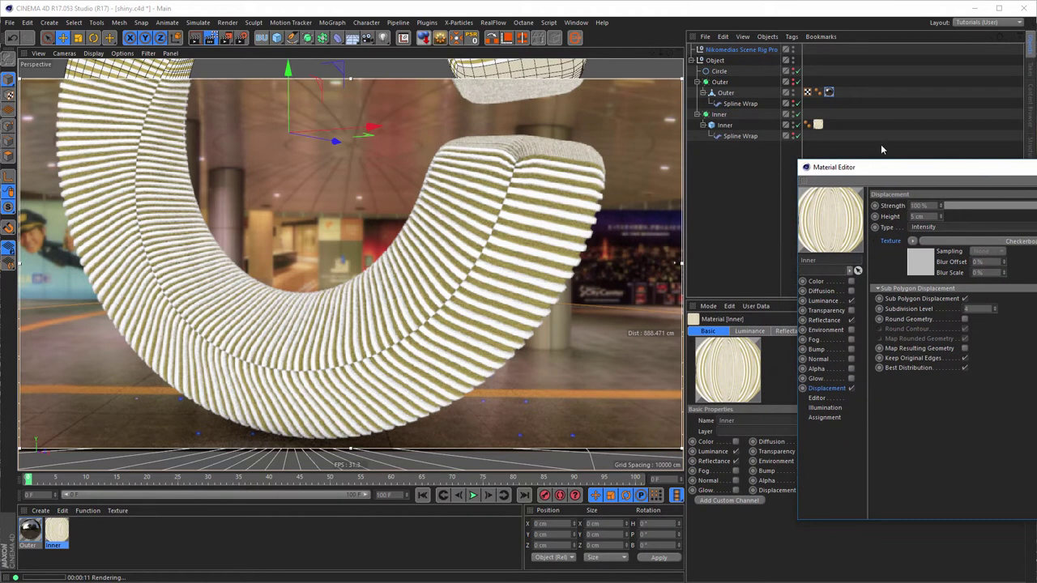
Render the viewport again to check the inner ring's stripes with the Intensity displacement
left_click(794, 81)
key("ctrl+r")
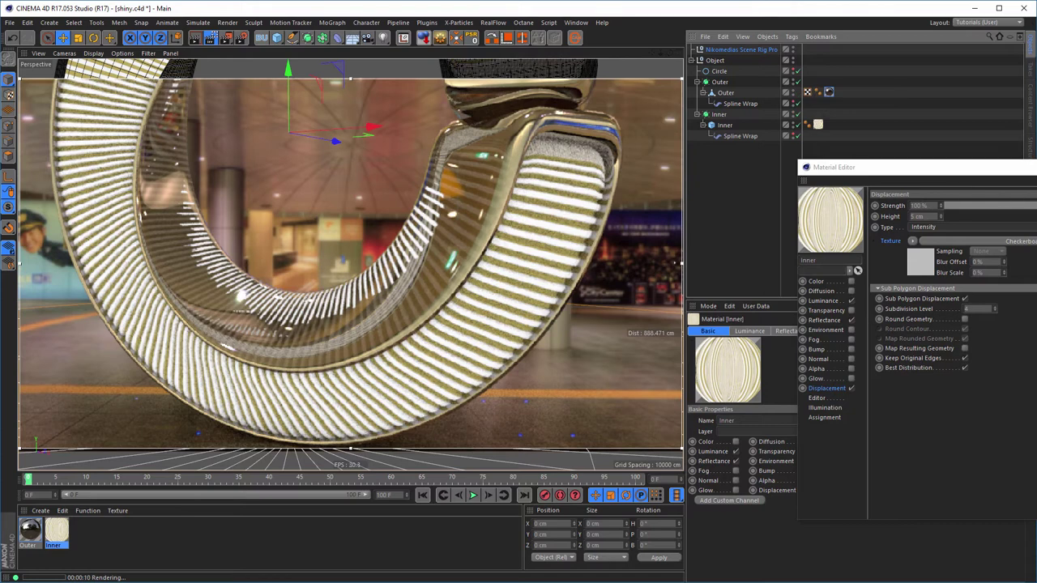
left_click(1033, 167)
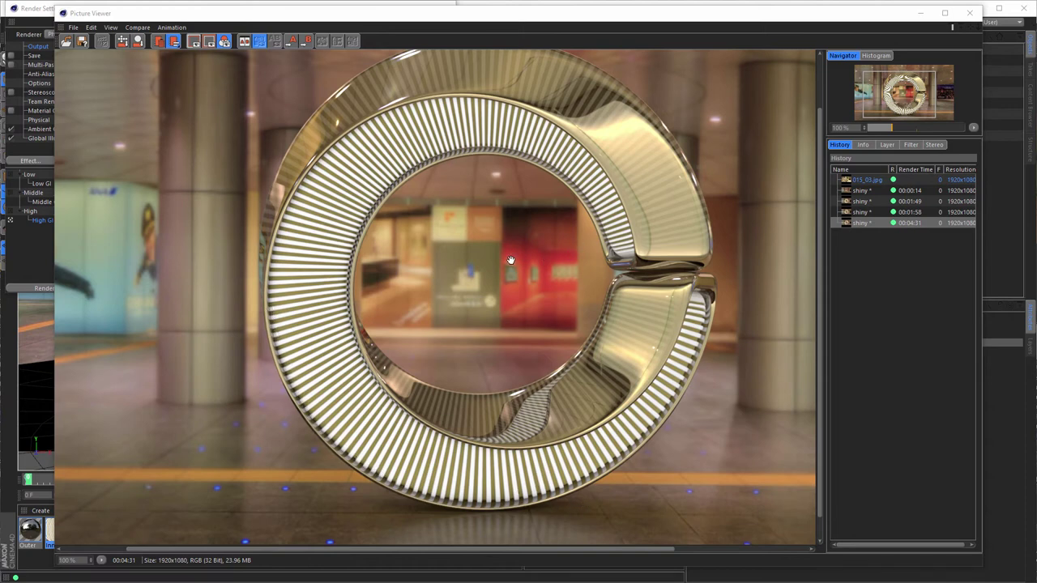
Save the High GI render as shiny.psd on the Desktop in Photoshop (PSD) format at 16 bits/channel and close the render windows
left_click(503, 19)
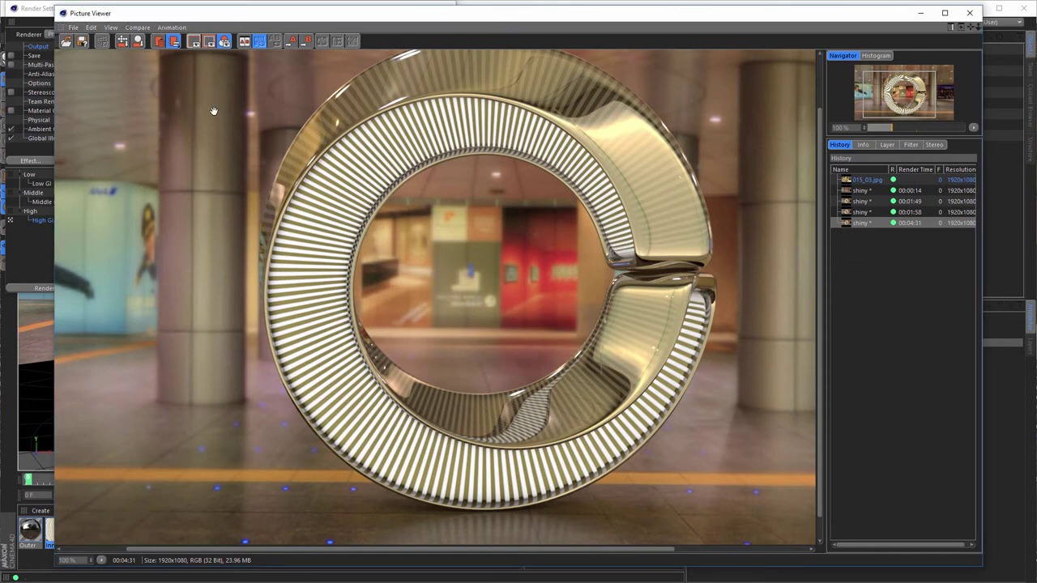
left_click(75, 28)
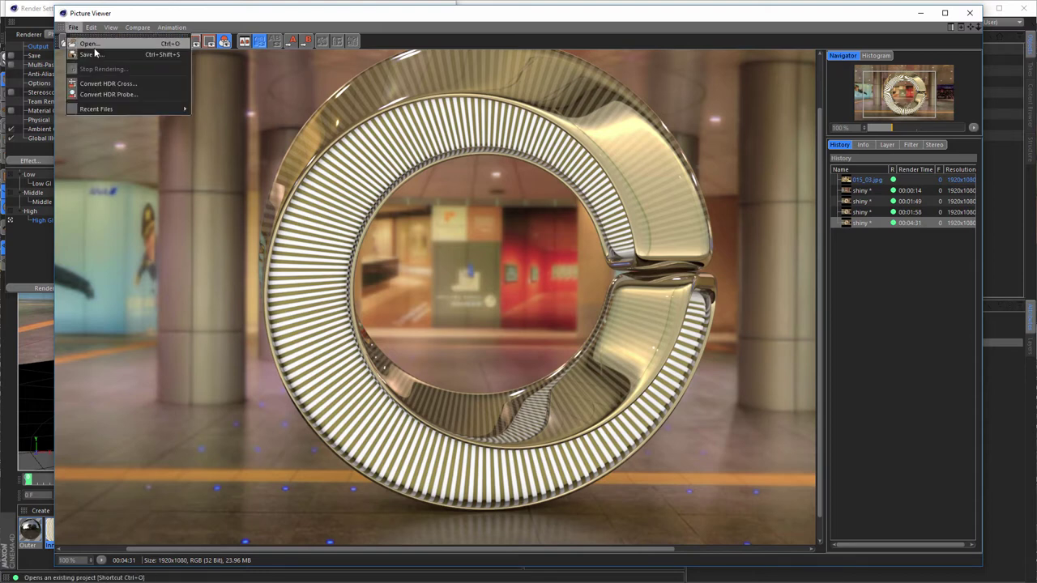
left_click(91, 54)
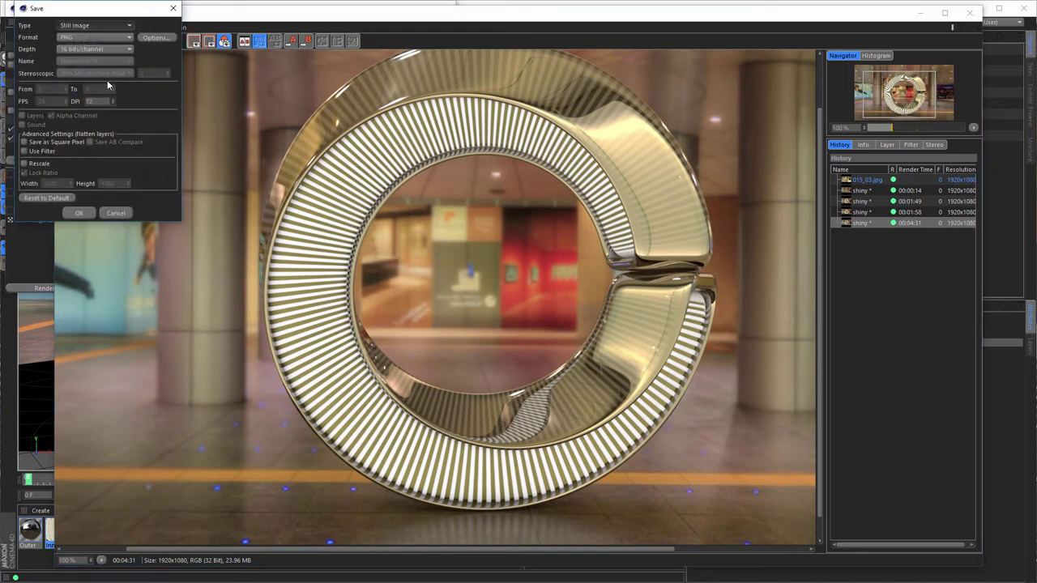
left_click(81, 37)
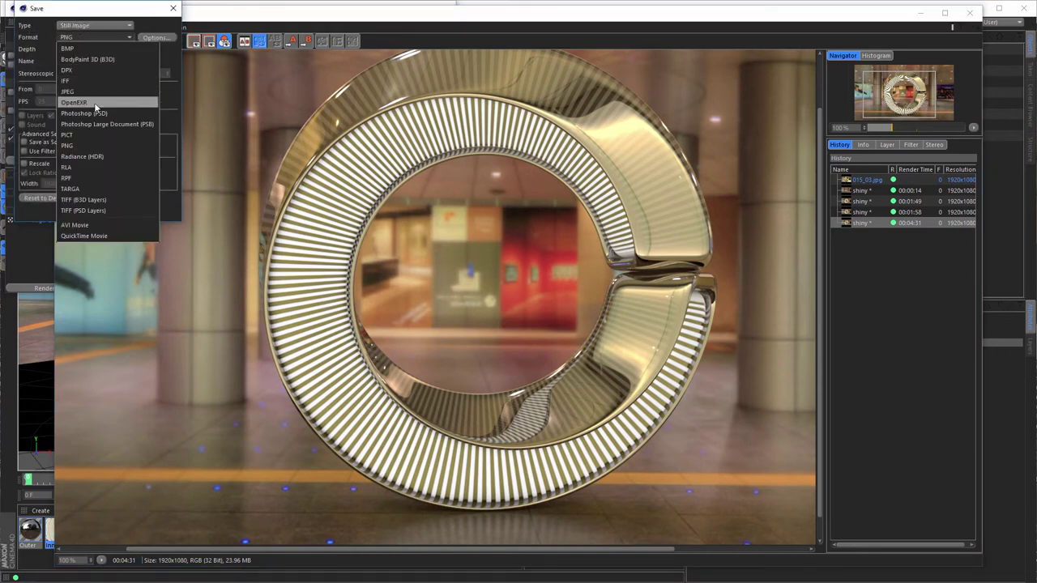
left_click(137, 112)
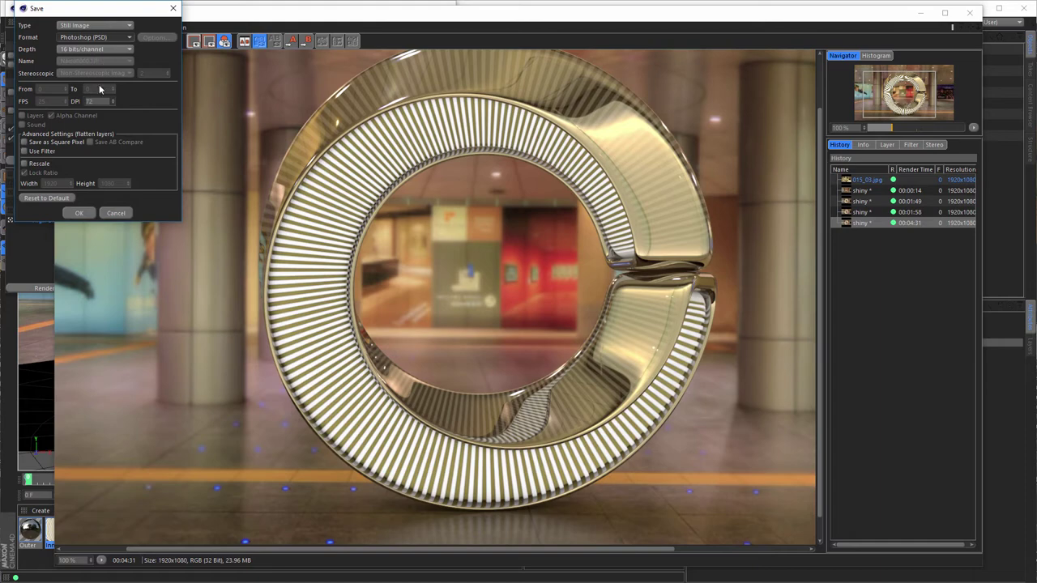
left_click(79, 214)
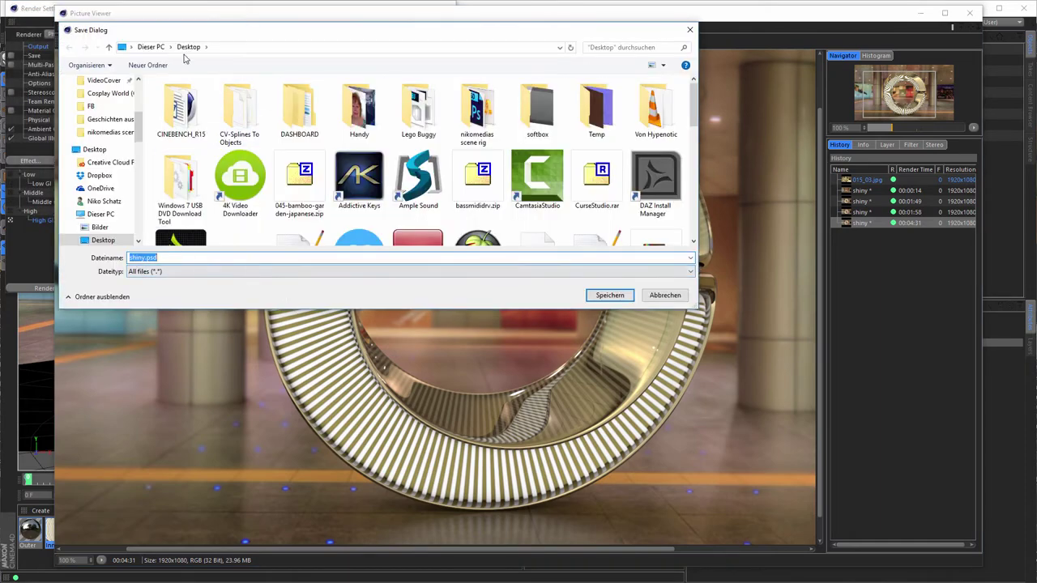
left_click(595, 297)
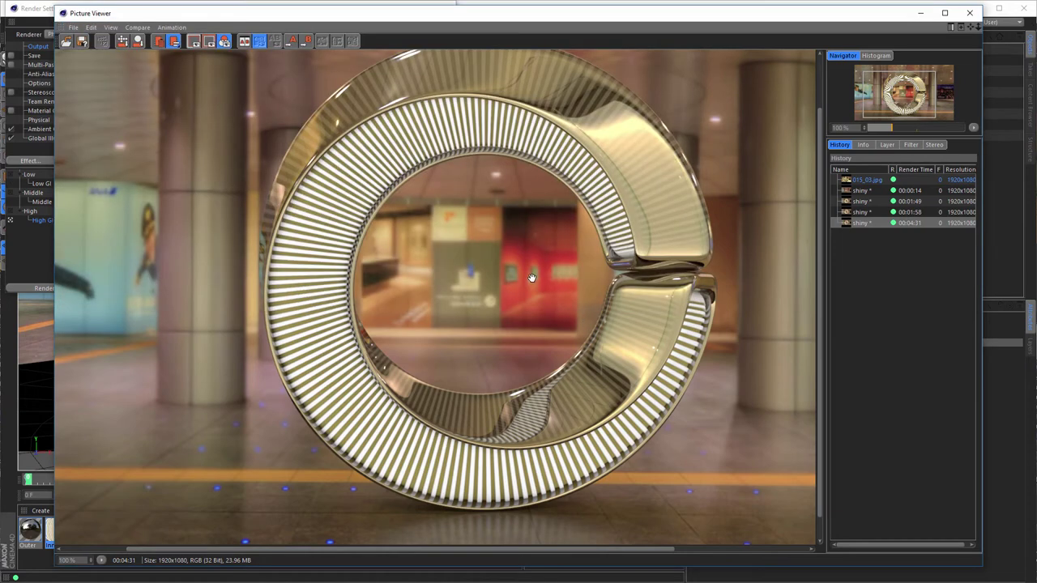
left_click(969, 12)
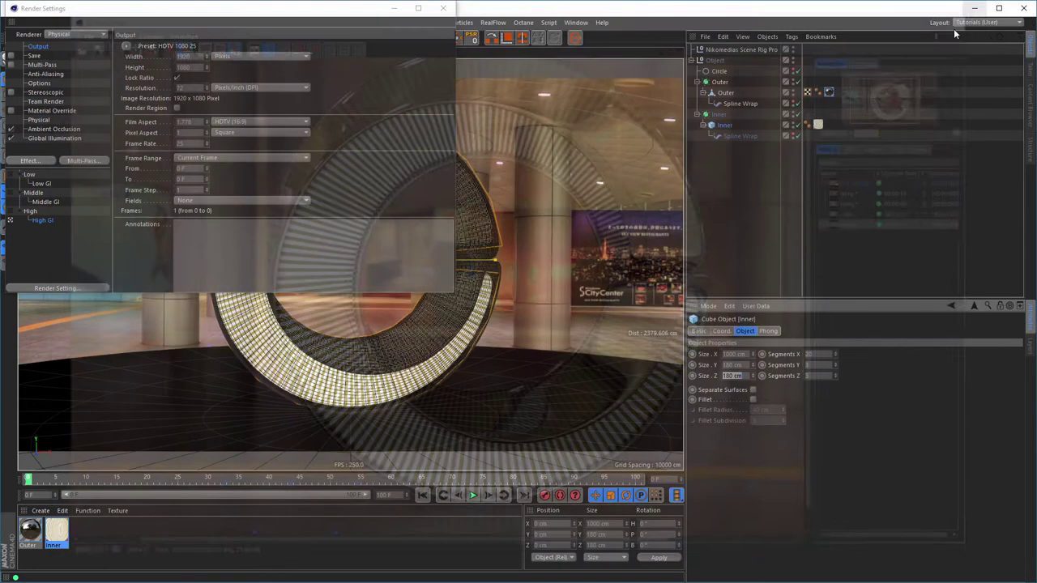
left_click(444, 9)
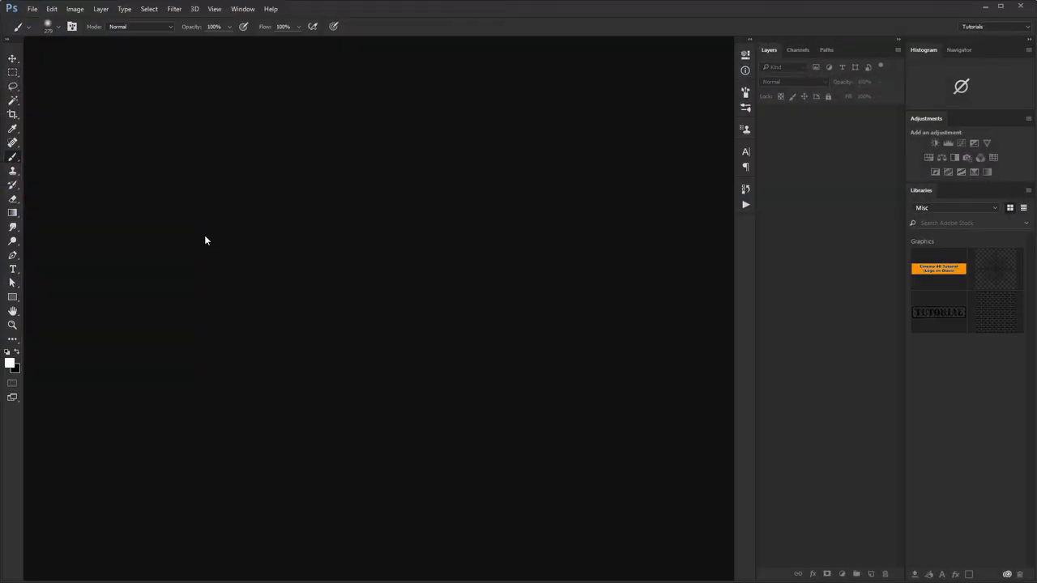
Switch to Photoshop and open shiny.psd from the Desktop
left_click(32, 9)
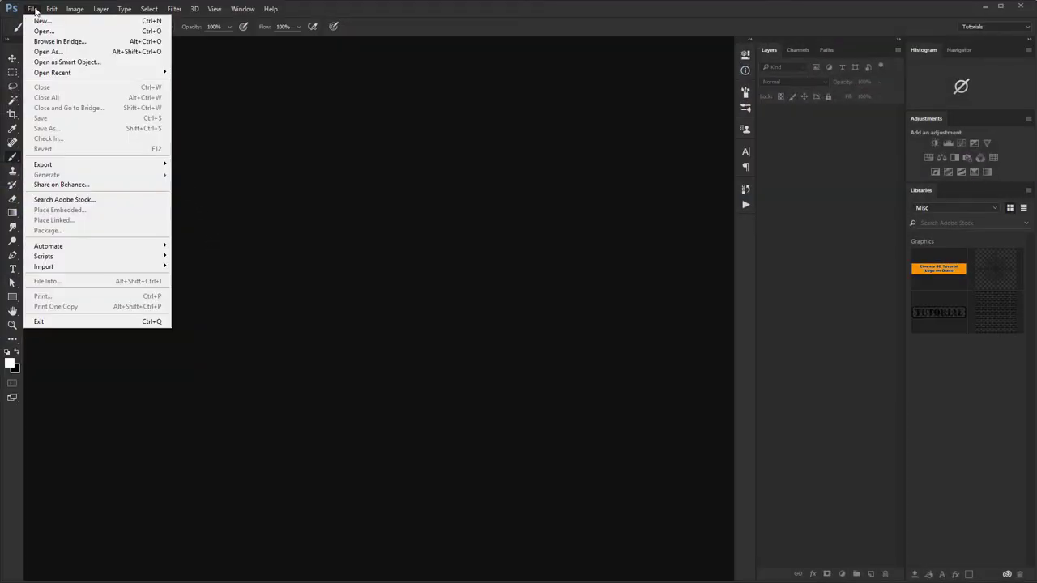
left_click(41, 33)
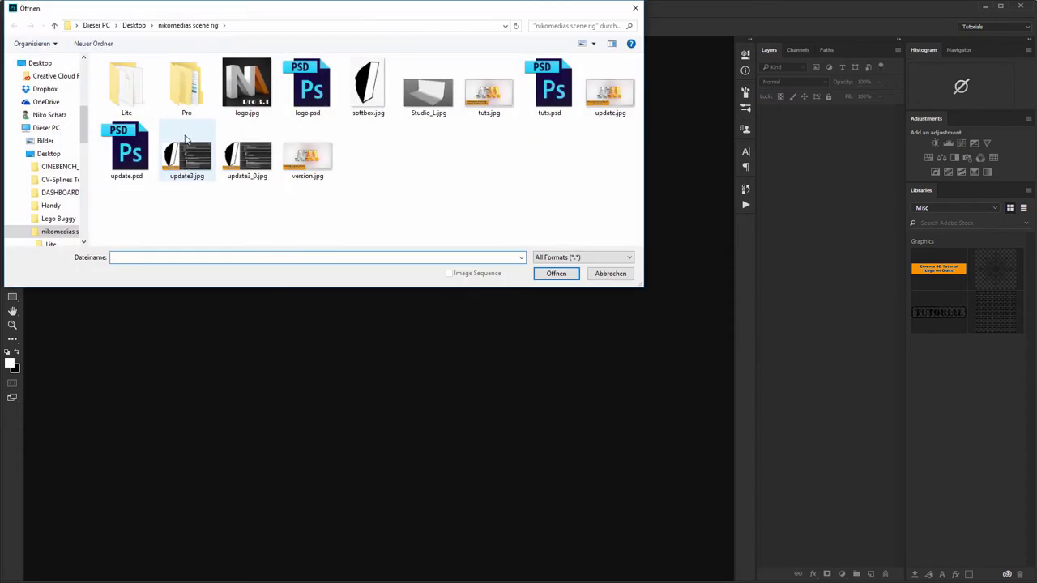
left_click(77, 28)
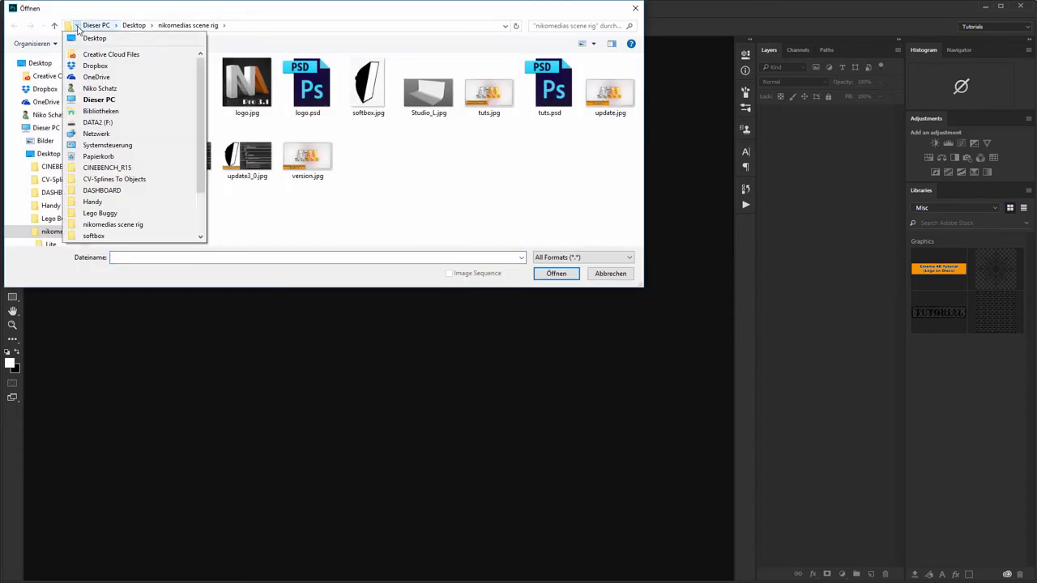
left_click(93, 37)
left_click(173, 257)
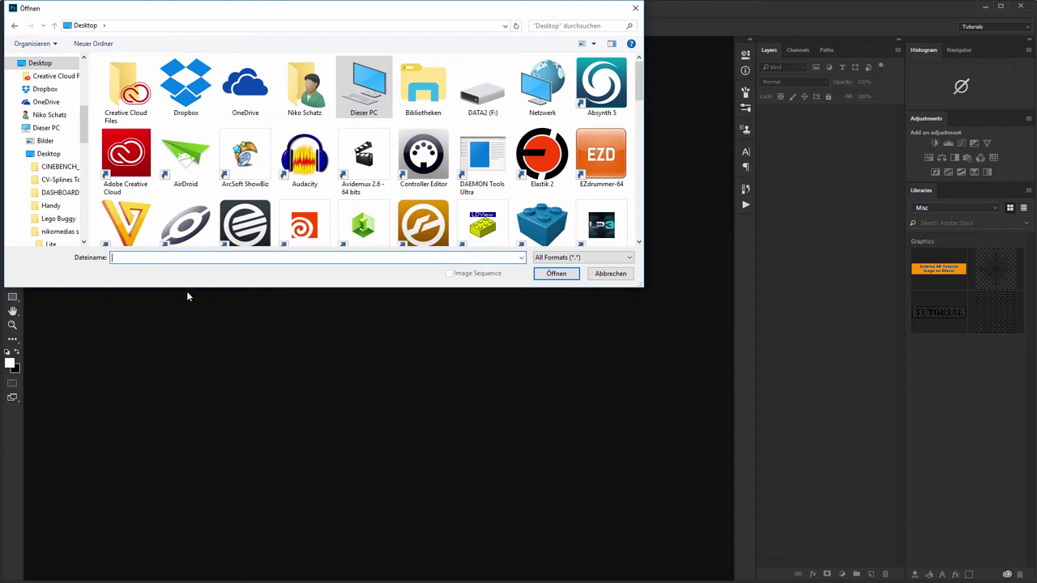
type("shiny")
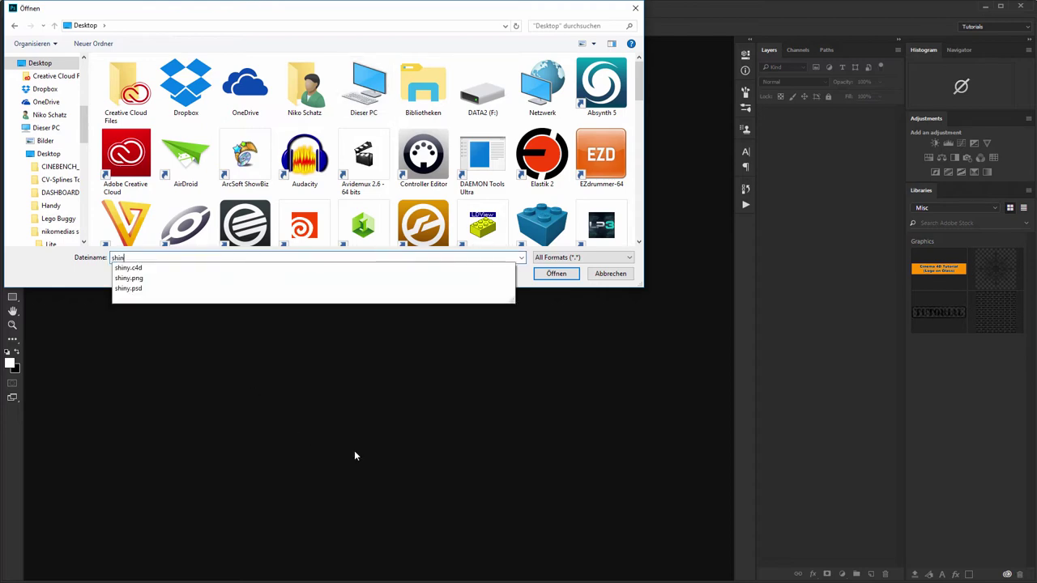
key("Down")
key("Down")
key("Down")
key("Return")
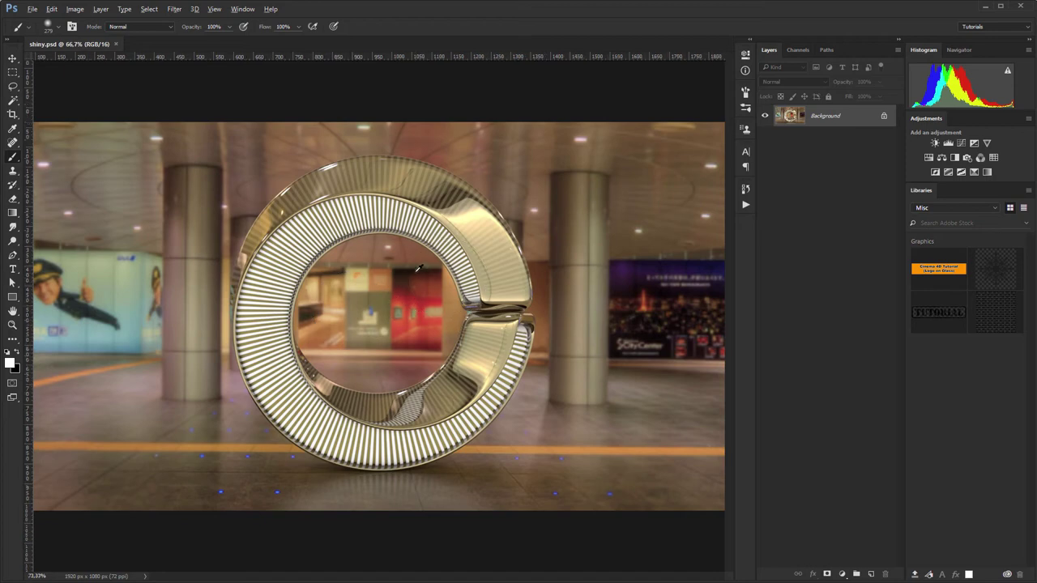
Duplicate the Background layer and convert the copy to a smart object
scroll(418, 268, "up", 2, "alt")
scroll(418, 268, "down", 3, "alt")
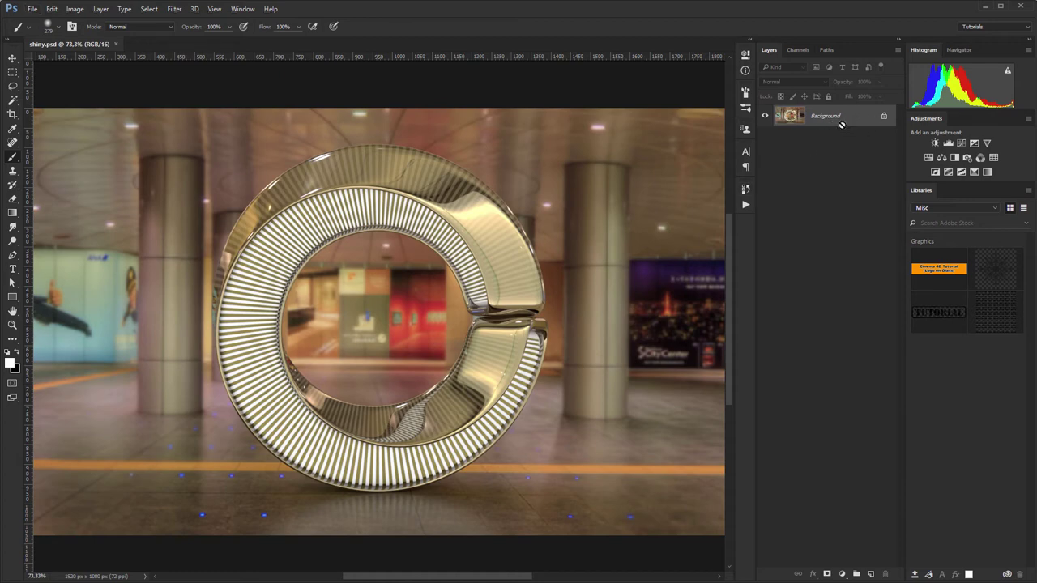
key("ctrl+j")
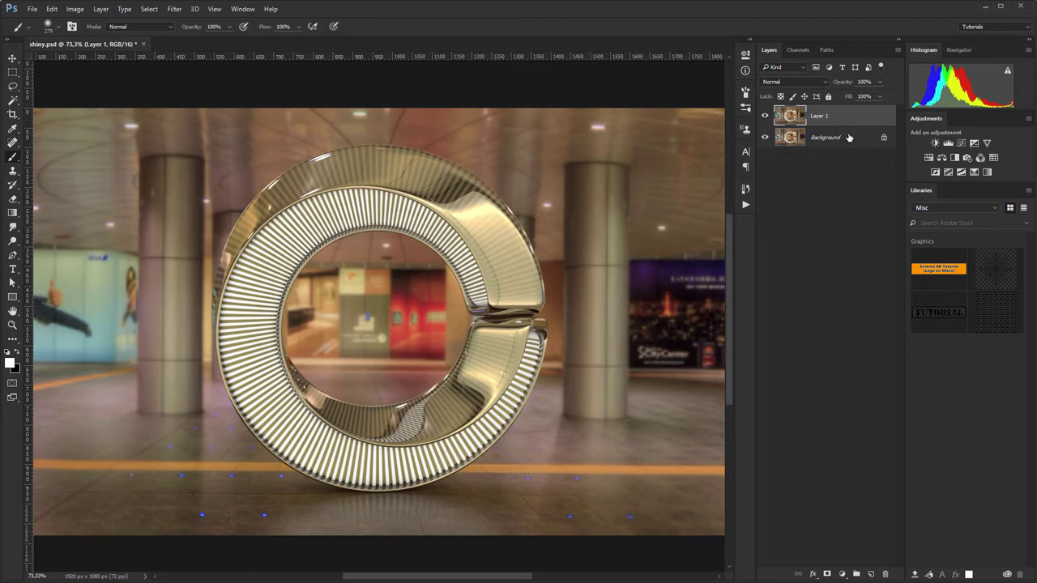
left_click(805, 139)
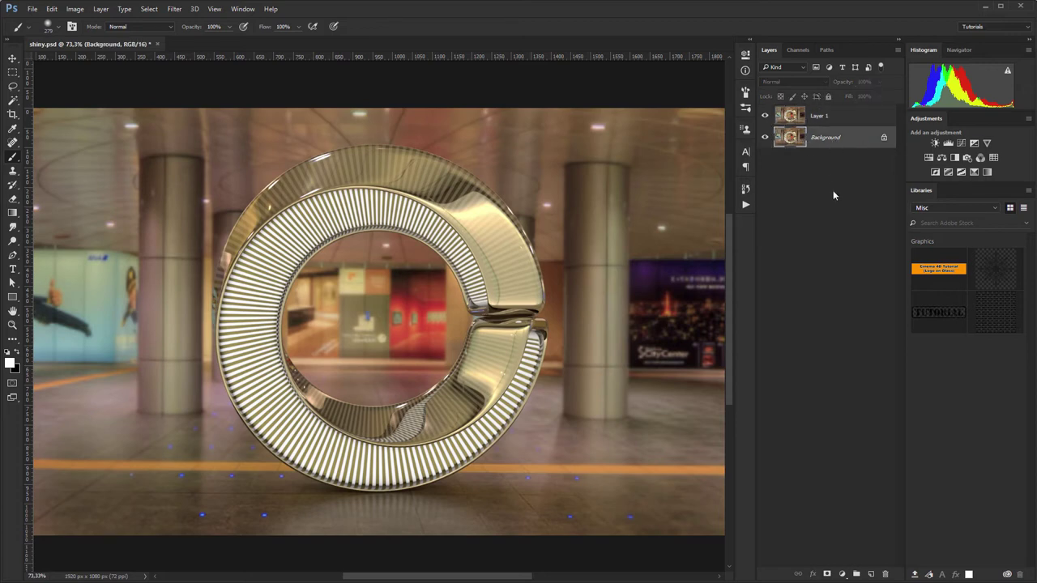
left_click(834, 116)
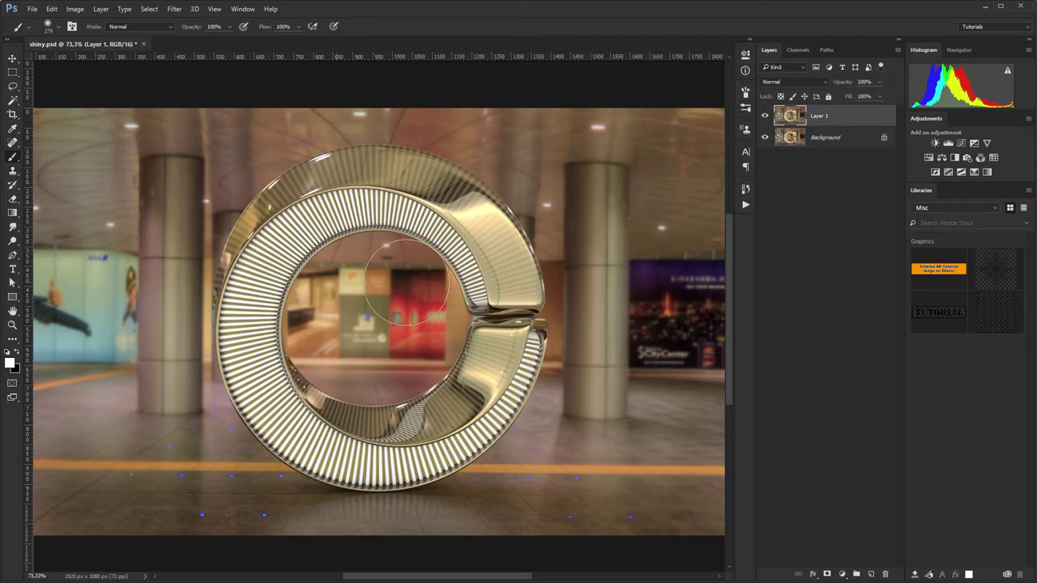
right_click(838, 118)
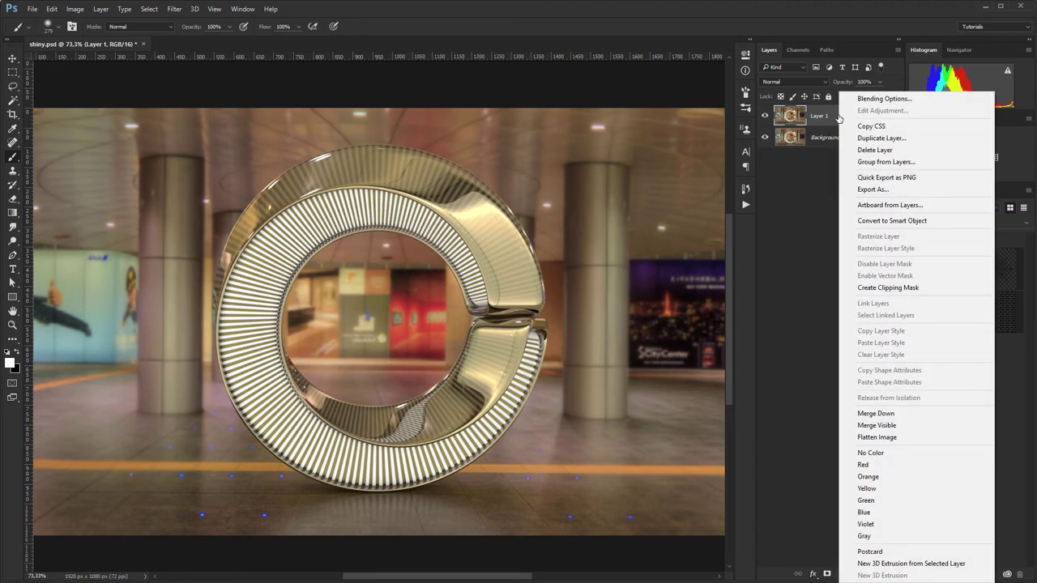
left_click(881, 223)
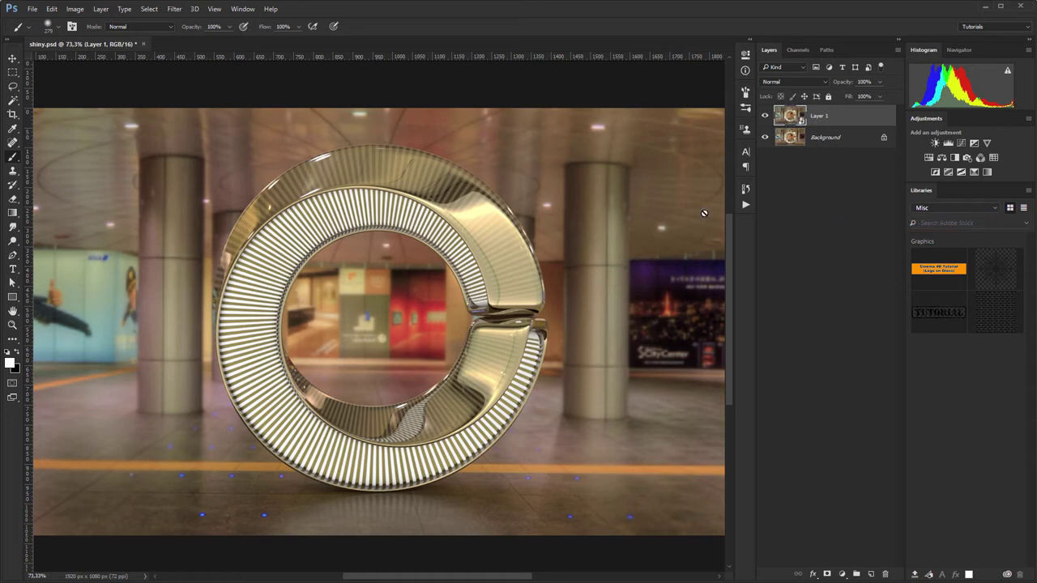
Apply a Camera Raw Filter to Layer 1 with Clarity +59 and Luminance noise reduction 82
left_click(173, 9)
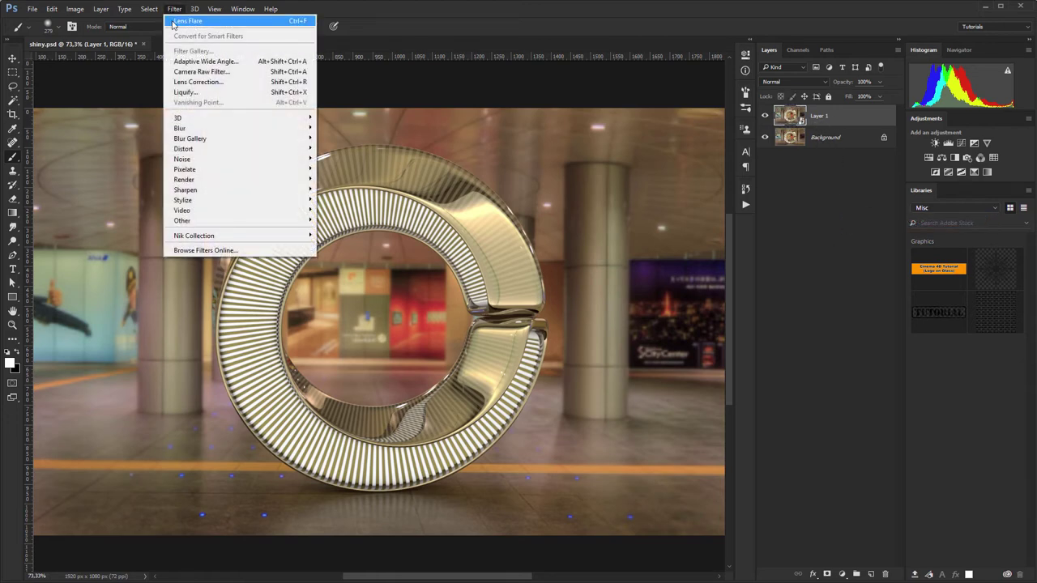
left_click(212, 72)
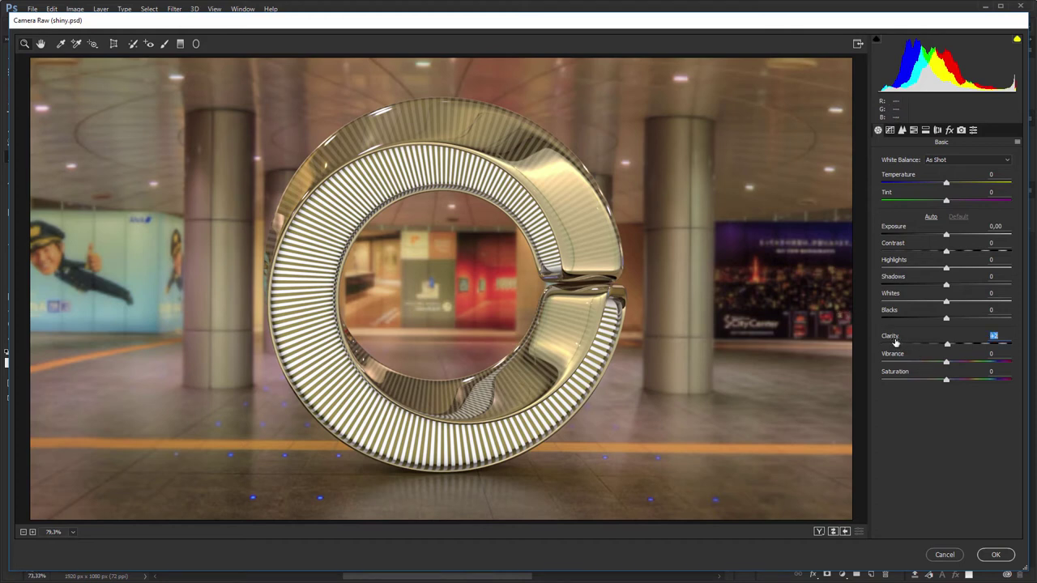
left_click_drag(893, 342, 922, 347)
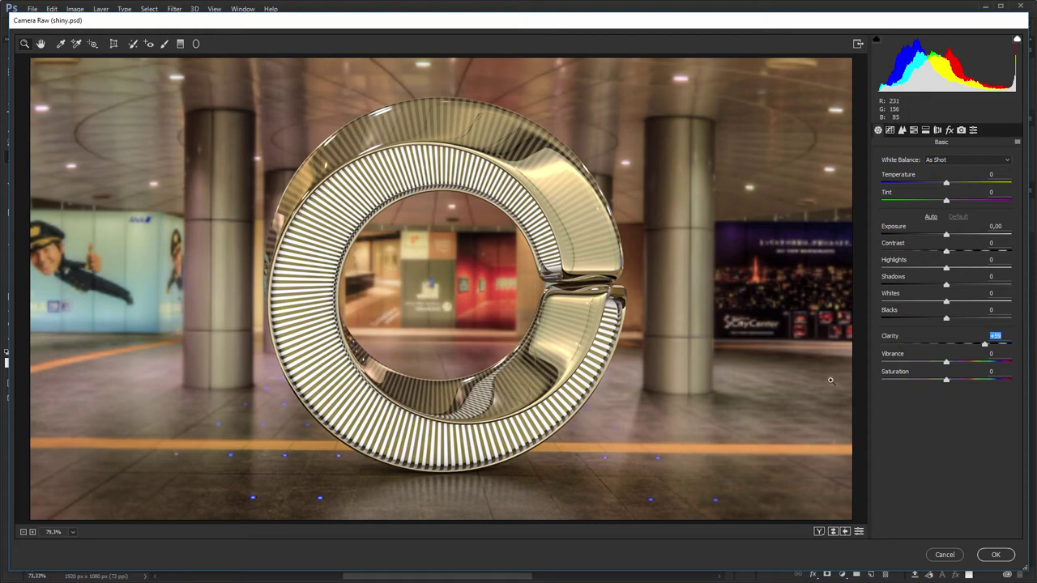
left_click(901, 130)
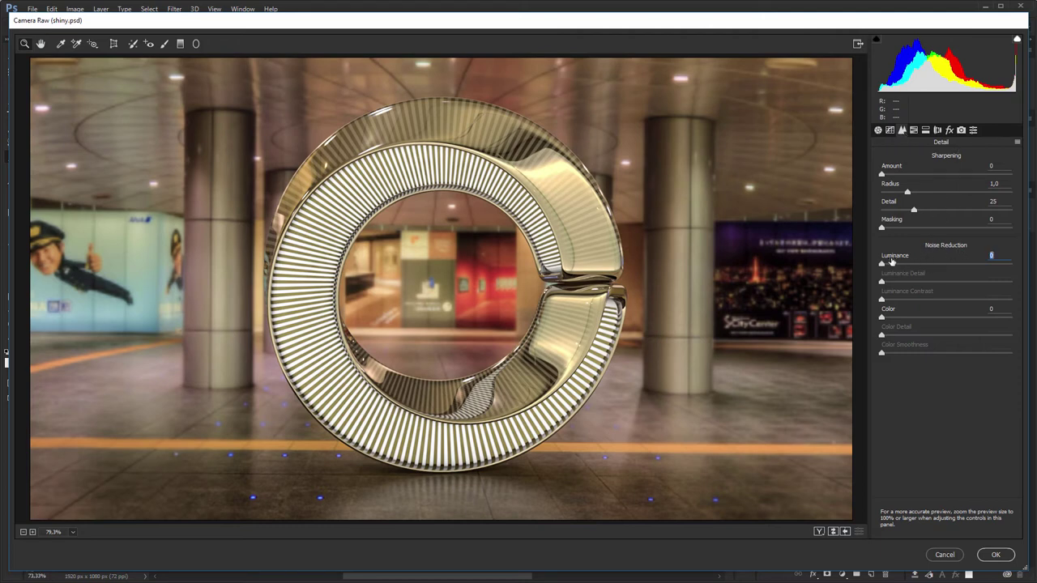
left_click_drag(892, 261, 1007, 274)
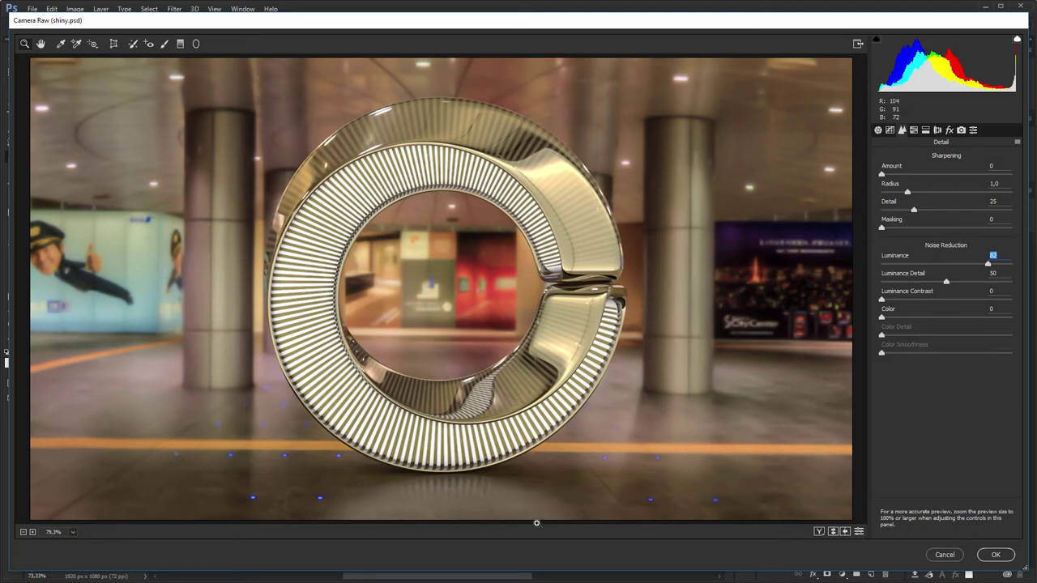
left_click(1011, 556)
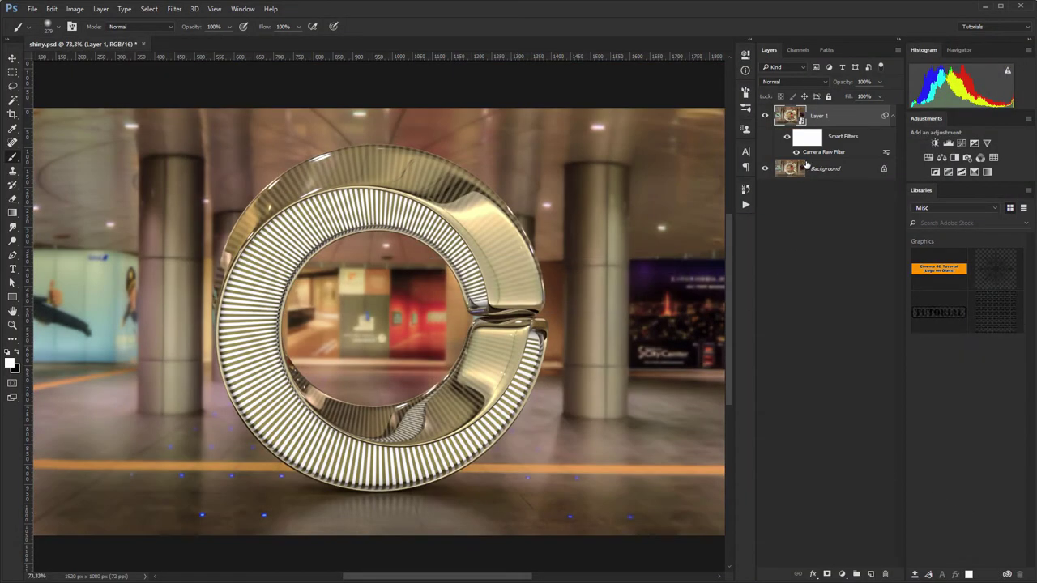
Invert the smart filter mask of Layer 1 to black to hide the Camera Raw effect
left_click(809, 141)
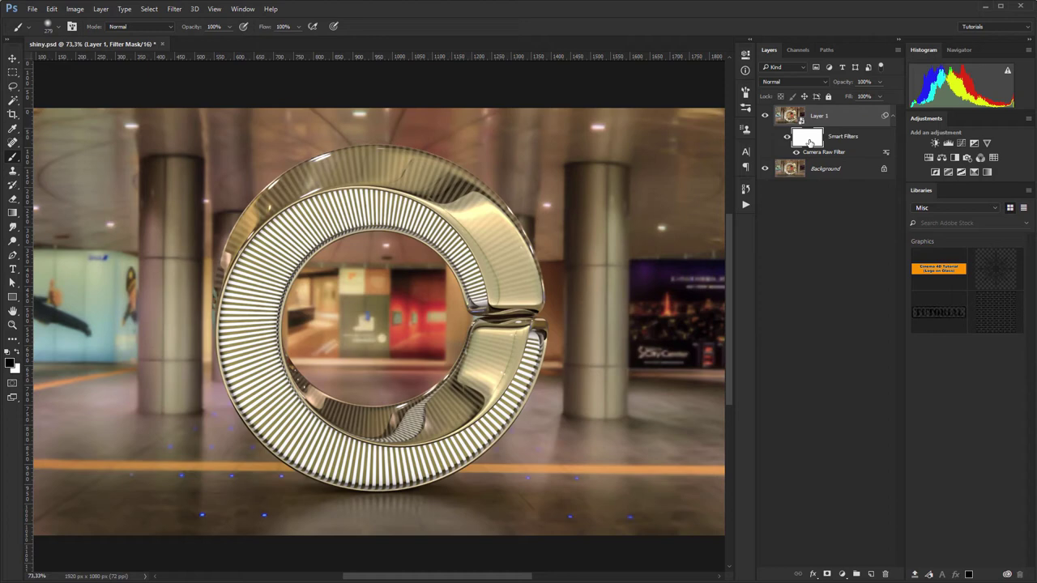
key("alt+i")
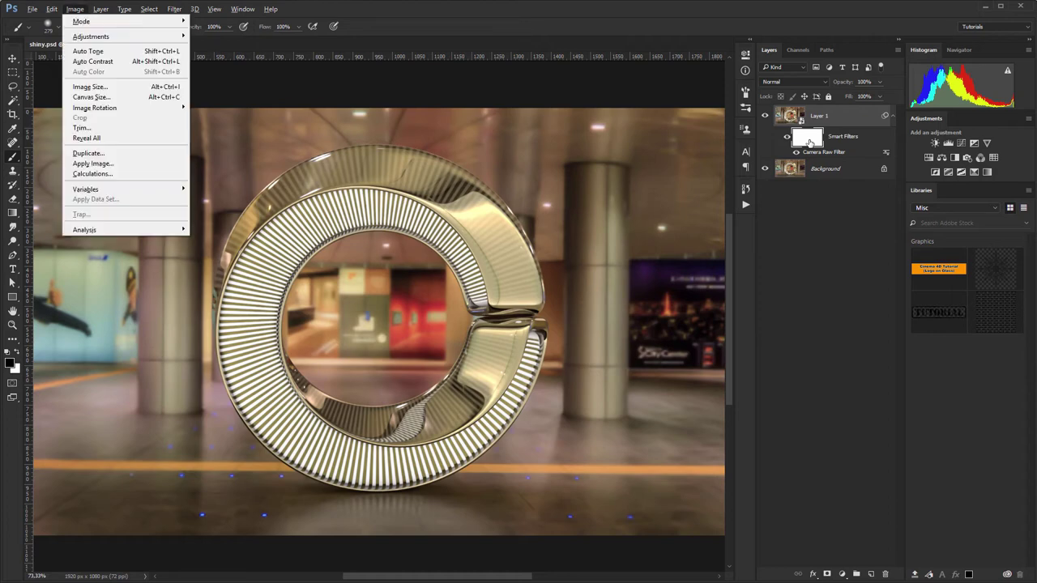
key("Escape")
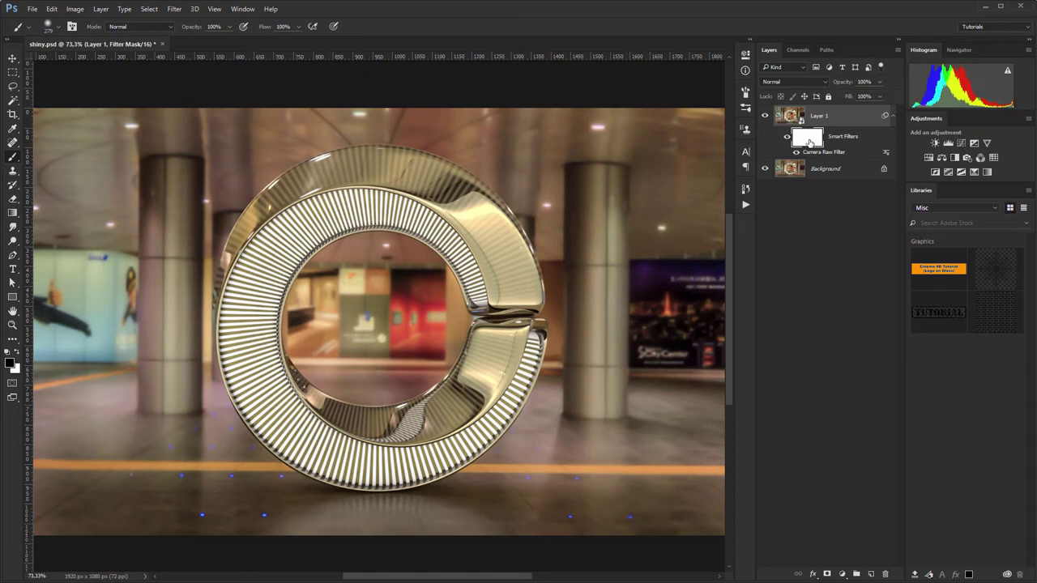
key("ctrl+i")
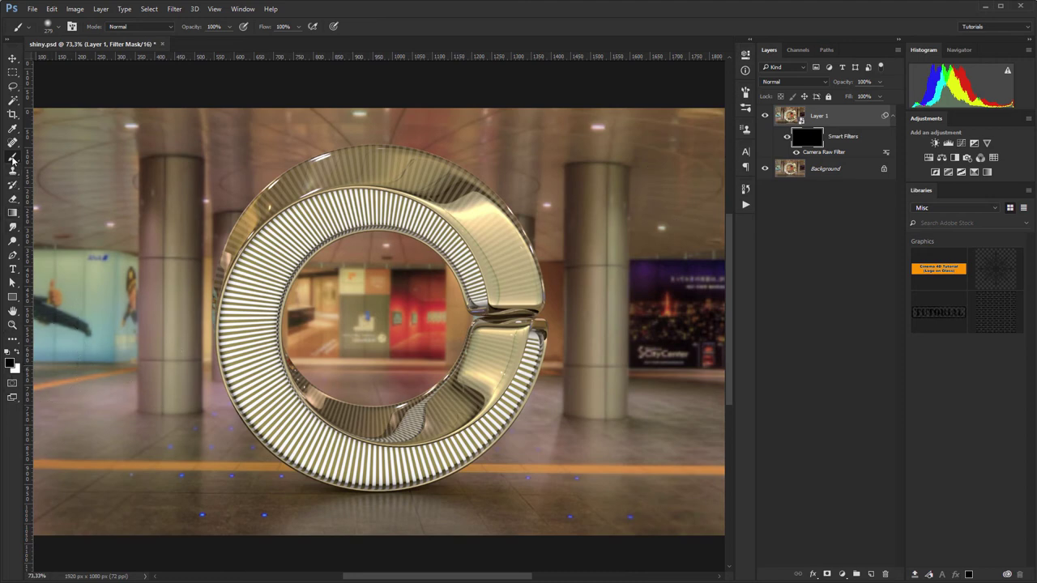
Paint the floor area white in Layer 1's smart filter mask using a soft 189 px brush
left_click(18, 353)
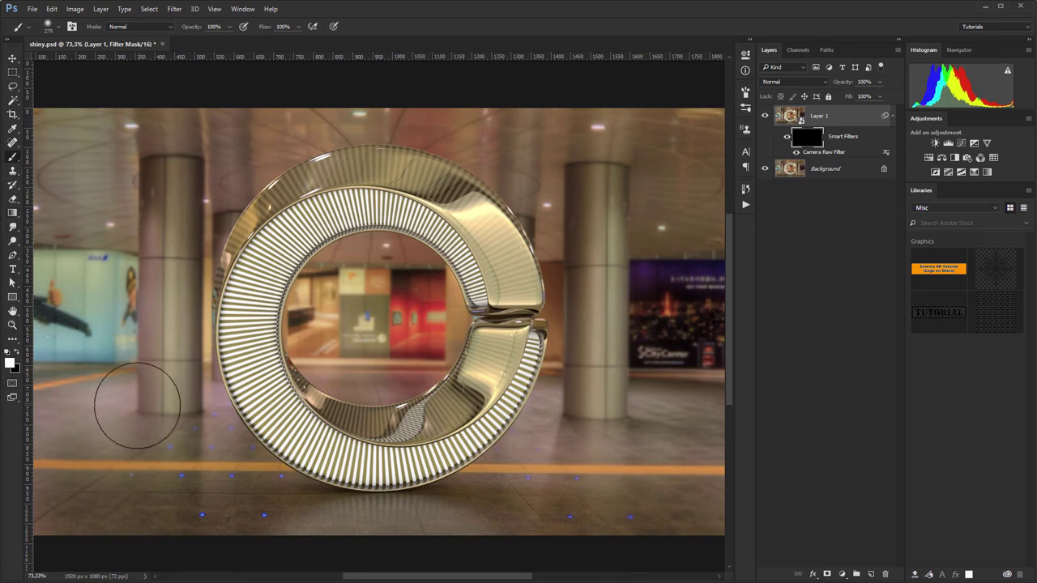
right_click_drag(233, 494, 208, 497, "alt")
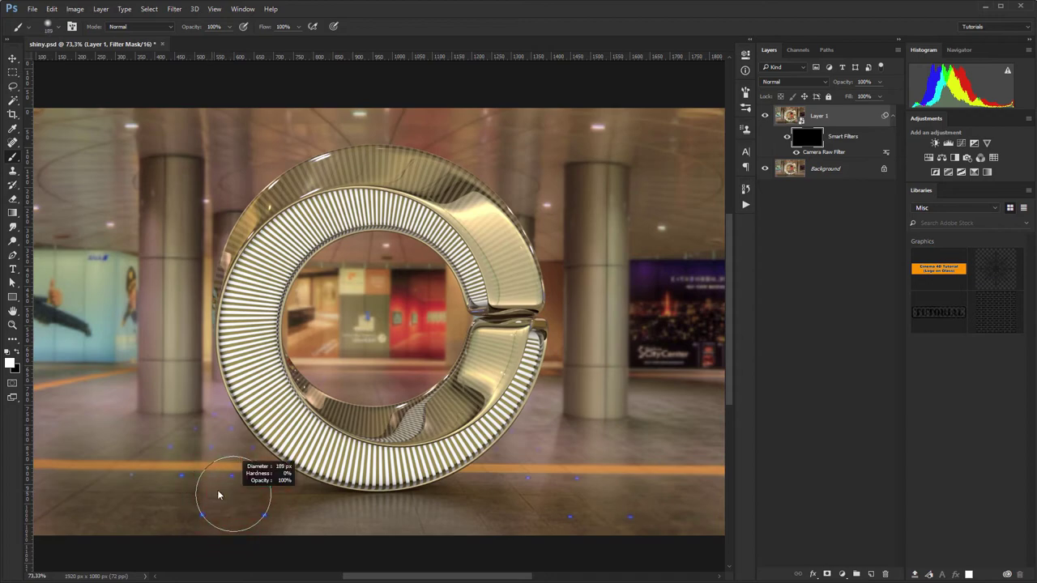
scroll(206, 496, "up", 3, "alt")
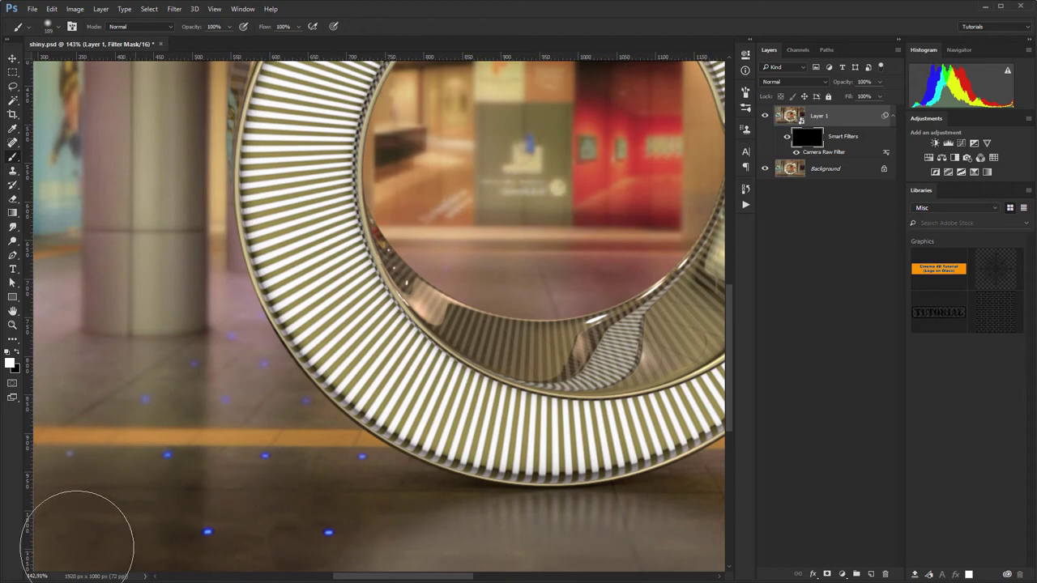
left_click_drag(77, 546, 298, 549)
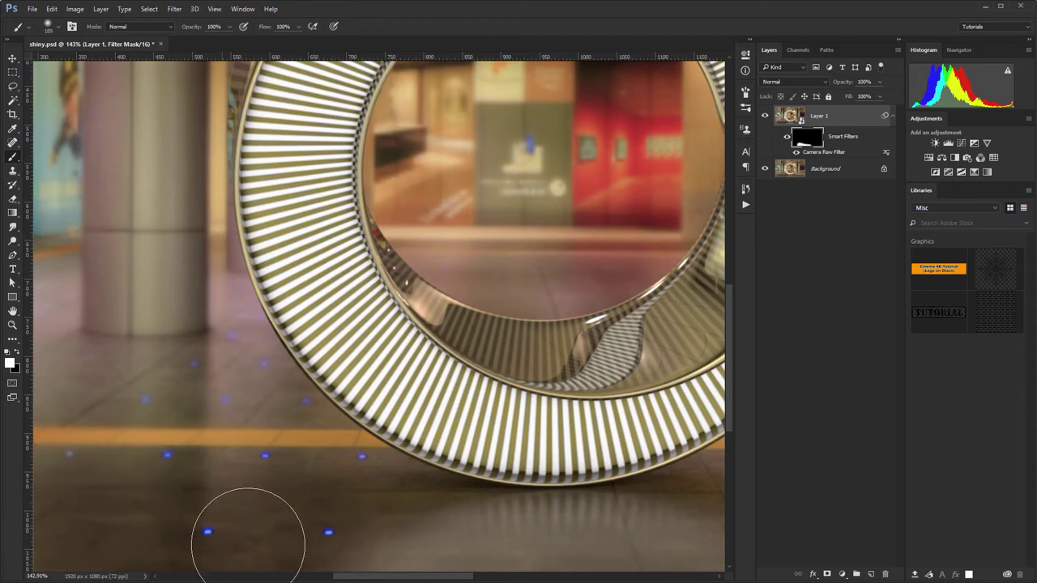
scroll(308, 499, "down", 3, "alt")
scroll(310, 501, "down", 1, "alt")
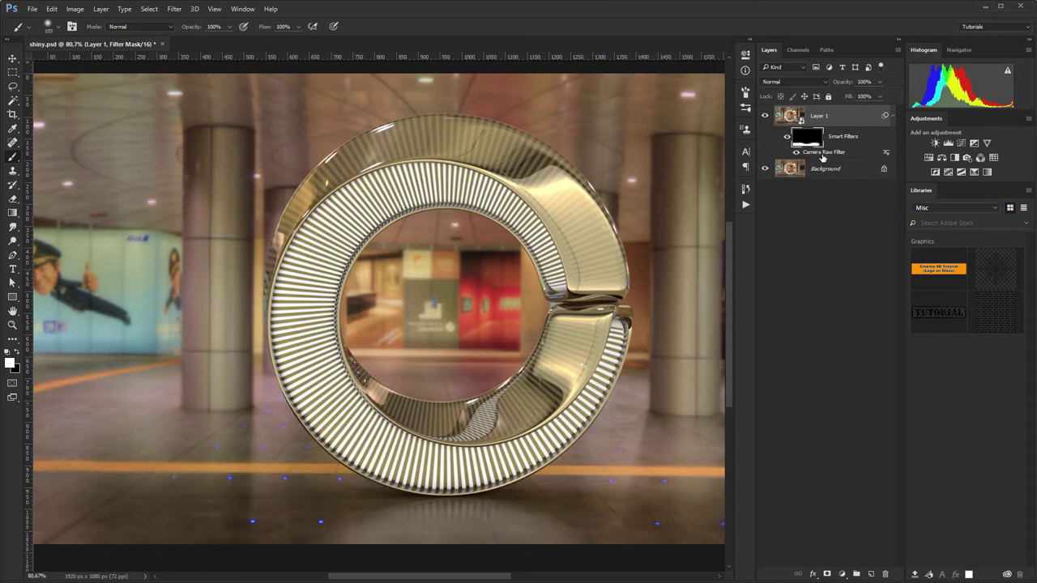
Reset Layer 1's smart filter mask to solid white
left_click(823, 158)
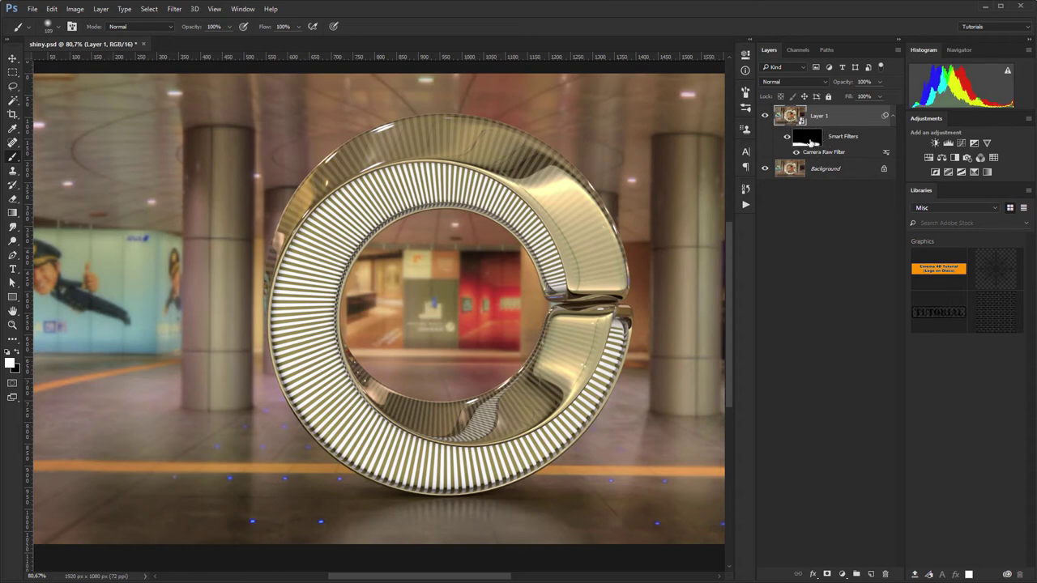
double_click(811, 143)
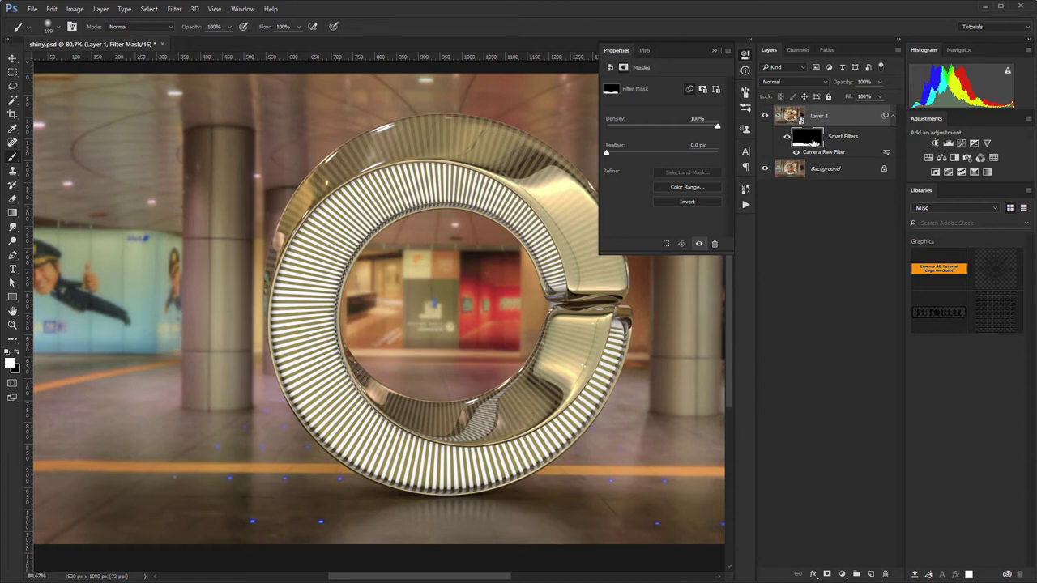
left_click(814, 139)
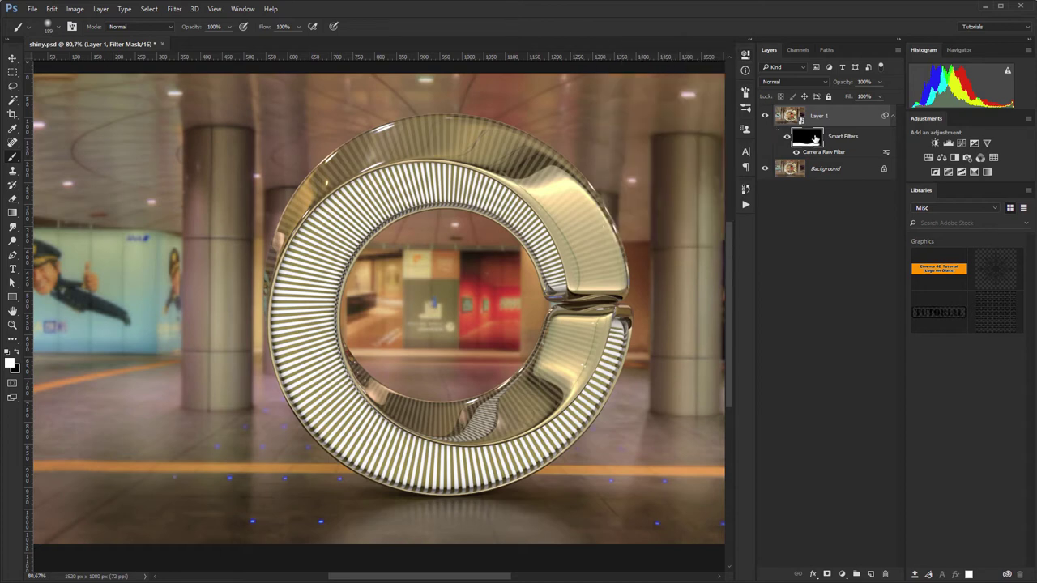
key("ctrl+i")
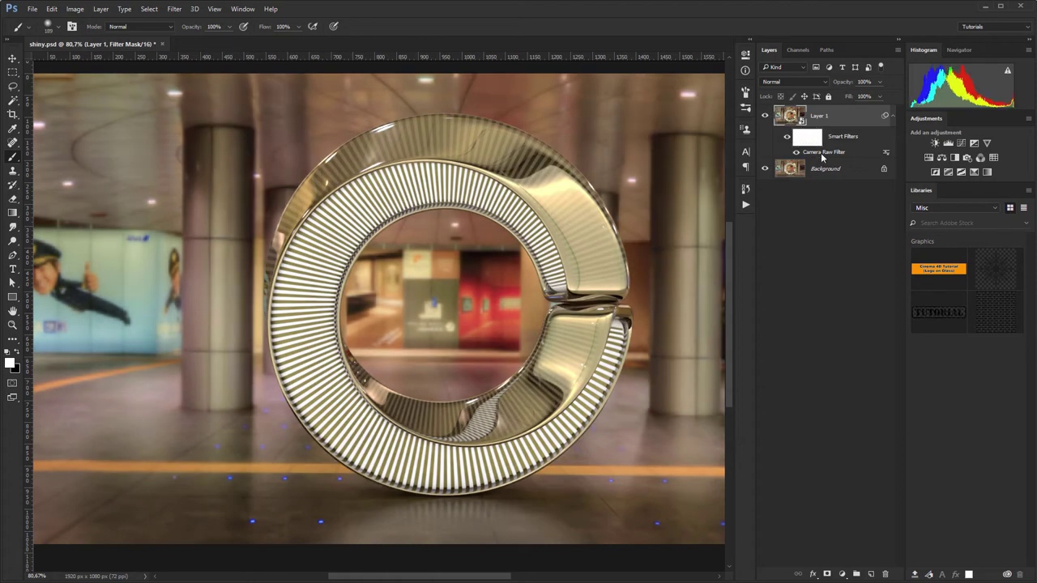
Edit Layer 1's Camera Raw Filter and set Luminance noise reduction to 0
double_click(821, 153)
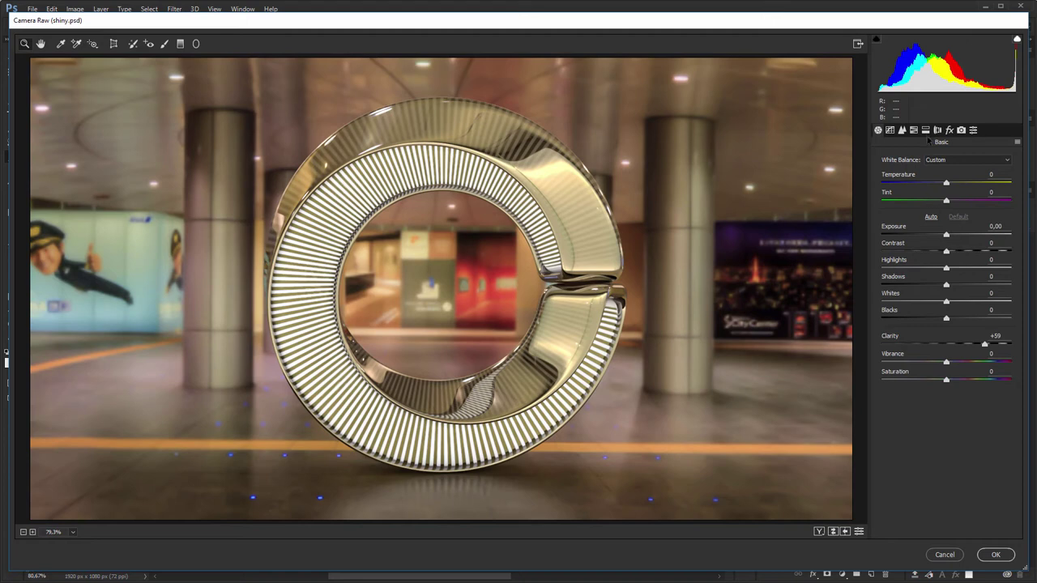
left_click(902, 129)
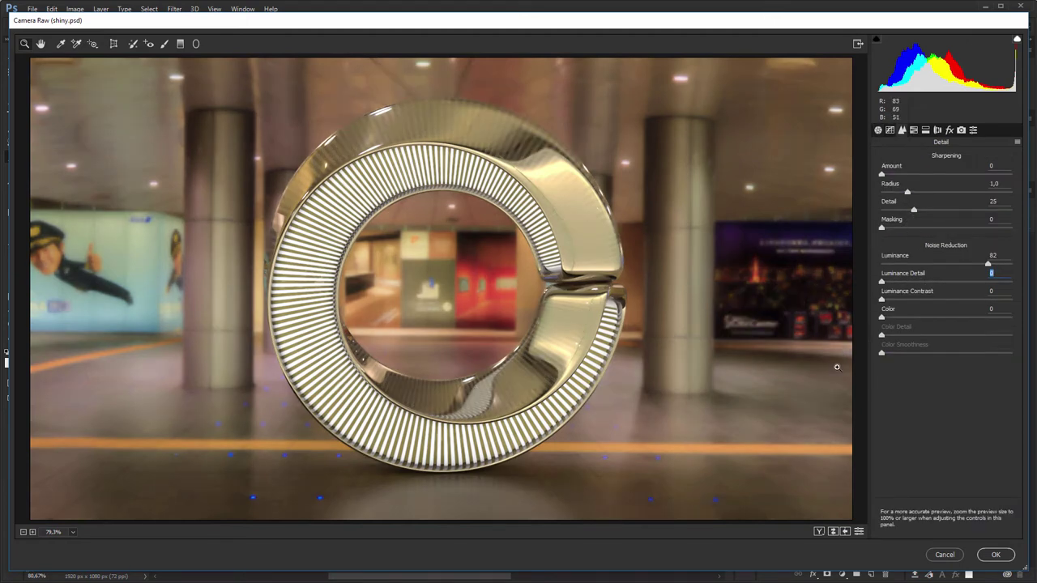
double_click(909, 264)
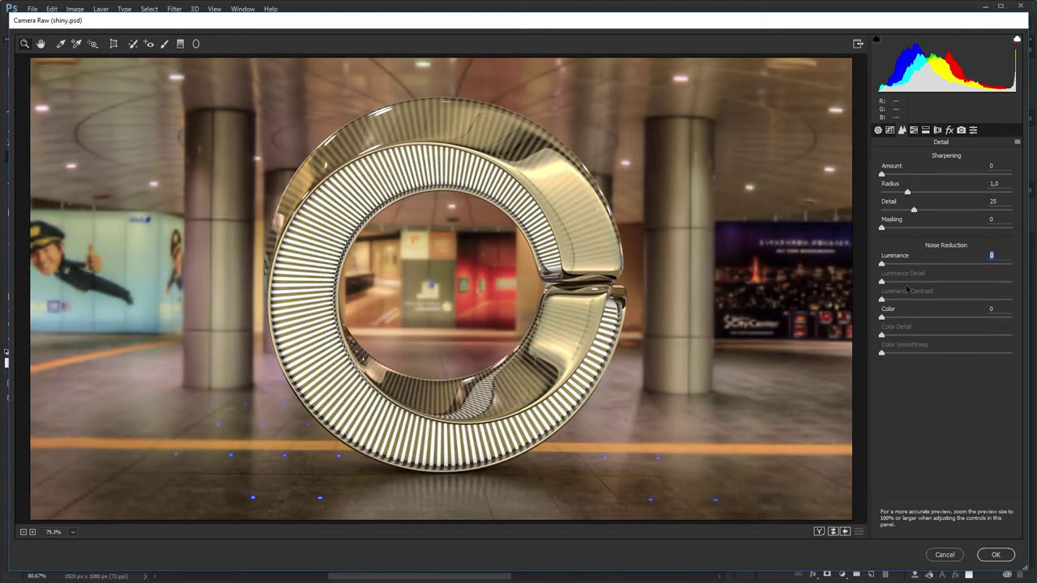
left_click(878, 130)
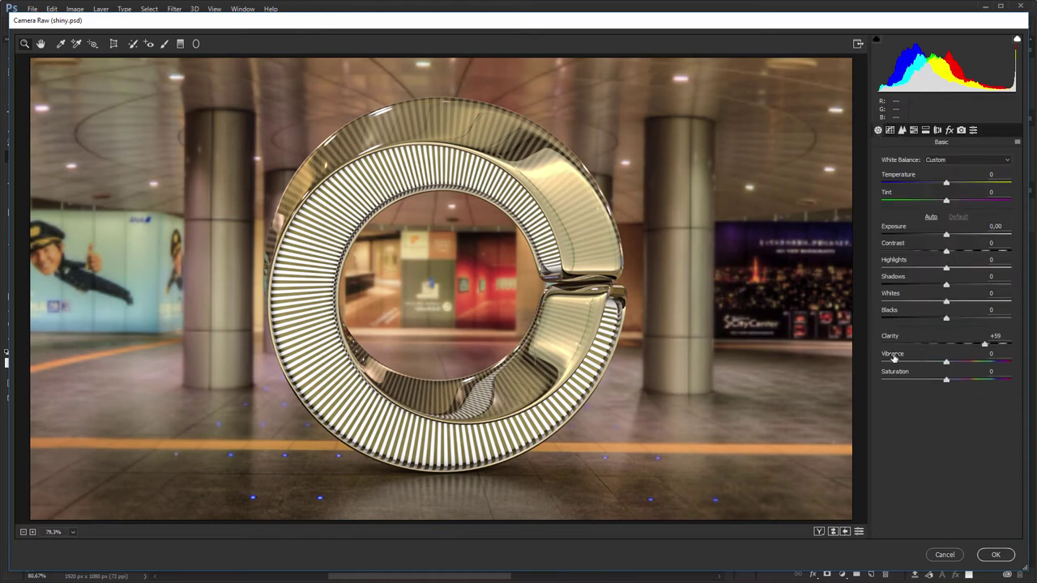
mouse_move(894, 361)
left_mouse_down()
mouse_move(915, 357)
mouse_move(902, 355)
left_mouse_up()
left_click(990, 556)
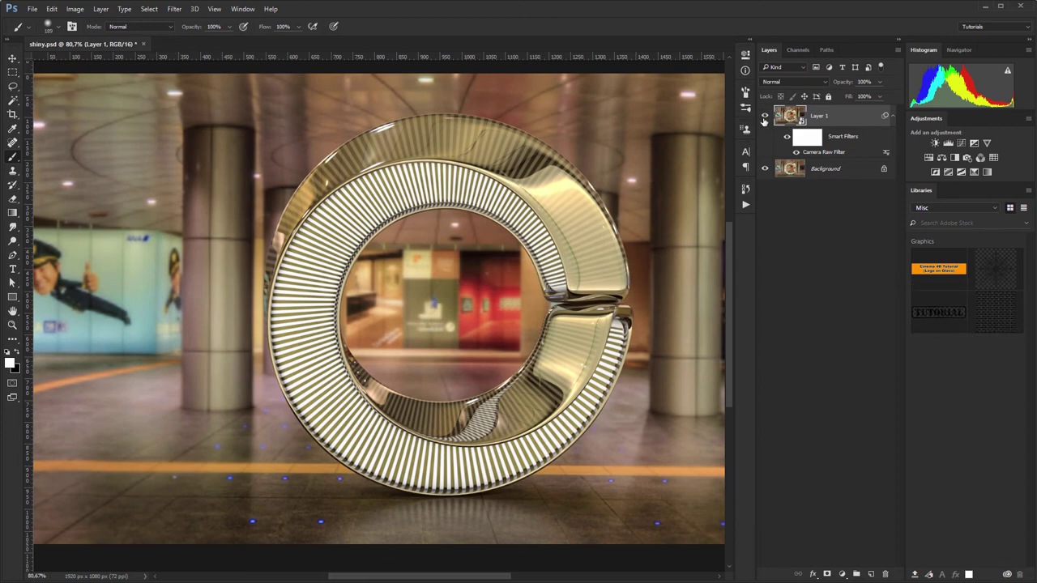
Compare the image with and without Layer 1's Camera Raw effect by toggling the layer's visibility
left_click(764, 118)
left_click(764, 118)
left_click(763, 118)
left_click(763, 118)
left_click(764, 118)
left_click(764, 118)
left_click(764, 118)
left_click(764, 118)
Stamp all visible layers into a new smart object layer and open it in the Nik Collection filter Color Efex Pro 4
key("ctrl+shift+alt+e")
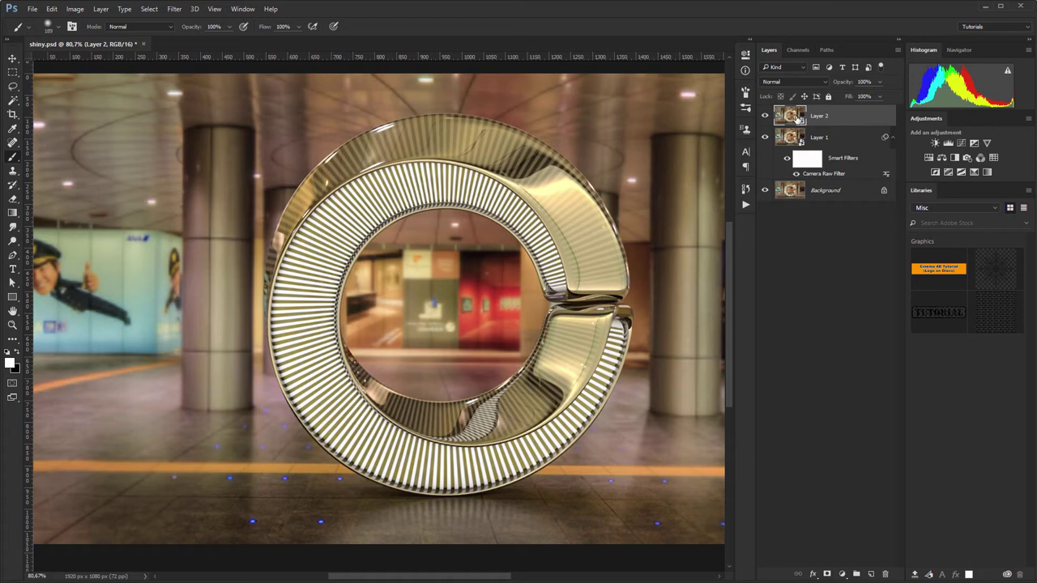
left_click(174, 10)
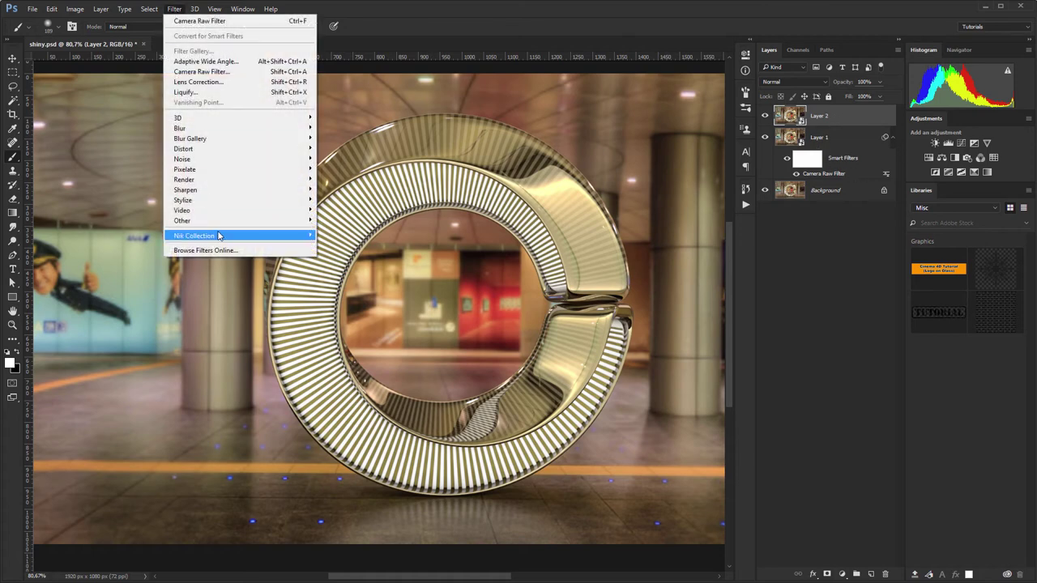
mouse_move(221, 236)
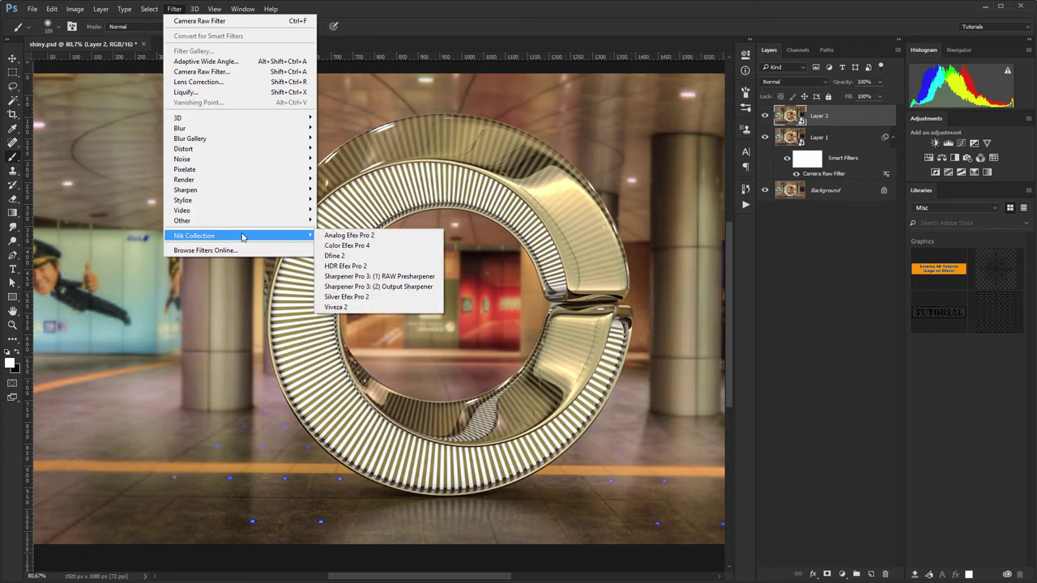
left_click(346, 246)
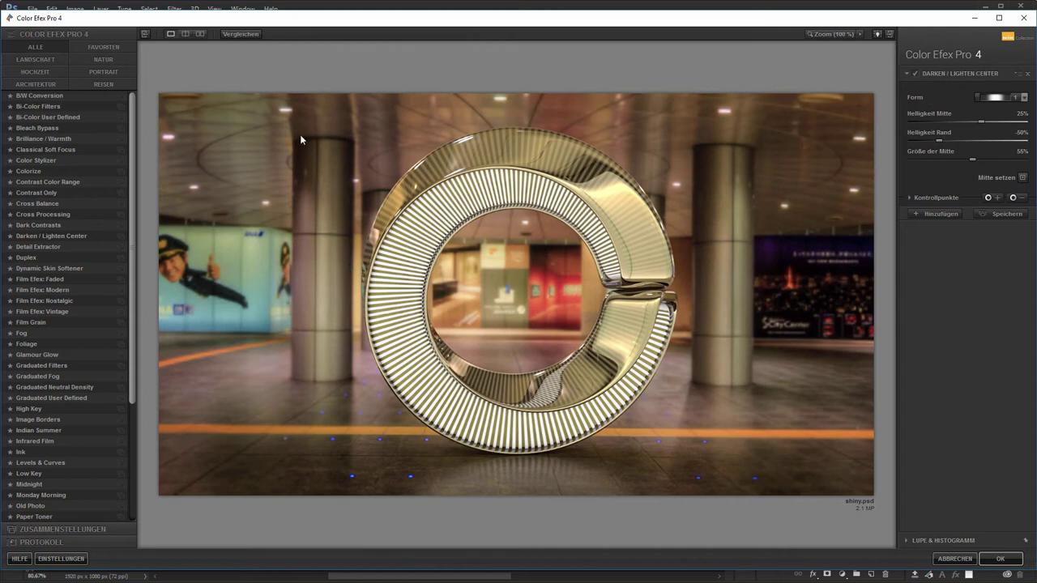
Compare the Darken / Lighten Center effect with the original image several times
left_click(244, 34)
left_click(243, 34)
left_click(243, 34)
left_click(244, 34)
left_click(244, 34)
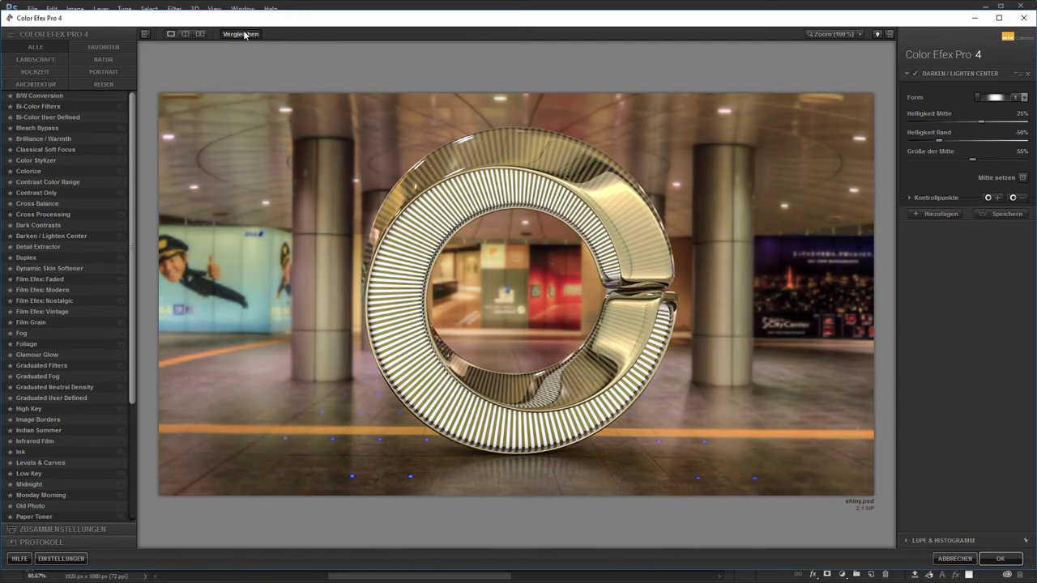
left_click(244, 34)
left_click(244, 34)
left_click(244, 34)
left_click(243, 34)
left_click(244, 34)
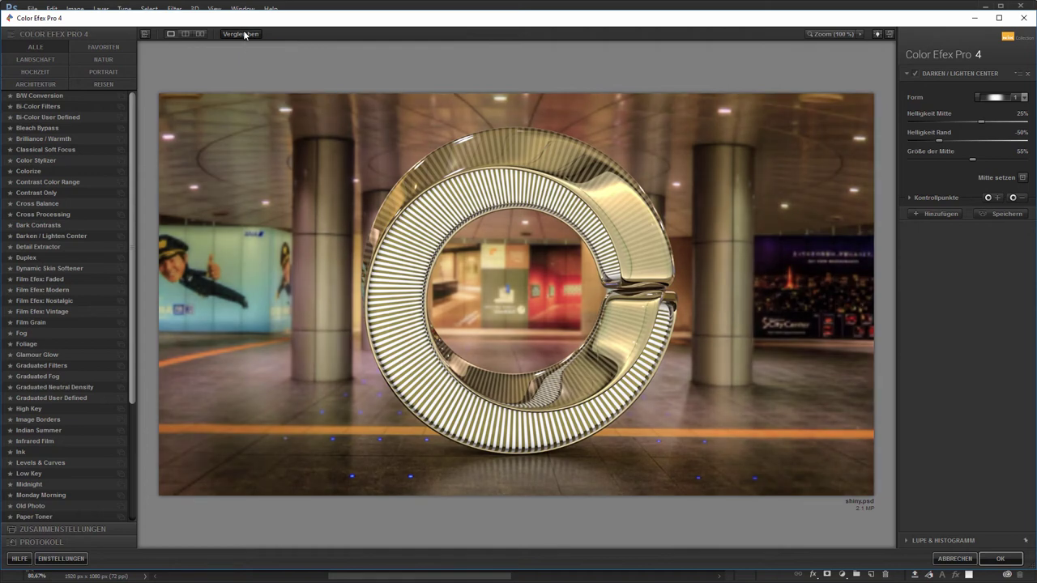
left_click(244, 34)
left_click(243, 34)
left_click(244, 34)
left_click(243, 34)
left_click(244, 34)
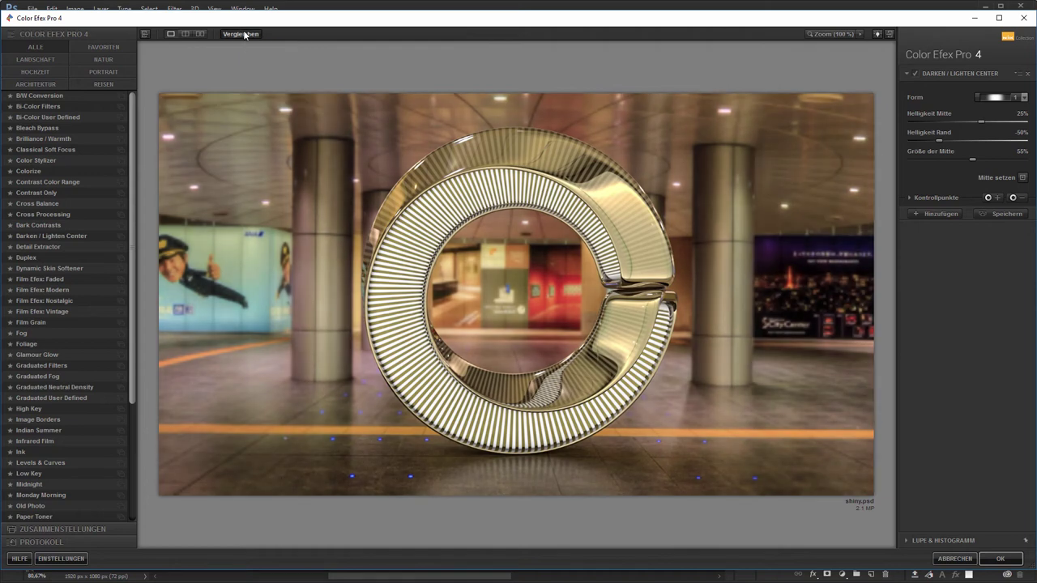
left_click(244, 34)
left_click(244, 34)
left_click(244, 34)
left_click(244, 34)
left_click(244, 34)
left_click(244, 34)
left_click(244, 34)
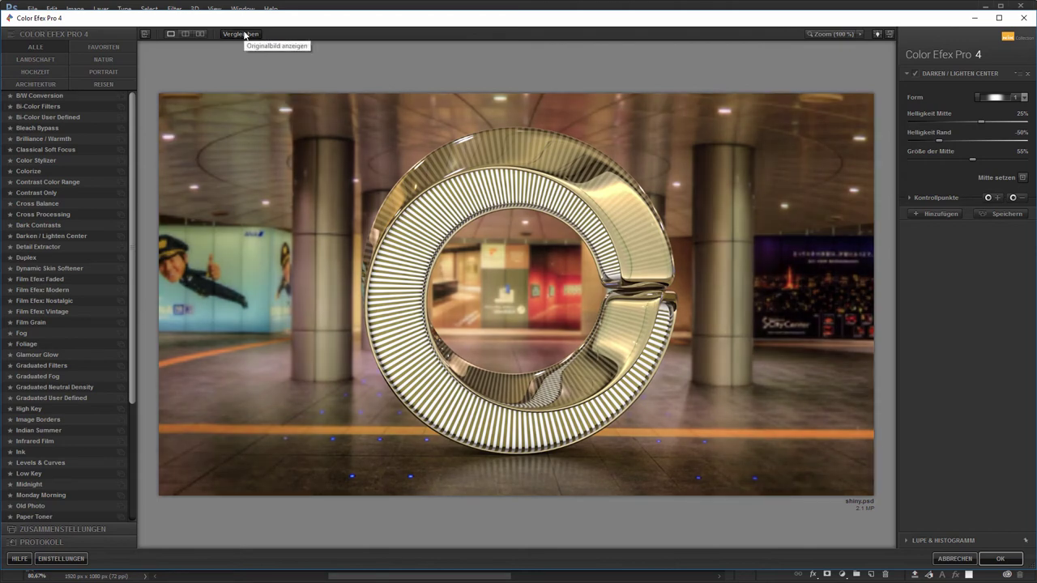
left_click(244, 34)
left_click(244, 34)
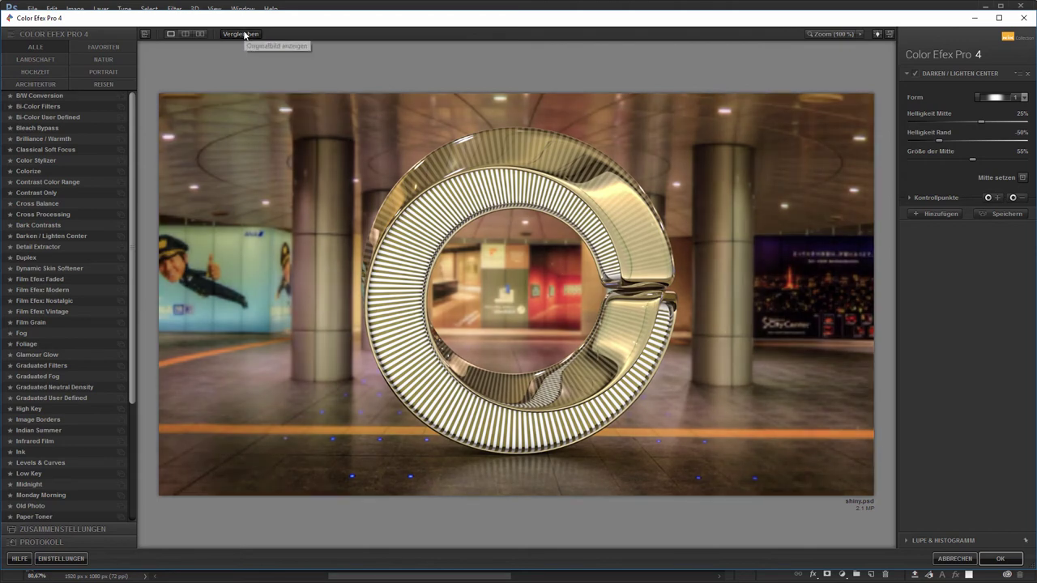
Preview the filters from B/W Conversion through Brilliance / Warmth, switching the Brilliance / Warmth effect off and on
left_click(65, 97)
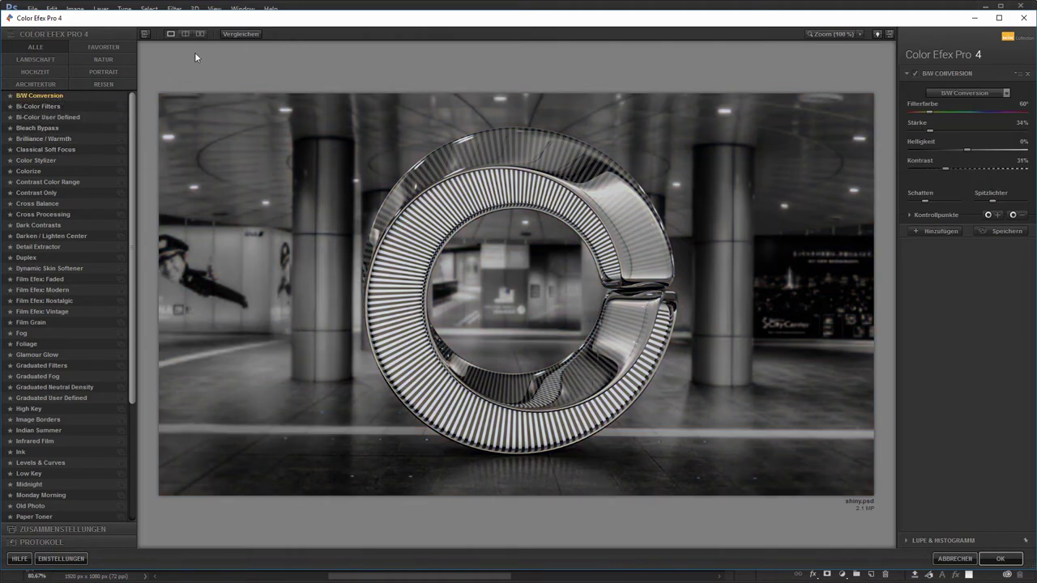
key("Down")
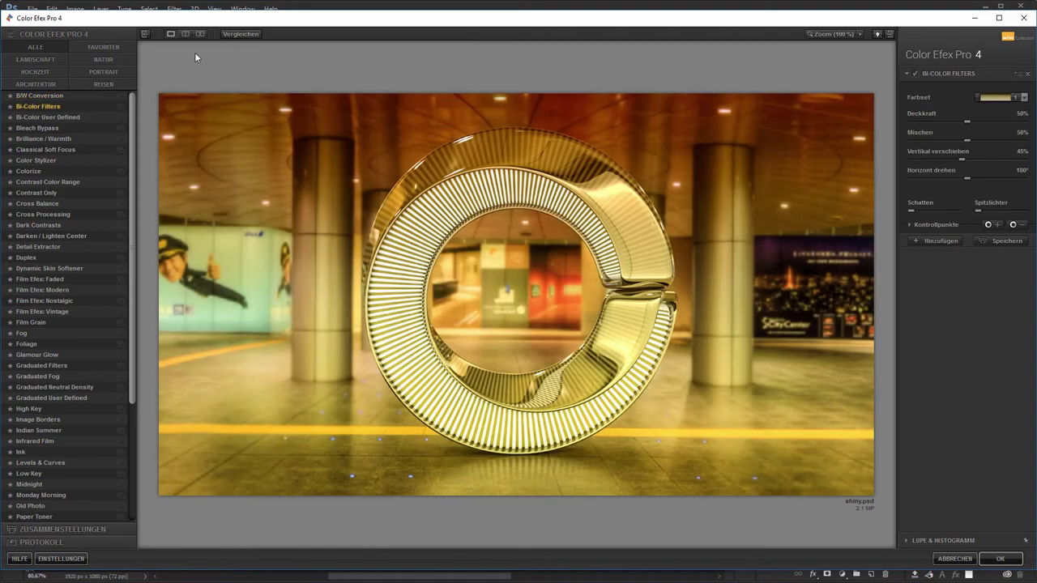
key("Down")
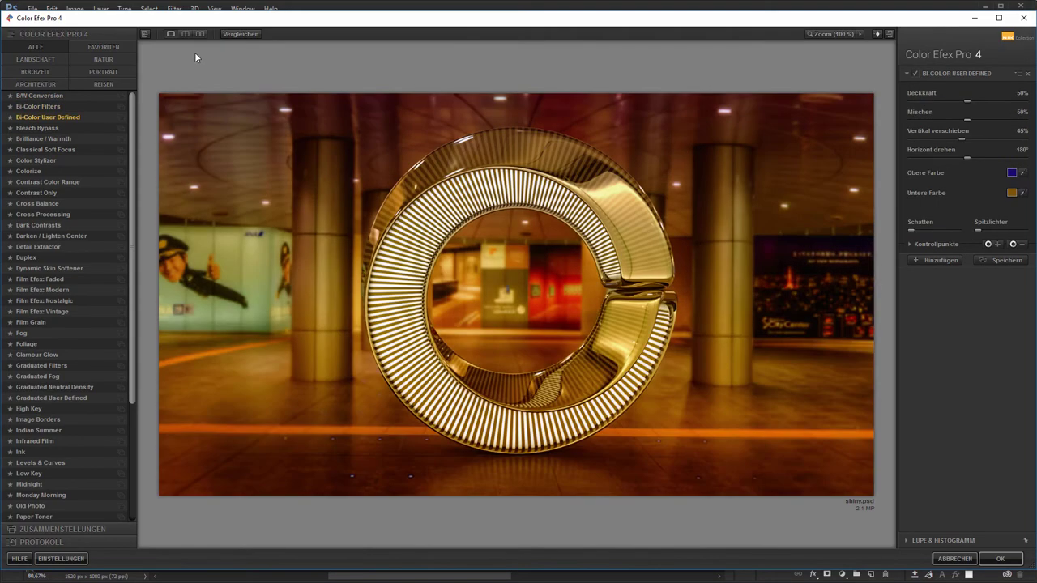
key("Down")
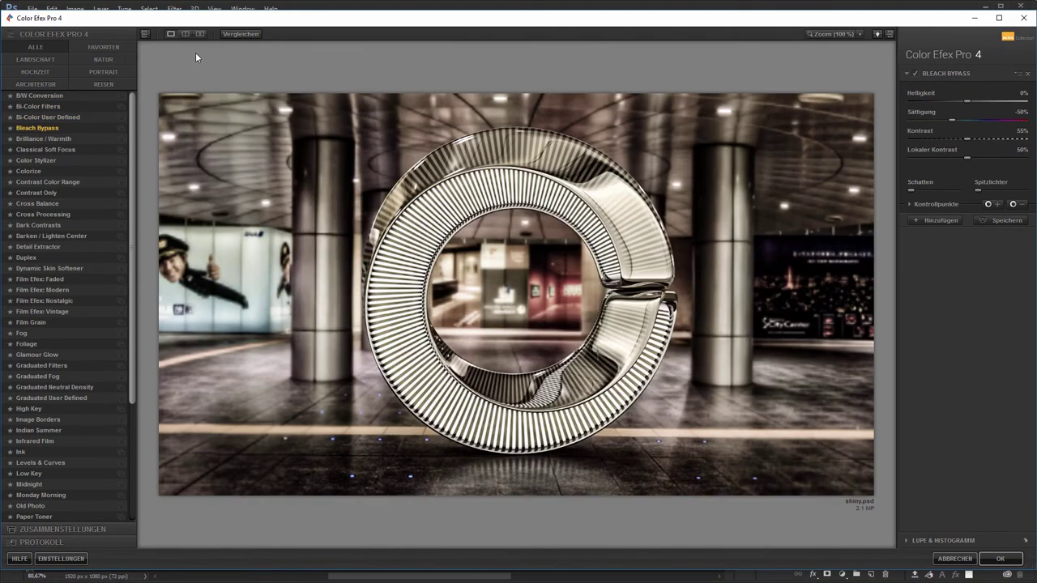
key("Down")
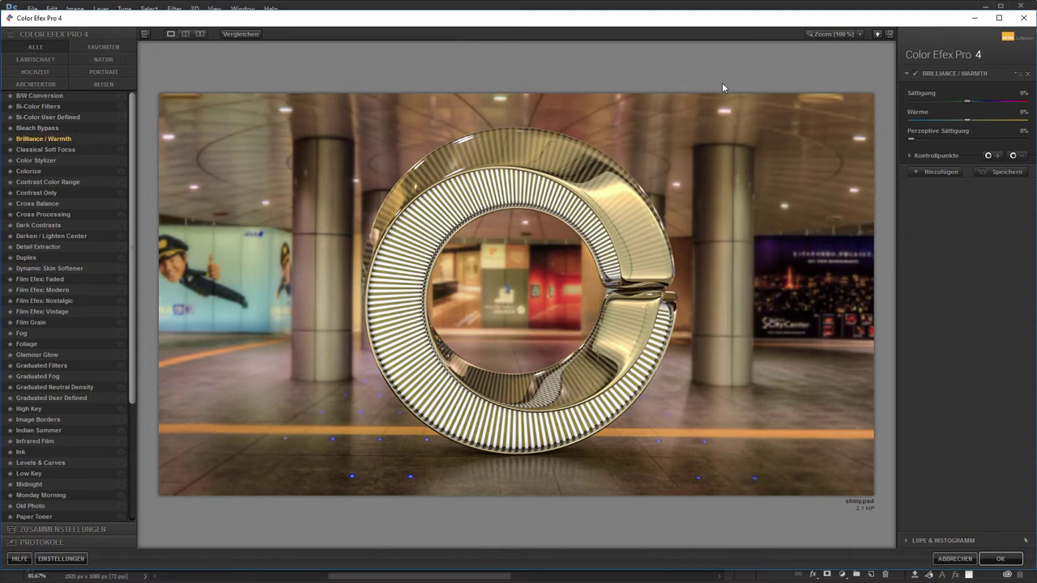
left_click(916, 74)
left_click(916, 74)
Preview the Classical Soft Focus filter and compare the image with the effect off and on
left_click(46, 149)
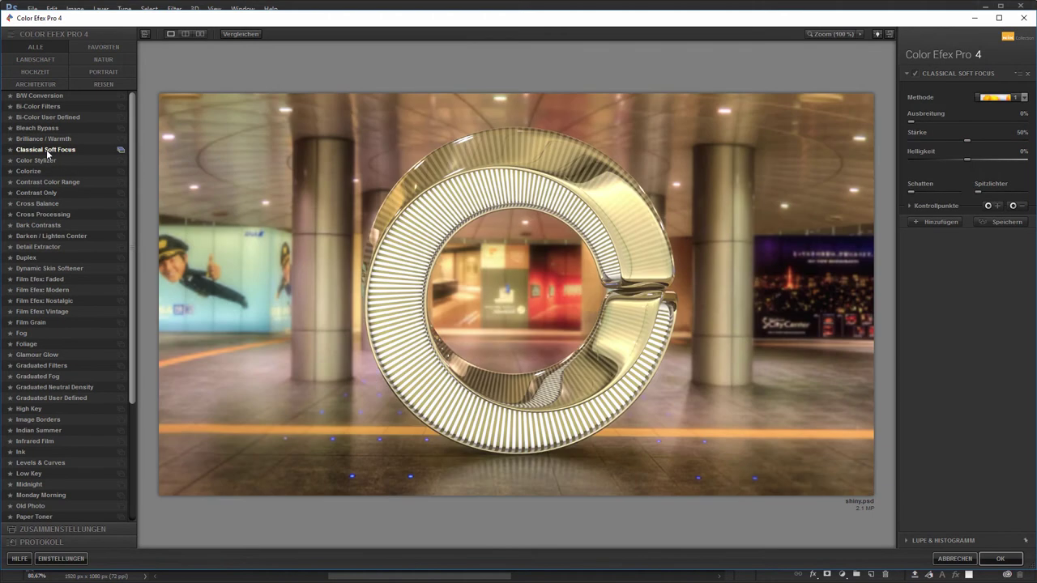
left_click(915, 74)
left_click(915, 74)
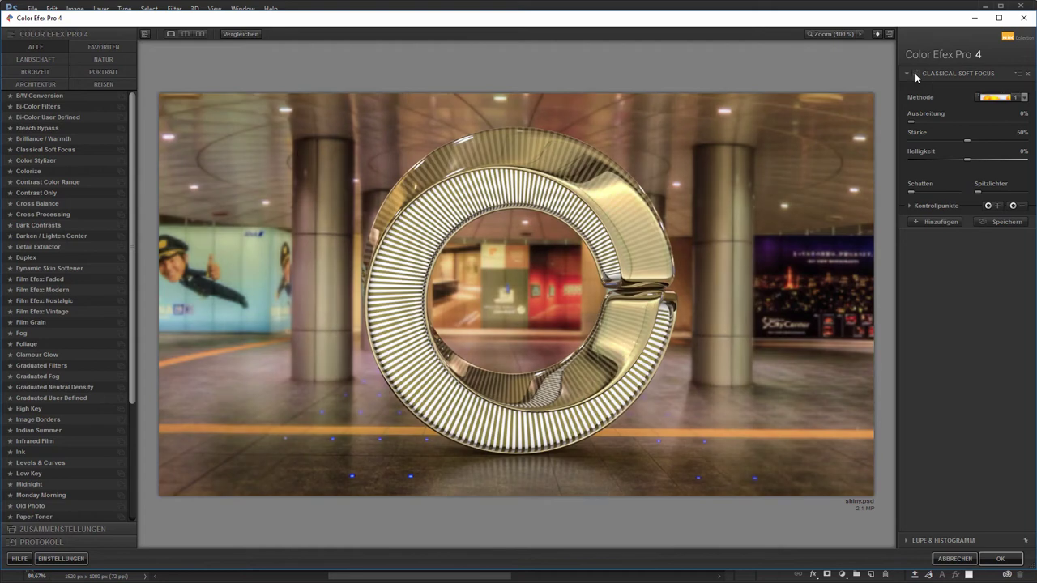
left_click(915, 74)
left_click(915, 73)
left_click(915, 73)
left_click(916, 74)
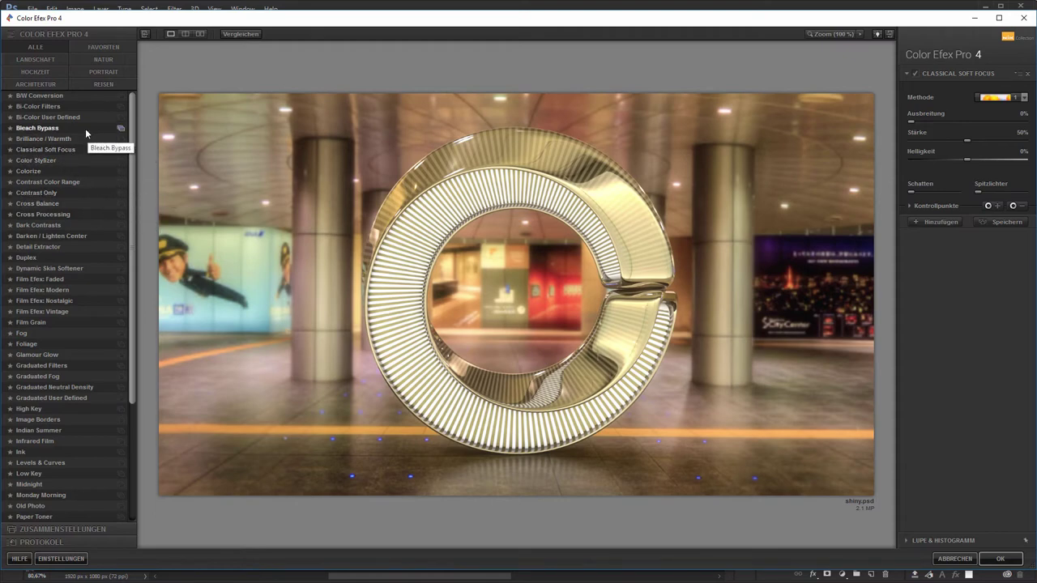
Choose the Color Stylizer filter and compare its effect off and on, leaving it enabled
left_click(57, 161)
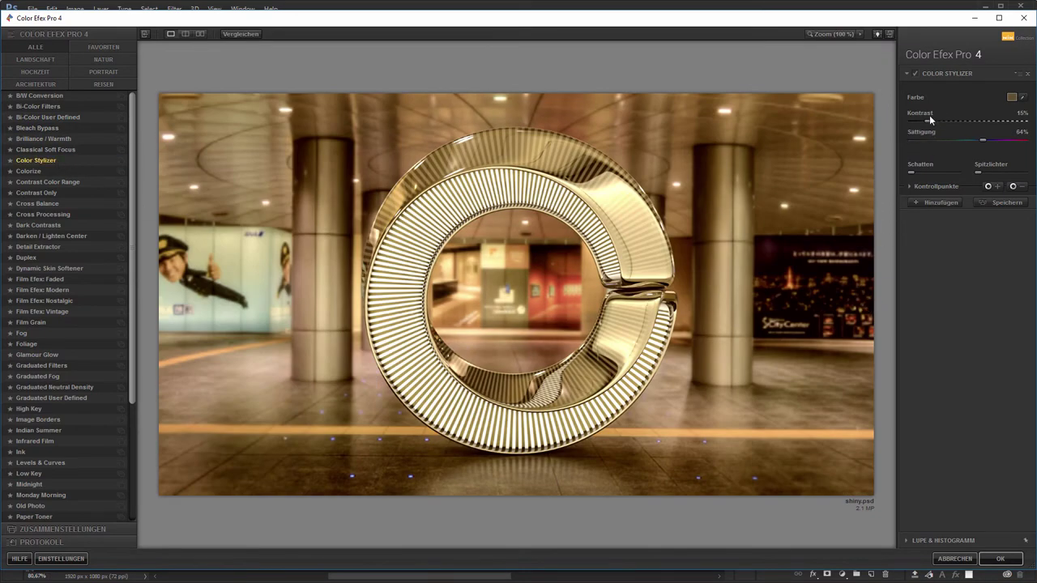
left_click(916, 73)
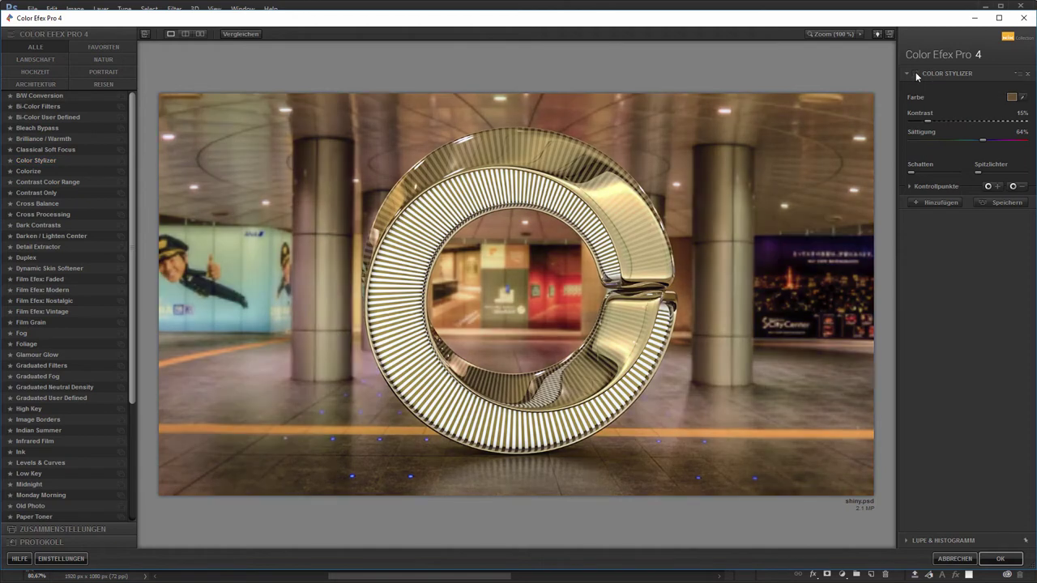
left_click(916, 73)
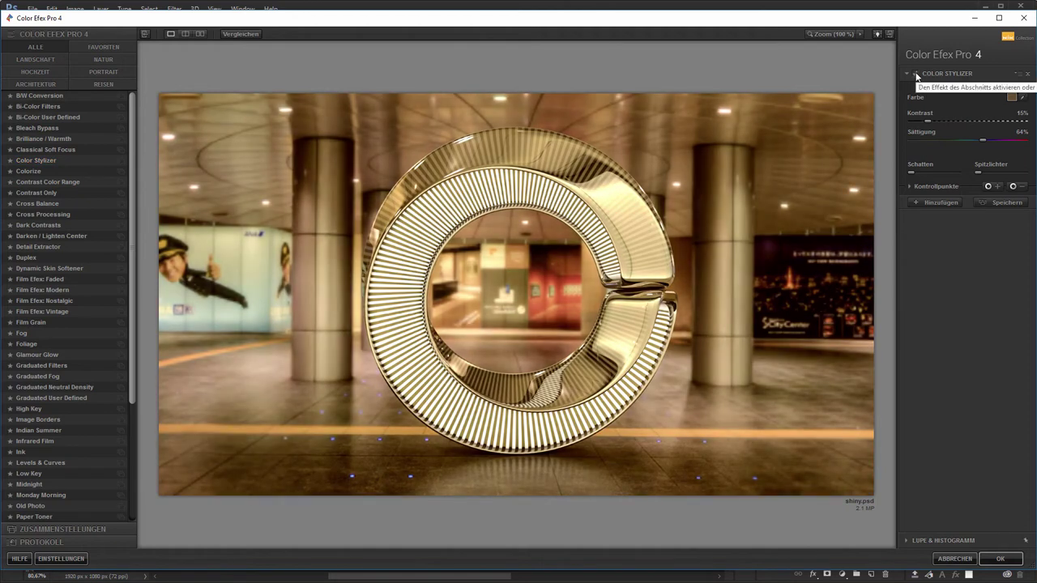
left_click(916, 73)
left_click(916, 73)
left_click(916, 73)
left_click(916, 73)
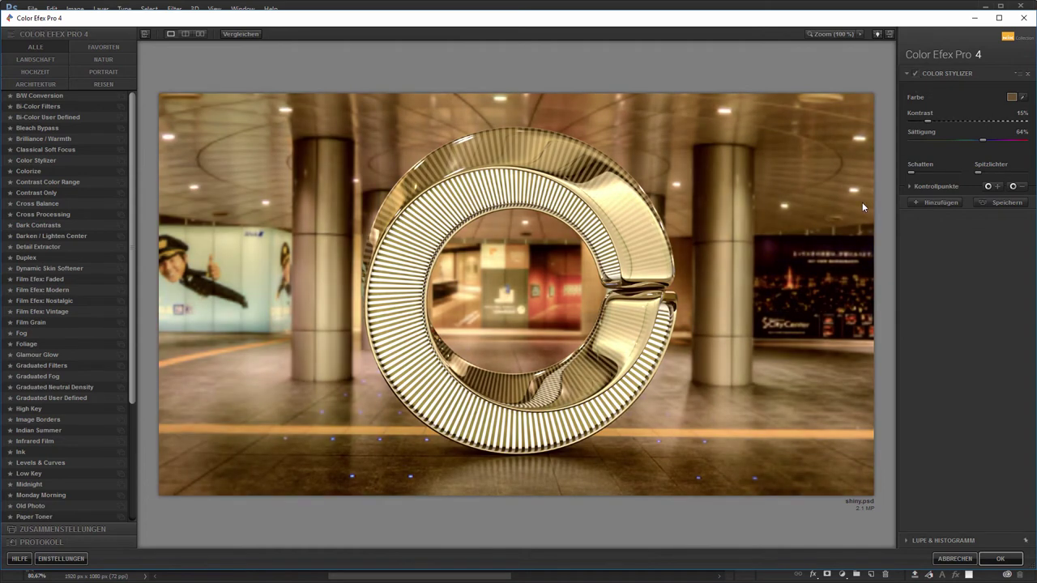
Replace Color Stylizer with the Contrast Color Range filter, compare its effect off and on, and add an empty filter slot below it
left_click(60, 168)
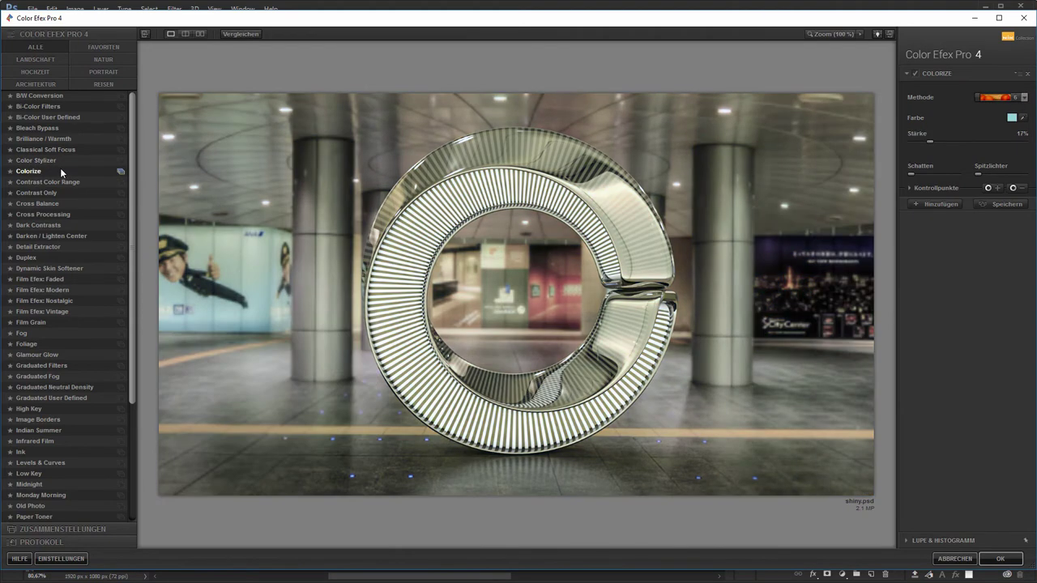
key("Down")
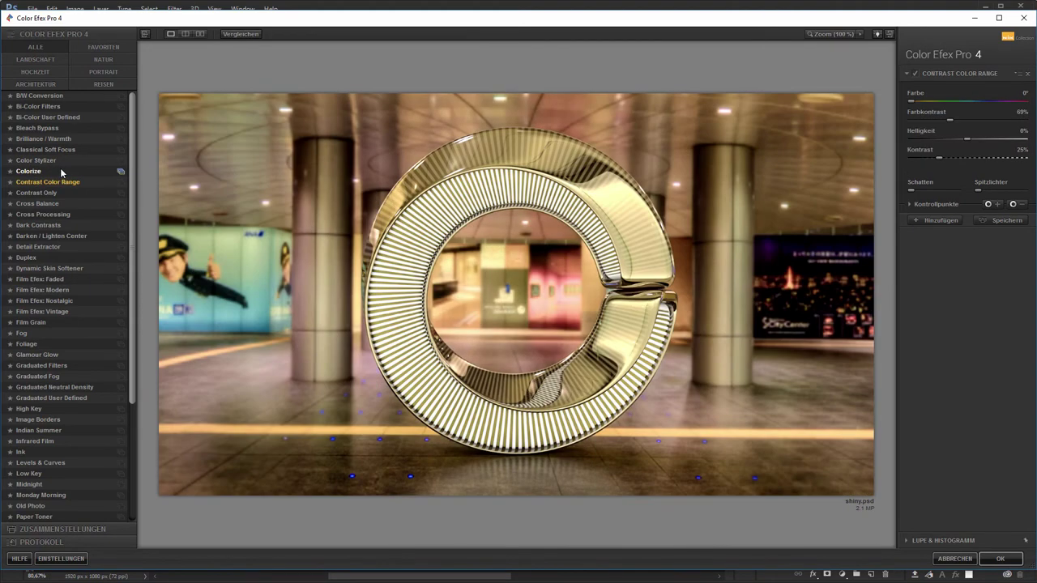
left_click(915, 74)
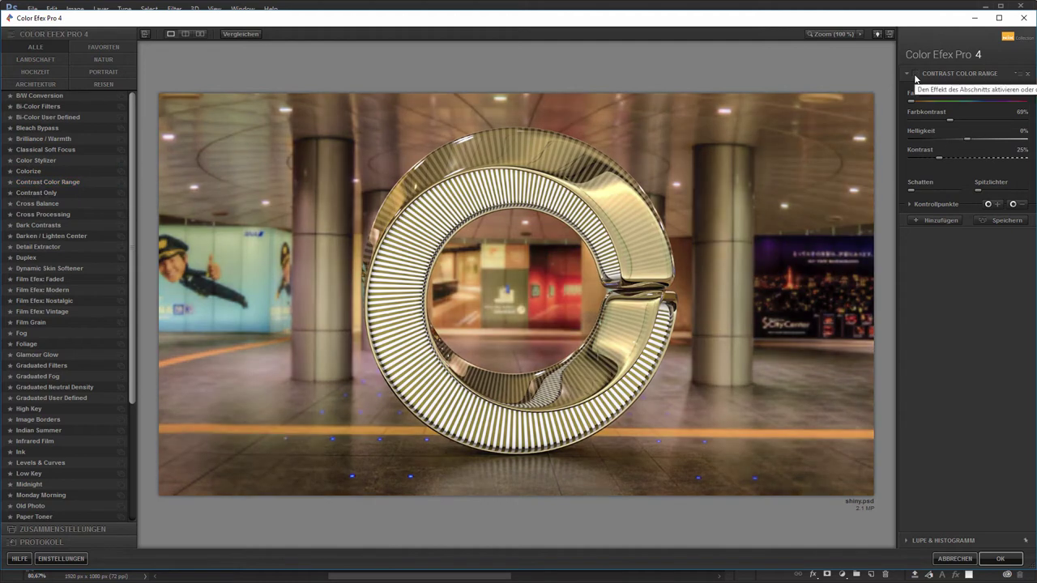
left_click(916, 73)
left_click(915, 74)
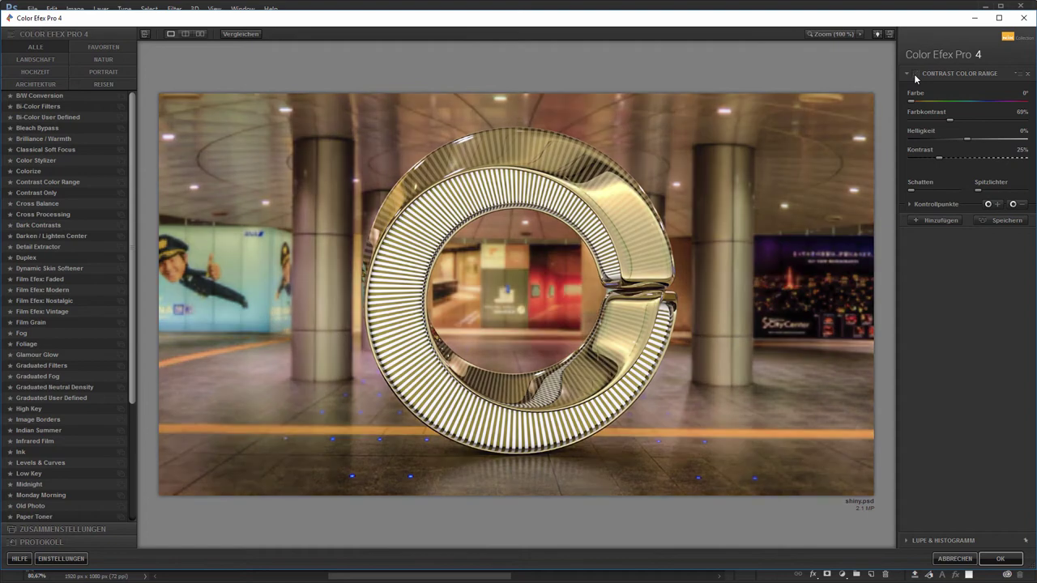
left_click(916, 74)
left_click(915, 73)
left_click(915, 74)
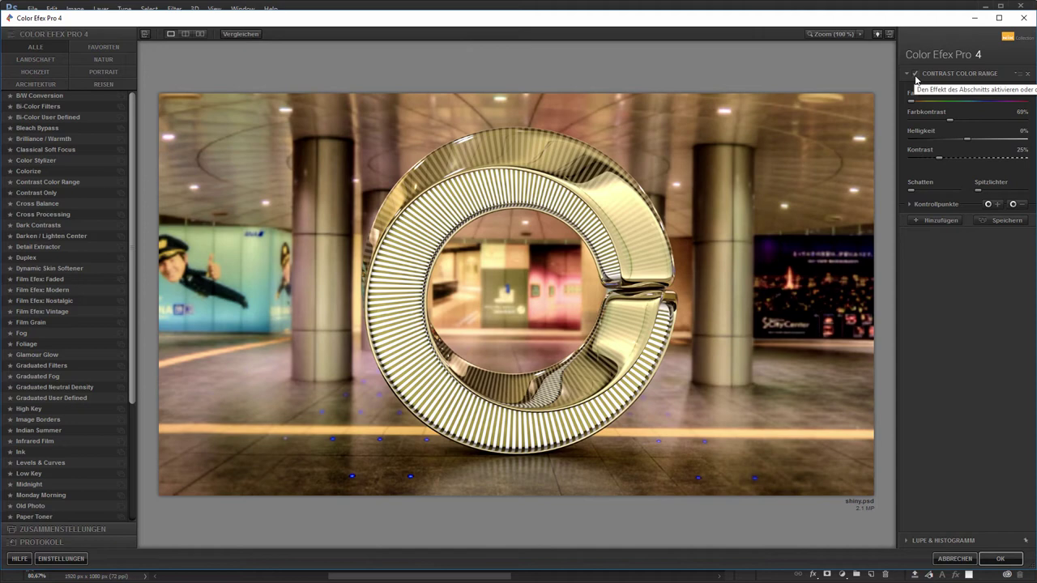
left_click(934, 222)
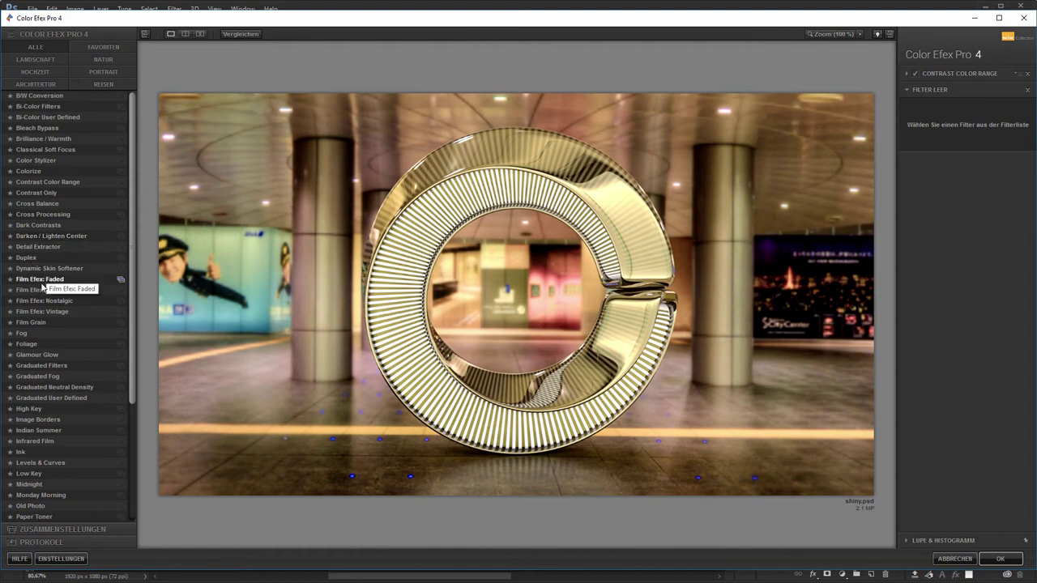
Preview the filters from Contrast Only through Cross Processing, comparing Cross Processing off and on and browsing its other methods
left_click(68, 193)
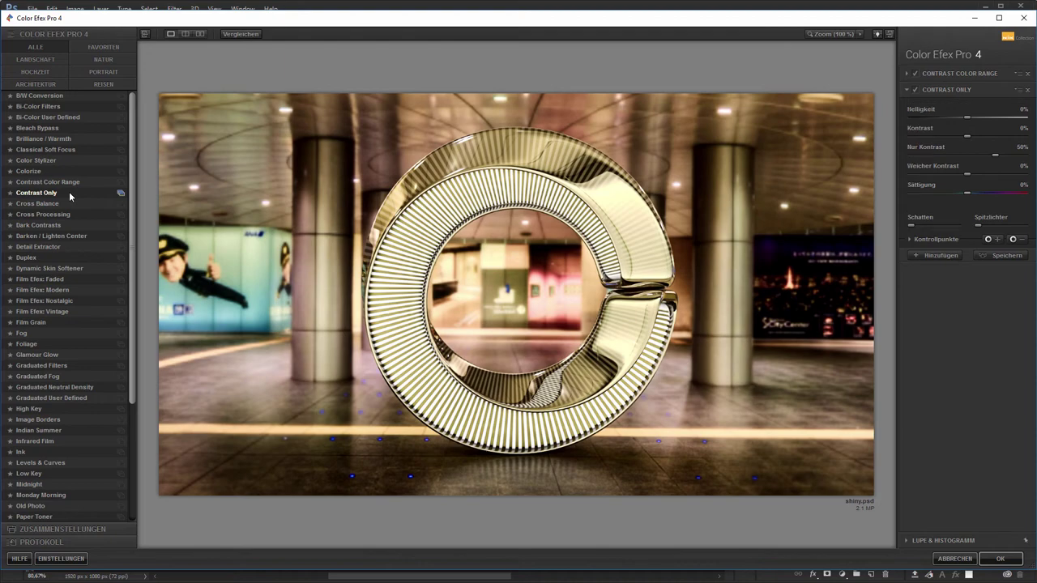
key("Down")
key("Down")
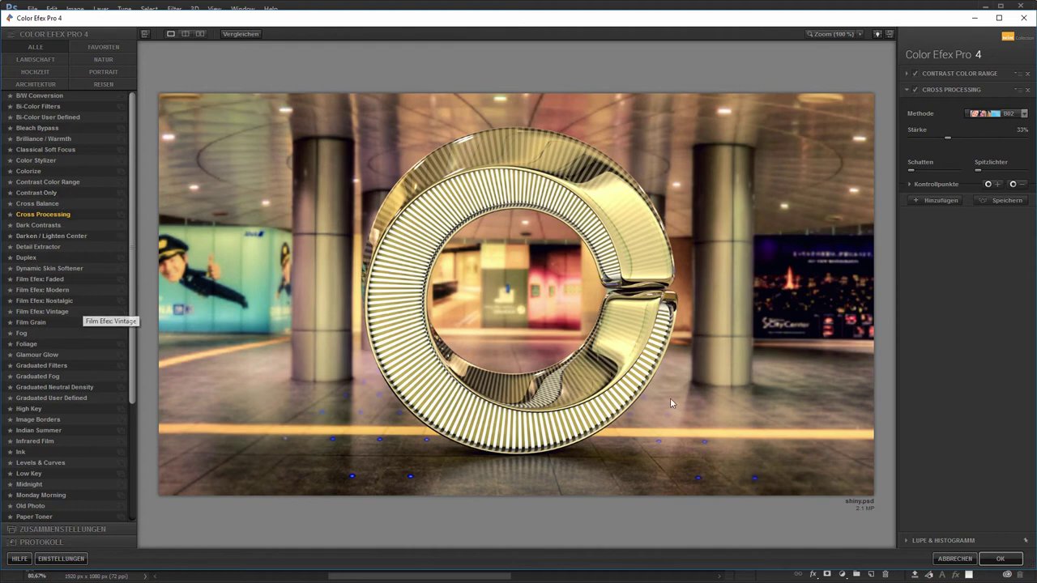
left_click(916, 92)
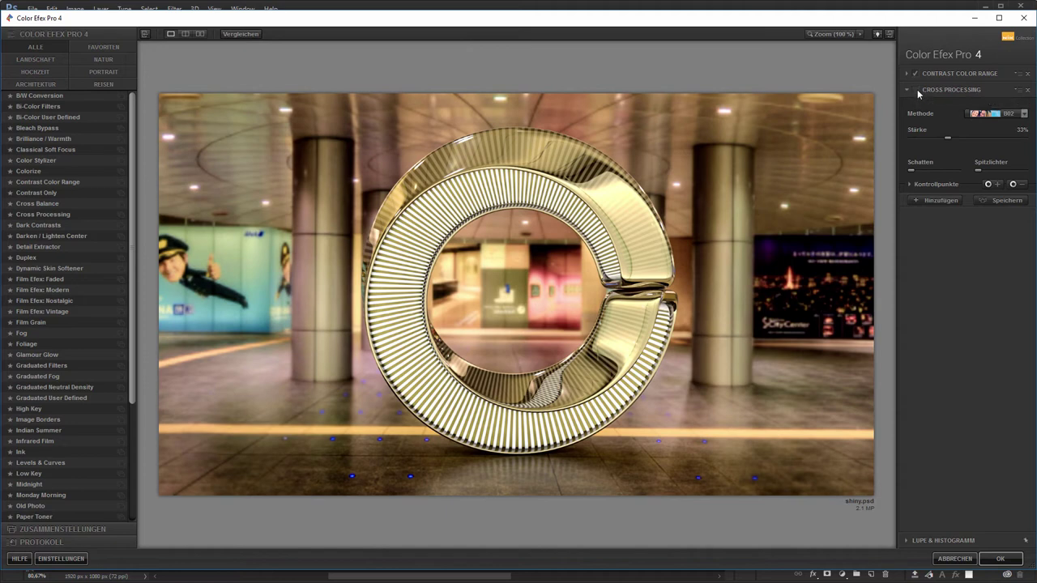
left_click(916, 91)
left_click(1023, 114)
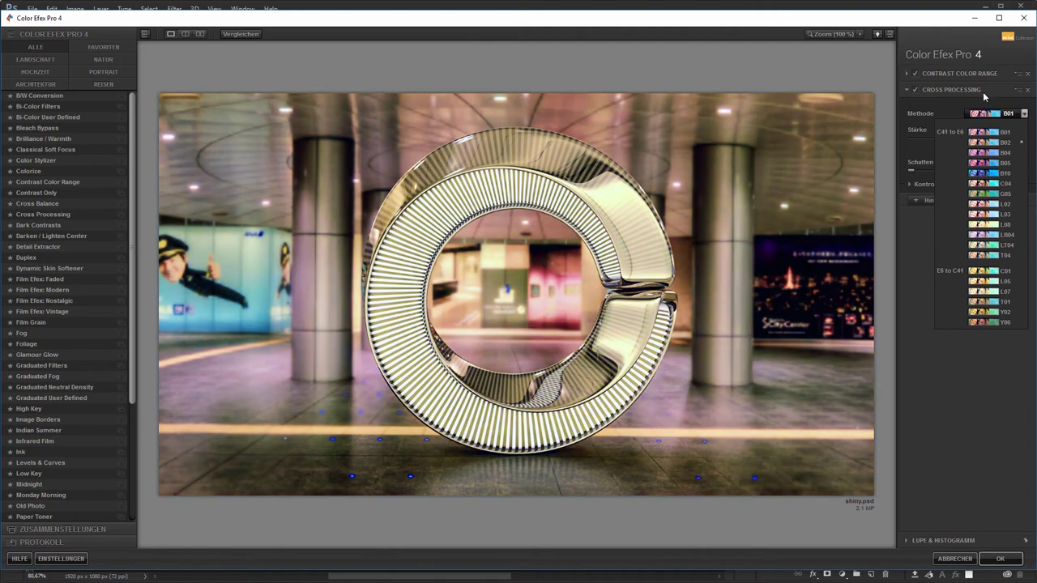
left_click(938, 93)
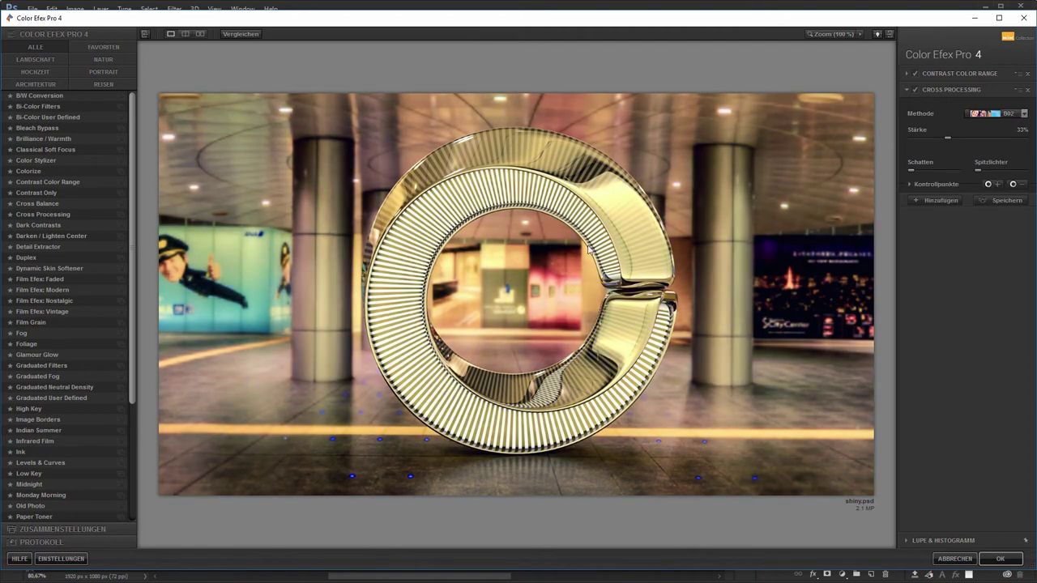
Preview the Dark Contrasts, Darken / Lighten Center and Detail Extractor filters, switching the Detail Extractor effect off and on
left_click(68, 226)
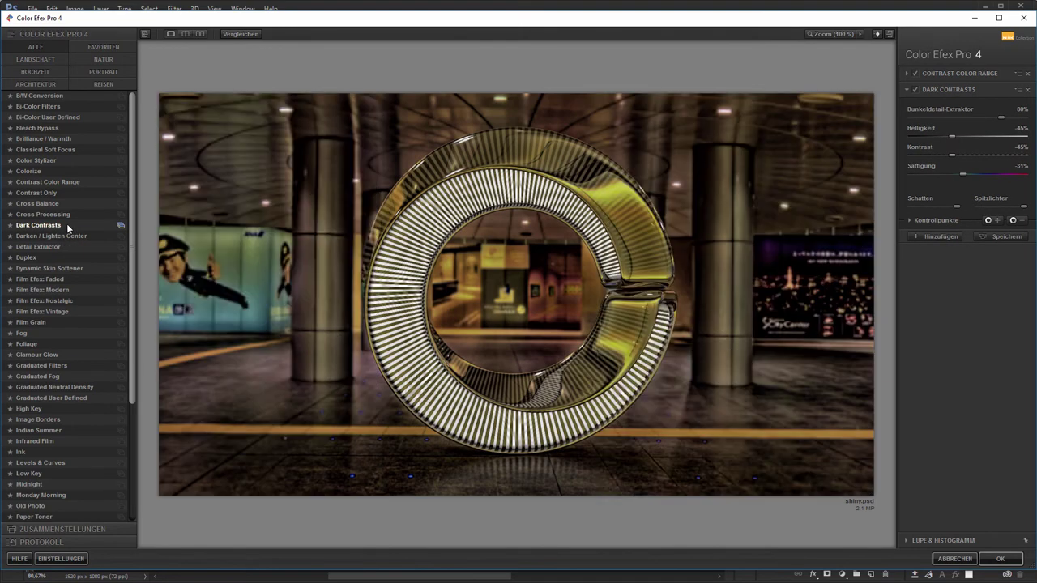
key("Down")
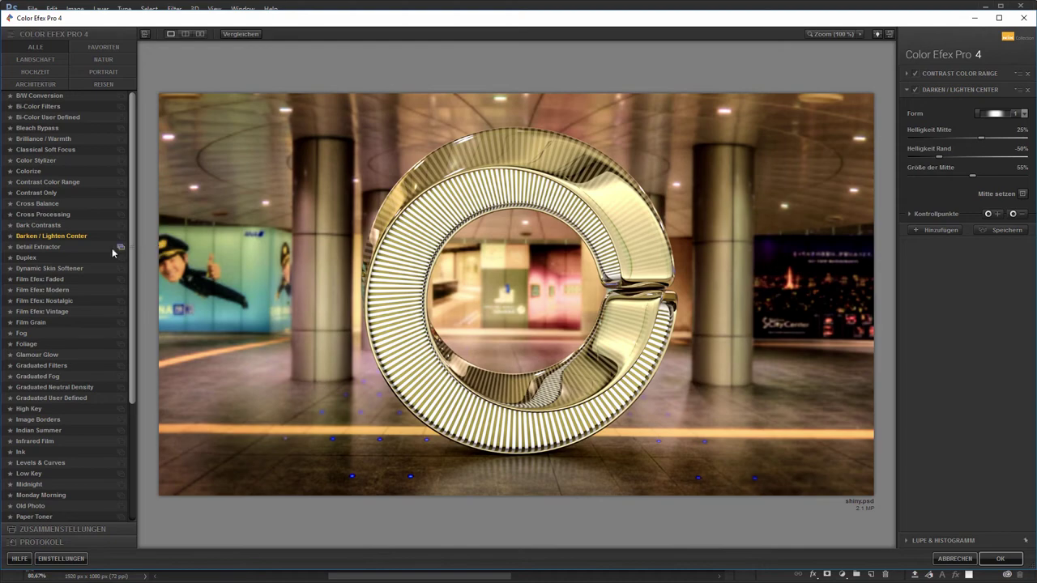
left_click(73, 246)
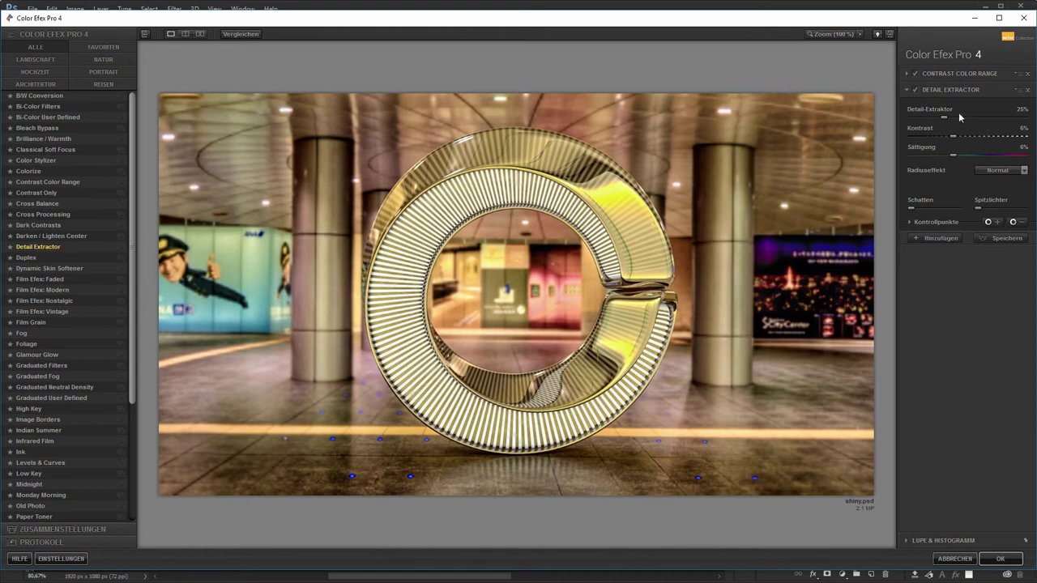
left_click(917, 92)
left_click(917, 91)
left_click(917, 91)
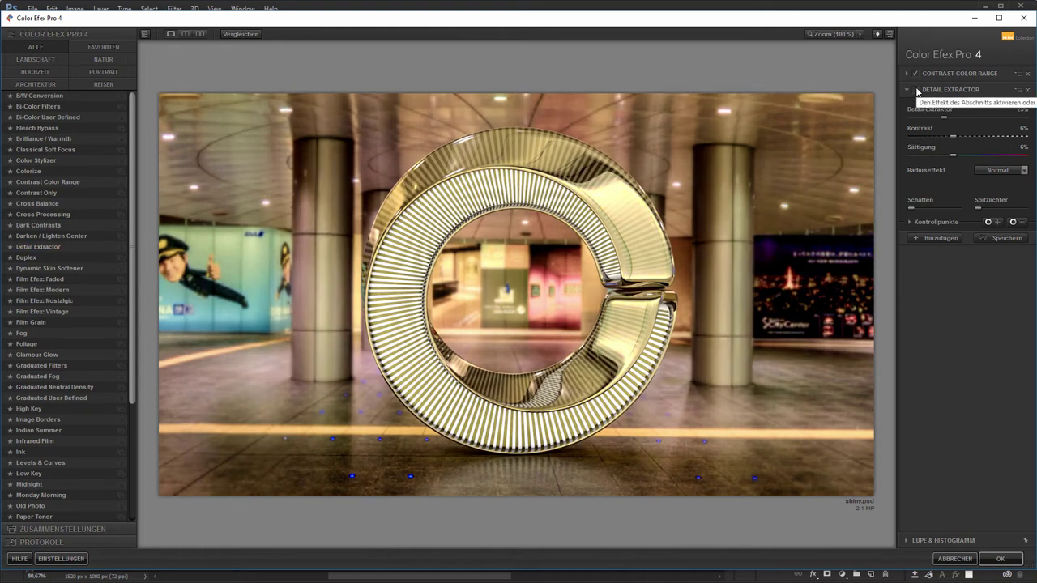
left_click(916, 91)
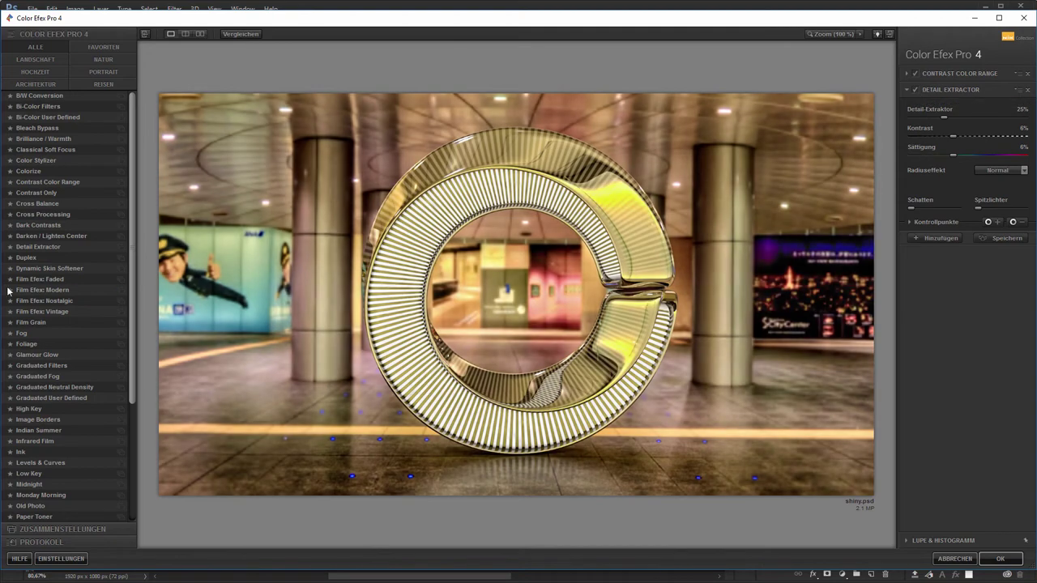
Preview the filters from Duplex through Film Efex: Faded, switching the Dynamic Skin Softener effect off and on
left_click(71, 257)
key("Down")
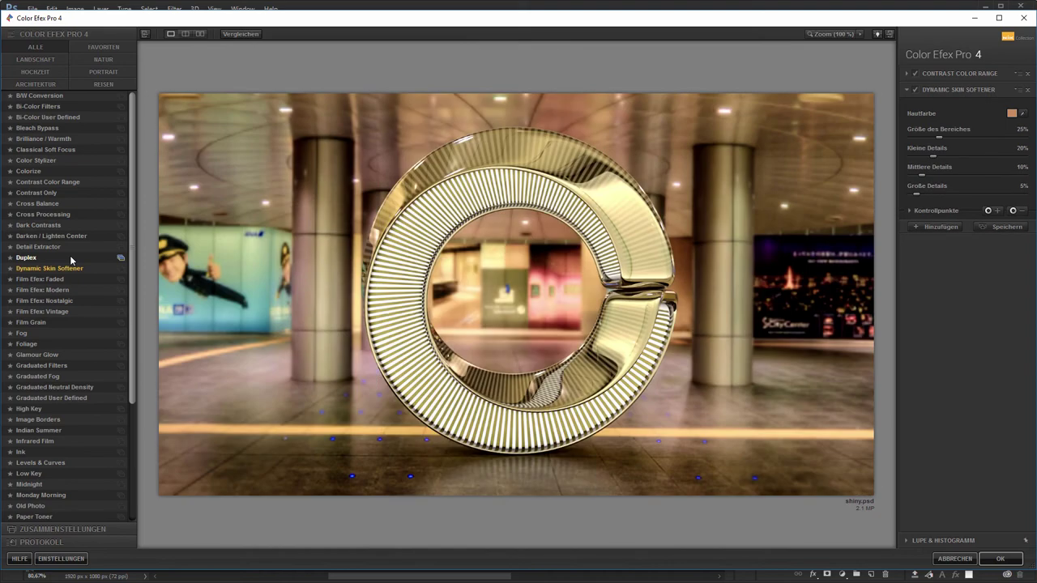
left_click(914, 89)
left_click(915, 90)
left_click(51, 280)
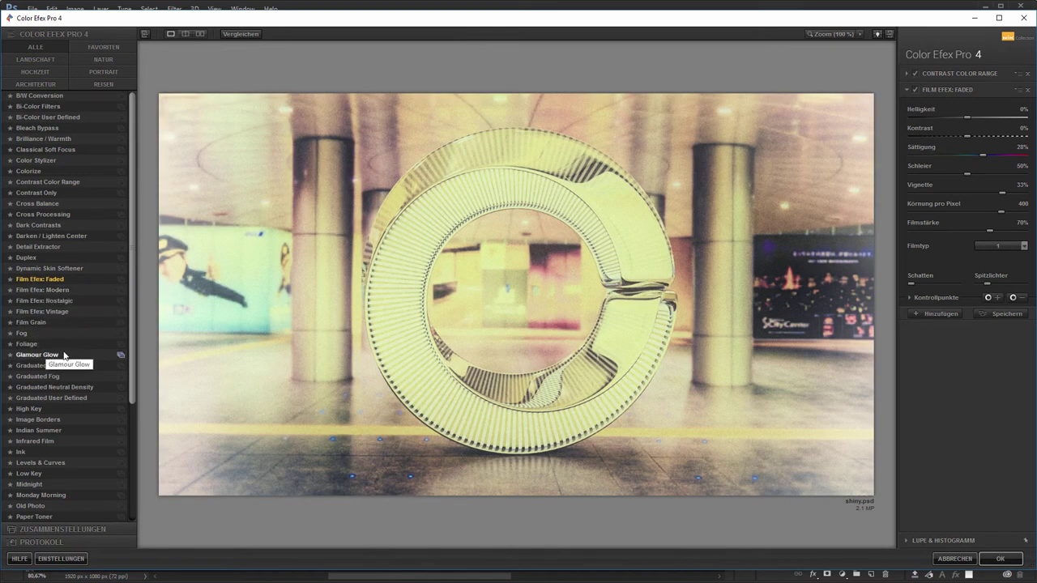
Try the Foliage filter with method 2 and compare the image repeatedly with the effect off and on
left_click(54, 345)
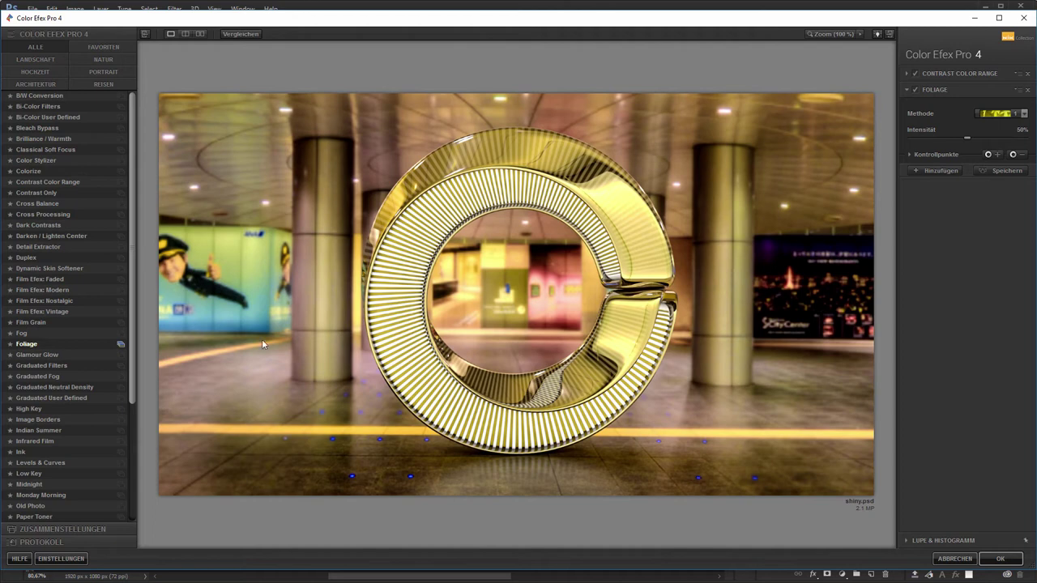
left_click(1007, 116)
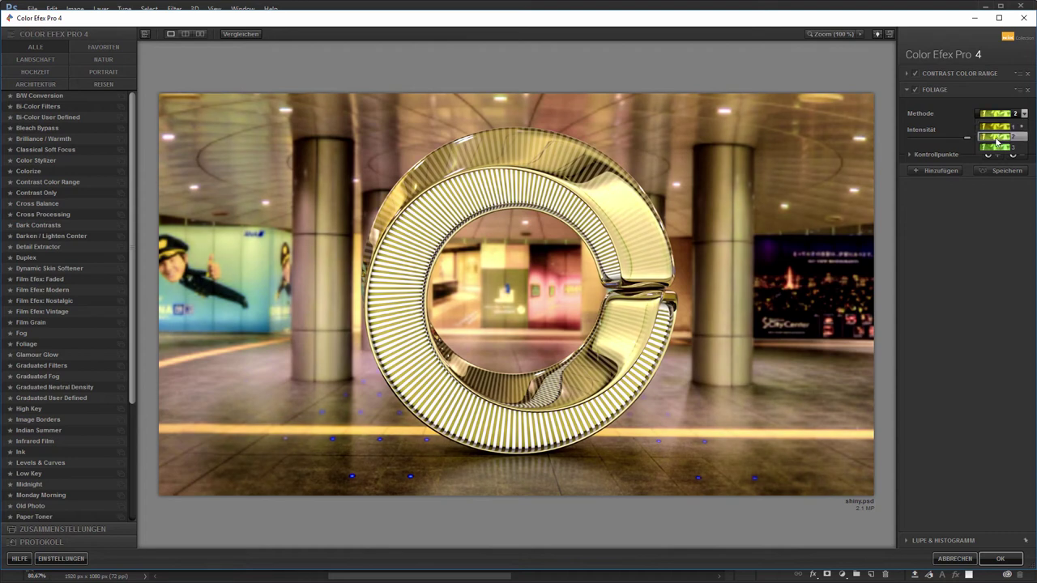
left_click(996, 139)
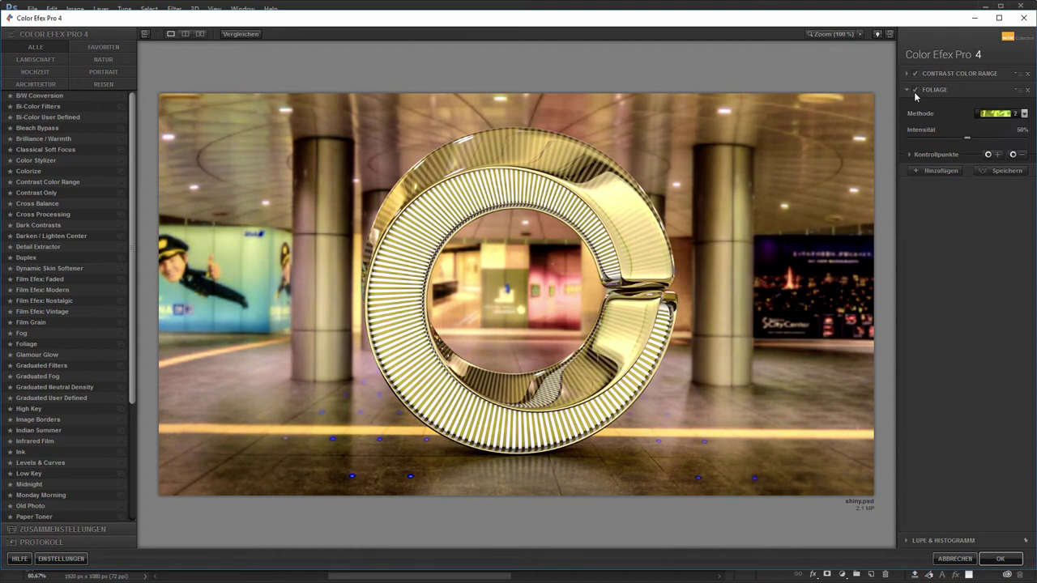
left_click(914, 89)
left_click(914, 89)
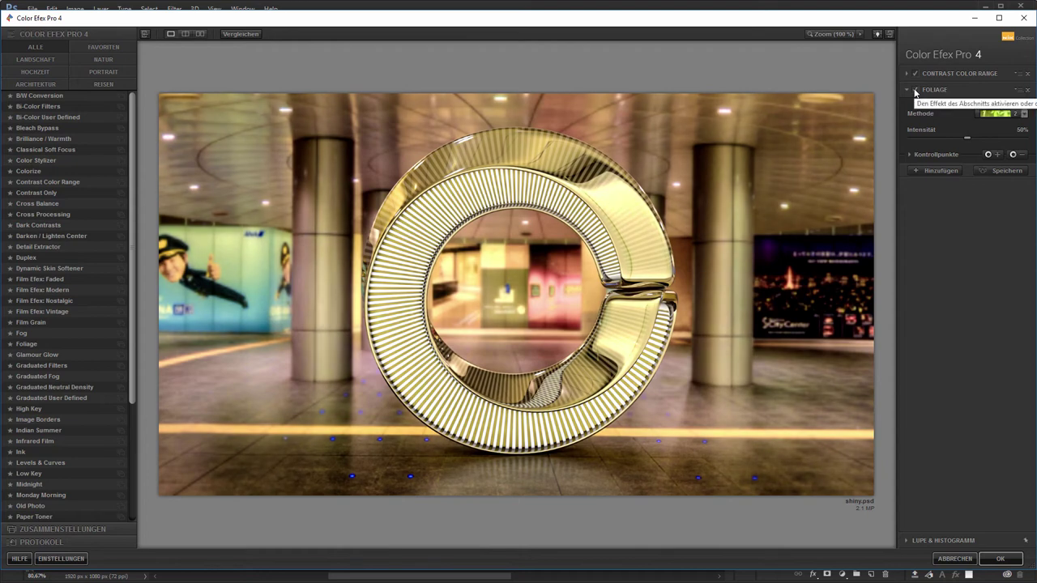
left_click(914, 89)
left_click(915, 89)
left_click(914, 90)
left_click(914, 89)
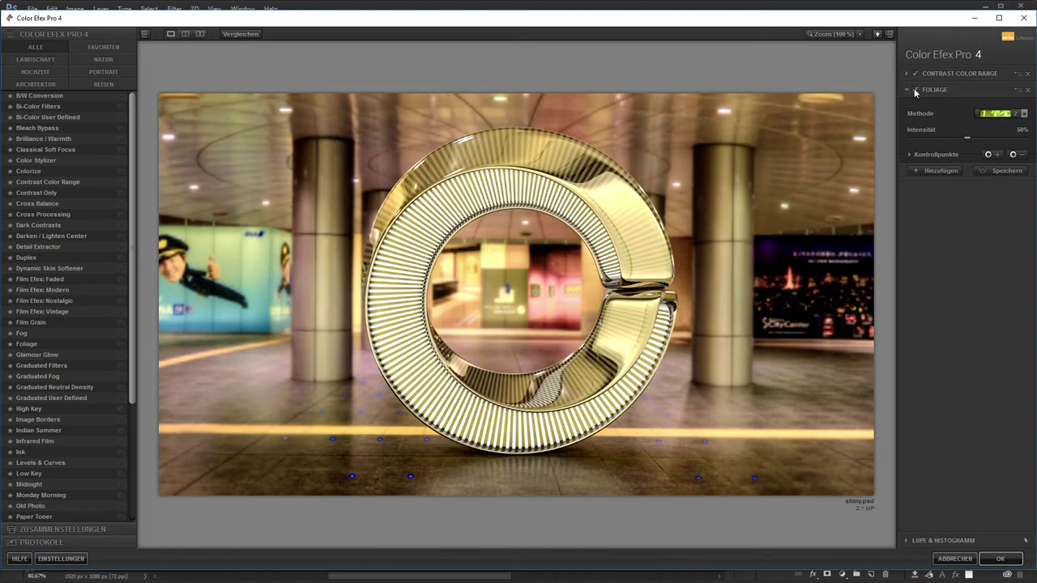
left_click(914, 89)
left_click(914, 89)
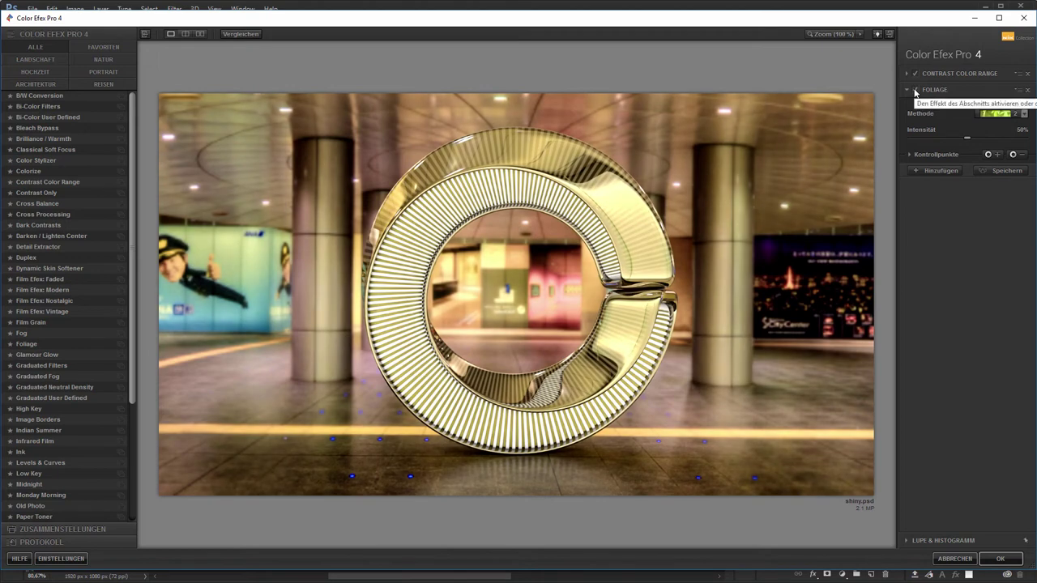
Preview the Glamour Glow filter and compare the image with the effect off and on
left_click(39, 355)
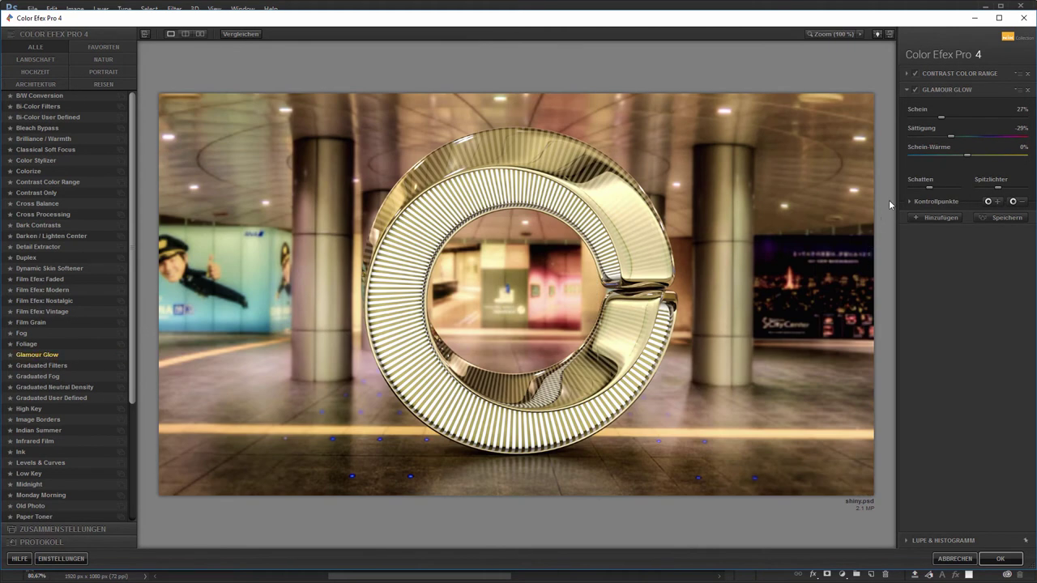
left_click(918, 91)
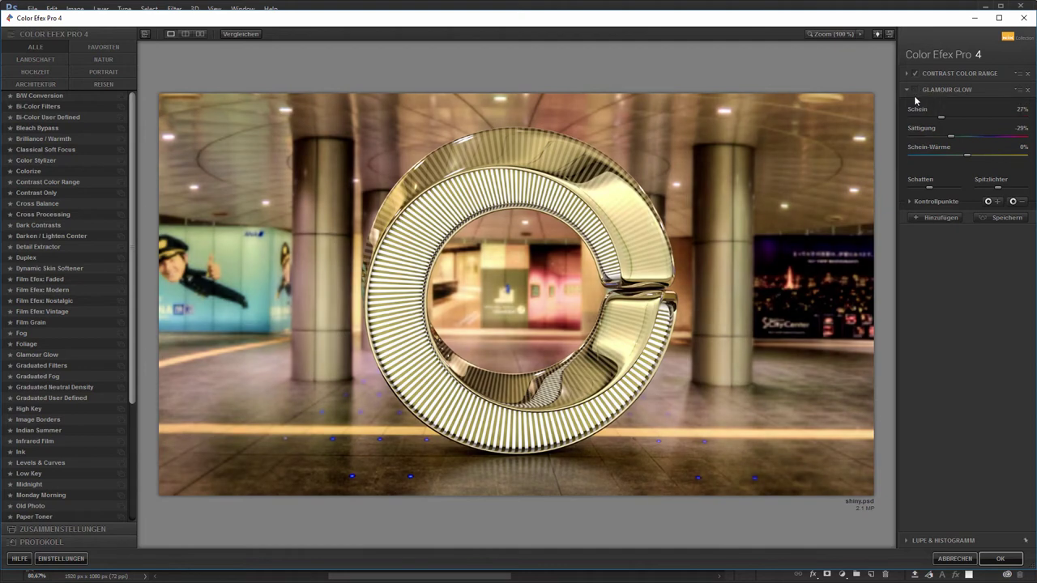
left_click(914, 90)
left_click(914, 90)
left_click(915, 90)
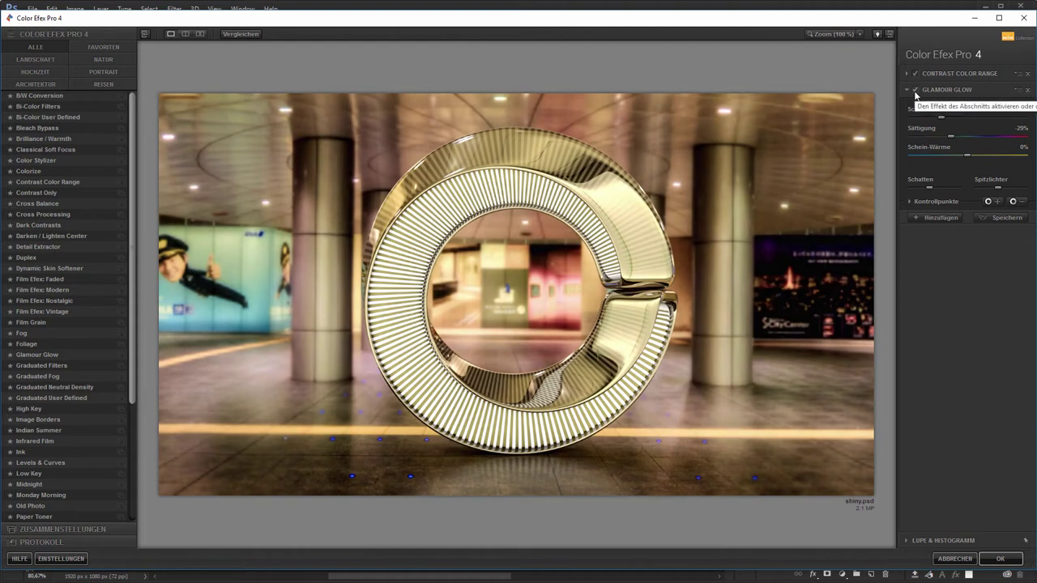
left_click(915, 90)
left_click(914, 90)
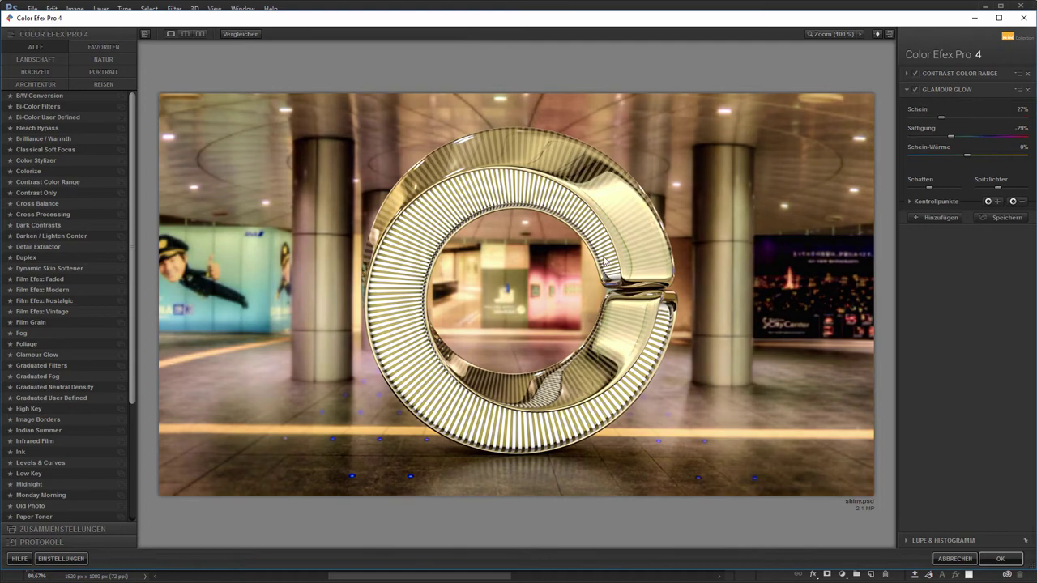
Choose Graduated Neutral Density as the second filter after previewing the graduated filters, compare it off and on, and add a third filter slot
left_click(78, 366)
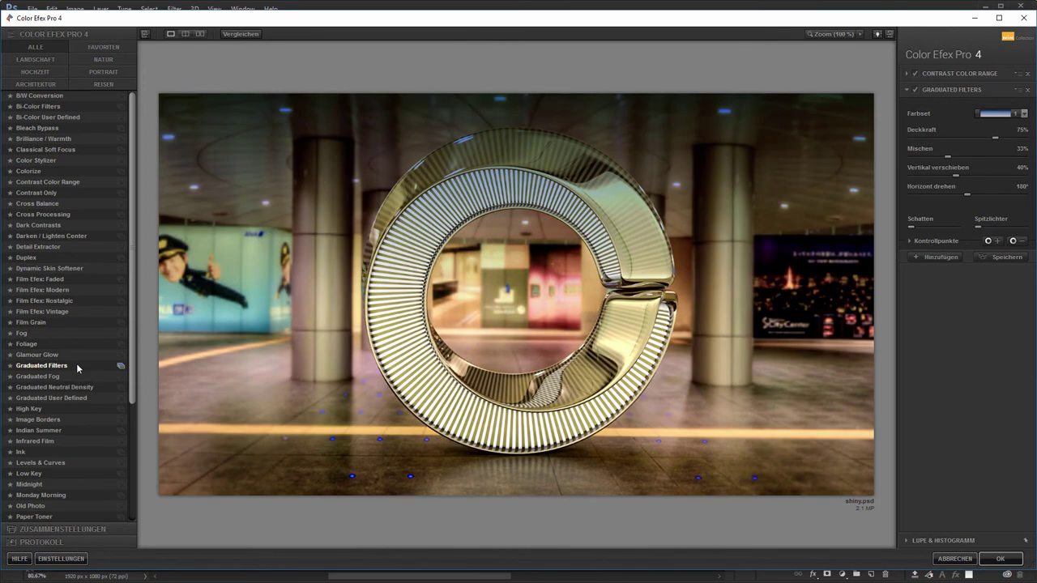
key("Down")
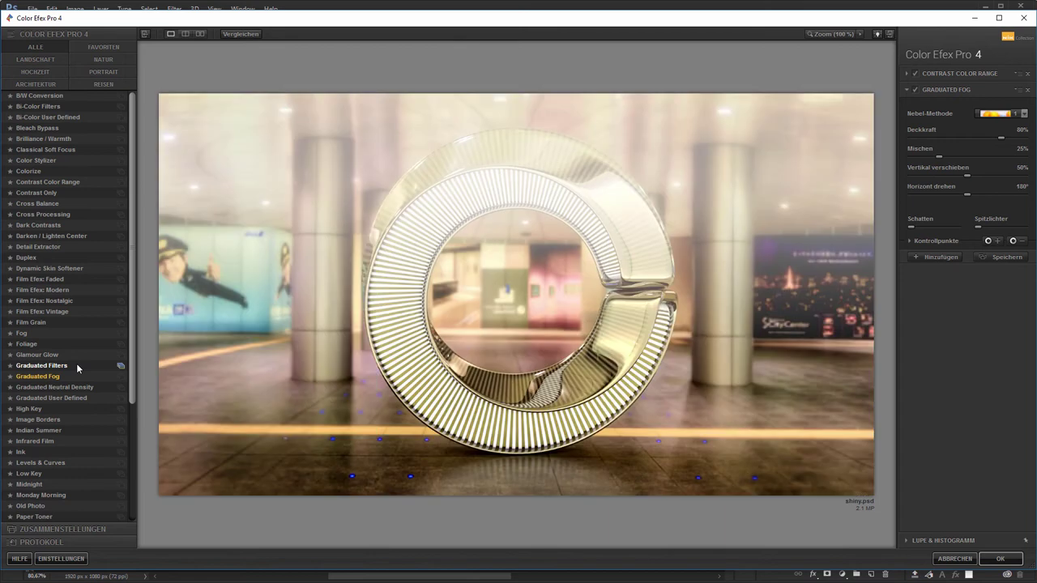
key("Down")
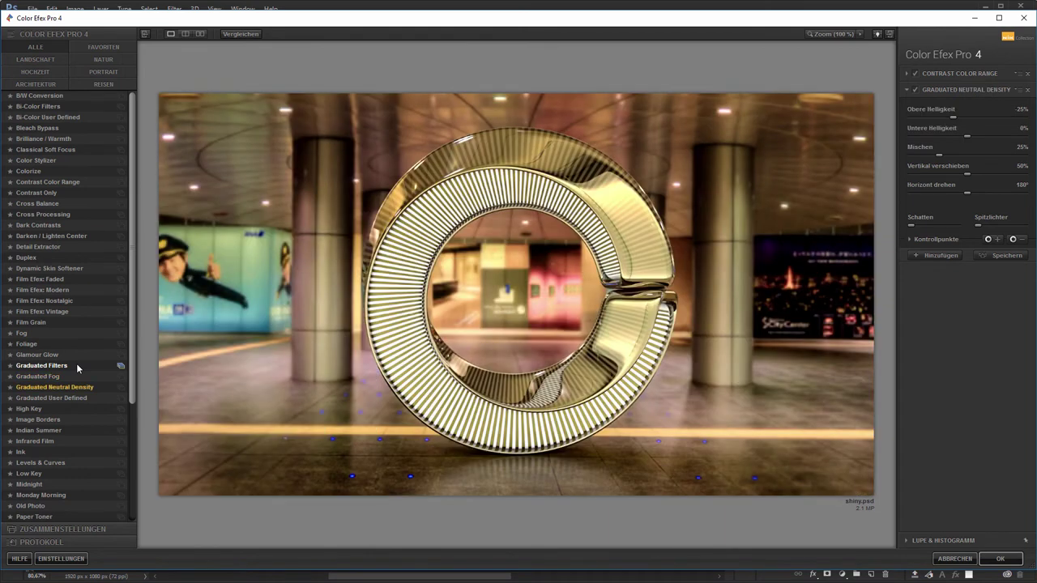
left_click(916, 90)
left_click(916, 90)
left_click(916, 90)
left_click(916, 90)
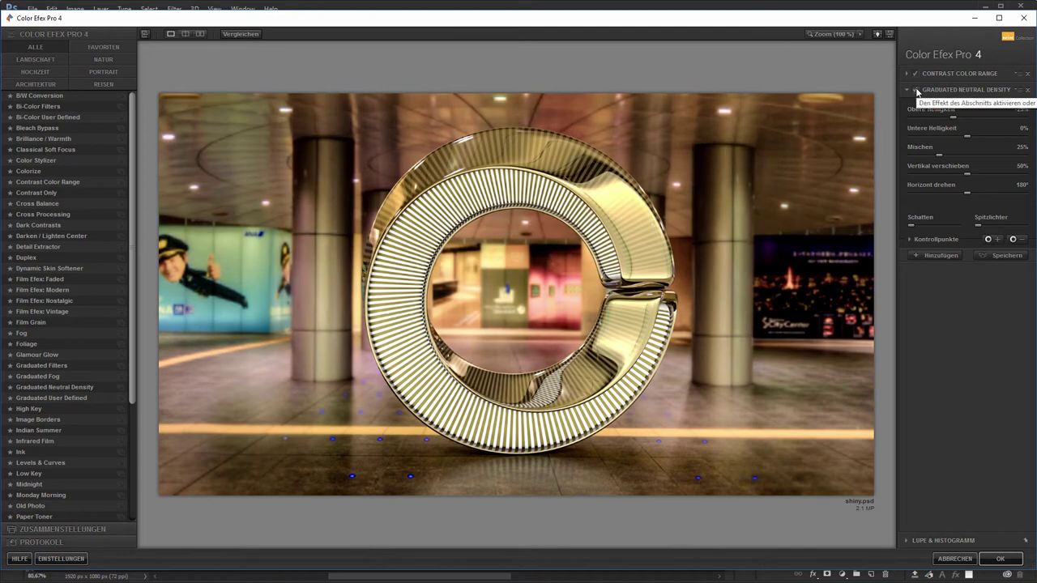
left_click(916, 90)
left_click(916, 89)
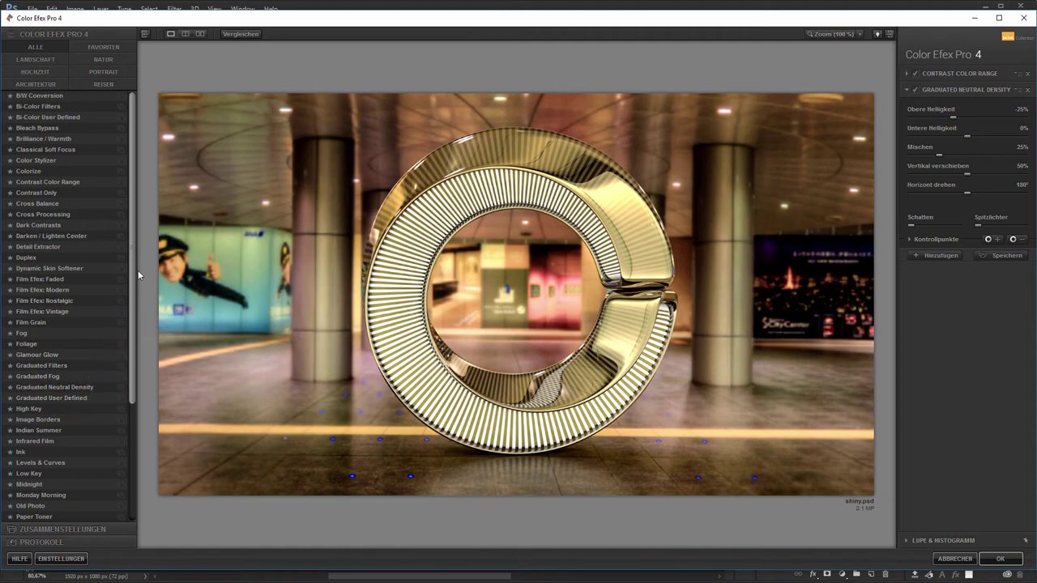
left_click_drag(132, 265, 131, 280)
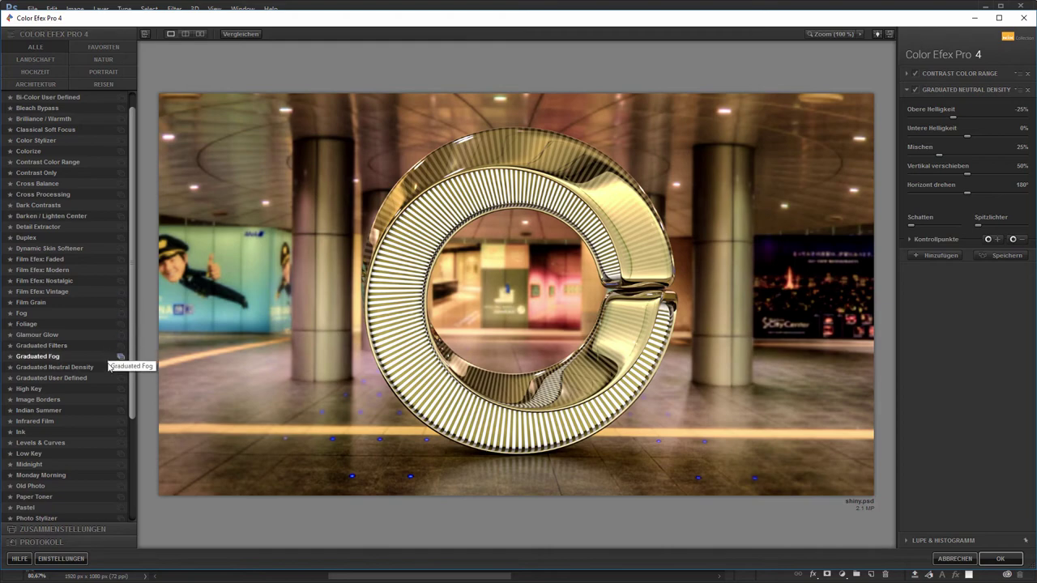
left_click(941, 255)
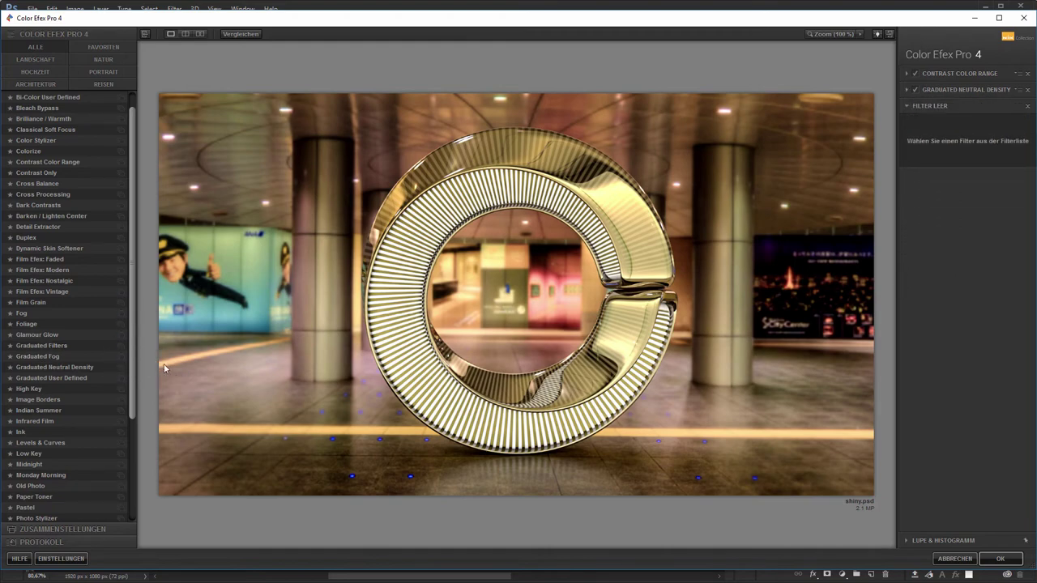
Preview the filters from Graduated User Defined through Pastel in the third filter slot
left_click(68, 378)
key("Down")
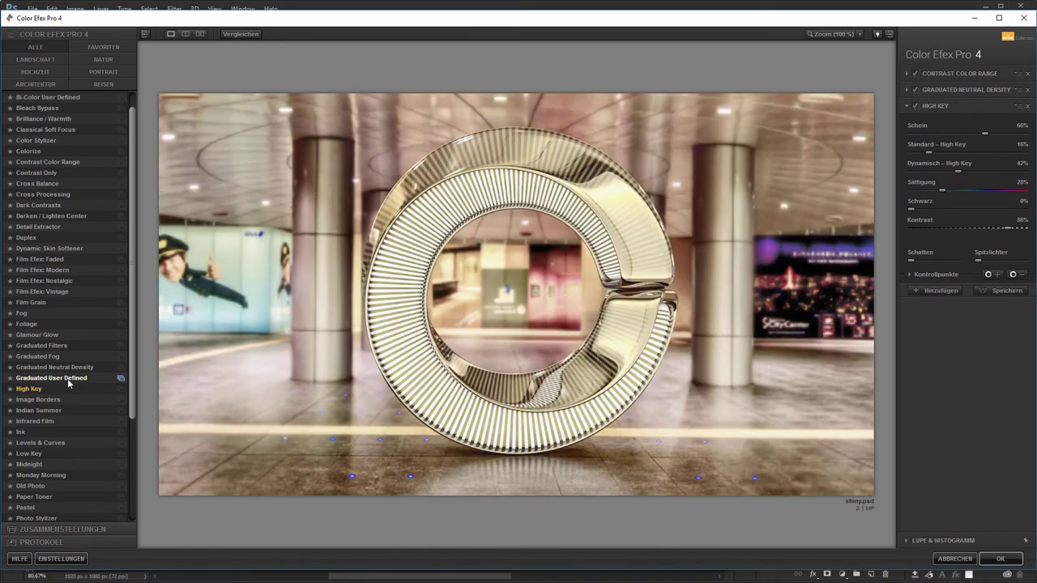
key("Down")
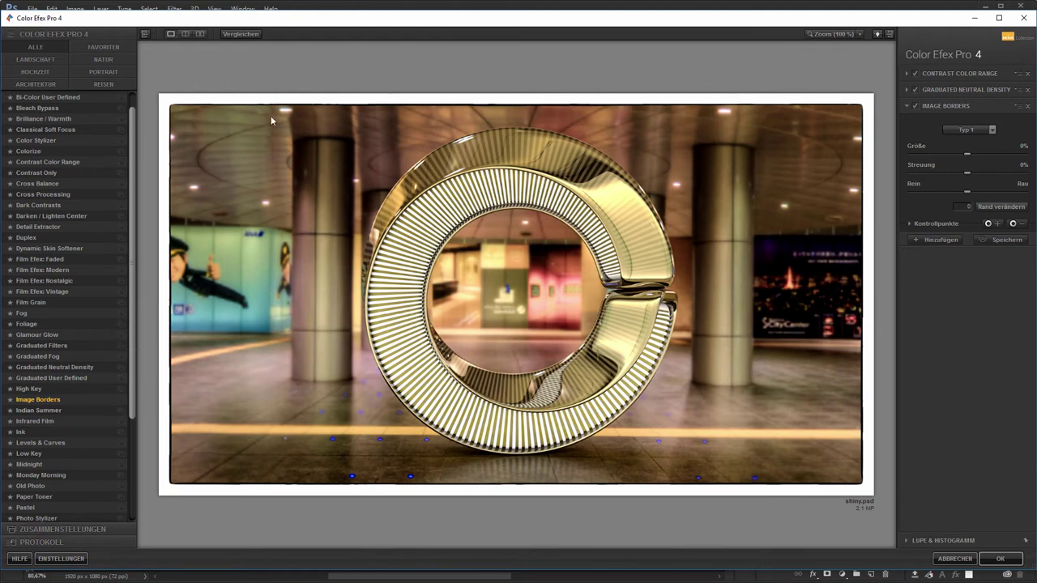
left_click(49, 415)
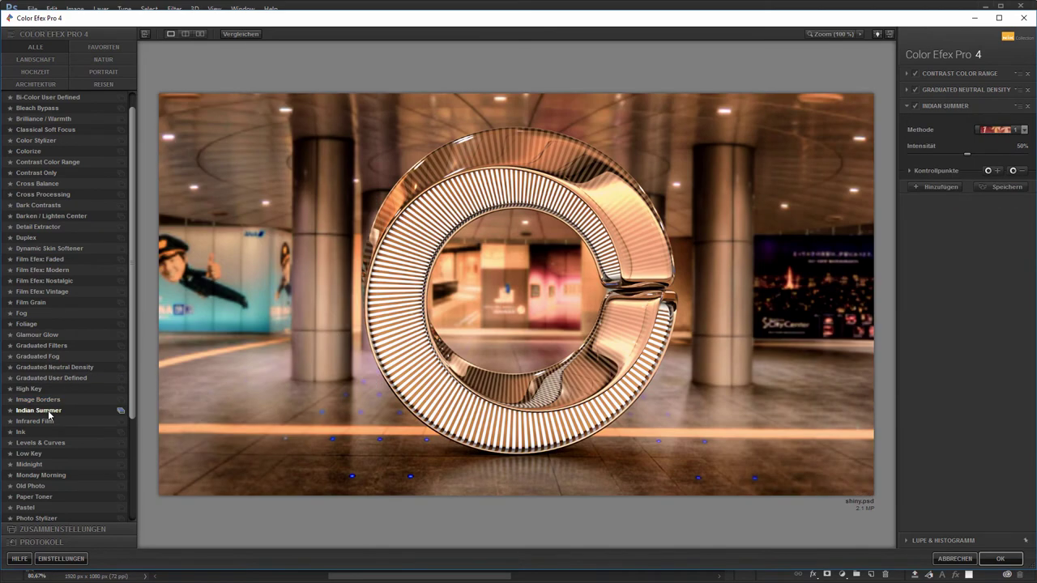
key("Down")
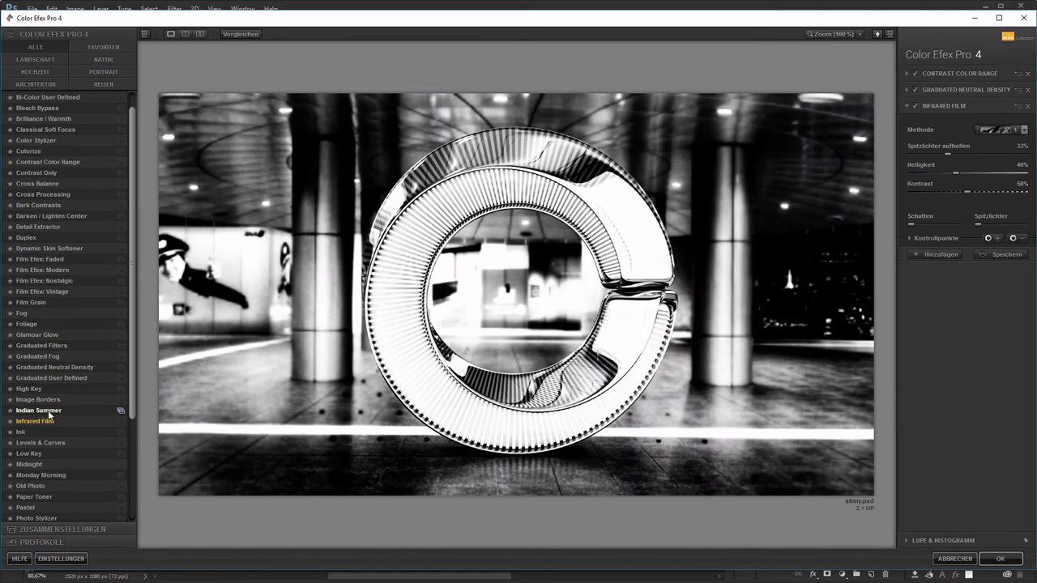
key("Down")
key("Down")
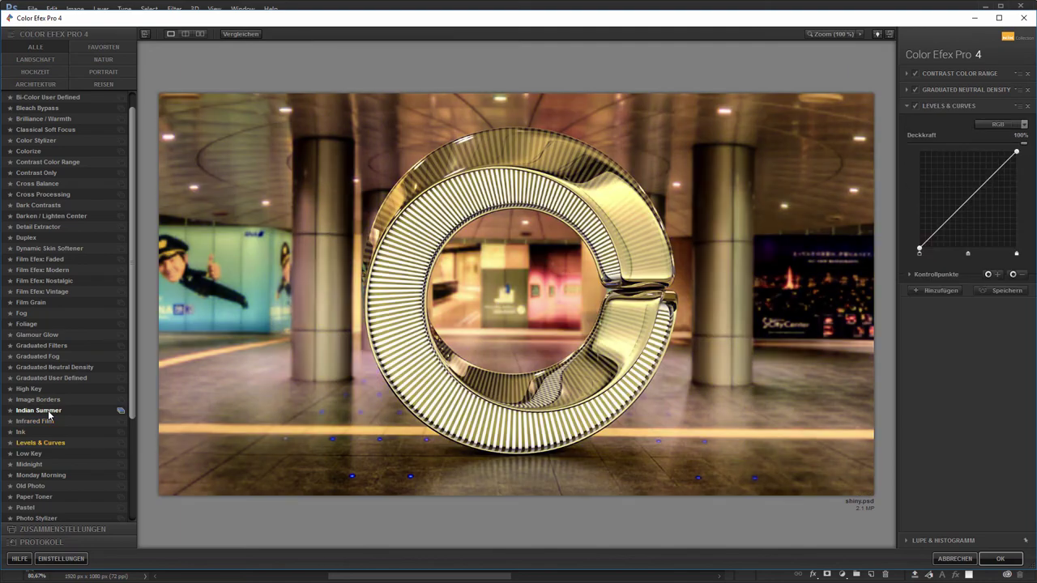
key("Down")
key("Down")
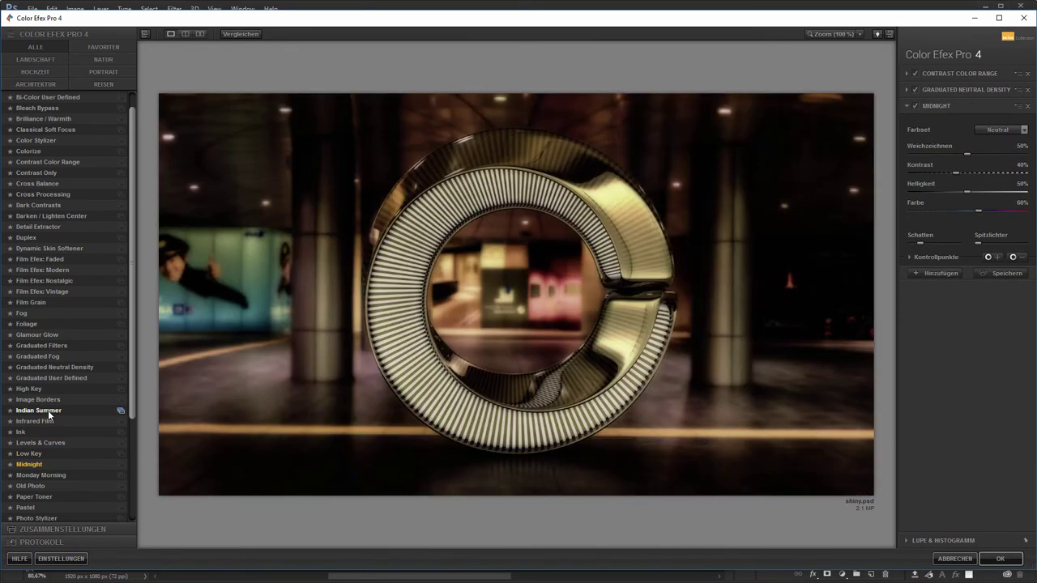
key("Down")
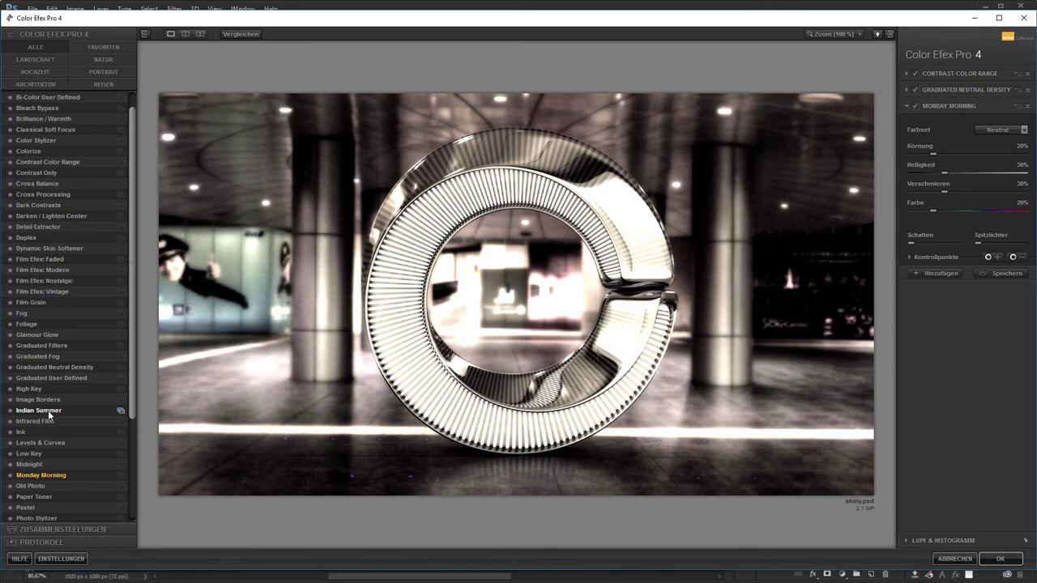
key("Down")
key("Down")
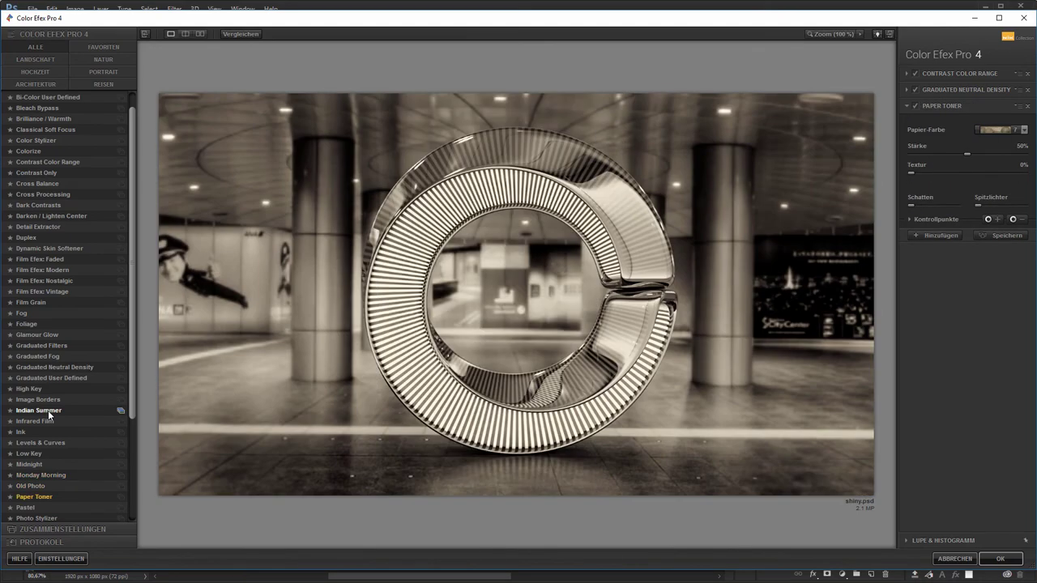
key("Down")
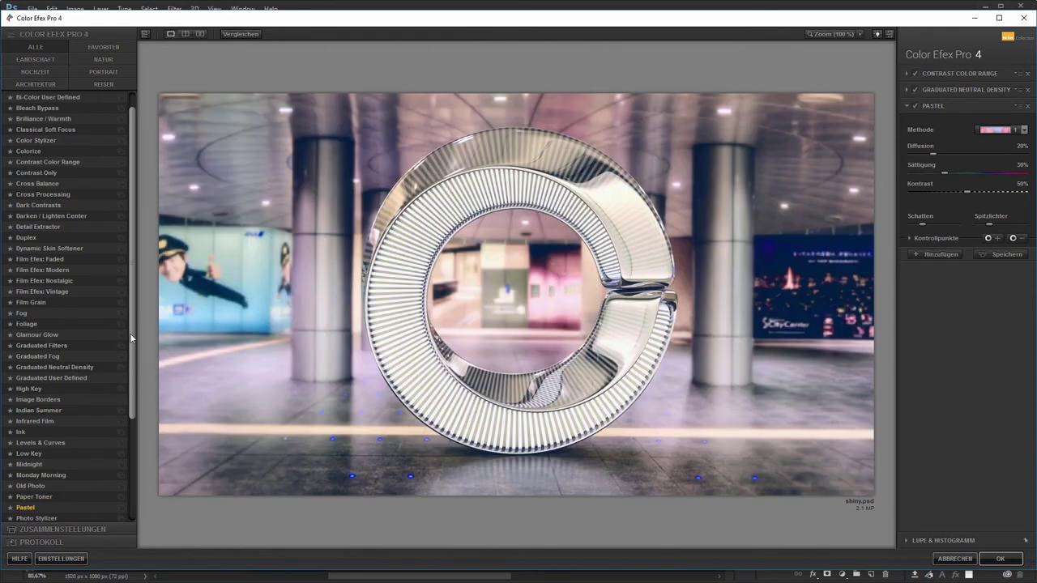
Preview the filters from Photo Stylizer through Pro Contrast in the third slot, switching the Pro Contrast effect off
left_click_drag(130, 333, 136, 459)
key("Down")
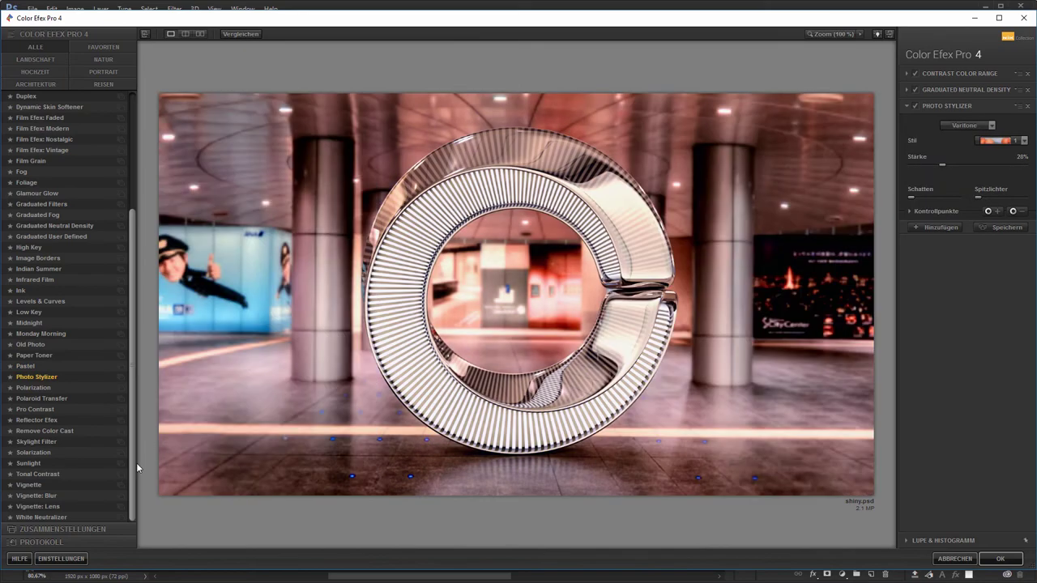
key("Down")
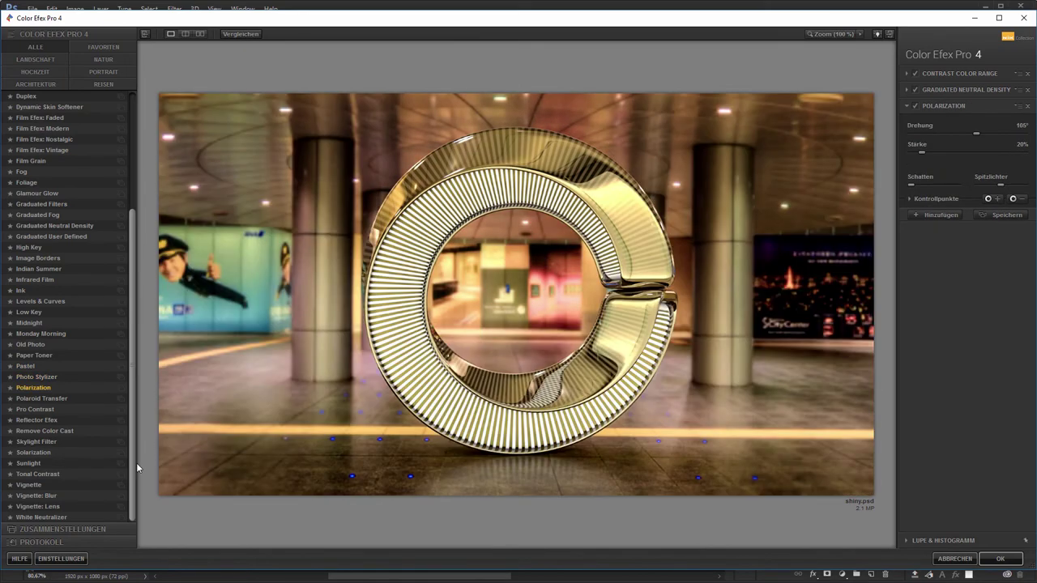
key("Down")
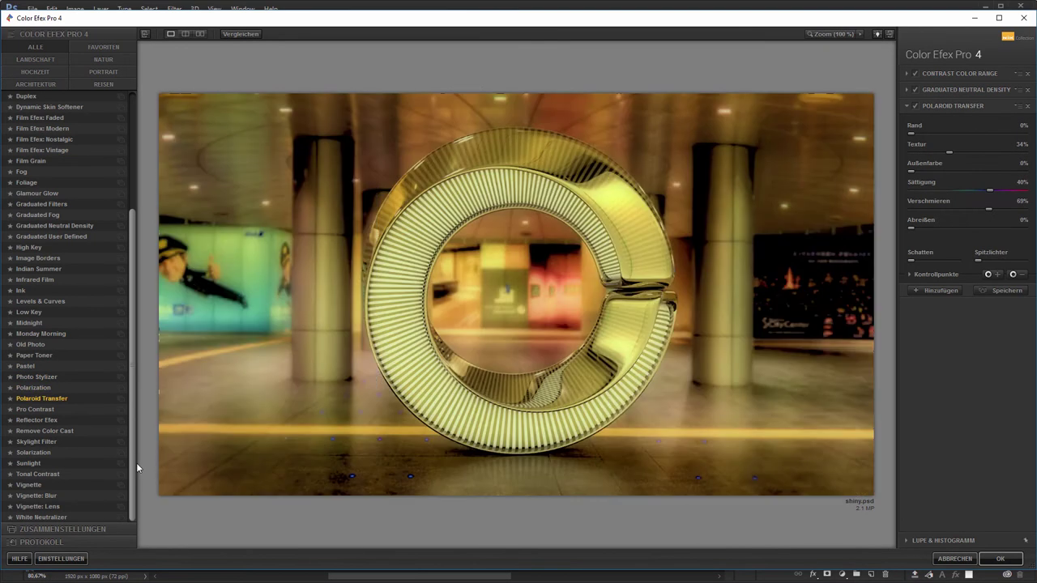
key("Down")
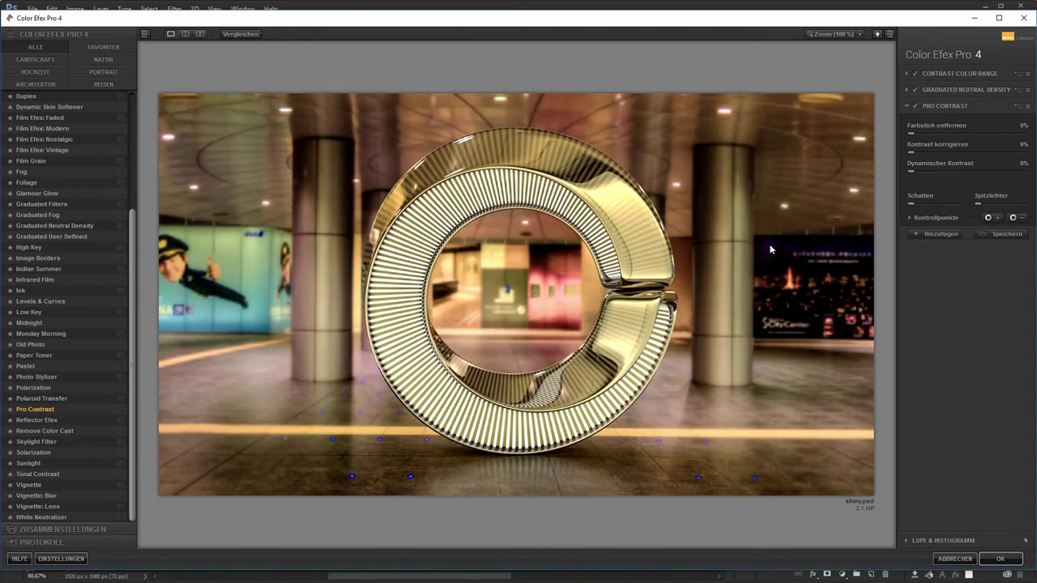
left_click(916, 106)
Preview the Reflector Efex filter with the Gold method and compare the image repeatedly with the effect off and on
left_click(84, 418)
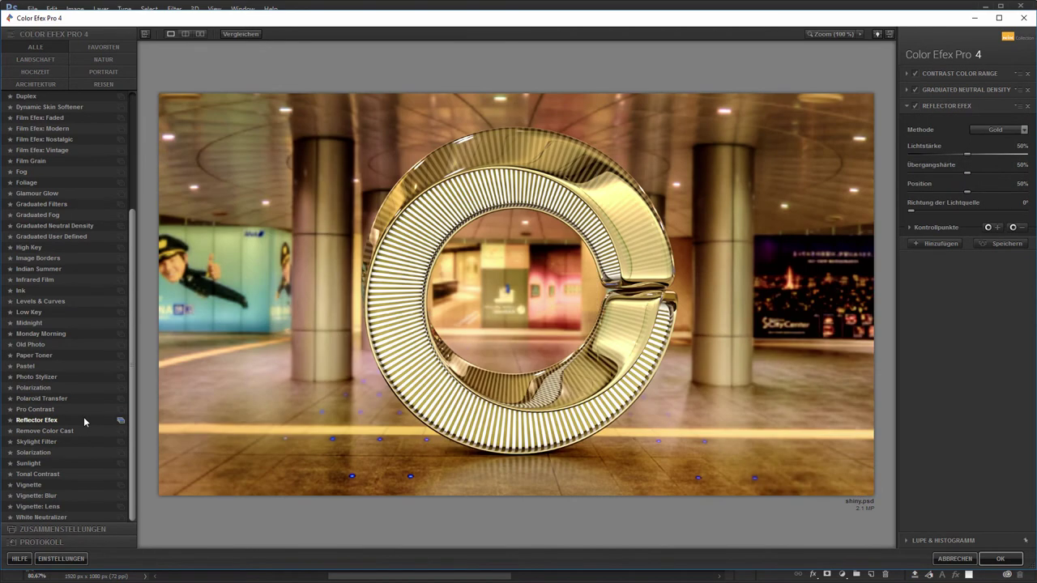
left_click(915, 106)
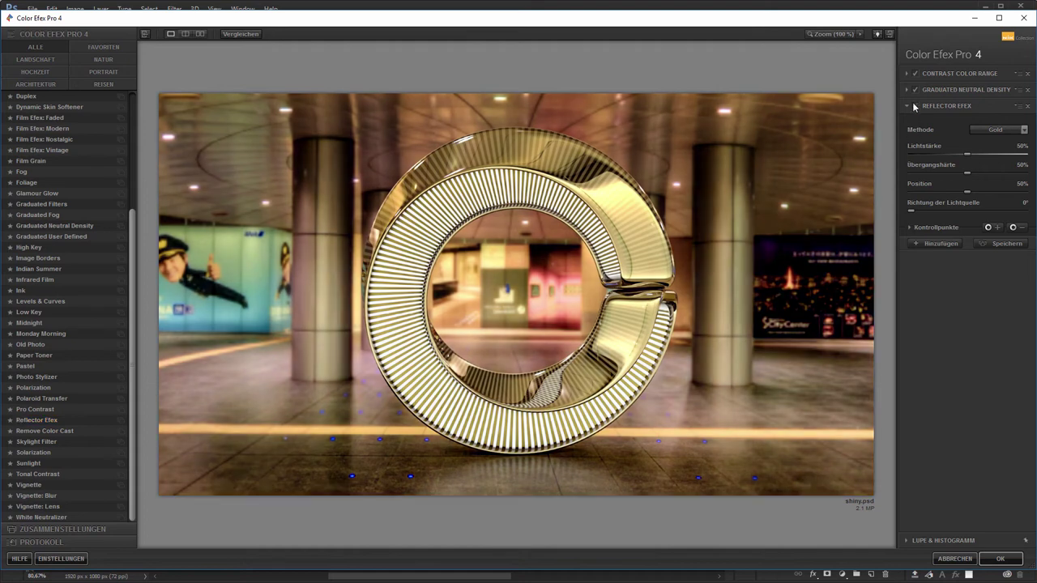
left_click(915, 106)
left_click(914, 106)
left_click(916, 103)
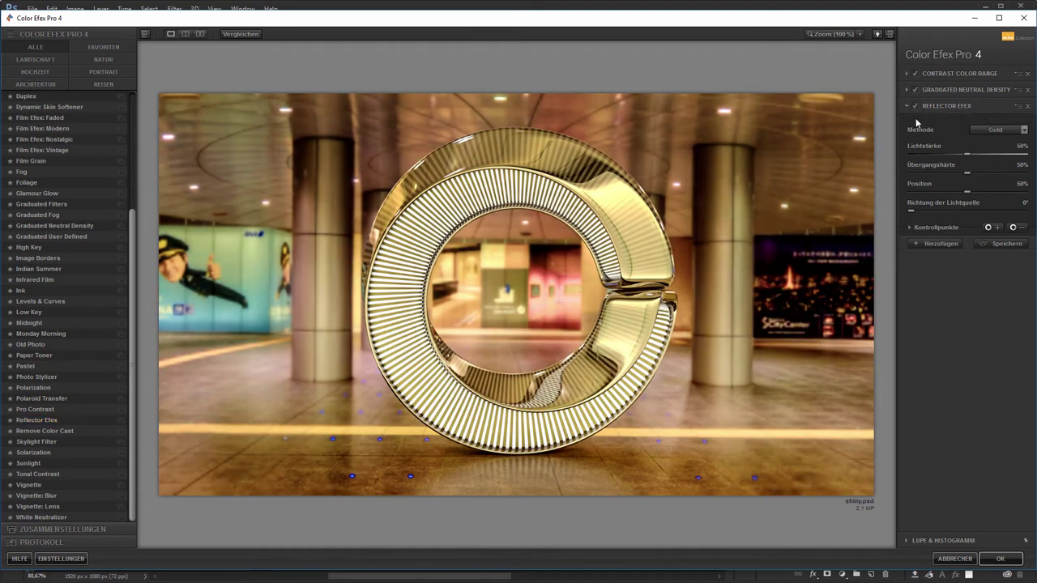
Preview the remaining filters from Remove Color Cast through White Neutralizer, switching the White Neutralizer effect off and on
left_click(81, 430)
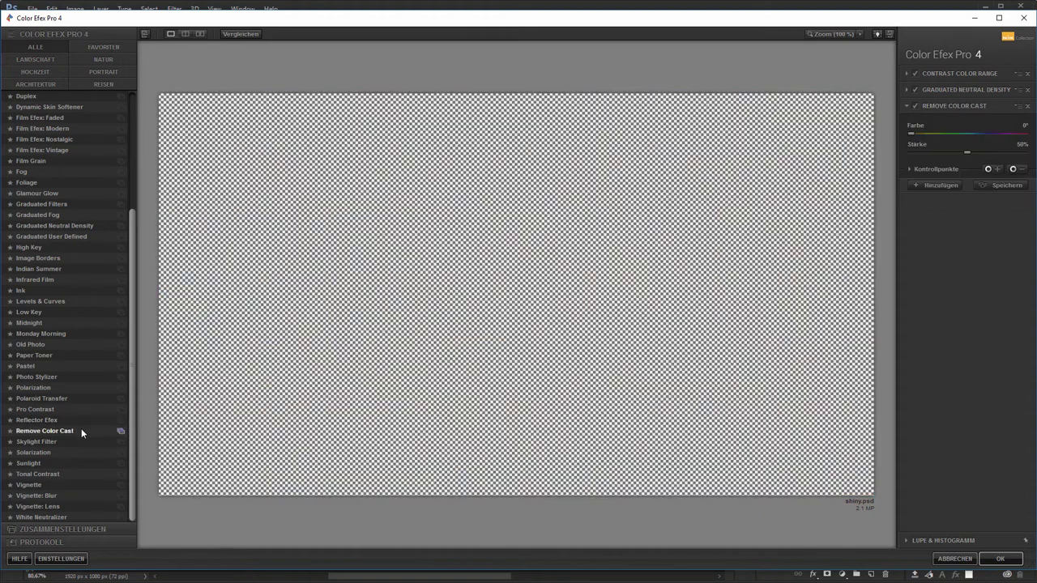
key("Down")
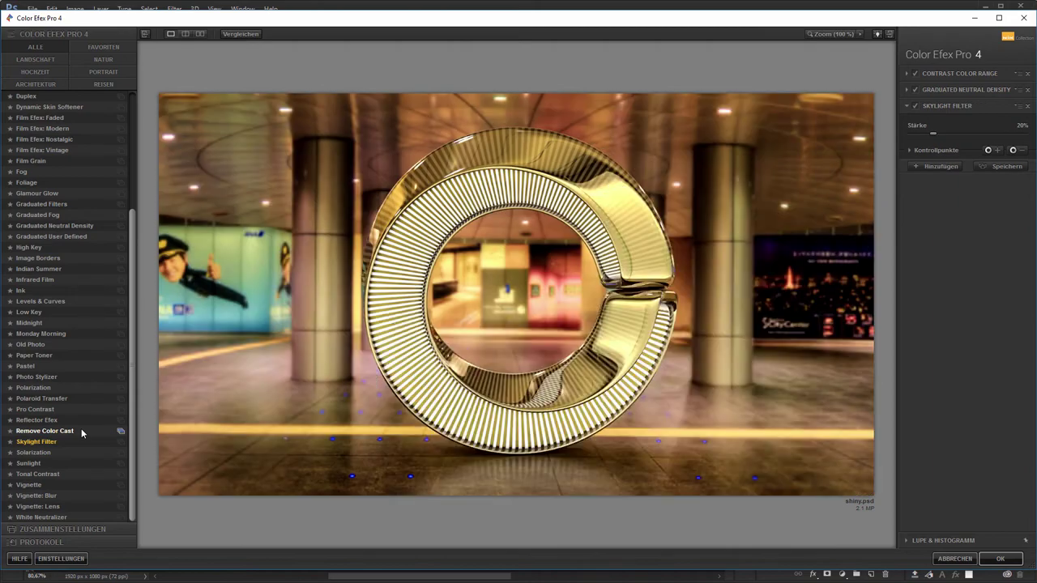
key("Down")
key("Down")
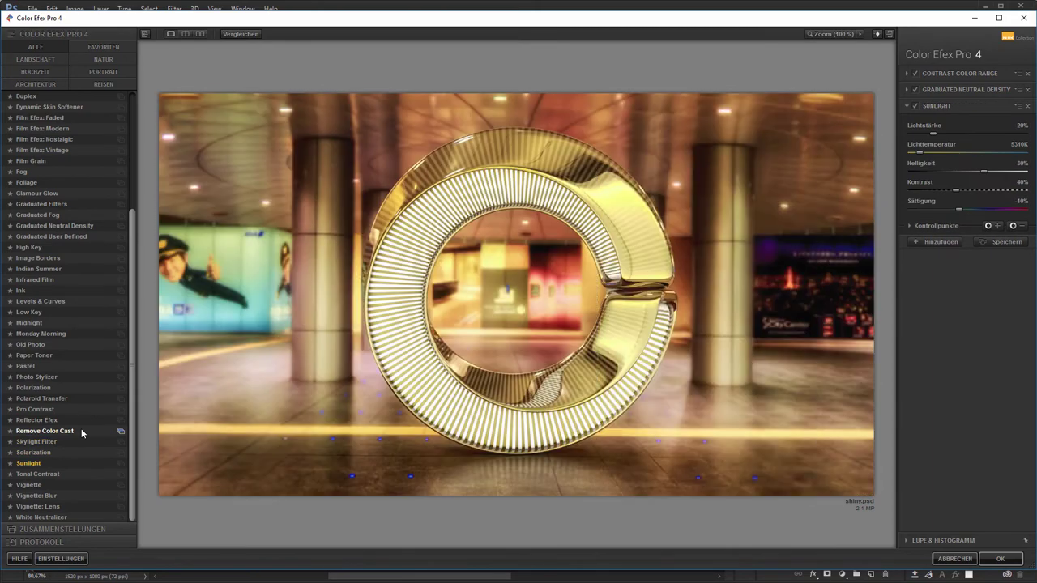
key("Down")
key("Down")
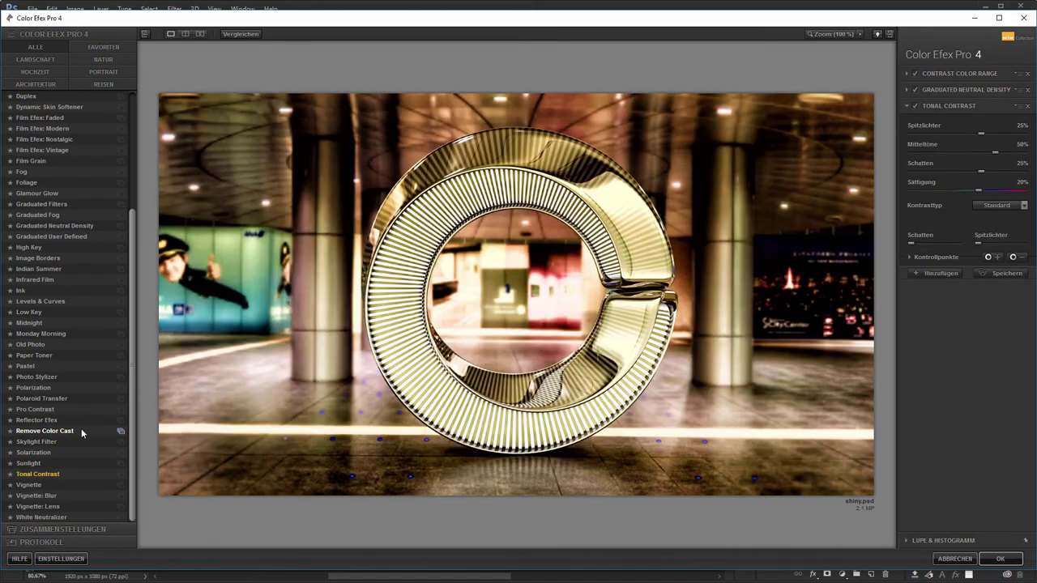
key("Down")
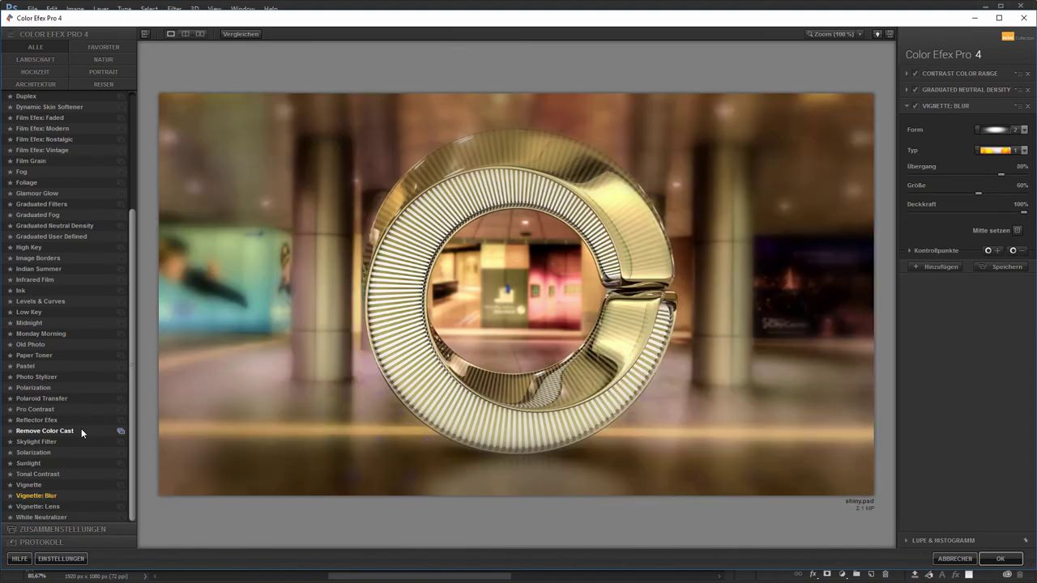
key("Down")
key("Down")
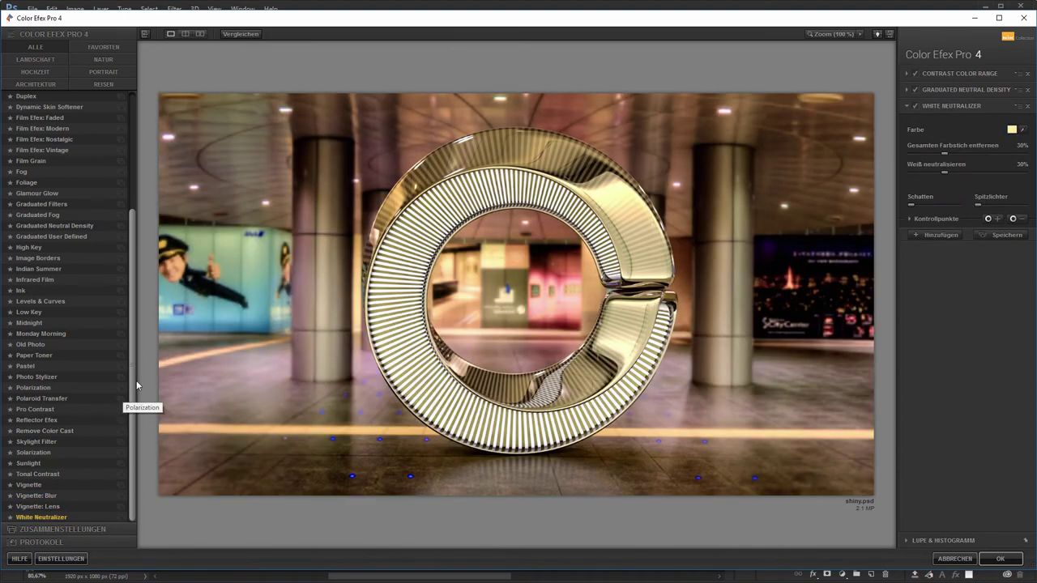
left_click(917, 107)
left_click(917, 108)
Remove the third filter and apply the Contrast Color Range and Graduated Neutral Density stack to the image
left_click(1028, 106)
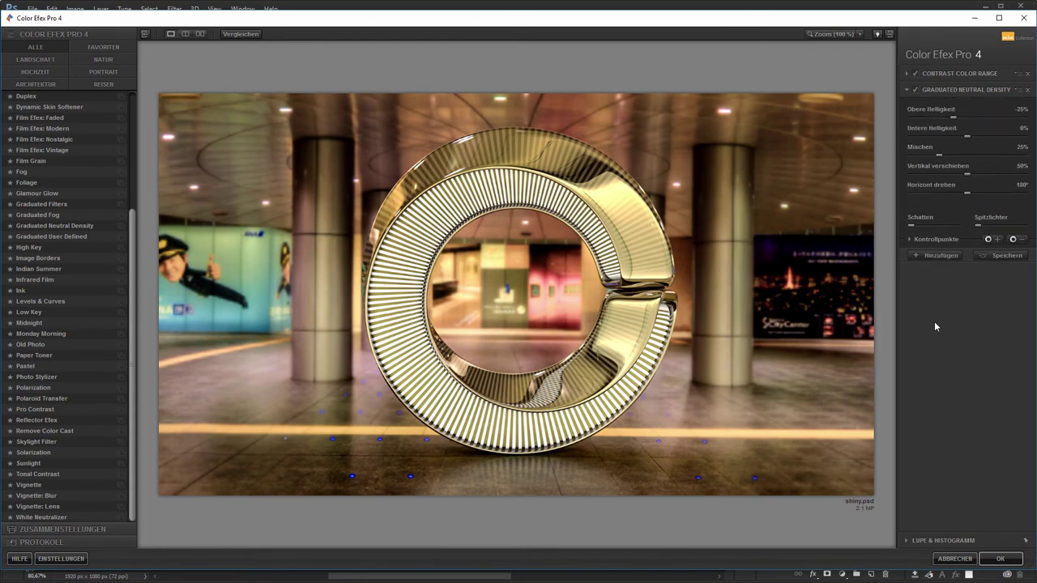
left_click(999, 558)
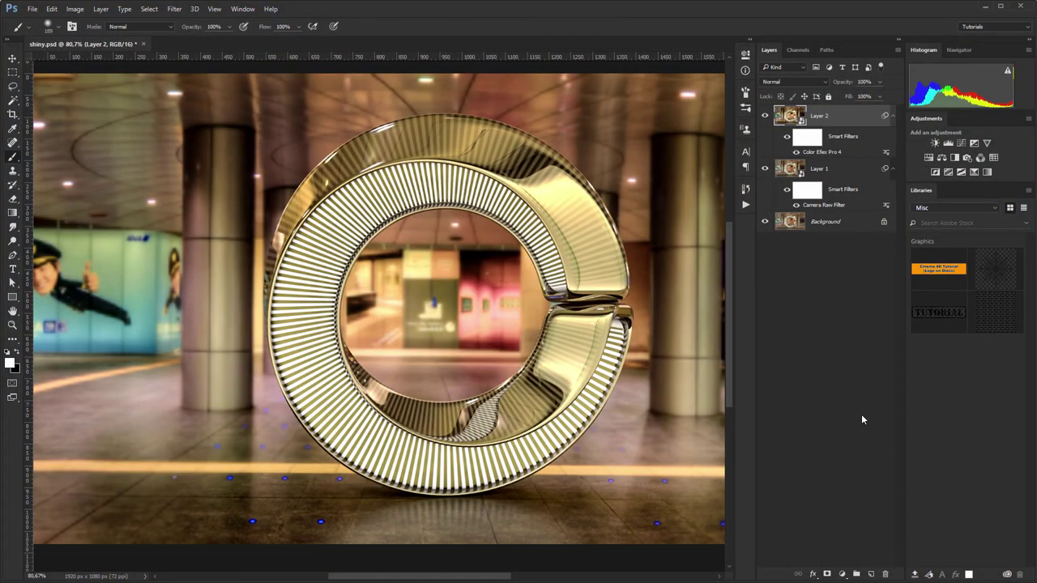
Compare the image repeatedly with Layer 2 hidden and shown to judge the color grading
left_click(766, 115)
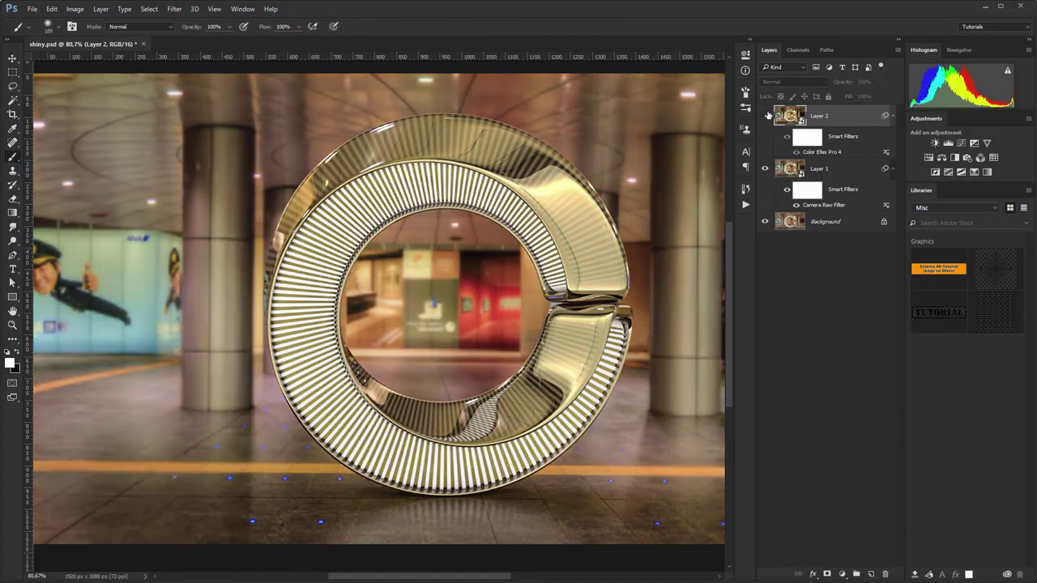
left_click(765, 115)
left_click(765, 115)
left_click(765, 115)
left_click(766, 115)
left_click(766, 115)
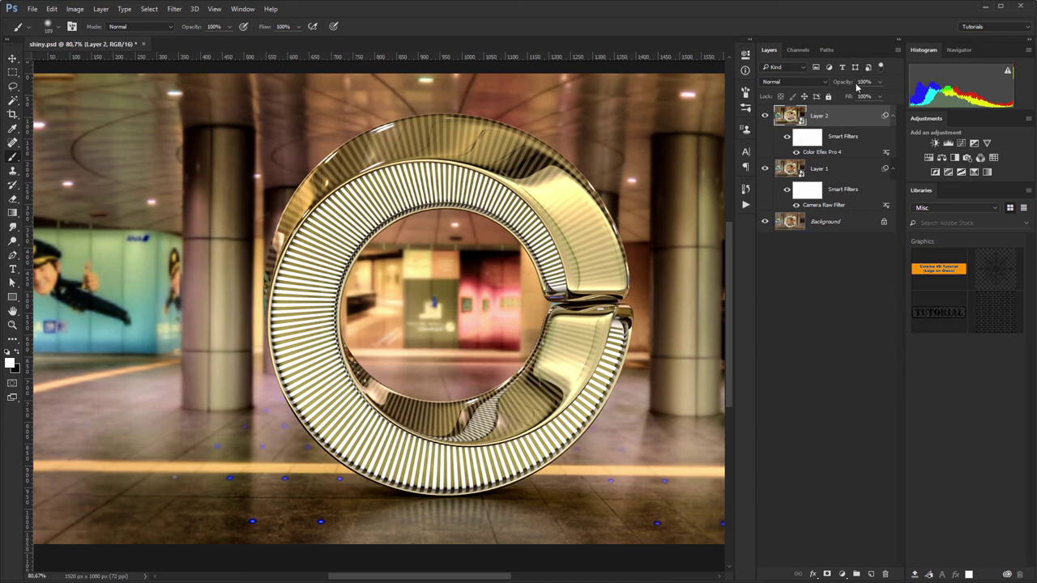
Set Layer 2's opacity to 54% and compare the image with the layer hidden and shown
left_click_drag(844, 84, 810, 83)
left_click(764, 116)
left_click(763, 116)
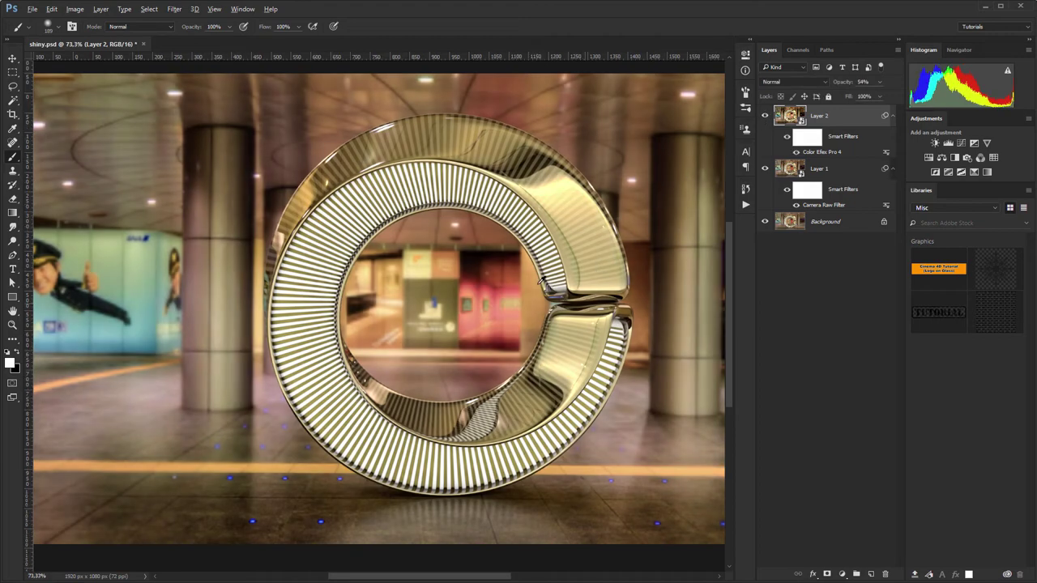
Stamp all visible layers into a new layer above Layer 2 and make it a smart object
key("ctrl+minus")
scroll(539, 280, "up", 1, "alt")
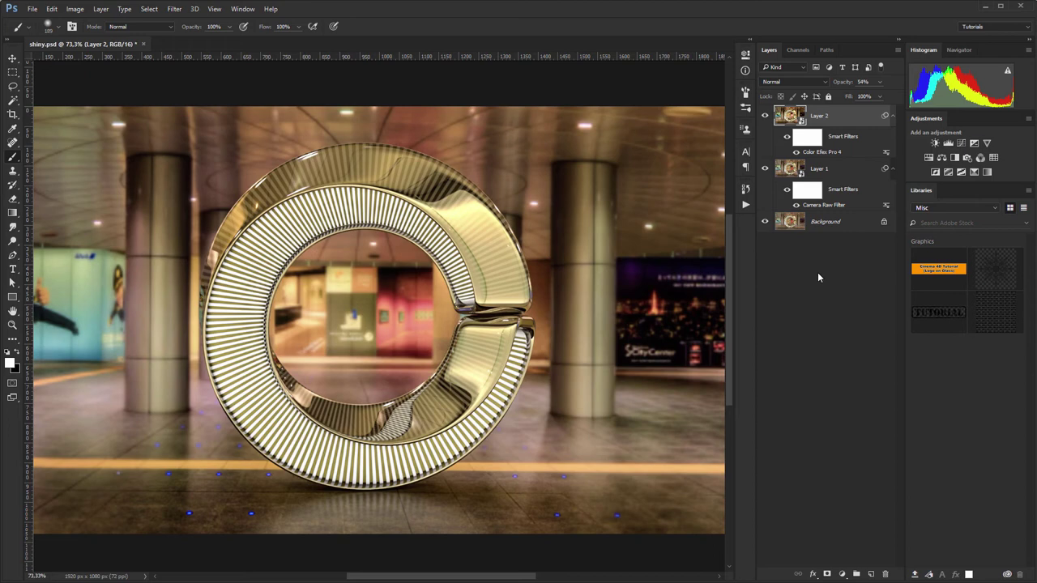
key("ctrl+shift+alt+e")
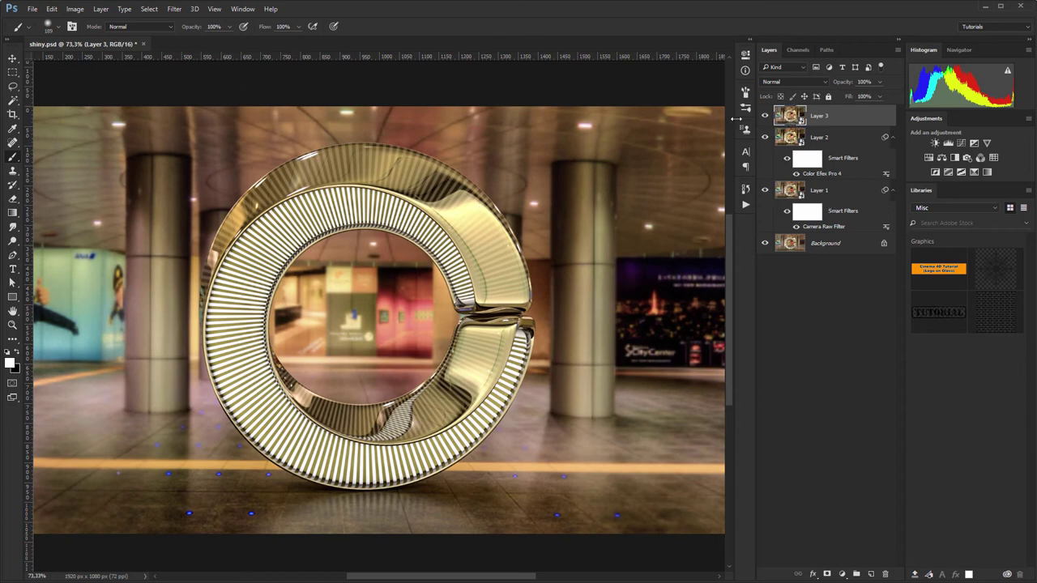
Try the Lens Flare render filter on the merged layer with 35mm Prime at 90% brightness, moving the flare around the preview, and cancel it
left_click(173, 9)
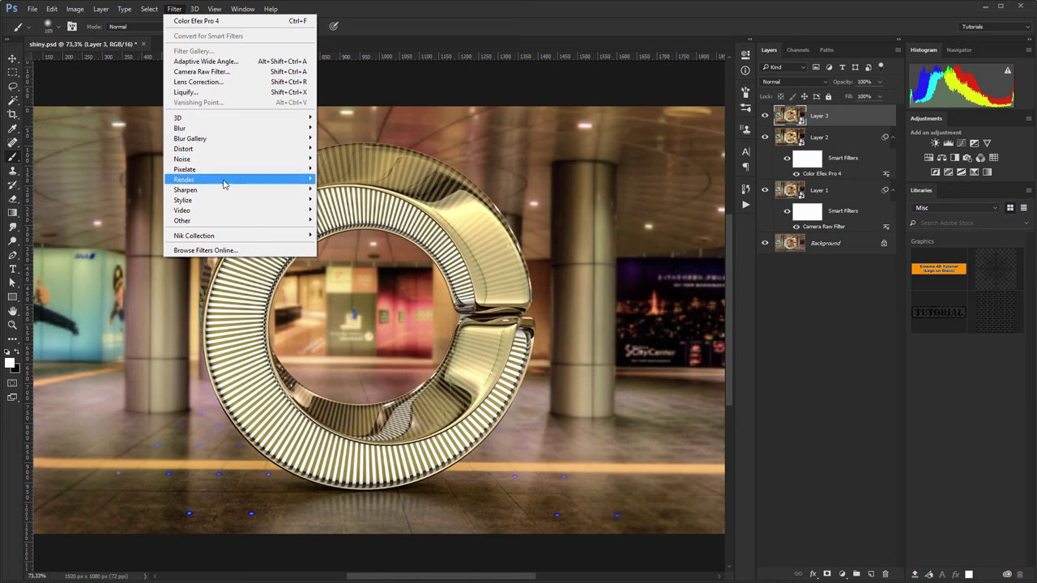
mouse_move(224, 185)
left_click(352, 248)
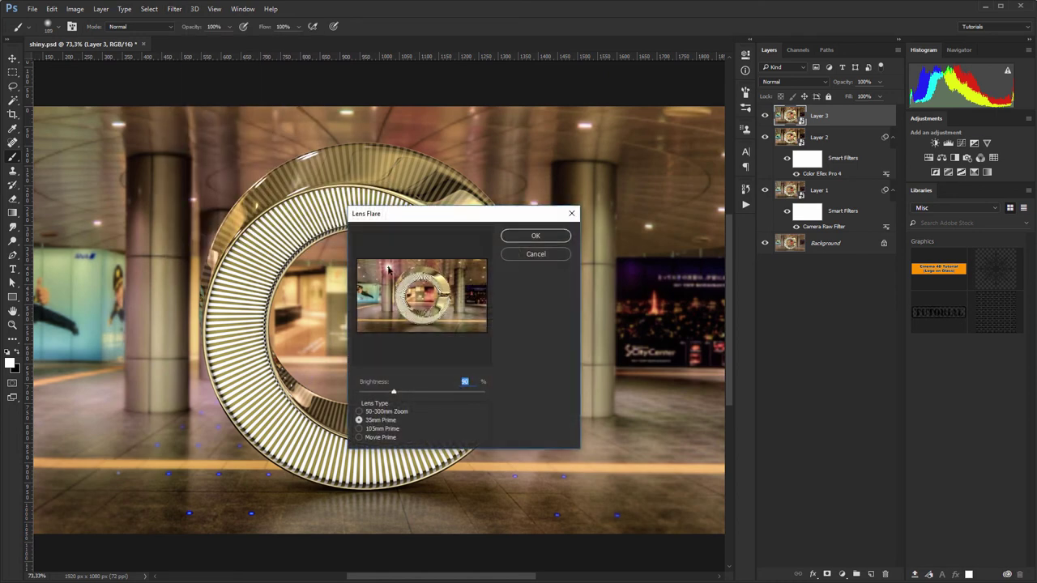
mouse_move(388, 270)
left_mouse_down()
mouse_move(381, 284)
mouse_move(463, 280)
mouse_move(377, 285)
left_mouse_up()
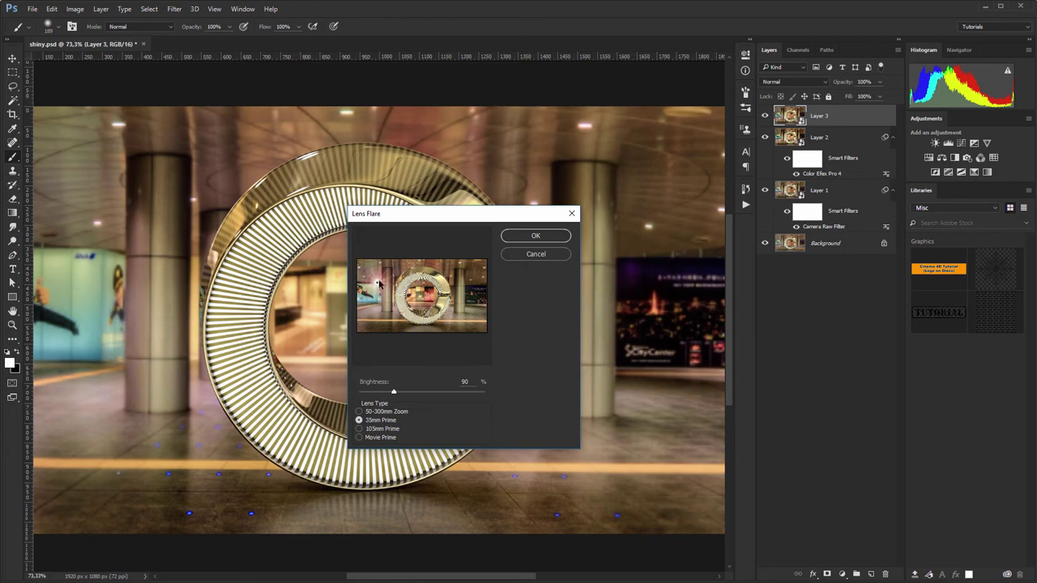
left_click_drag(378, 285, 420, 265)
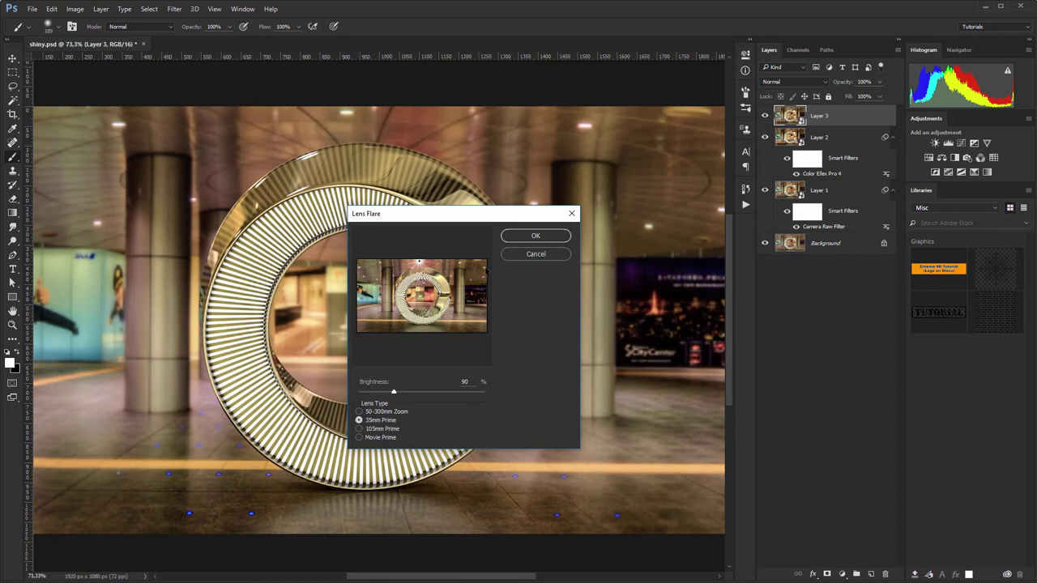
left_click(518, 257)
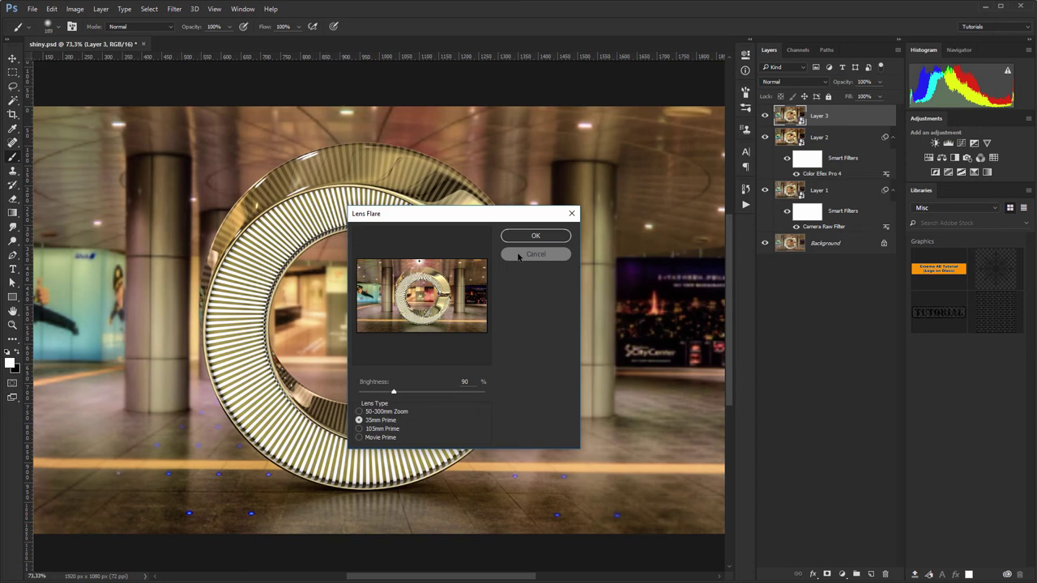
left_click(518, 256)
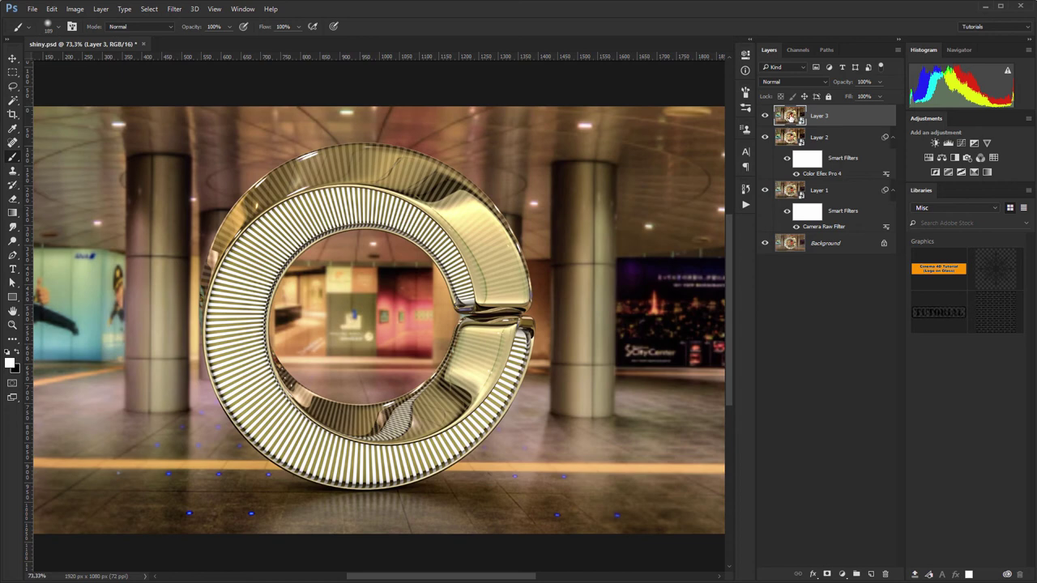
Check the Info readout for pixel coordinates in the image and close it again
left_click(746, 71)
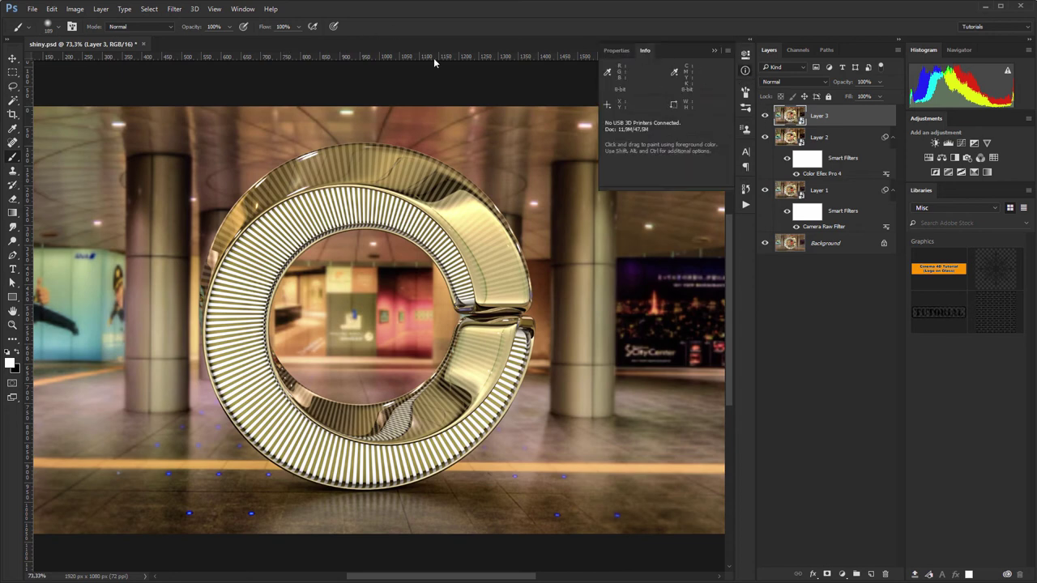
left_click(244, 9)
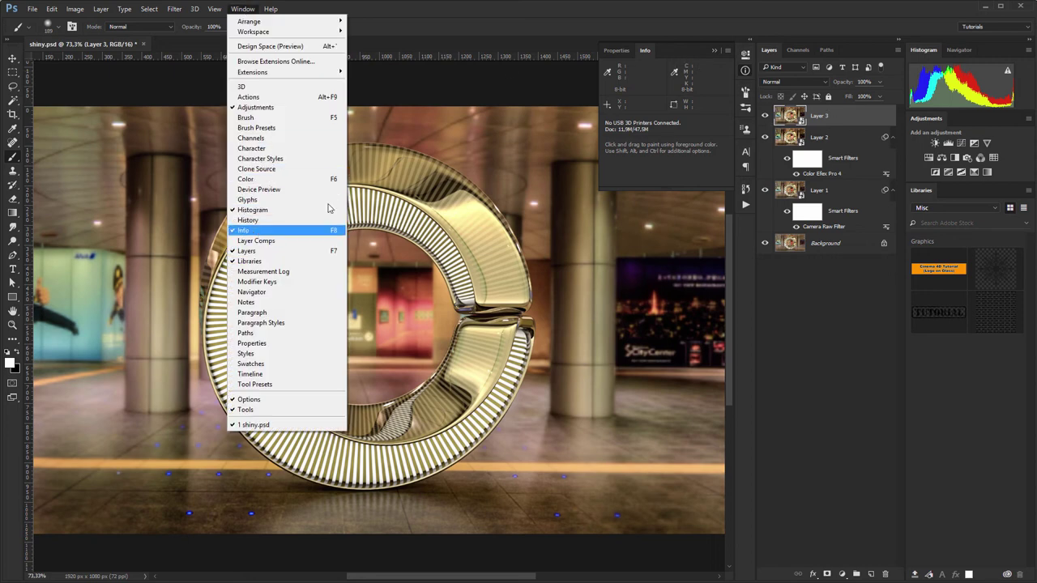
left_click(524, 25)
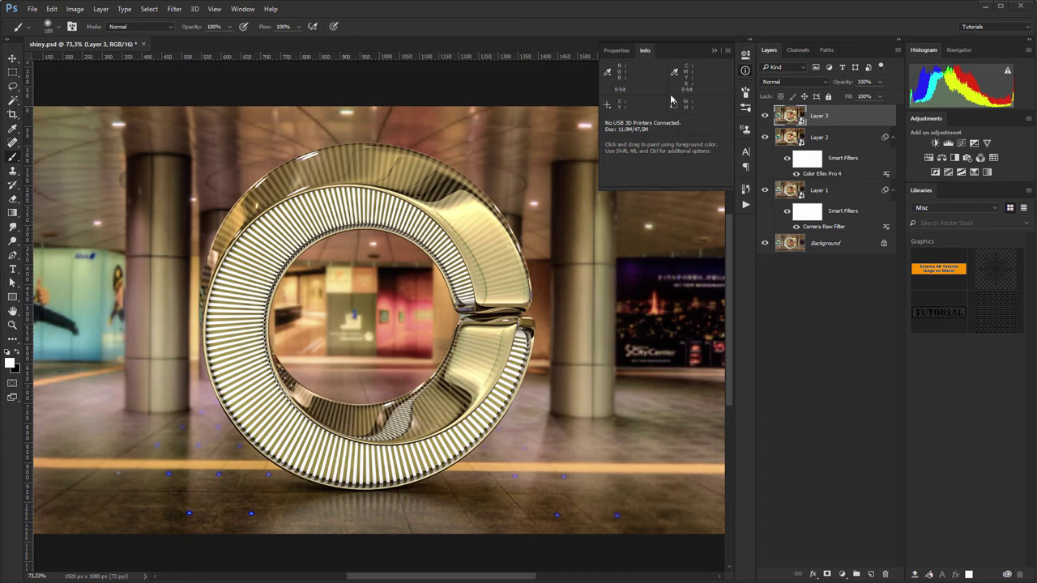
left_click(711, 49)
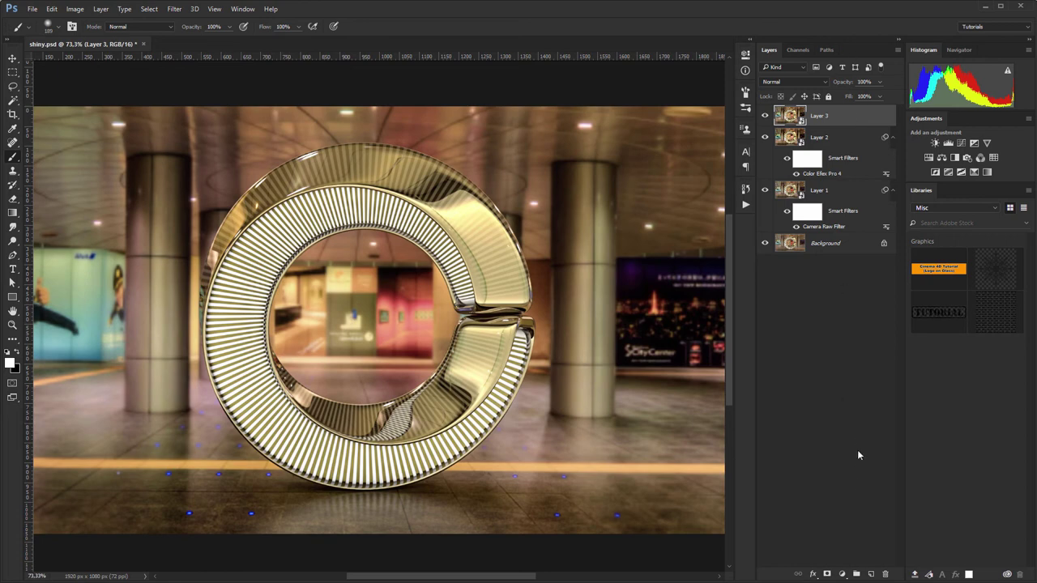
Create a layer named Lens Flare in Screen mode filled with Screen-neutral black, and convert it to a smart object
left_click(871, 576, "alt")
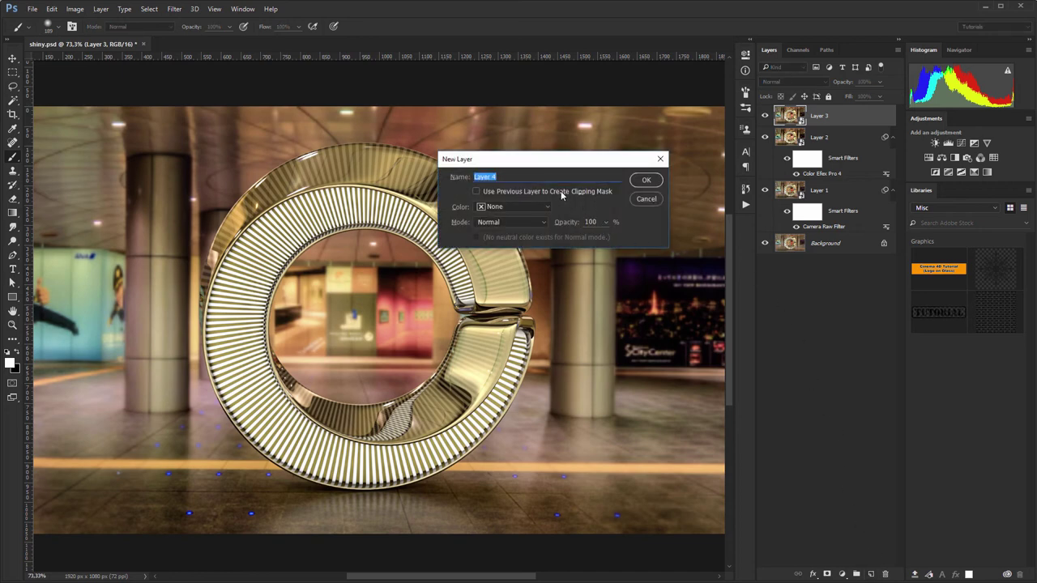
type("Lens Flare")
left_click(496, 223)
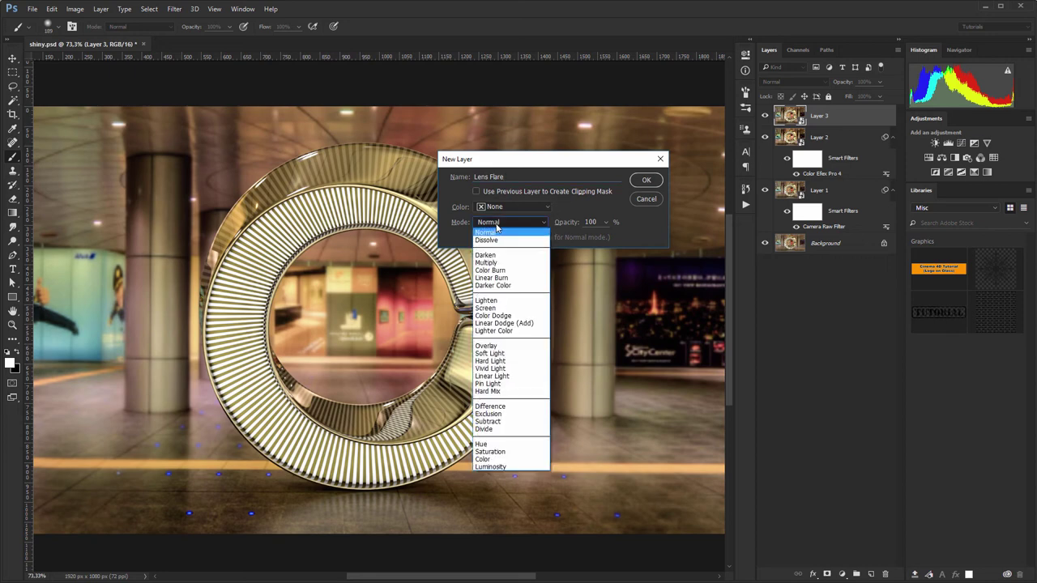
left_click(496, 309)
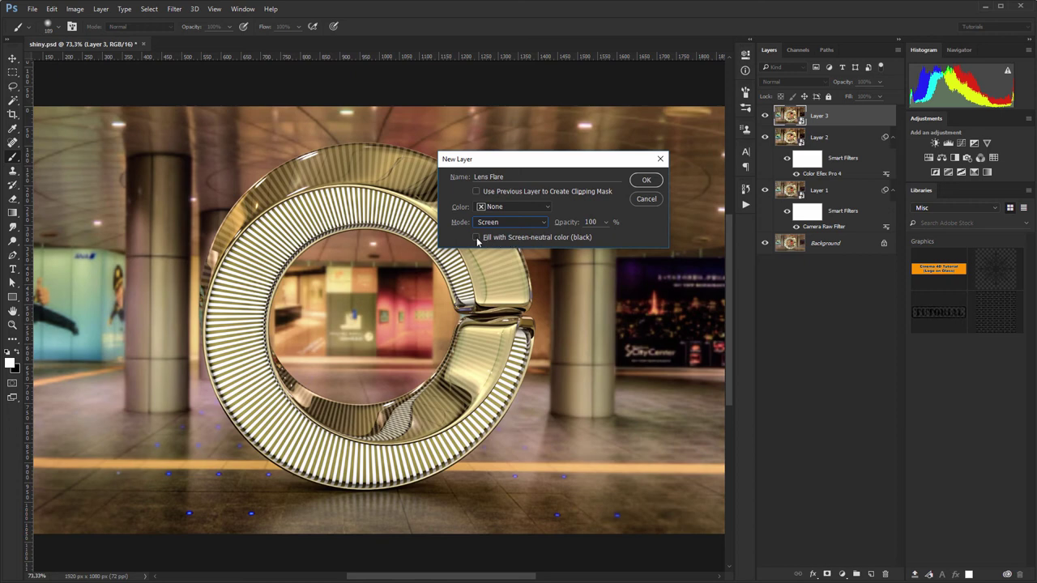
left_click(645, 181)
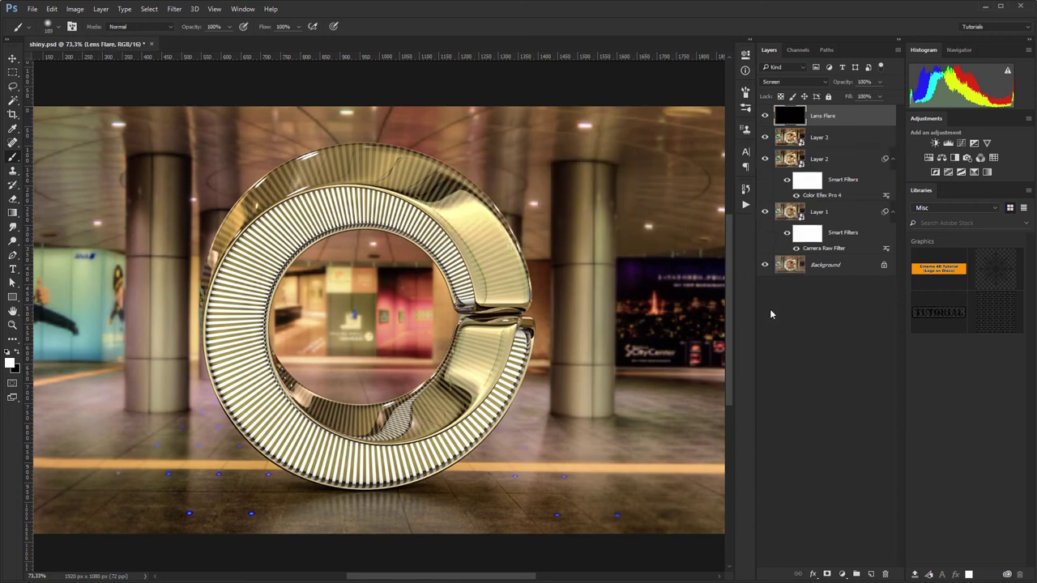
right_click(847, 117)
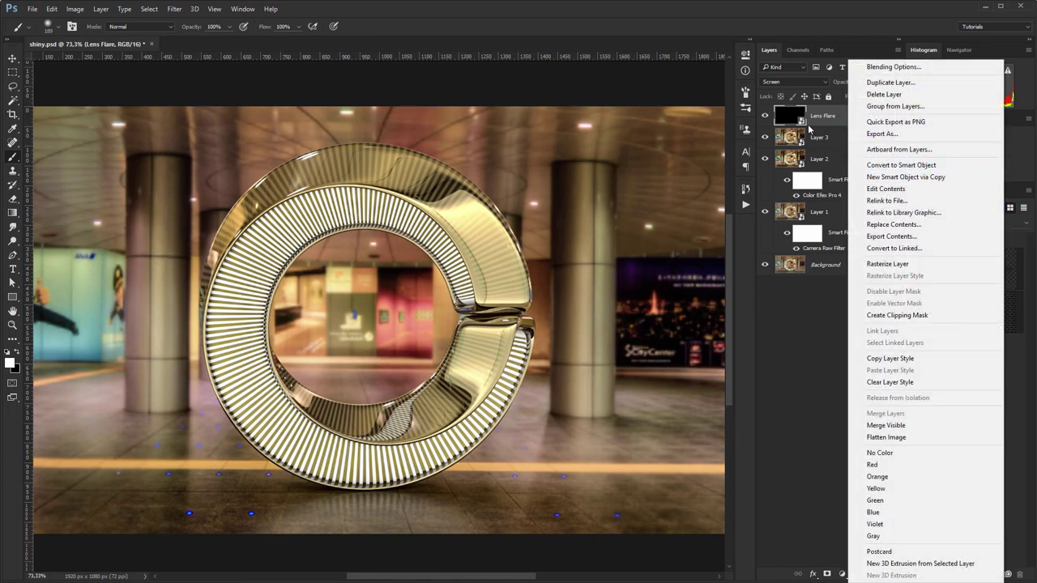
left_click(832, 116)
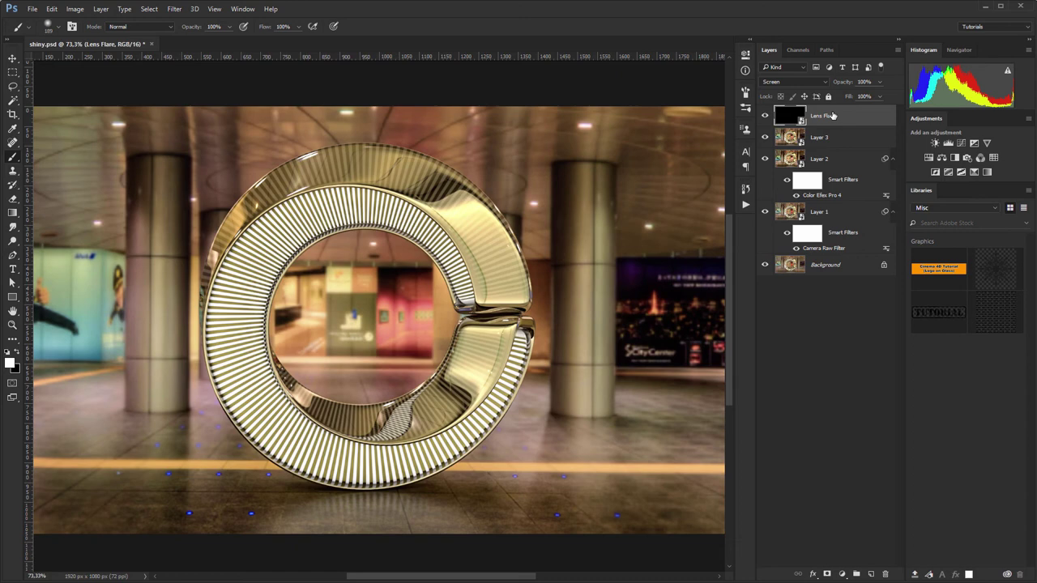
Start the Lens Flare render filter on the Lens Flare layer and set the precise flare center to X 917, Y 15 pixels
left_click(176, 9)
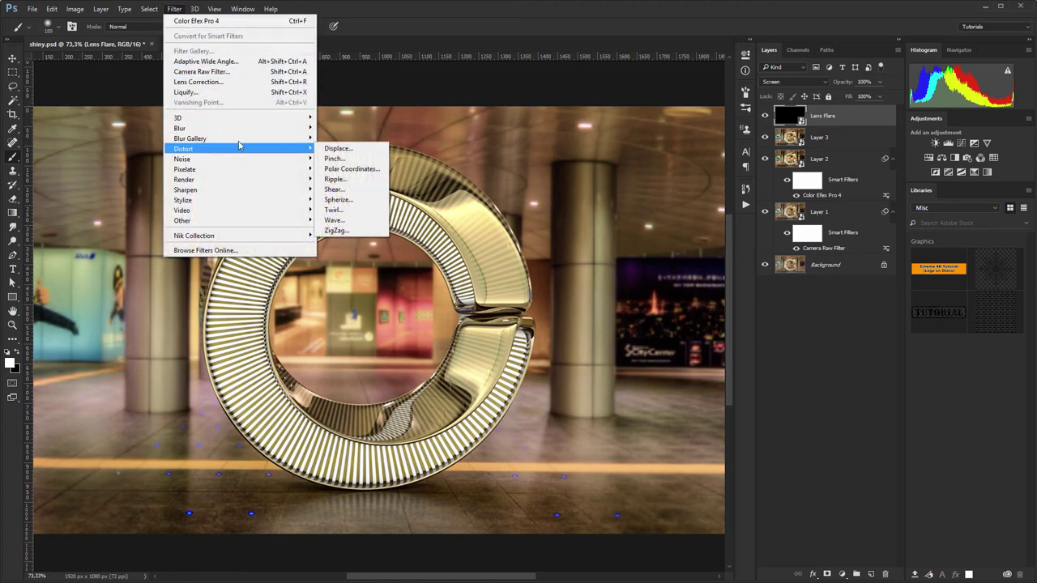
mouse_move(291, 181)
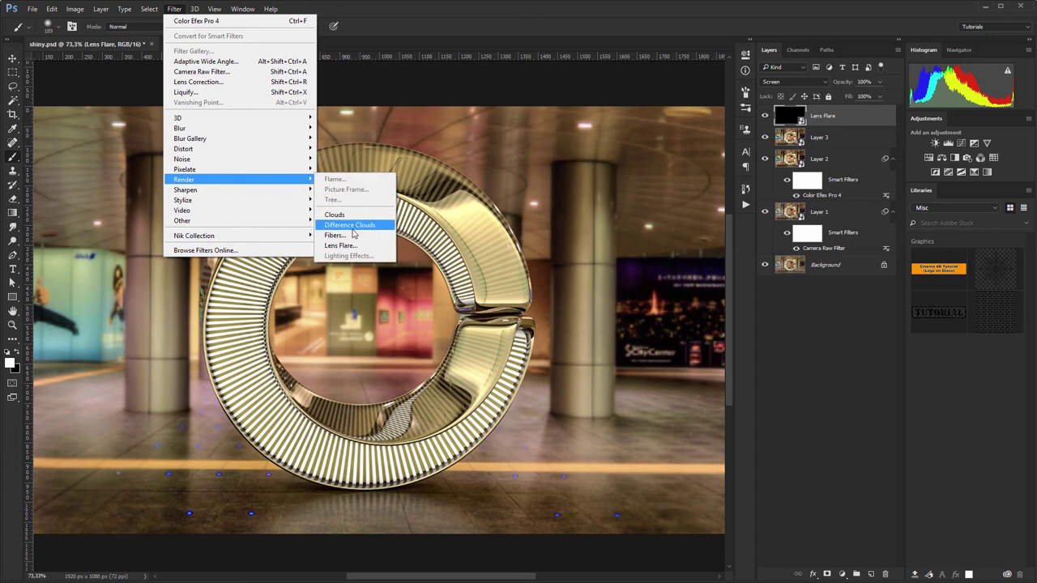
left_click(354, 253)
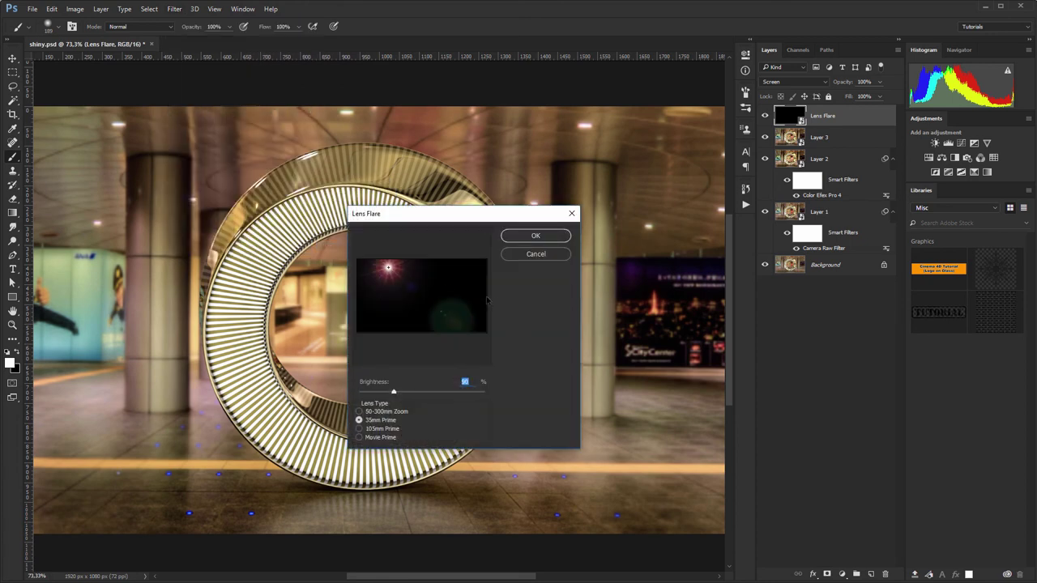
key("alt")
left_click(431, 285, "alt")
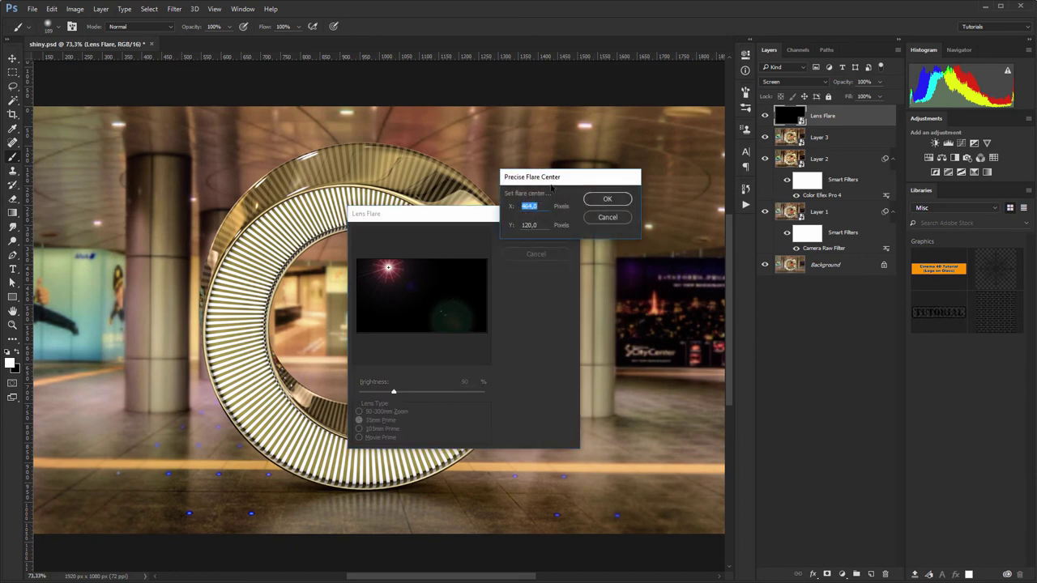
left_click_drag(556, 180, 554, 239)
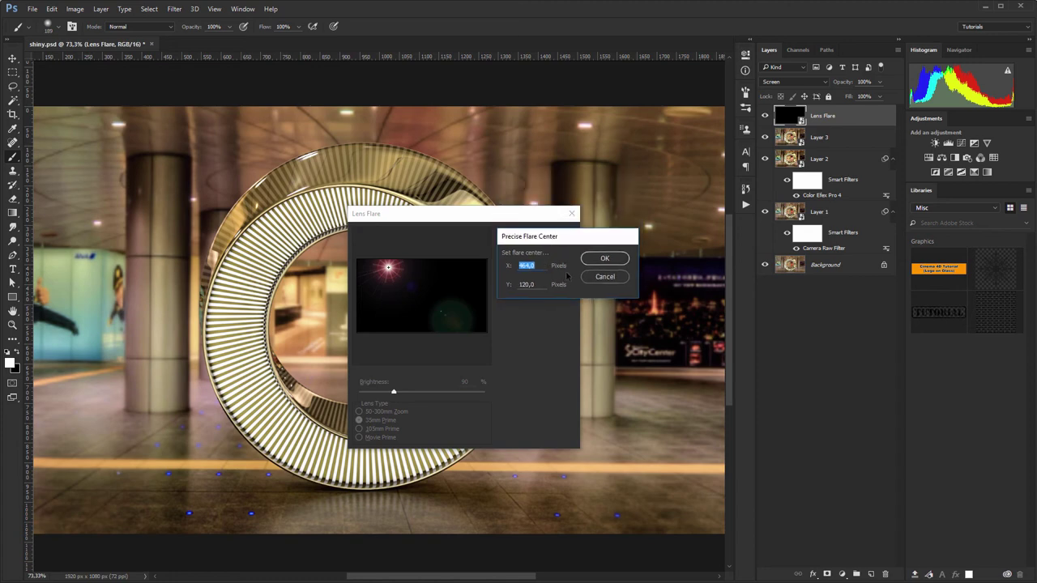
type("917")
key("Tab")
type("15")
left_click(604, 259)
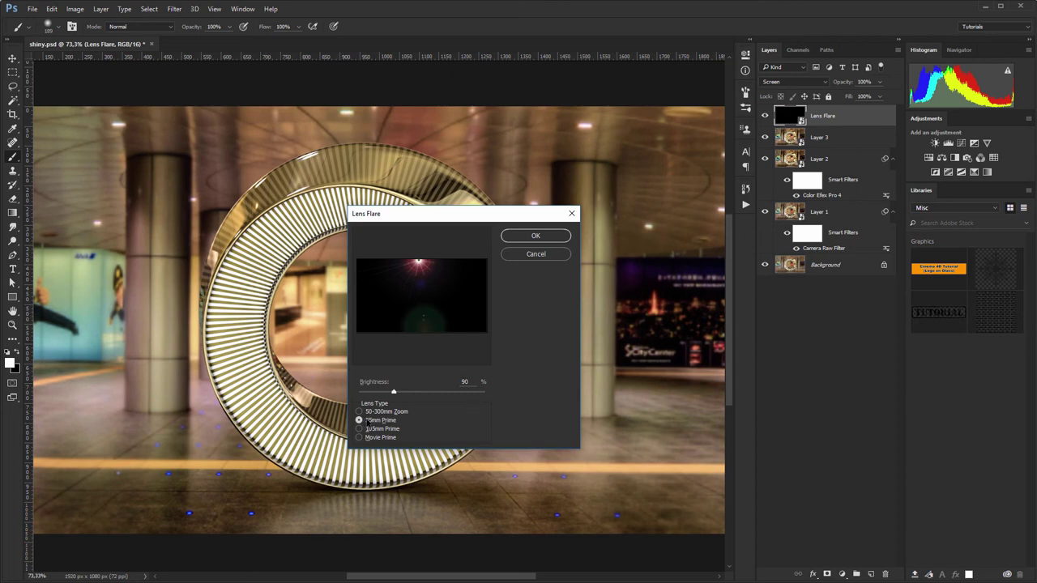
Compare the four lens types in the preview and apply the flare with 35mm Prime at 90% brightness
left_click(359, 412)
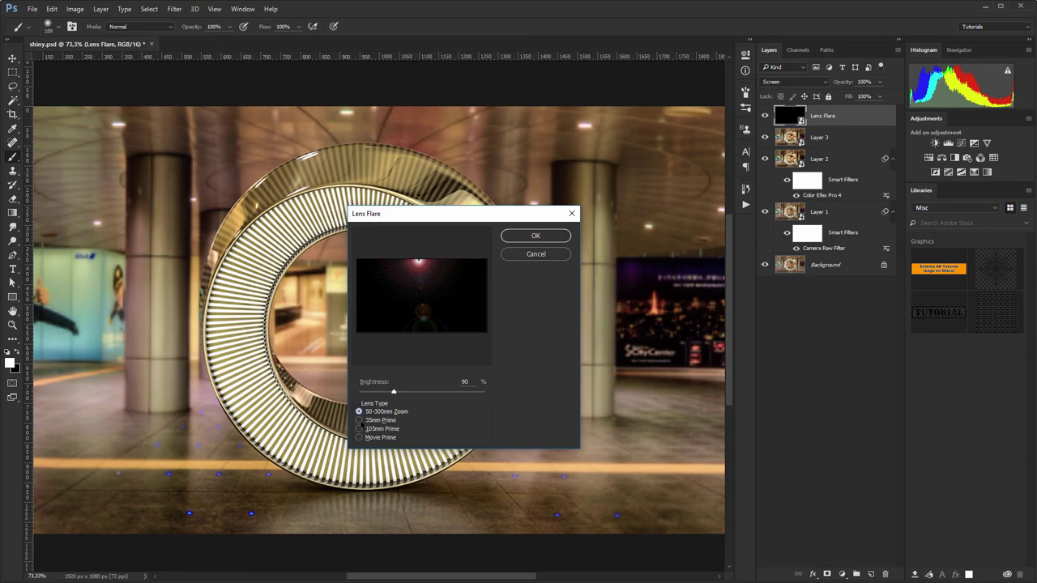
left_click(359, 420)
left_click(359, 430)
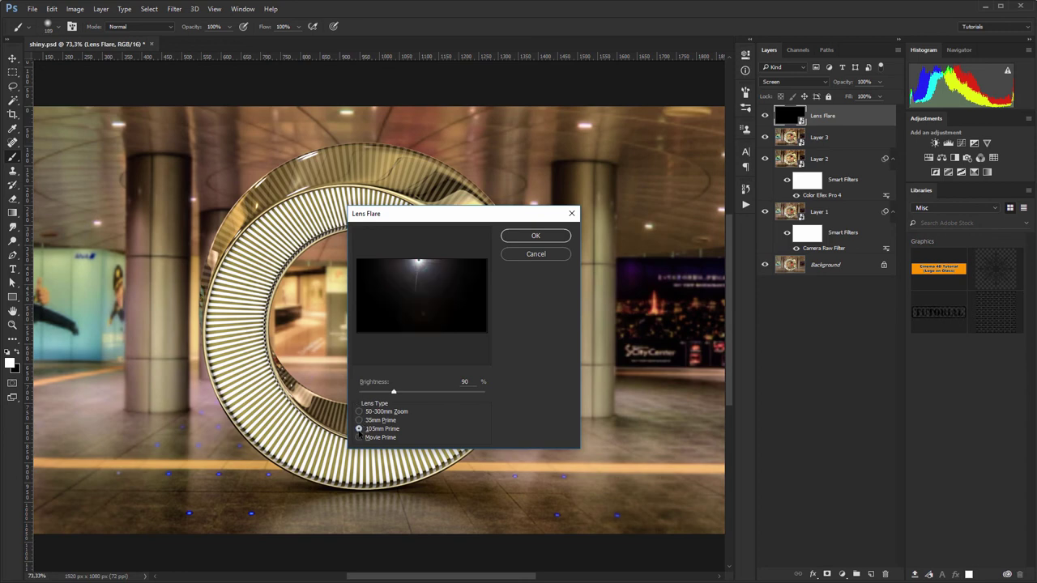
left_click(359, 437)
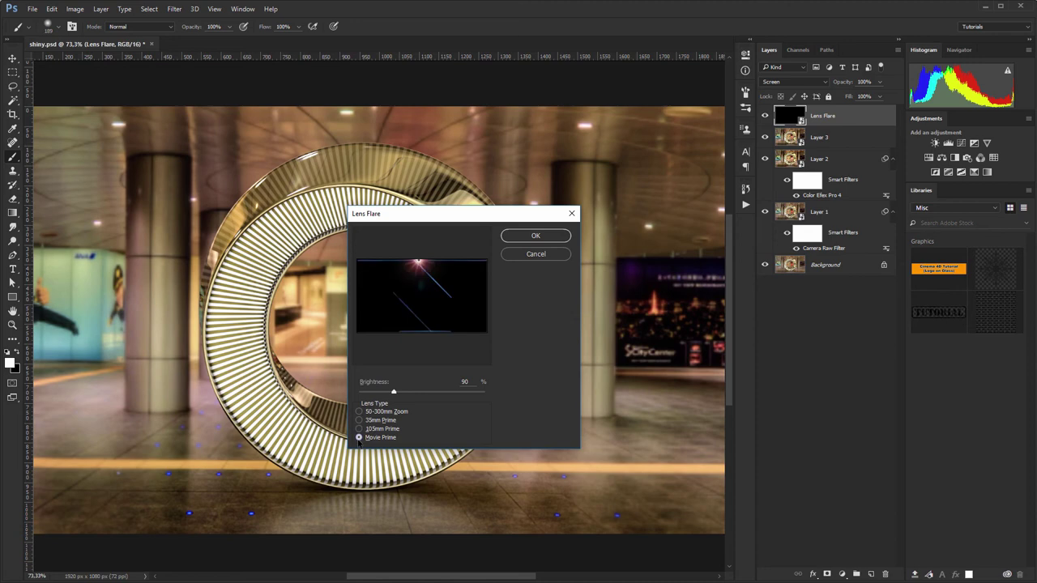
left_click(359, 420)
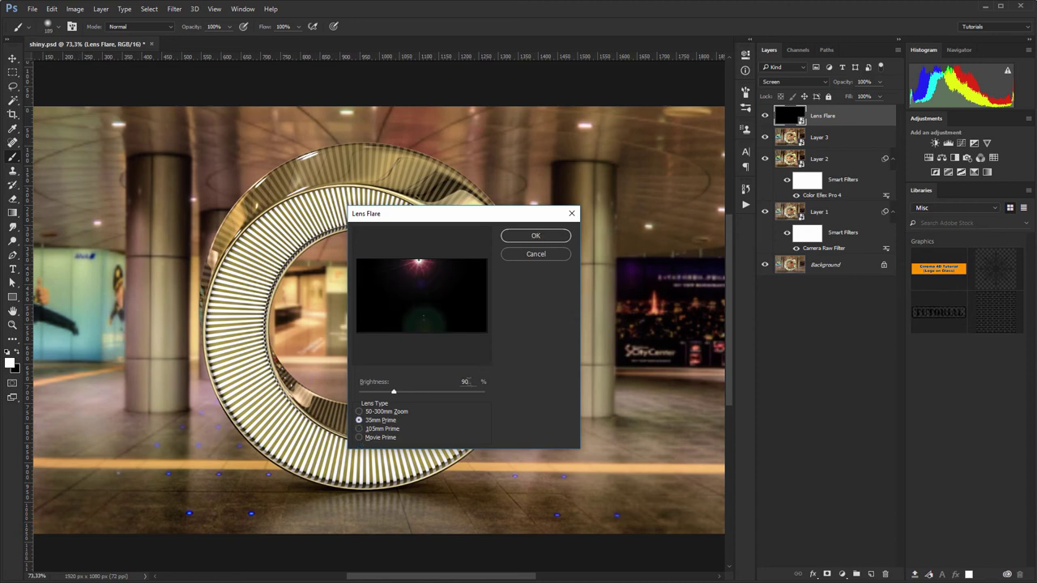
left_click(534, 237)
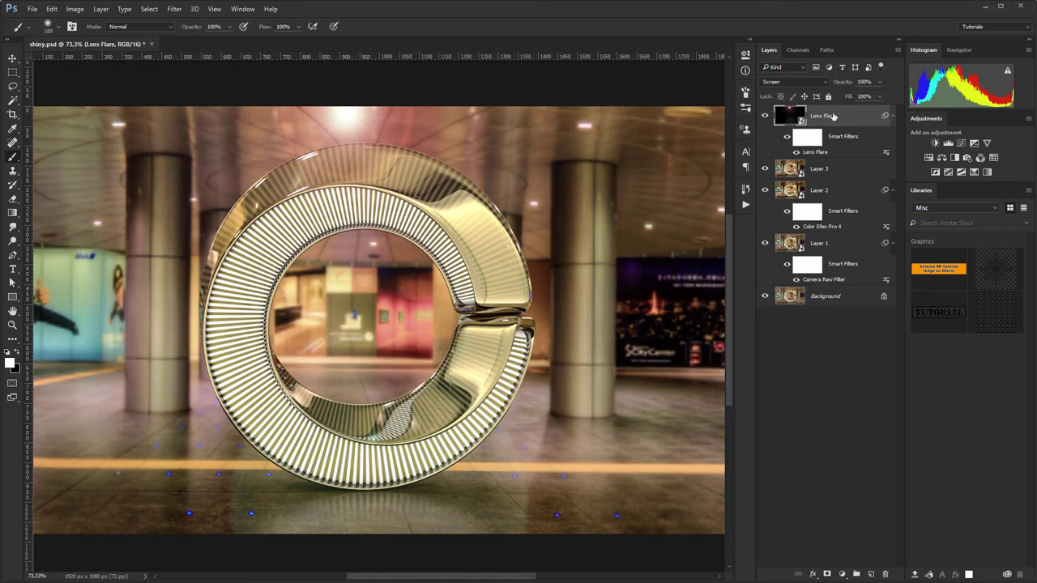
Add a Hue/Saturation adjustment above the Lens Flare layer, release its clipping, try a hue shift and reset Hue to 0
left_click(929, 157)
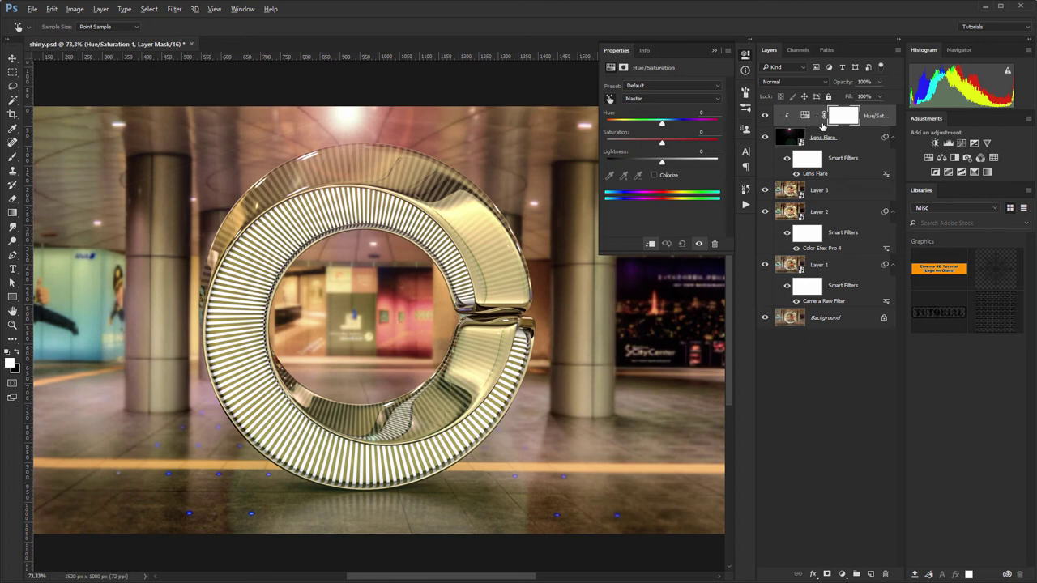
left_click(817, 122, "alt")
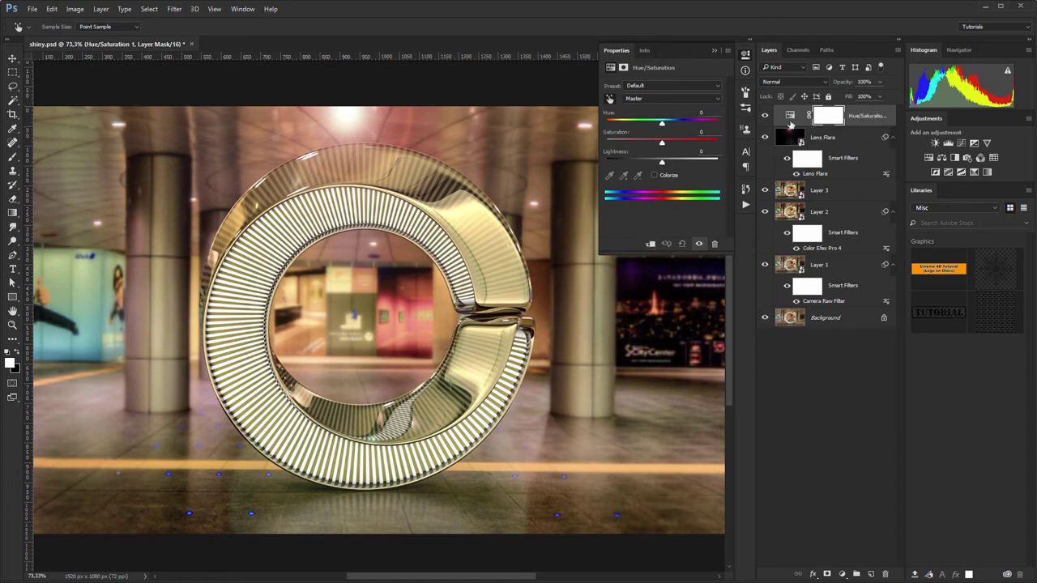
left_click(790, 116)
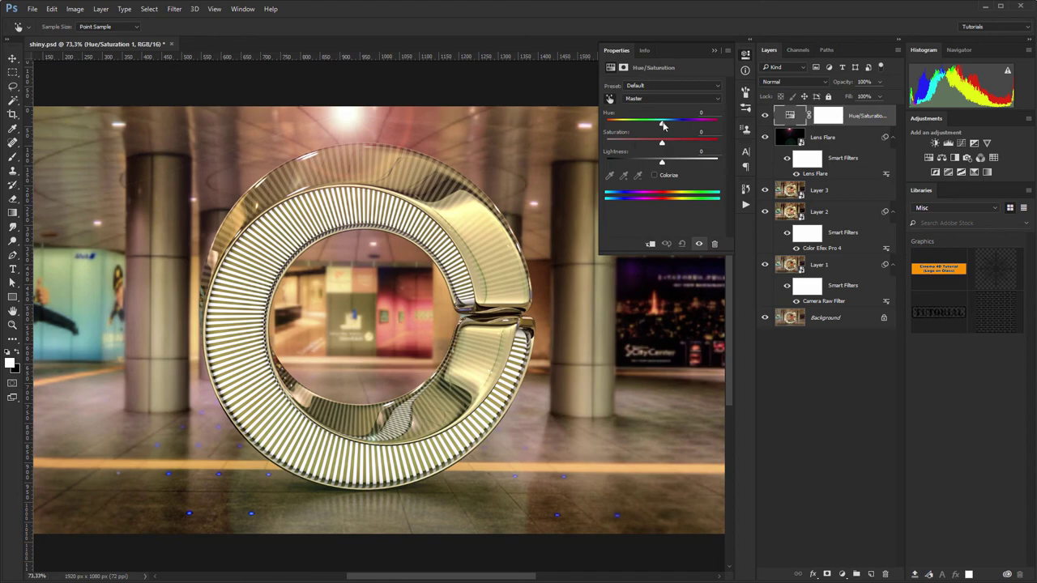
mouse_move(663, 125)
left_mouse_down()
mouse_move(674, 124)
mouse_move(654, 123)
mouse_move(687, 128)
mouse_move(642, 127)
mouse_move(693, 128)
mouse_move(633, 130)
mouse_move(688, 129)
mouse_move(642, 128)
mouse_move(663, 129)
left_mouse_up()
left_click(703, 113)
type("0")
Clip the Hue/Saturation adjustment to the Lens Flare layer and shift the flare's hue from red toward a warmer orange
right_click(860, 117)
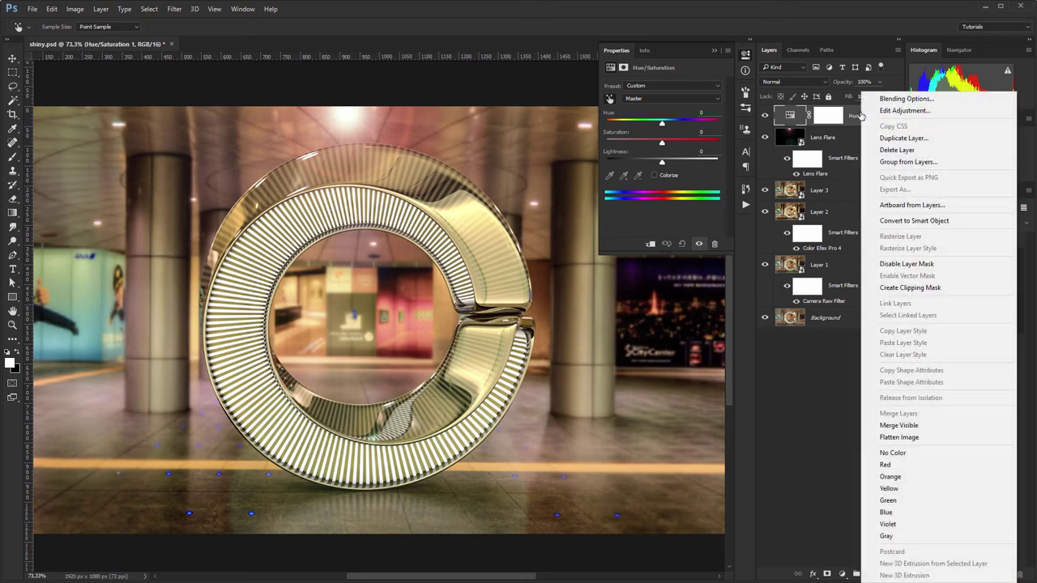
left_click(907, 290)
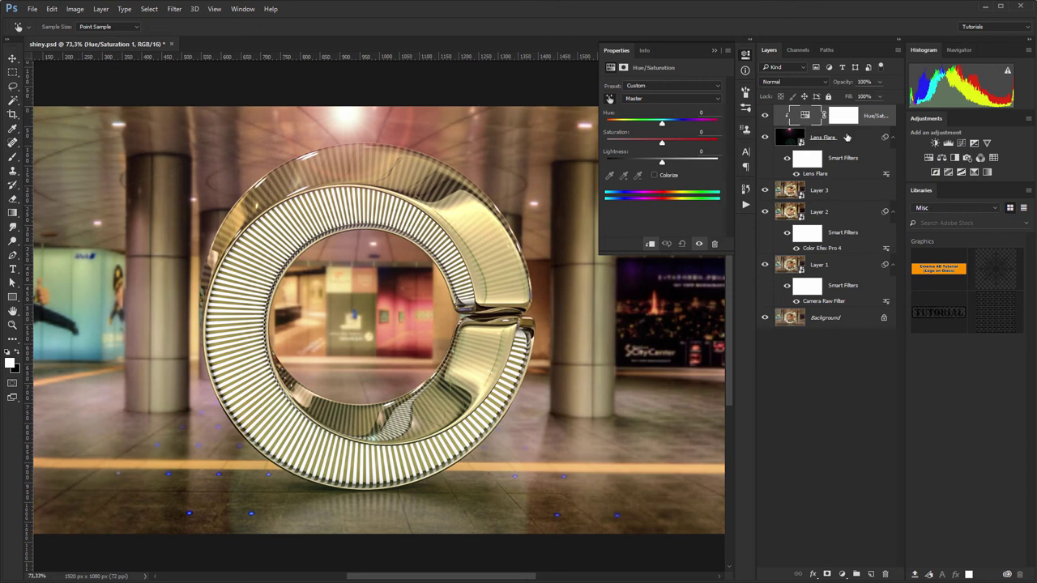
left_click(835, 123, "alt")
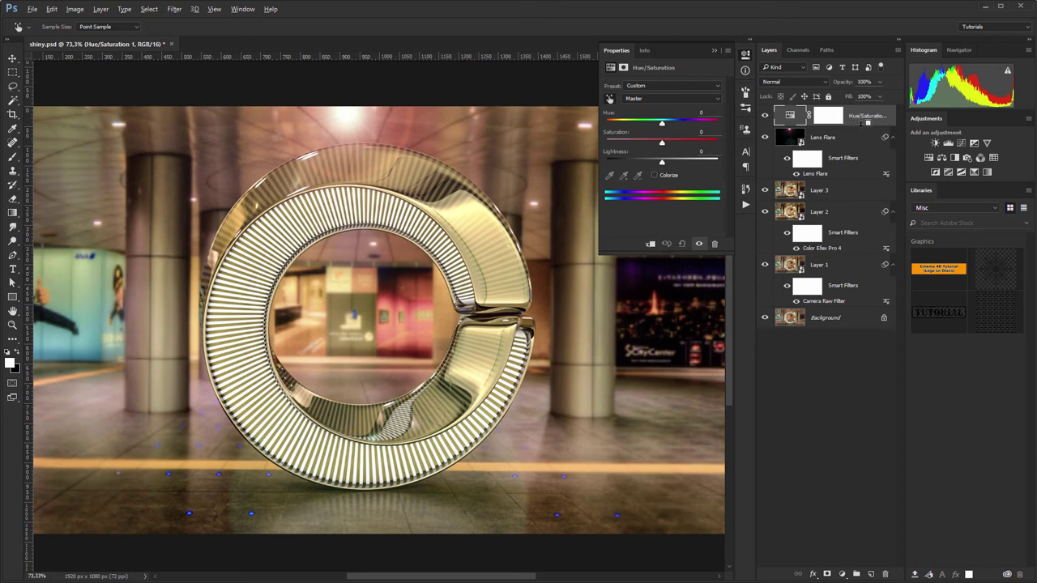
left_click(862, 123, "alt")
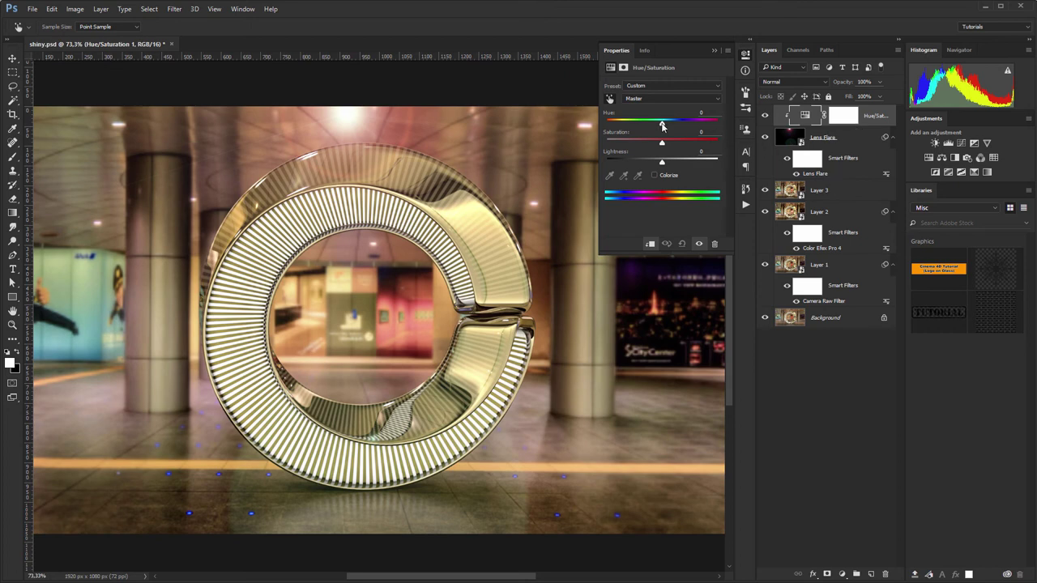
mouse_move(661, 123)
left_mouse_down()
mouse_move(612, 126)
mouse_move(669, 127)
left_mouse_up()
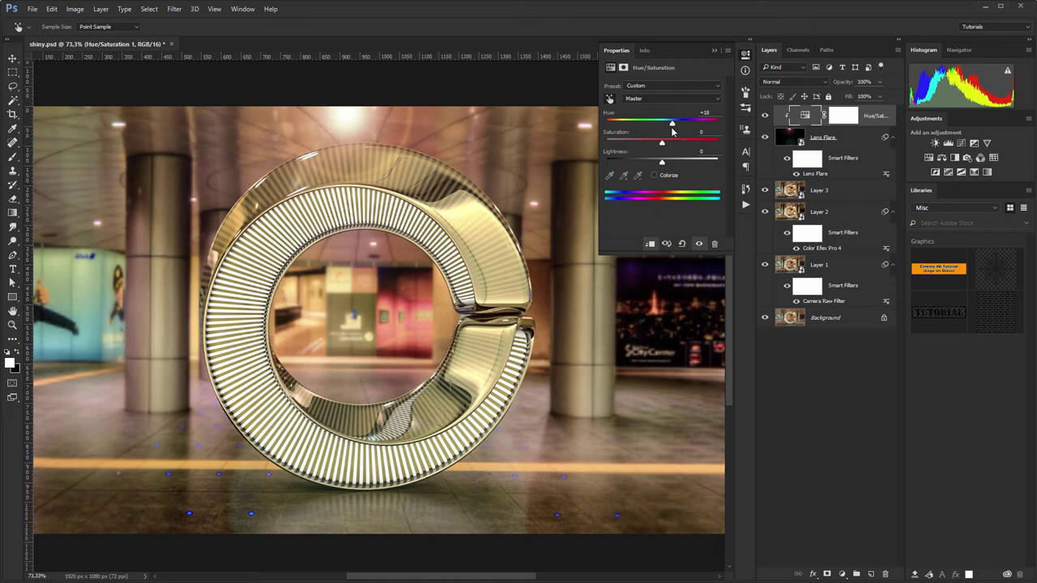
left_click(715, 51)
key("b")
left_click(789, 190)
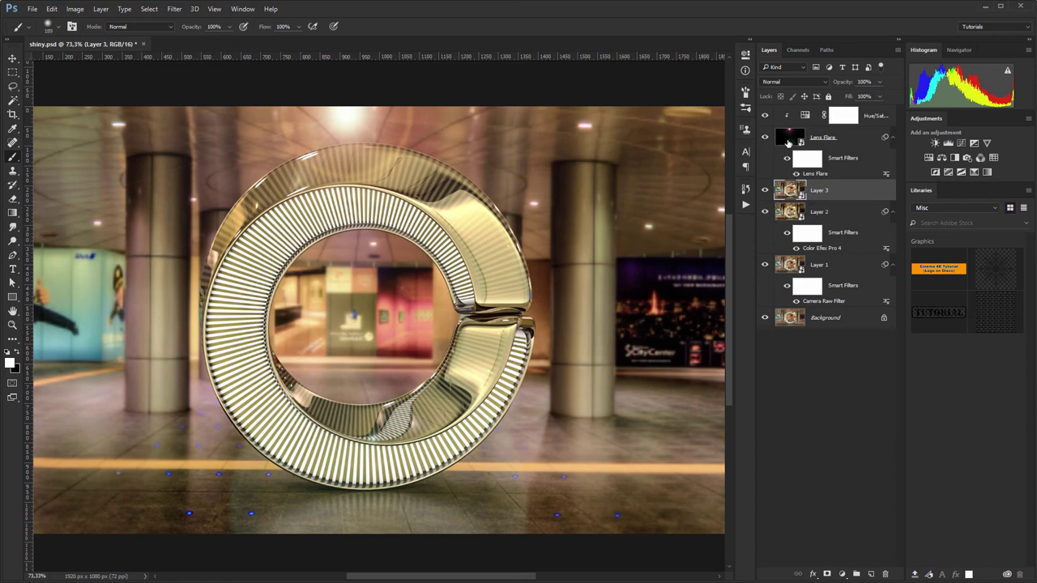
left_click(788, 140)
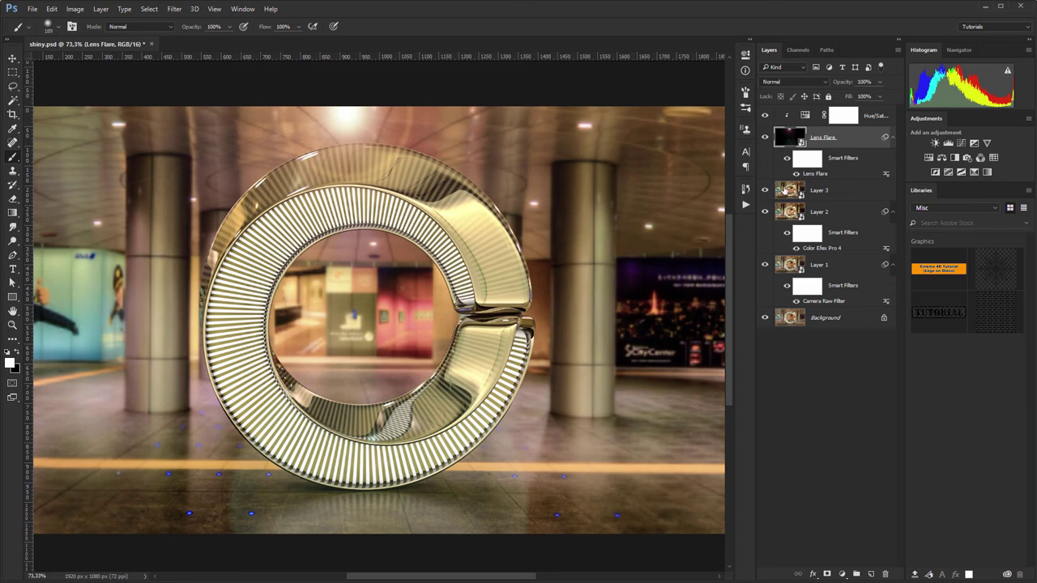
left_click(785, 191)
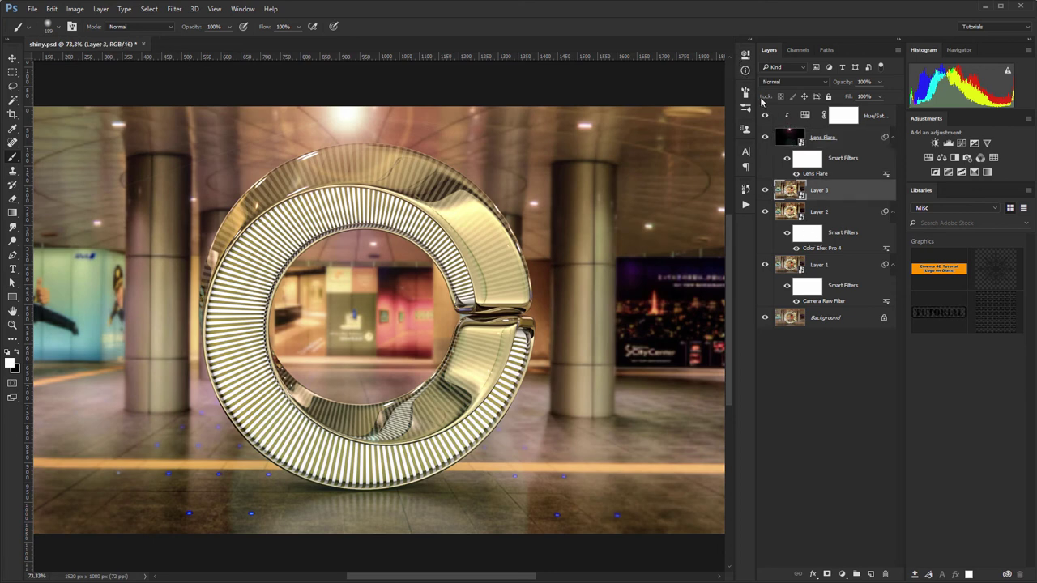
left_click(790, 134)
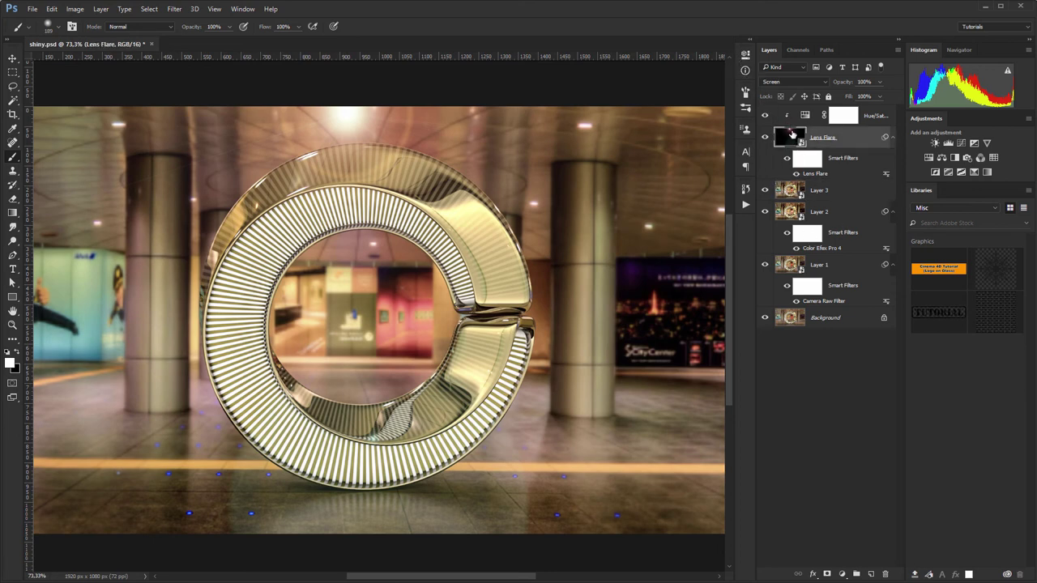
left_click(745, 70)
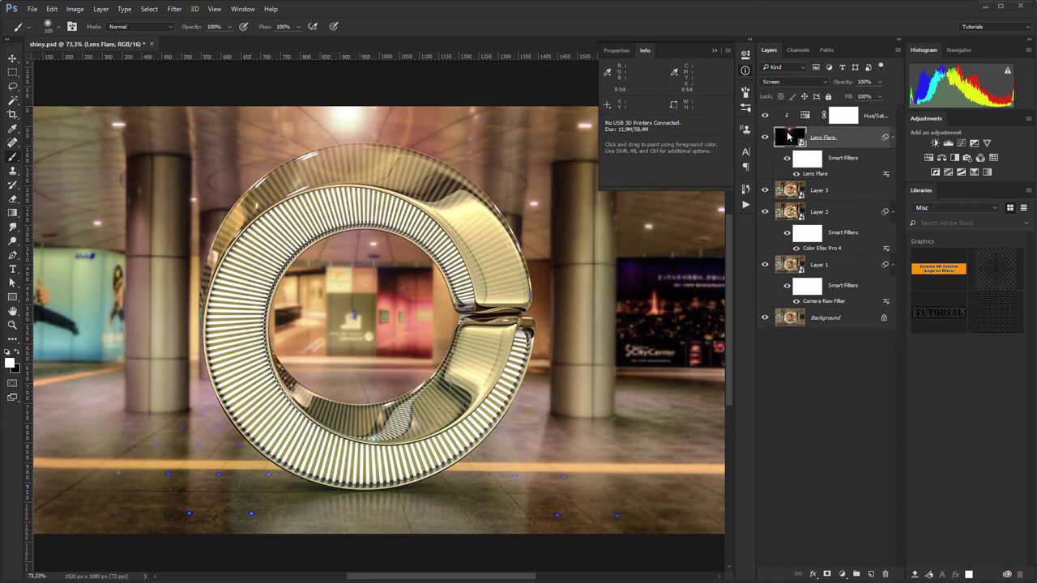
left_click(714, 51)
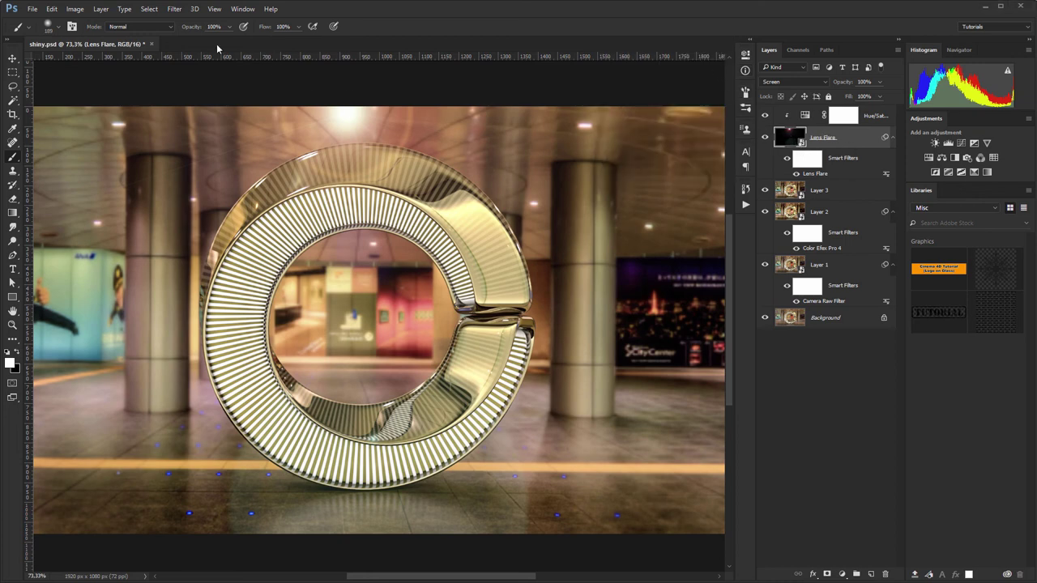
Add a second 35mm Prime lens flare to the Lens Flare layer with precise center X 342, Y 45 pixels and 40% brightness
left_click(174, 9)
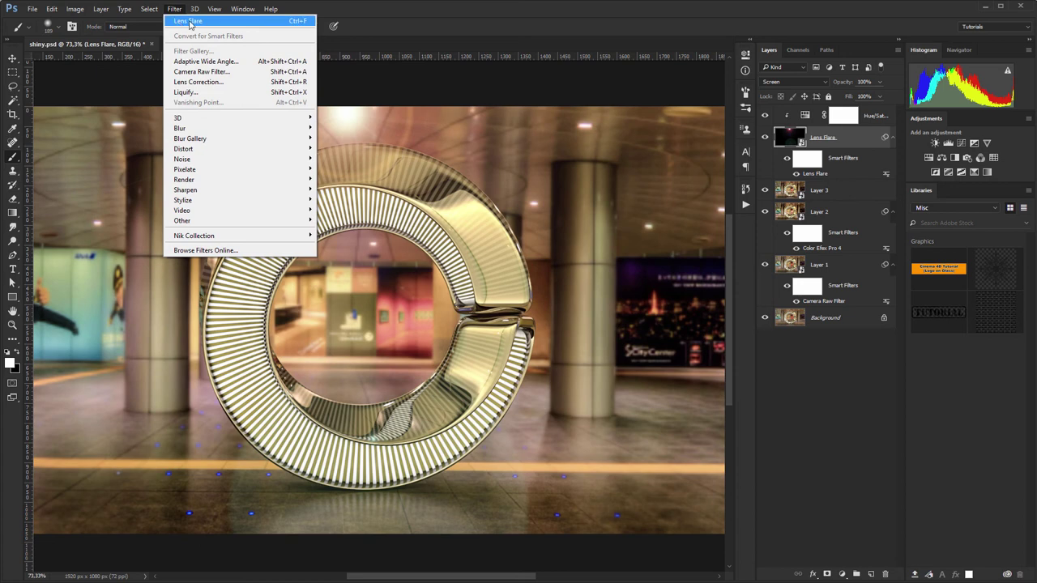
left_click(189, 22)
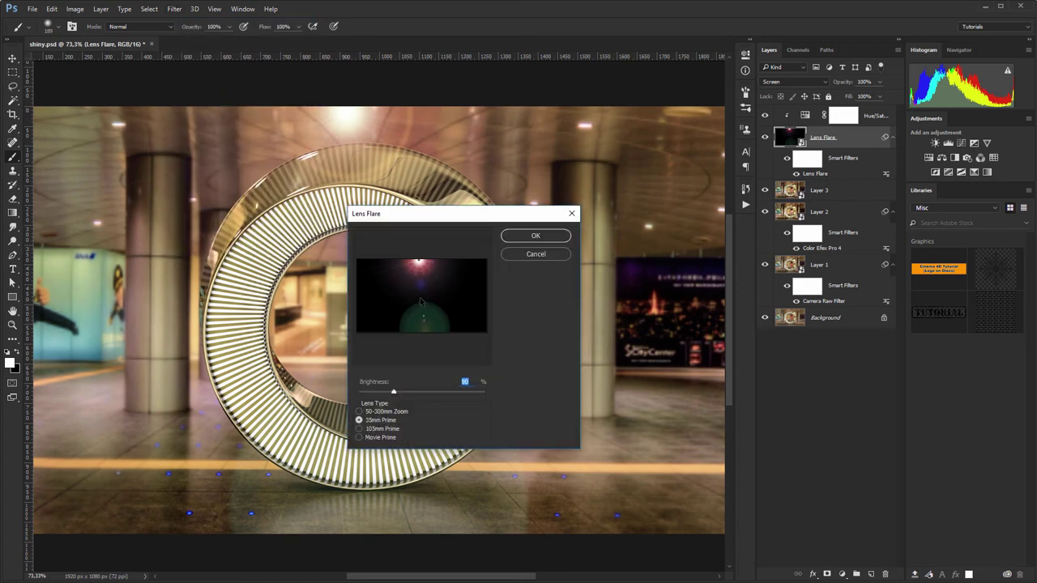
key("alt")
left_click(467, 307, "alt")
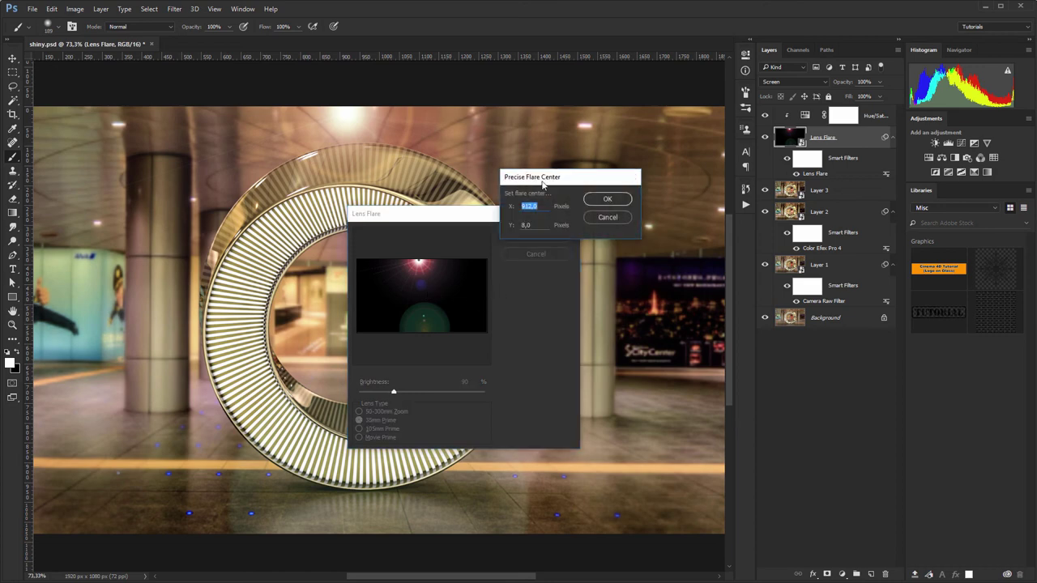
type("342")
key("Tab")
type("45")
key("Return")
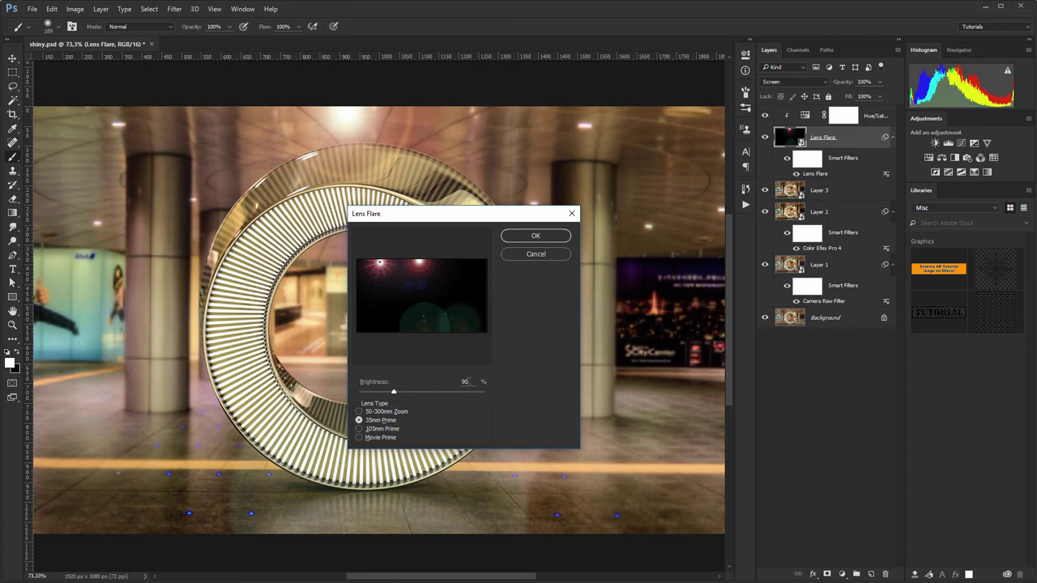
left_click(473, 379)
type("40")
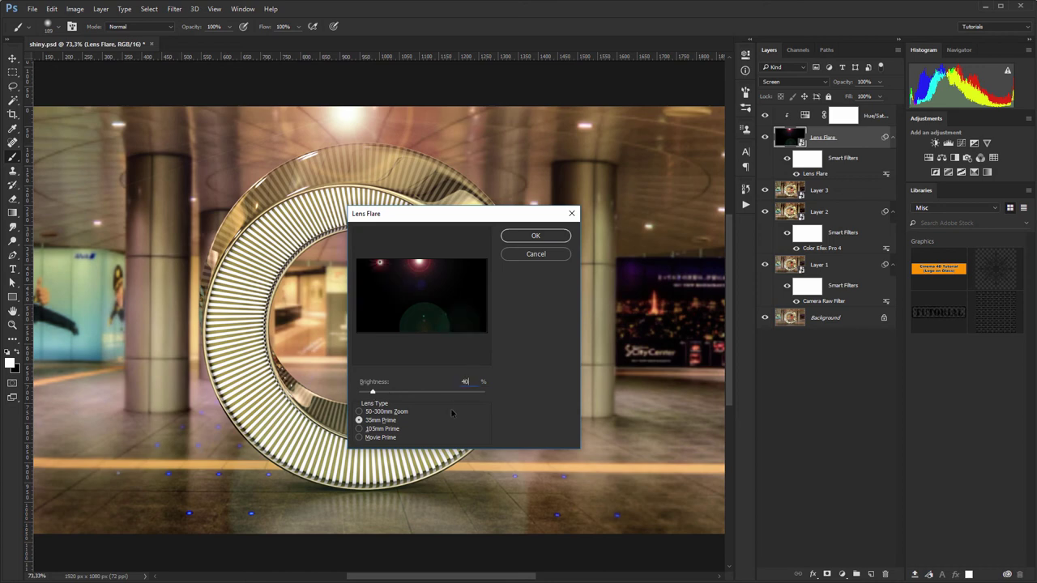
left_click(532, 239)
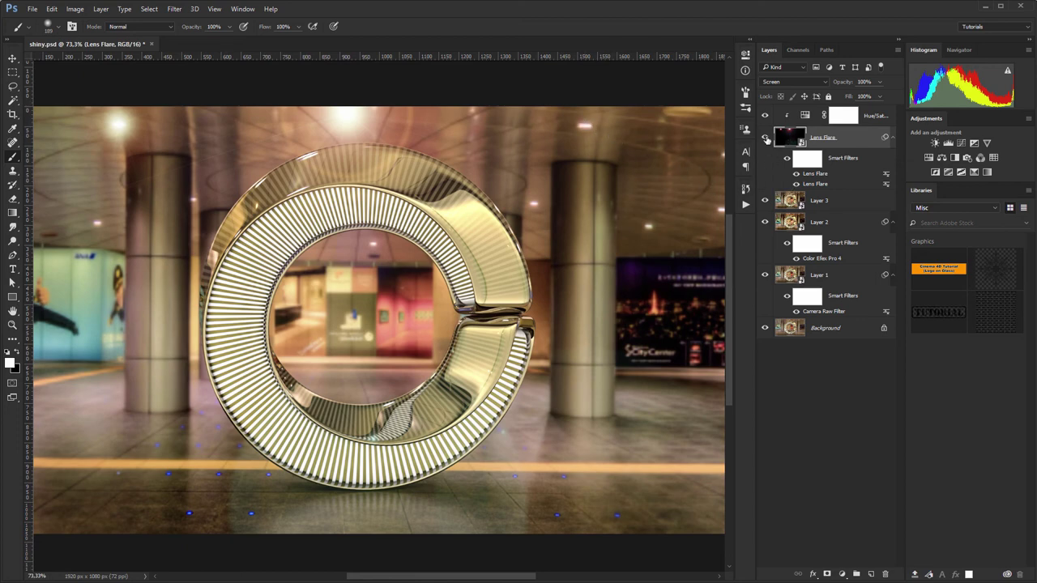
Add a third 35mm Prime lens flare to the Lens Flare layer with precise center X 1514, Y 47 pixels and 40% brightness
left_click(745, 72)
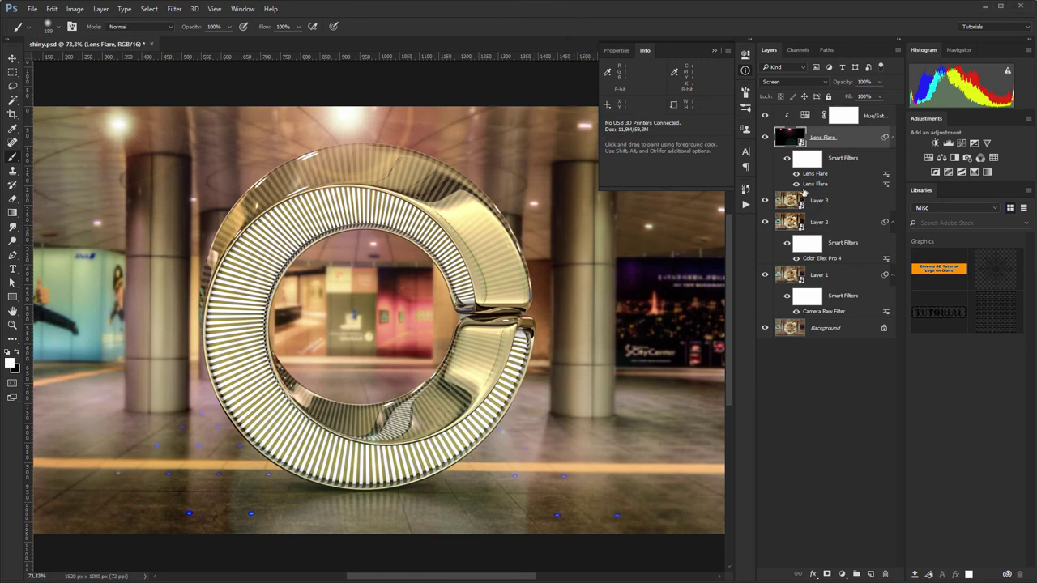
left_click(714, 51)
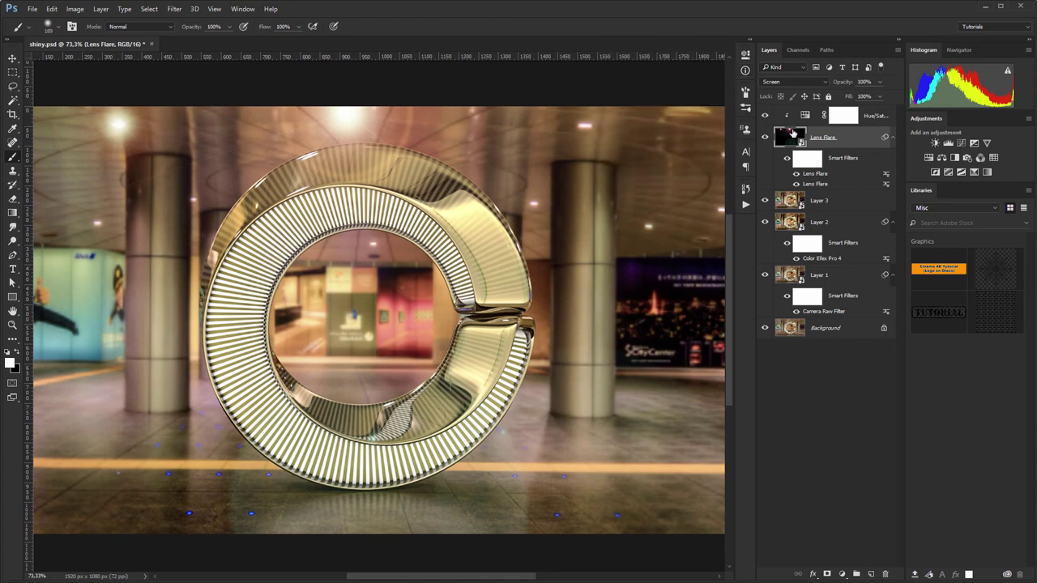
left_click(172, 9)
left_click(197, 19)
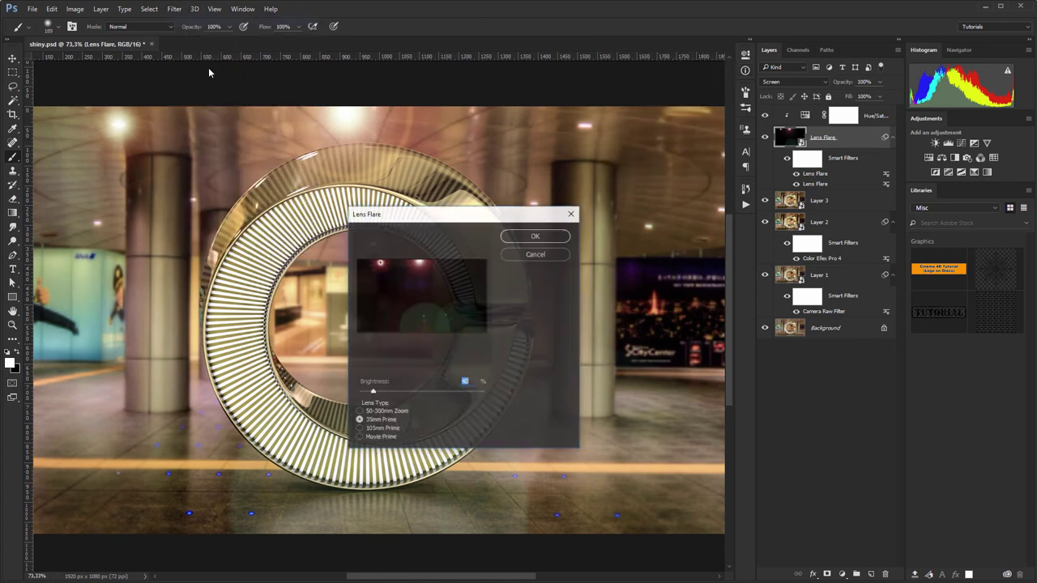
left_click(421, 288, "alt")
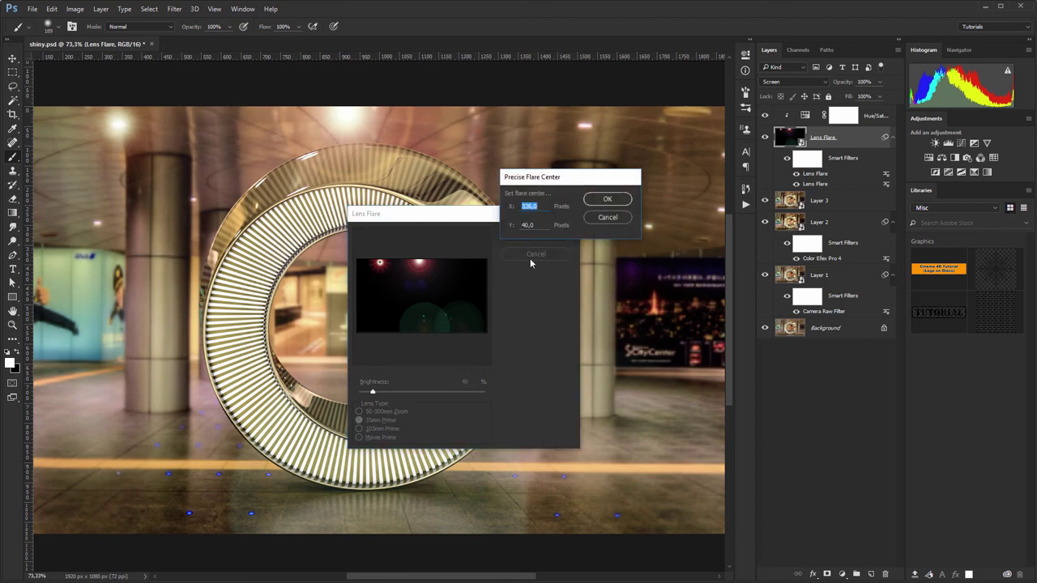
type("1514")
key("Tab")
type("47")
key("Return")
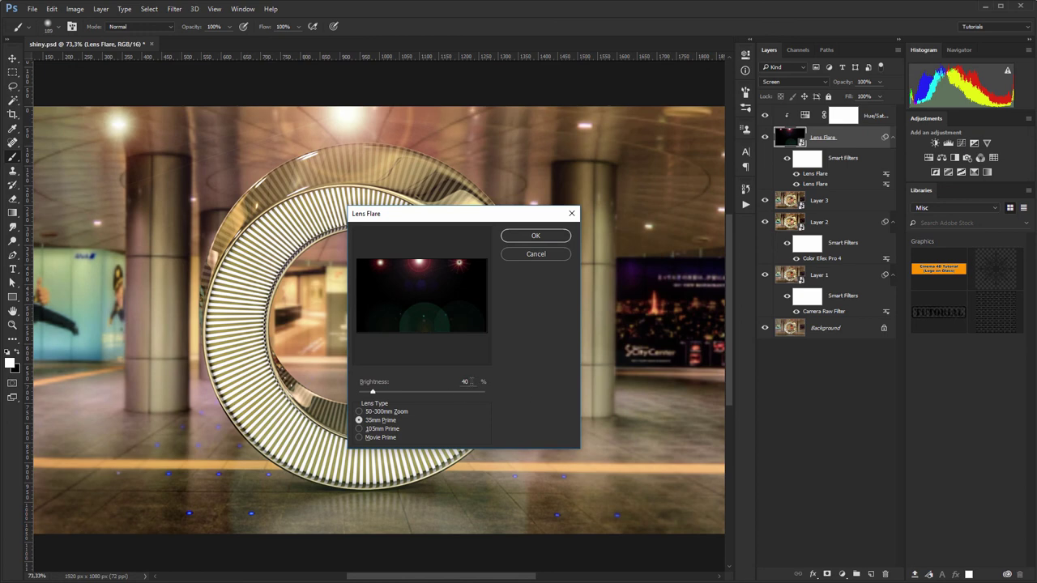
left_click(543, 237)
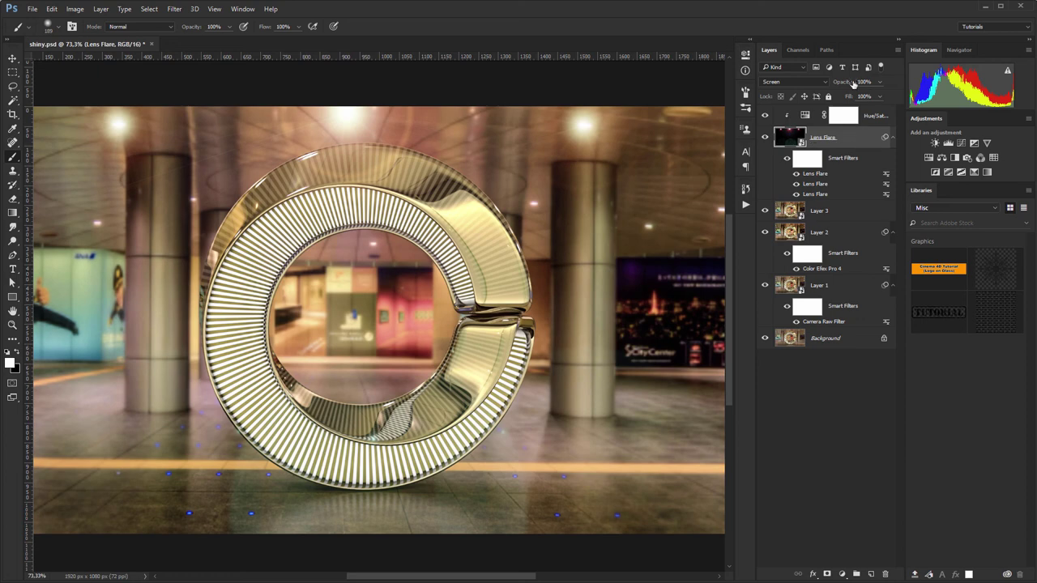
Paint black at 20% brush opacity on the Lens Flare layer's smart filter mask to soften the two side flares
mouse_move(842, 85)
left_mouse_down()
mouse_move(811, 86)
mouse_move(852, 98)
mouse_move(839, 104)
left_mouse_up()
left_click(809, 162)
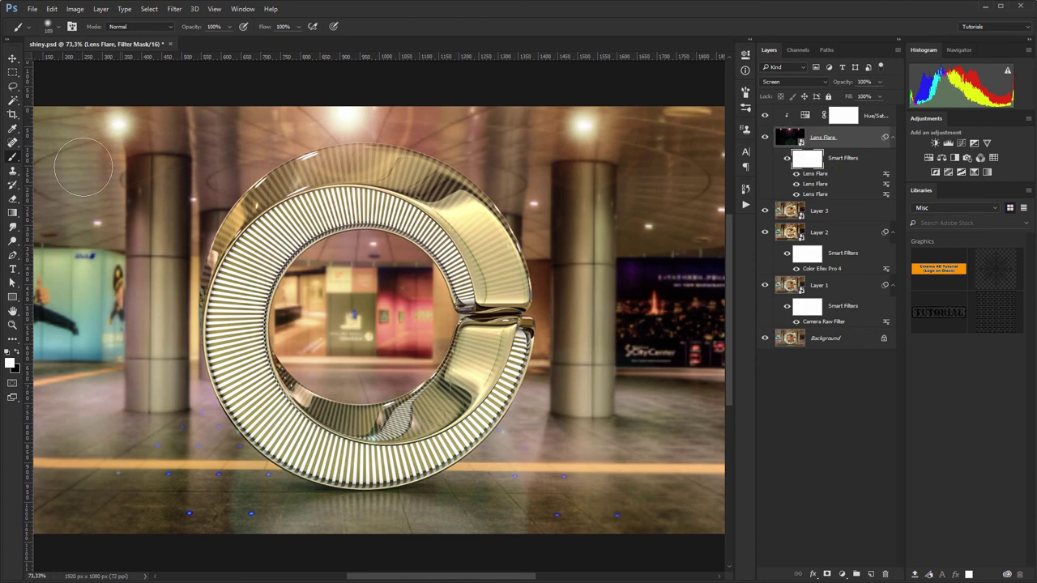
left_click(17, 354)
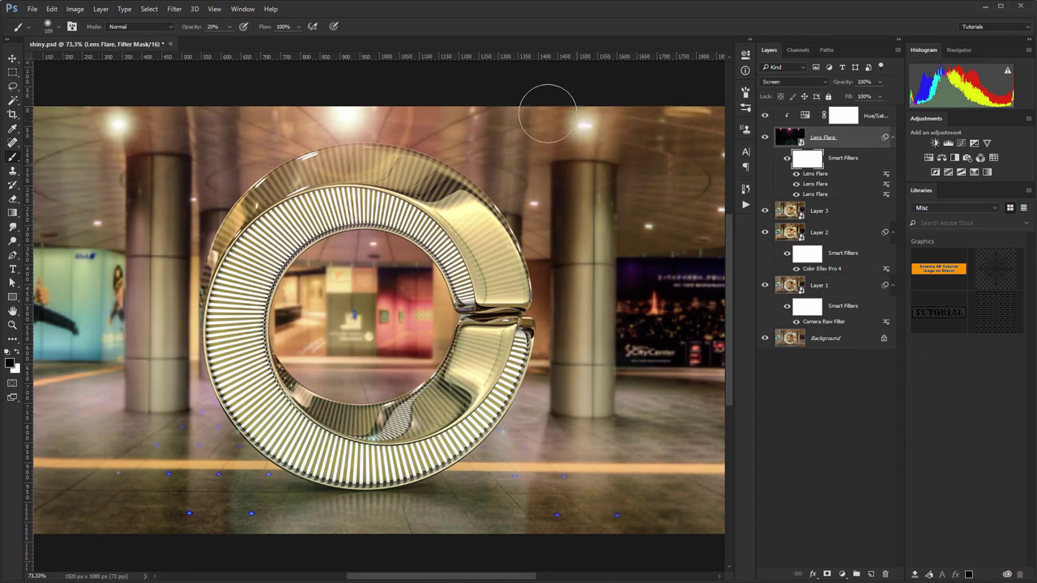
mouse_move(155, 127)
left_mouse_down()
mouse_move(115, 135)
mouse_move(77, 186)
mouse_move(156, 177)
mouse_move(116, 98)
mouse_move(58, 139)
mouse_move(126, 183)
mouse_move(160, 112)
mouse_move(69, 158)
left_mouse_up()
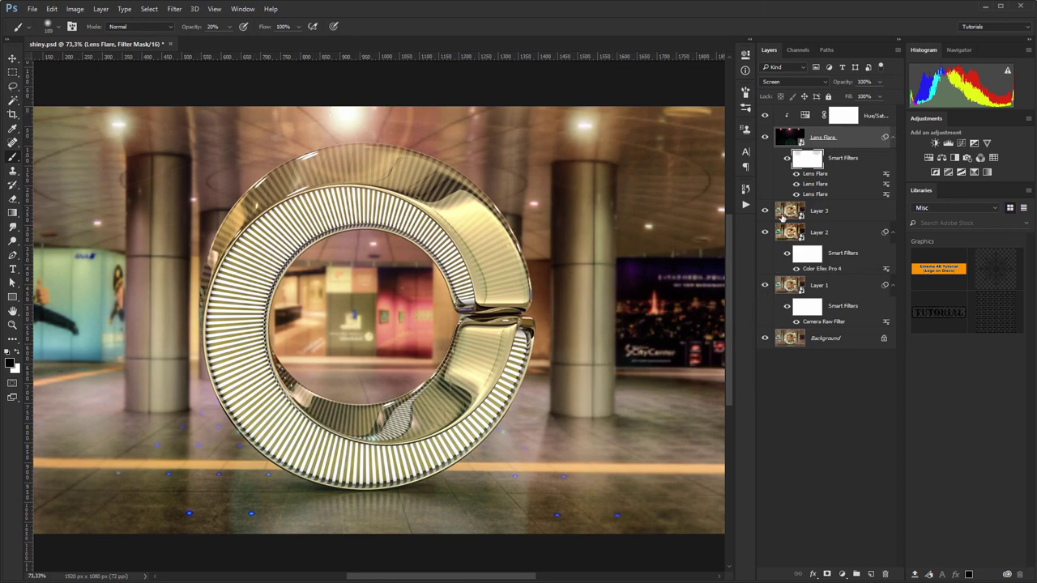
Compare the image with and without the Lens Flare layer
left_click(764, 138)
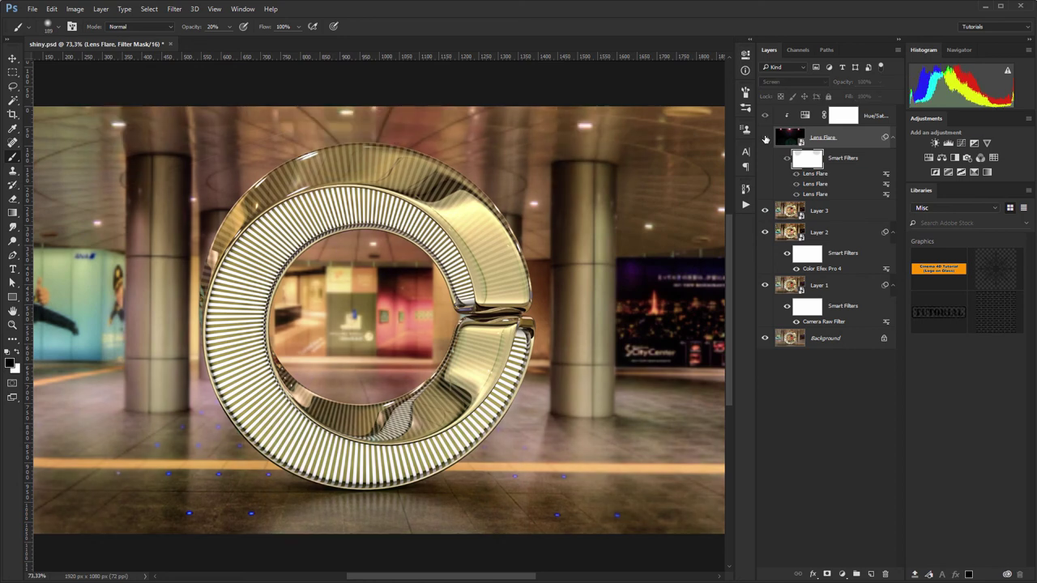
left_click(765, 138)
left_click(764, 138)
left_click(764, 138)
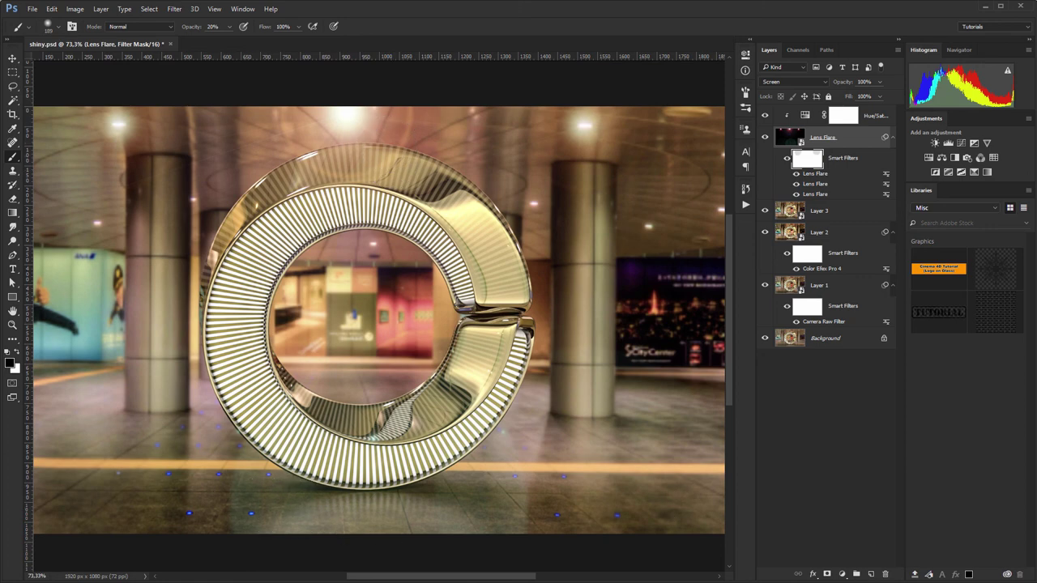
left_click(764, 138)
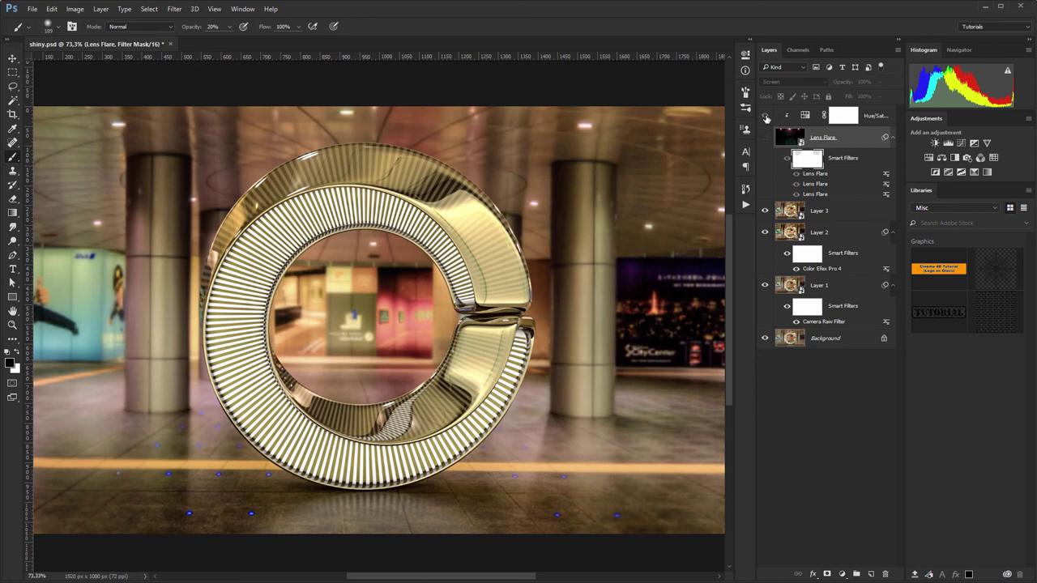
left_click(765, 137)
left_click(764, 138)
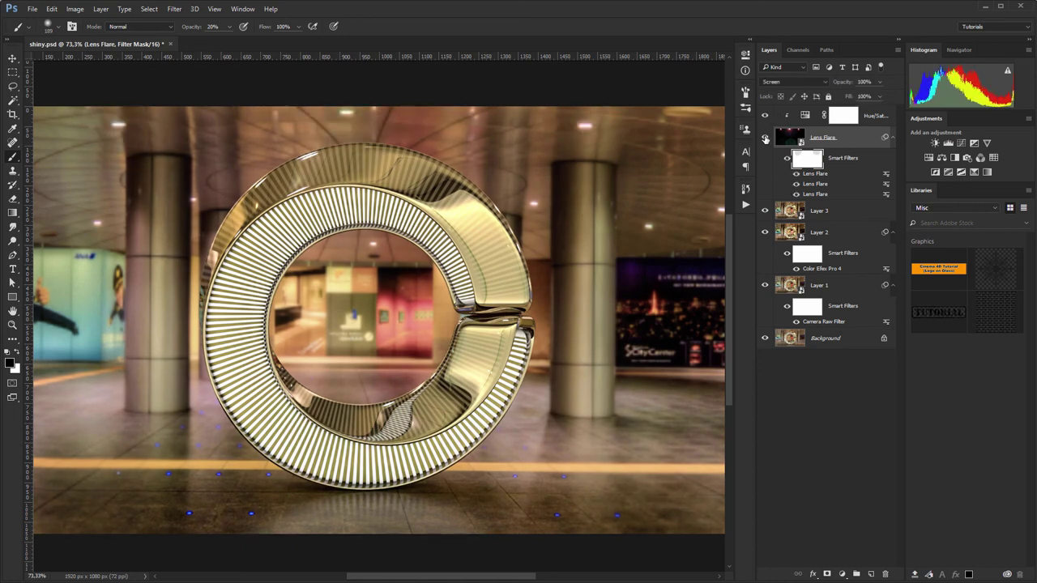
left_click(764, 138)
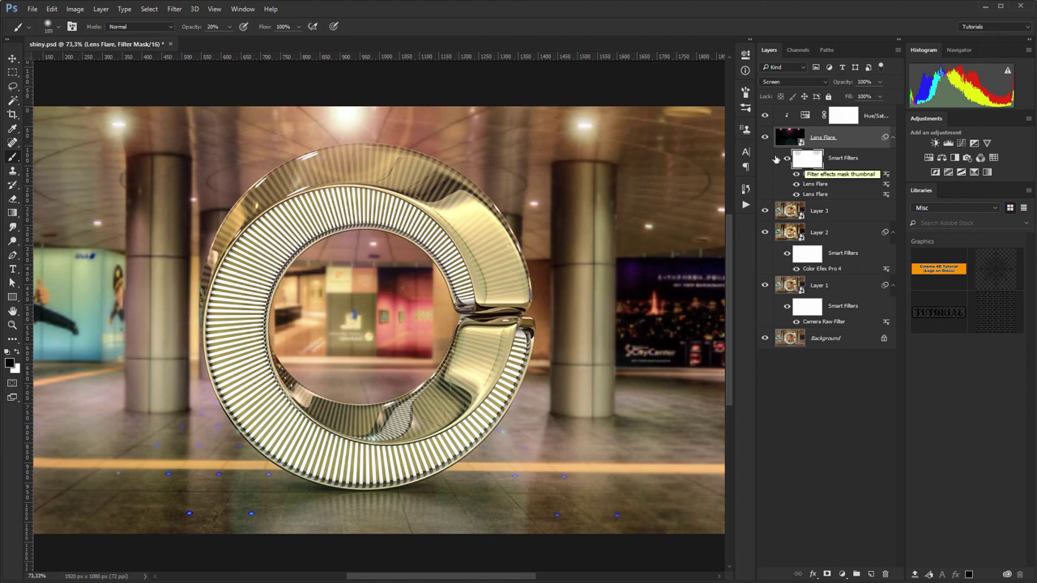
Enlarge the brush to about 510 px and paint black at full opacity on the filter mask to remove the flare reflections from the image's lower part
scroll(524, 271, "down", 2, "alt")
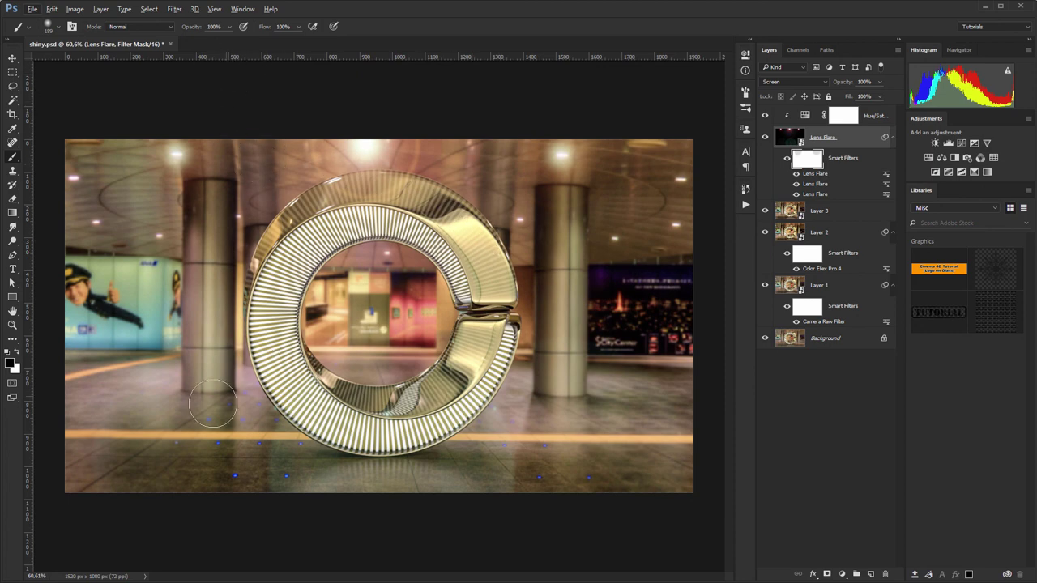
mouse_move(146, 451)
right_mouse_down("alt")
mouse_move(188, 460)
mouse_move(178, 453)
right_mouse_up("alt")
mouse_move(190, 398)
right_mouse_down("alt")
mouse_move(209, 400)
mouse_move(147, 405)
mouse_move(229, 407)
mouse_move(180, 416)
mouse_move(221, 406)
mouse_move(165, 410)
mouse_move(235, 405)
mouse_move(162, 406)
mouse_move(240, 405)
mouse_move(179, 404)
mouse_move(184, 413)
right_mouse_up("alt")
mouse_move(190, 415)
right_mouse_down("alt")
mouse_move(192, 528)
mouse_move(211, 298)
mouse_move(191, 527)
mouse_move(226, 291)
right_mouse_up("alt")
mouse_move(203, 419)
right_mouse_down("alt")
mouse_move(220, 414)
mouse_move(197, 419)
right_mouse_up("alt")
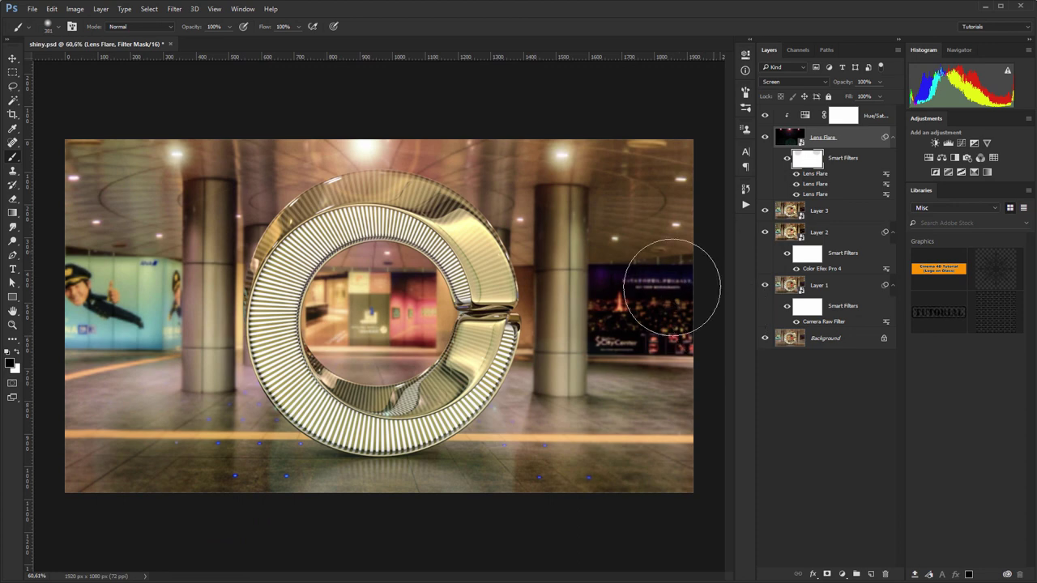
right_click_drag(515, 450, 545, 445, "alt")
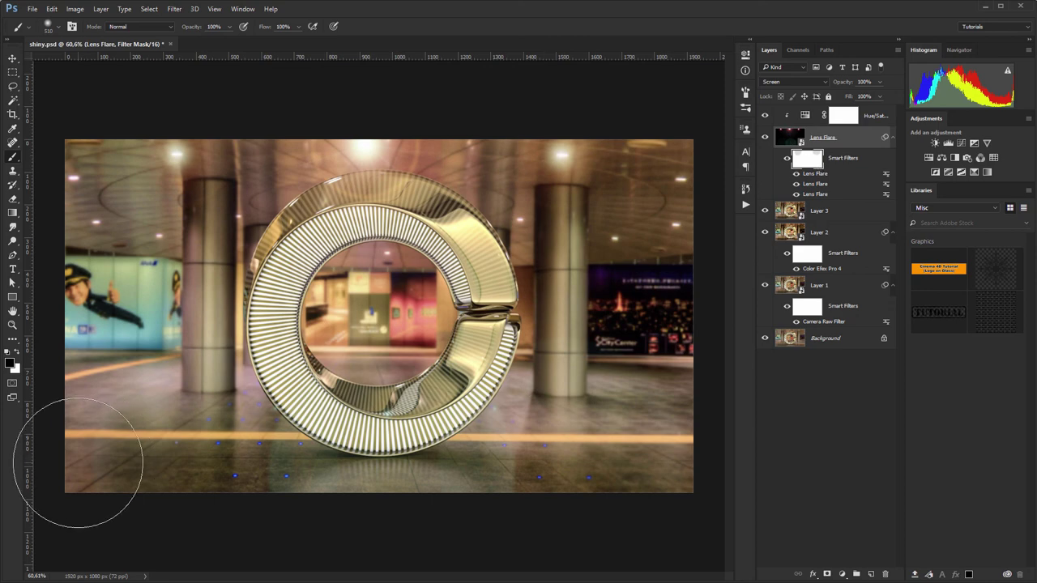
mouse_move(307, 471)
left_mouse_down()
mouse_move(418, 472)
mouse_move(178, 497)
mouse_move(533, 493)
mouse_move(93, 462)
mouse_move(423, 456)
left_mouse_up()
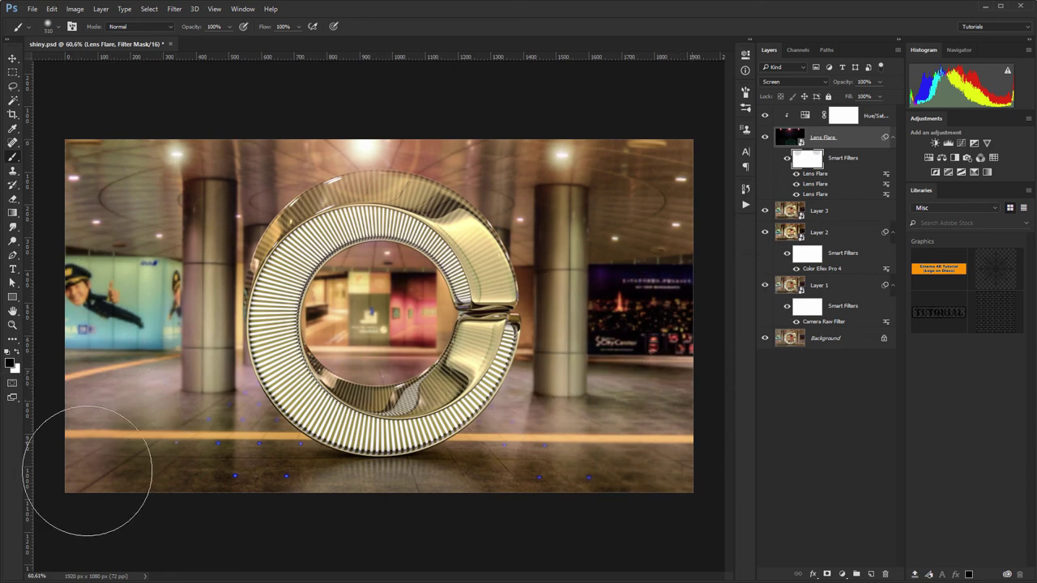
key("ctrl+i")
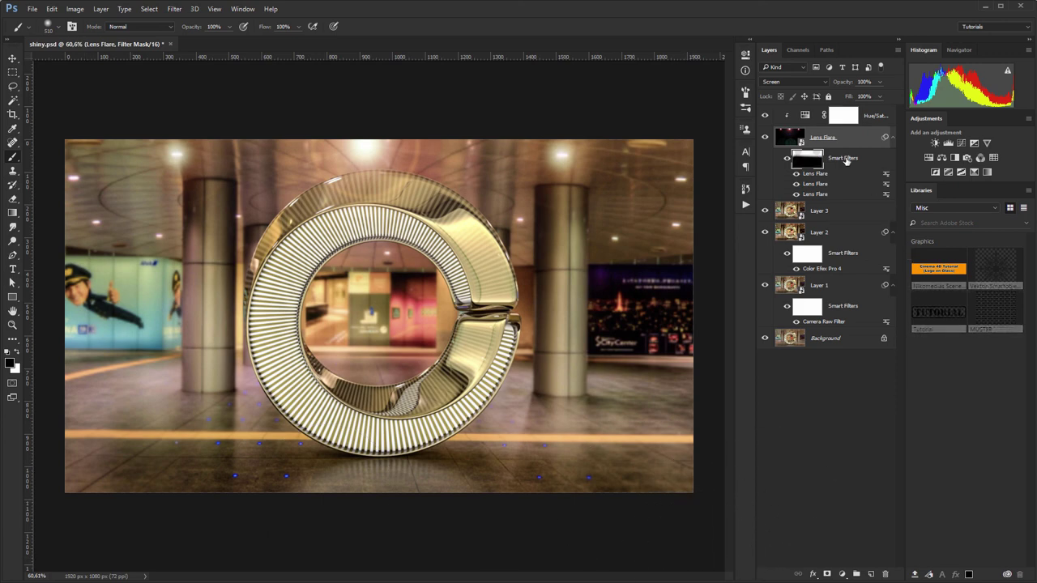
Check the masked flares by switching the Lens Flare layer's visibility off and on repeatedly, leaving the layer visible
left_click(763, 138)
left_click(764, 137)
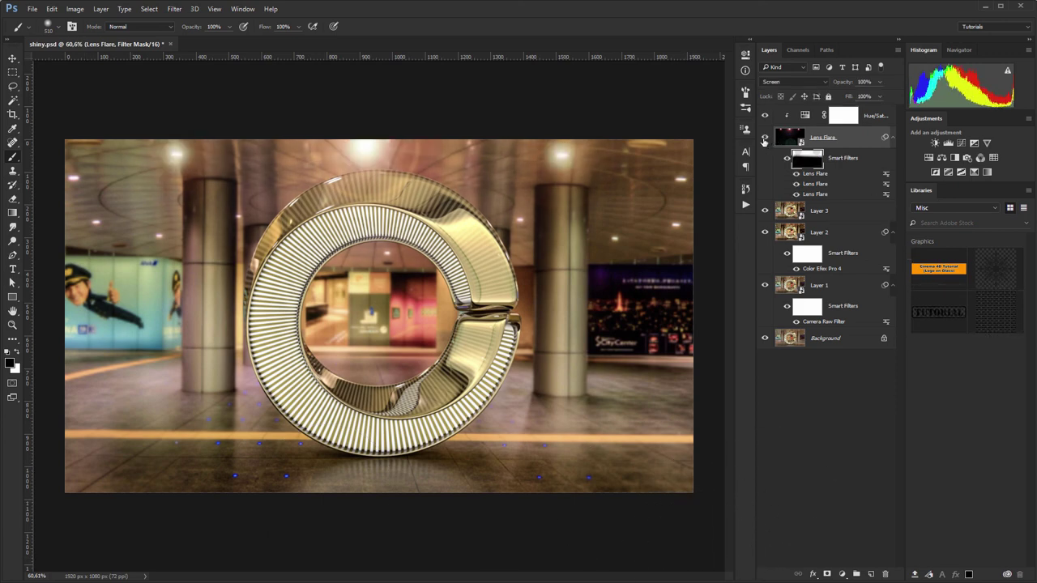
left_click(764, 137)
left_click(763, 138)
left_click(764, 138)
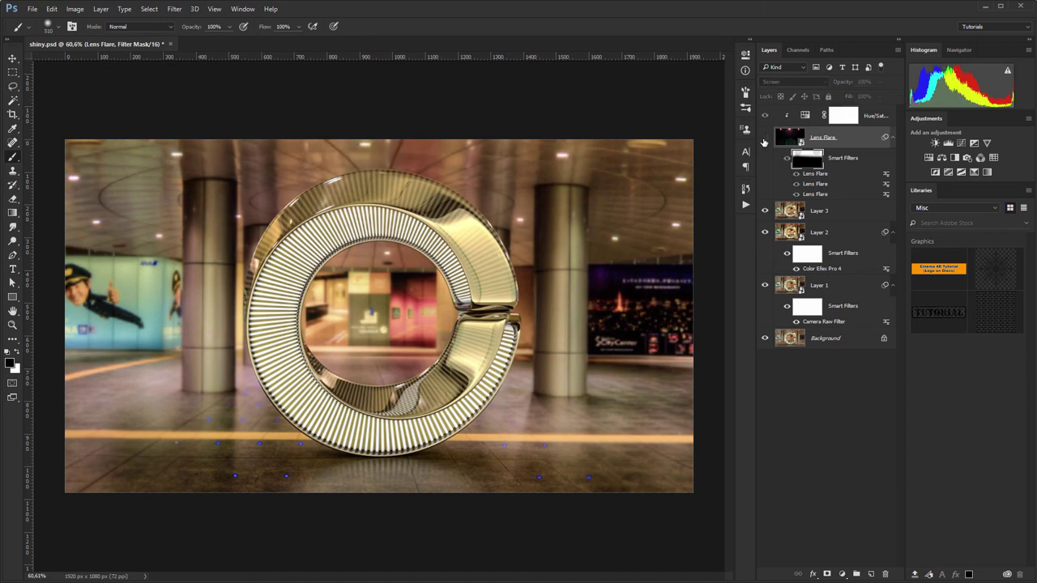
left_click(764, 137)
left_click(763, 138)
left_click(764, 138)
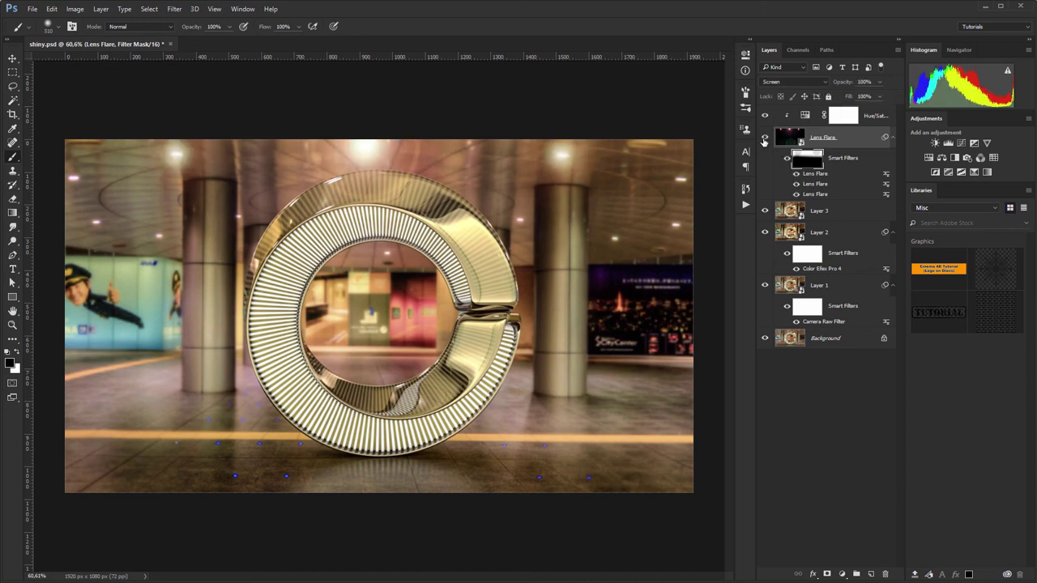
left_click(764, 137)
left_click(764, 138)
left_click(764, 137)
left_click(764, 138)
left_click(763, 138)
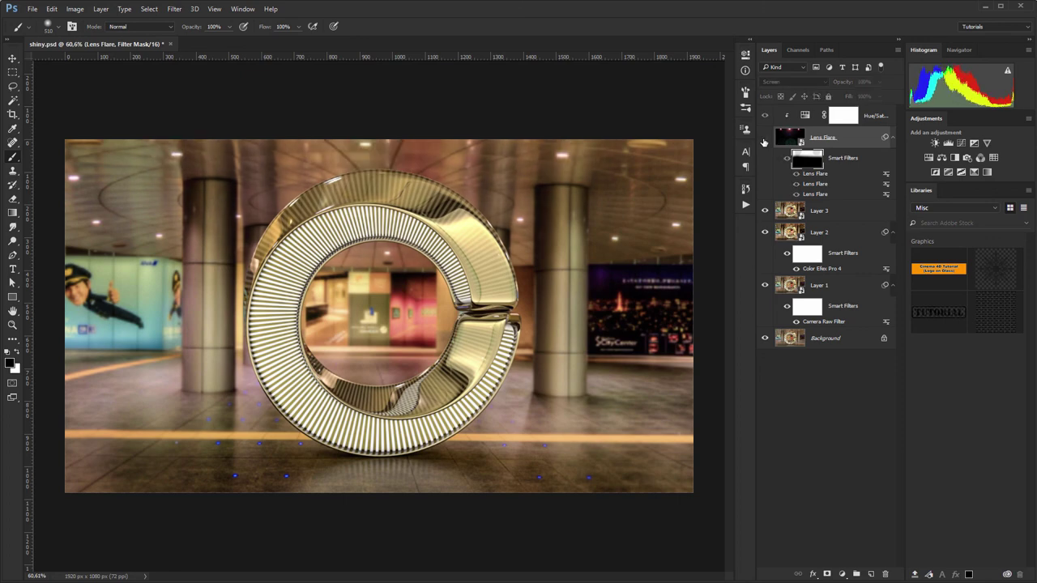
left_click(763, 137)
left_click(763, 138)
left_click(763, 138)
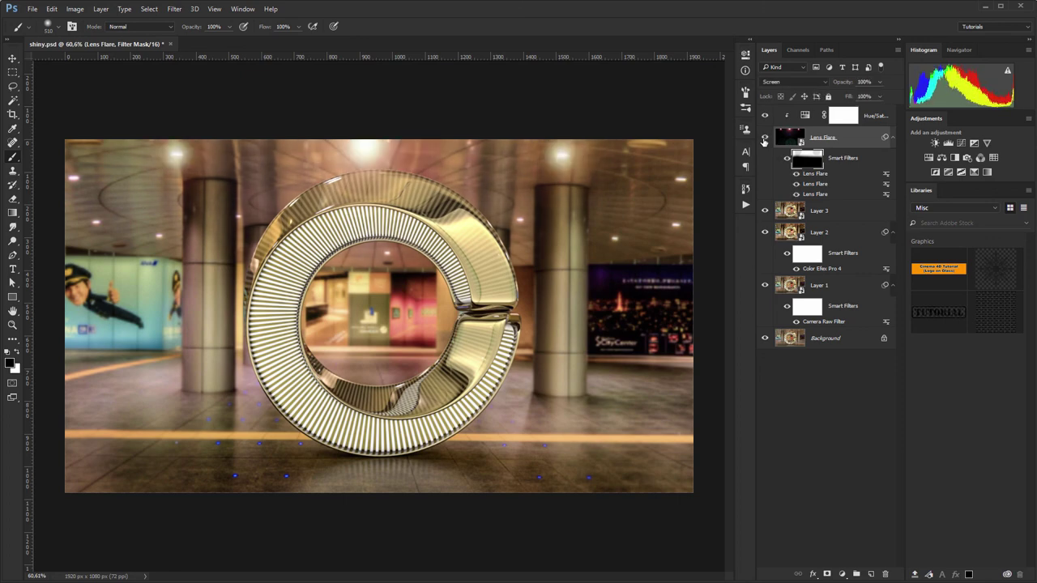
Stamp all visible layers into a new smart object layer above the Hue/Saturation adjustment
left_click(873, 116)
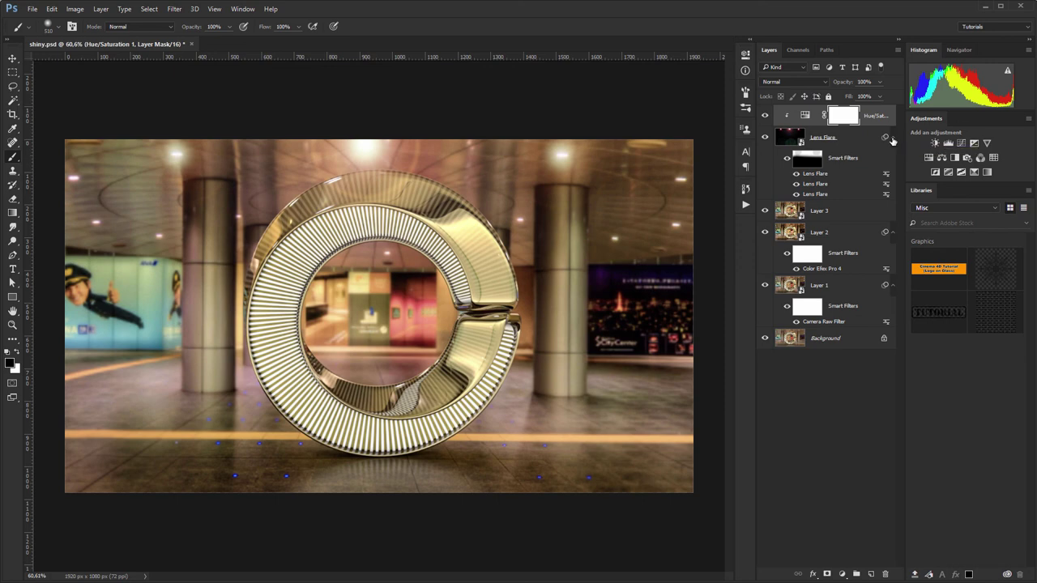
key("ctrl+shift+alt+e")
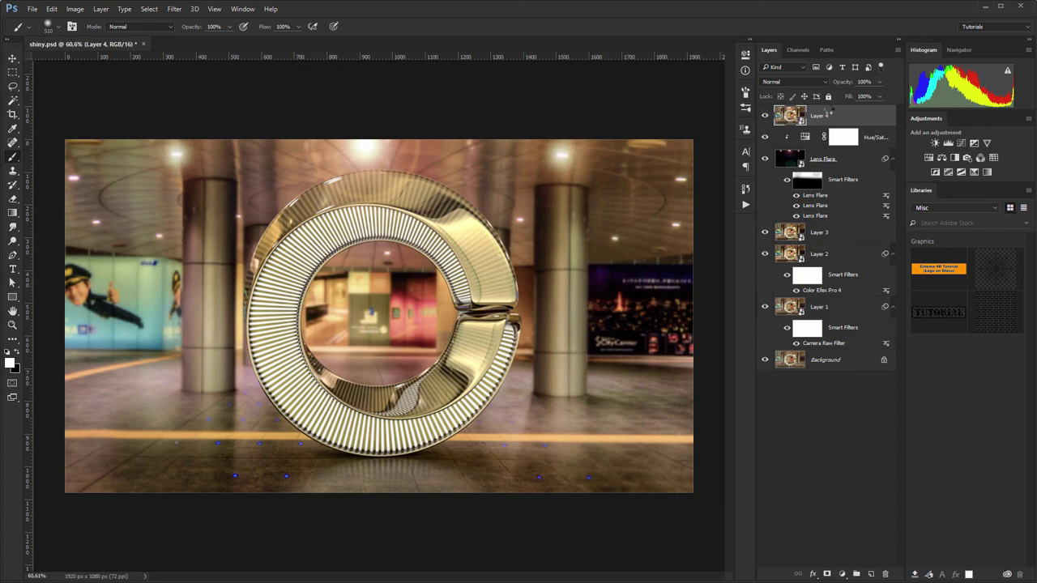
Apply the Camera Raw filter to the stamped top layer with Clarity +19, Contrast +9 and Exposure +0.20
key("ctrl+shift+a")
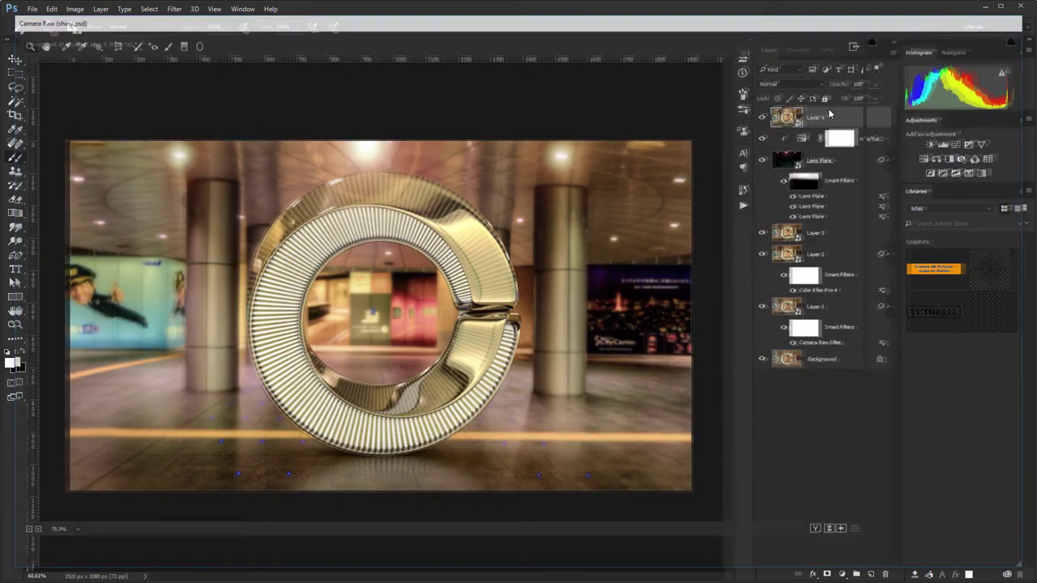
left_click_drag(891, 340, 902, 339)
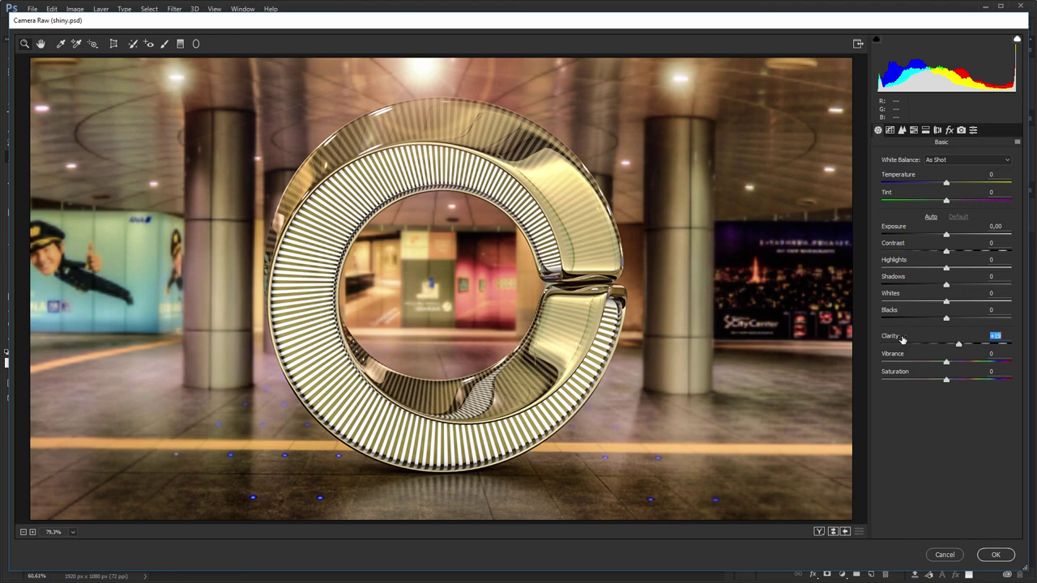
mouse_move(891, 250)
left_mouse_down()
mouse_move(907, 249)
mouse_move(897, 249)
mouse_move(896, 232)
left_mouse_up()
left_click(895, 229)
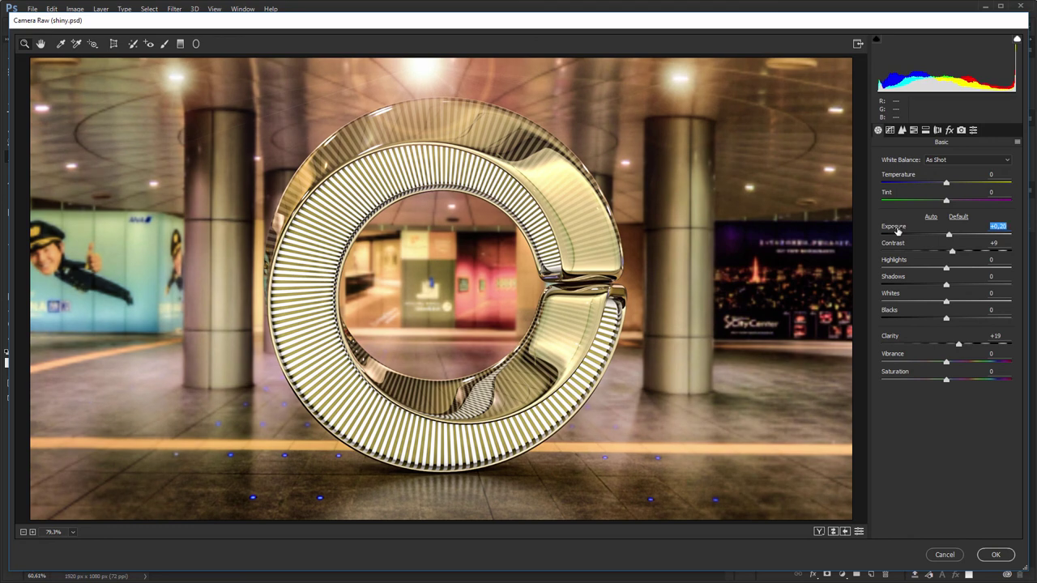
left_click(1006, 556)
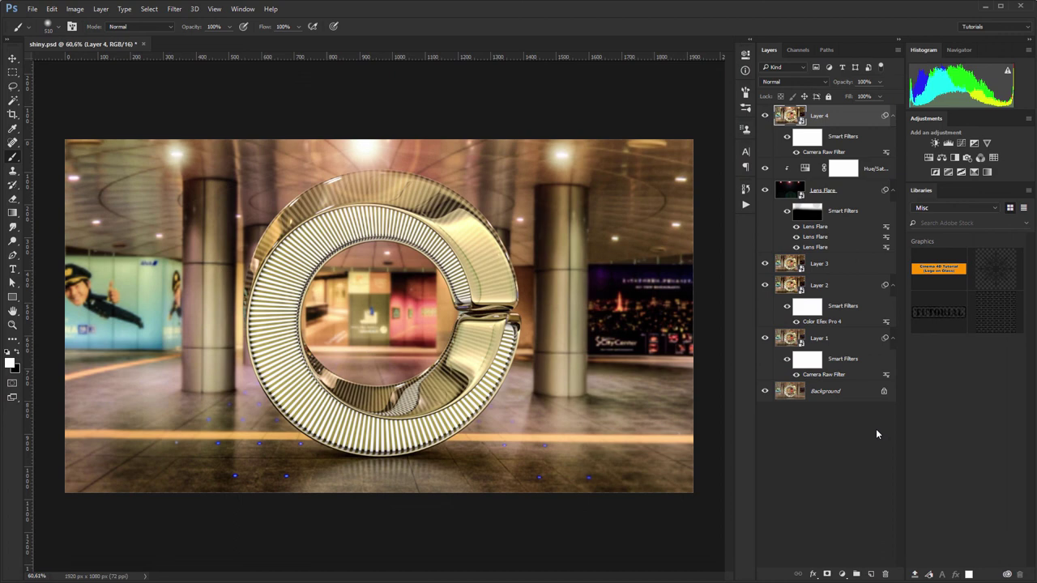
Edit the top layer's Camera Raw filter to add a Highlight Priority post-crop vignette with an amount of about -15
double_click(820, 153)
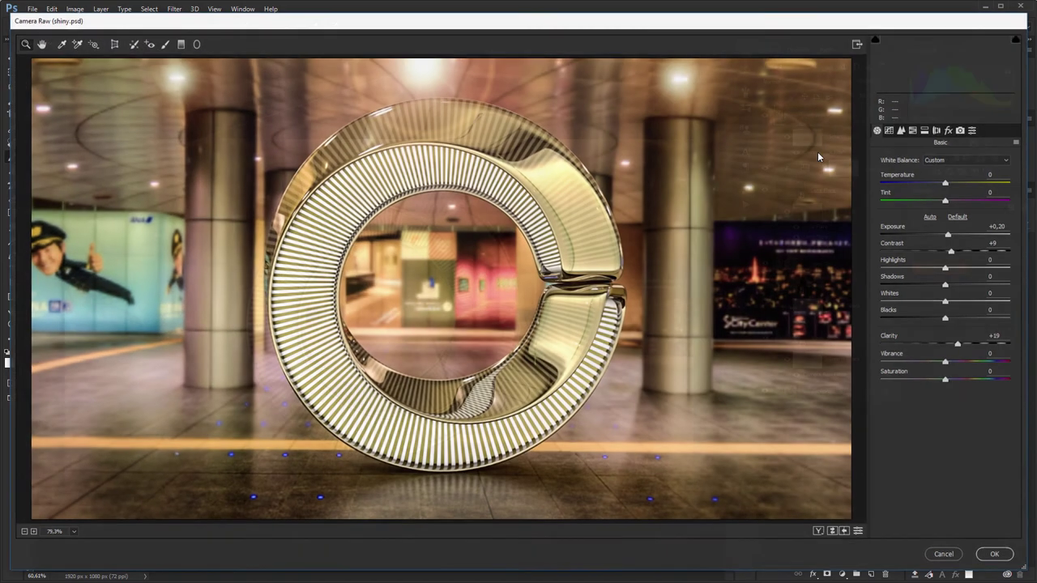
left_click(949, 130)
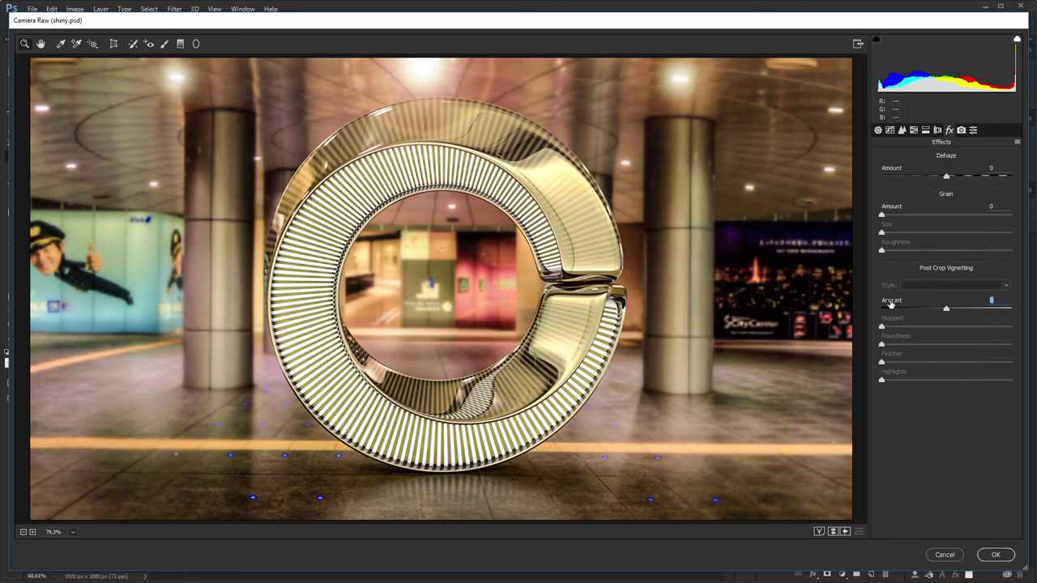
left_click_drag(890, 303, 882, 302)
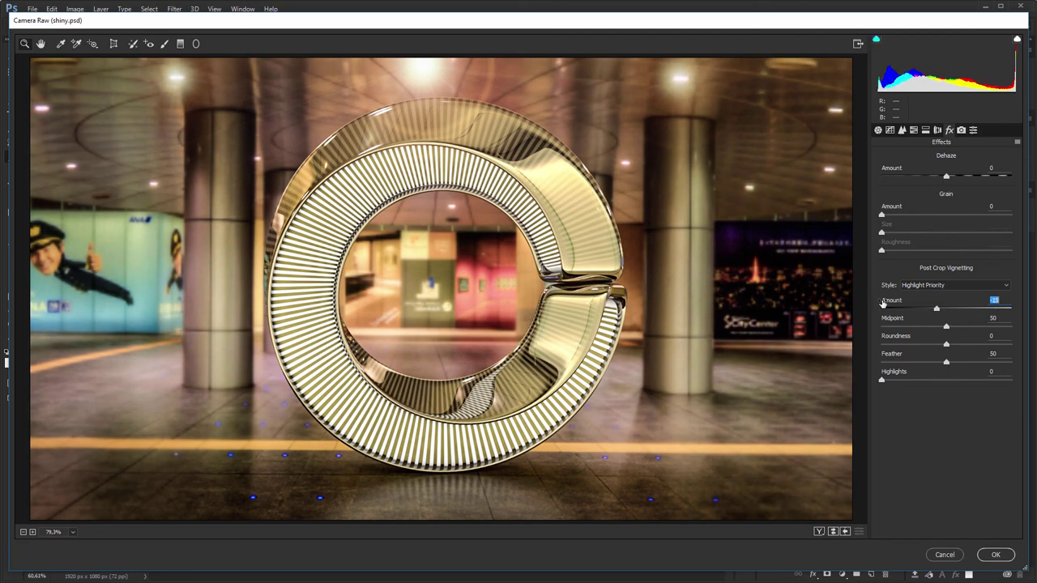
left_click_drag(882, 303, 881, 303)
left_click(1008, 558)
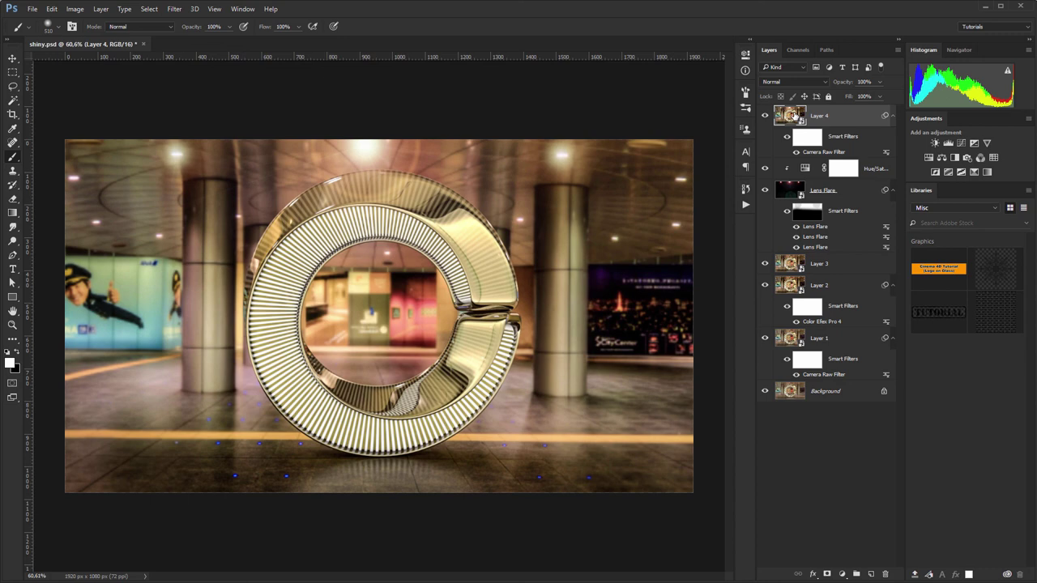
Stamp all visible layers into a new top smart object layer and apply Color Efex Pro 4's Image Borders filter with border Typ 4
key("ctrl+shift+alt+e")
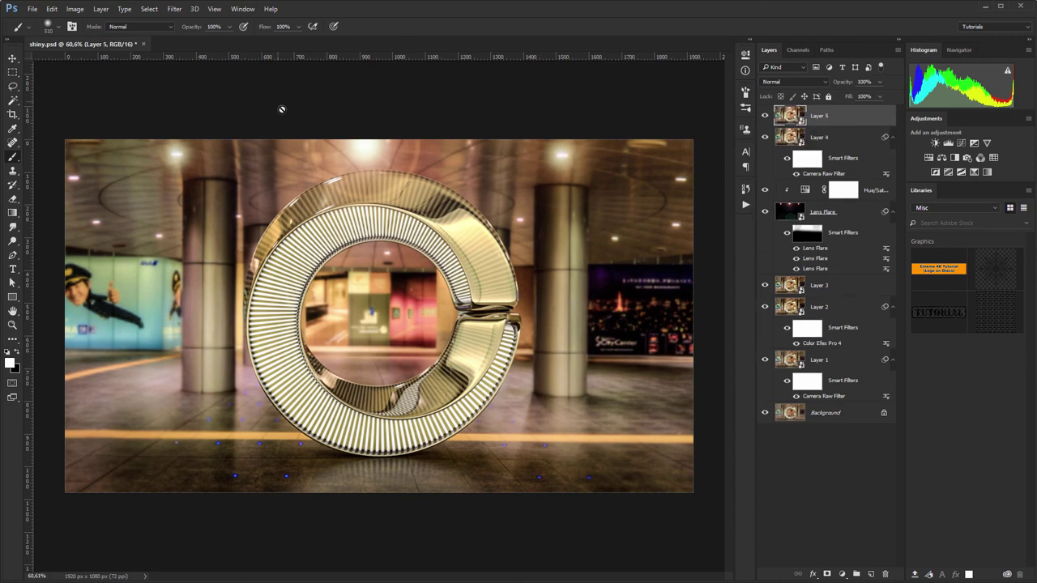
left_click(175, 9)
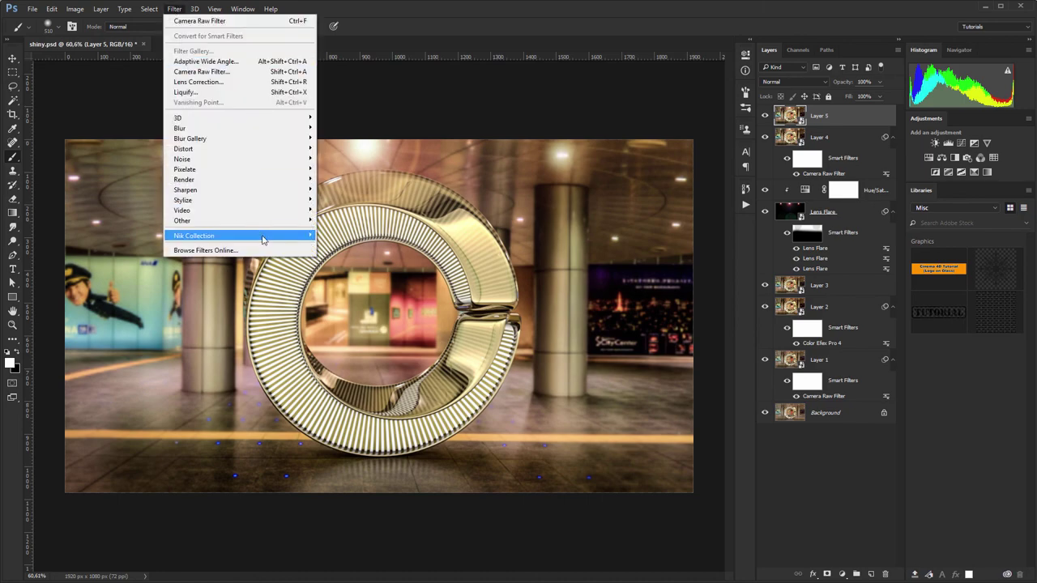
mouse_move(306, 235)
left_click(362, 245)
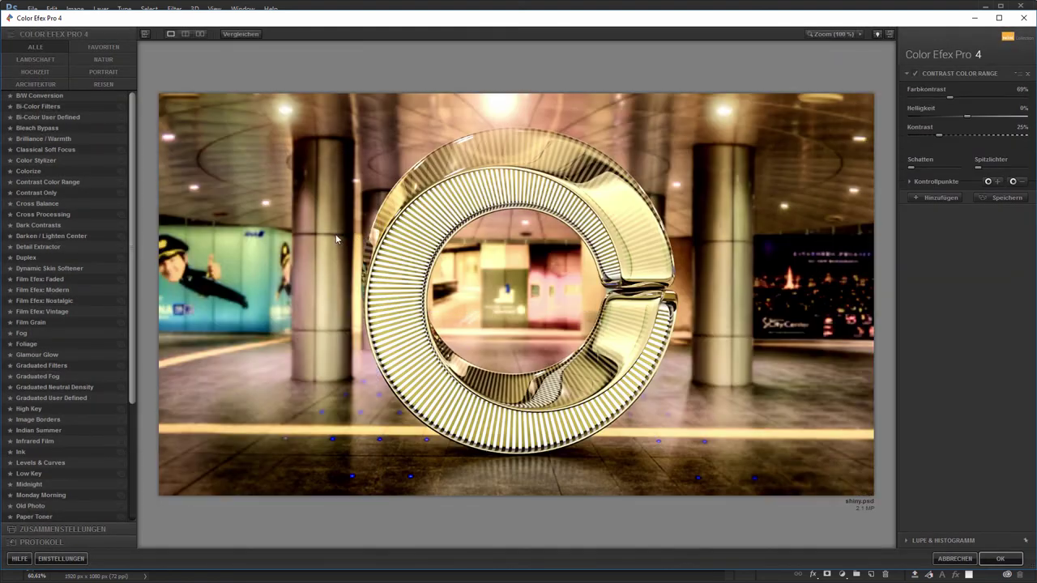
left_click_drag(132, 153, 131, 301)
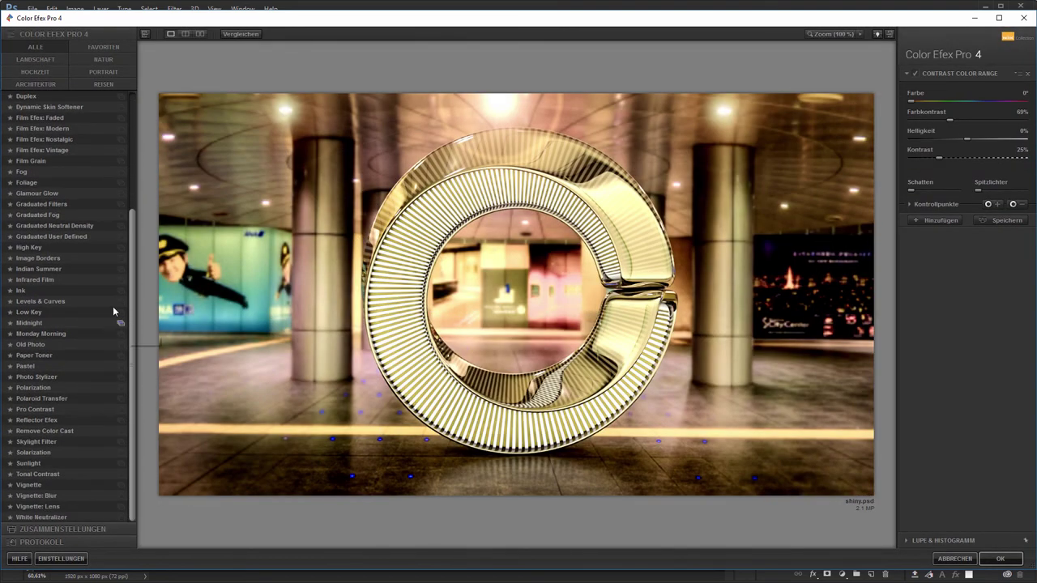
left_click(55, 260)
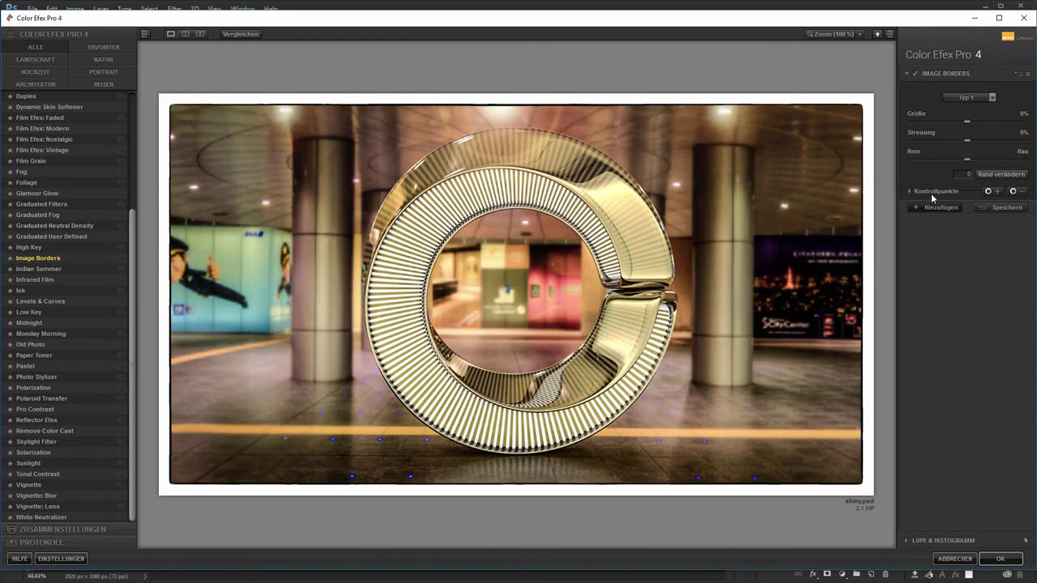
left_click(980, 98)
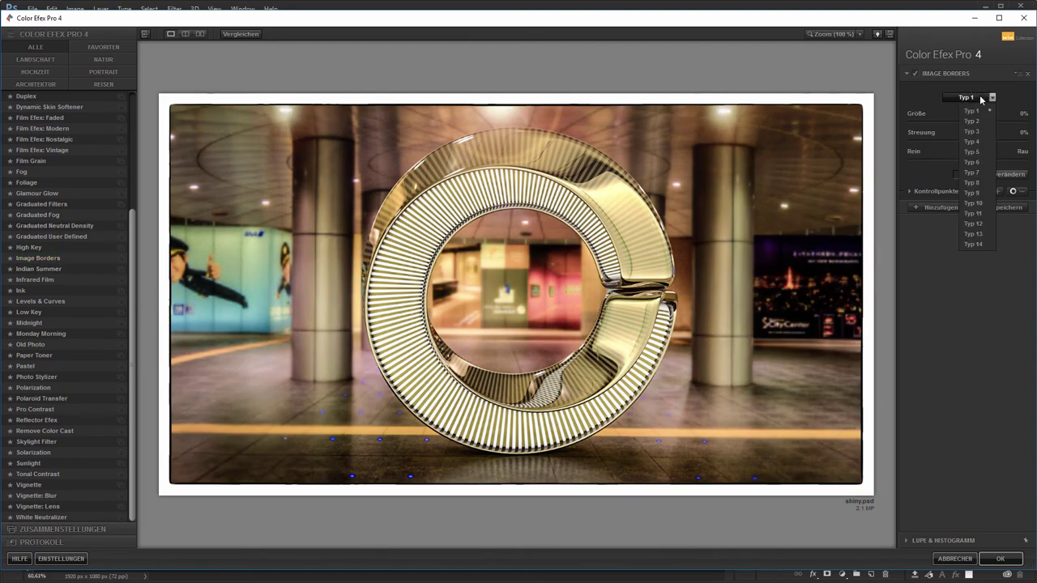
left_click(972, 143)
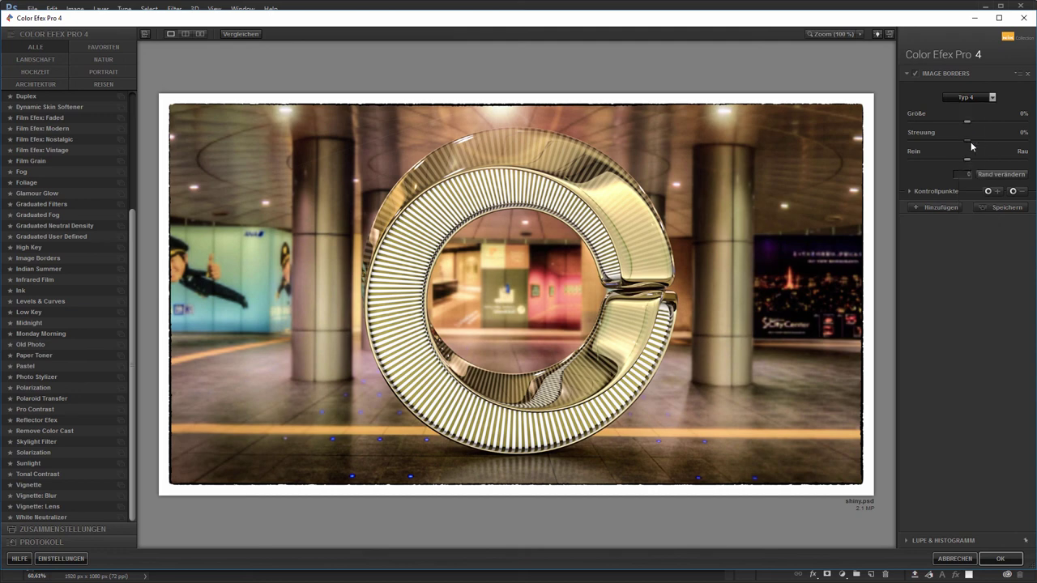
left_click(1002, 558)
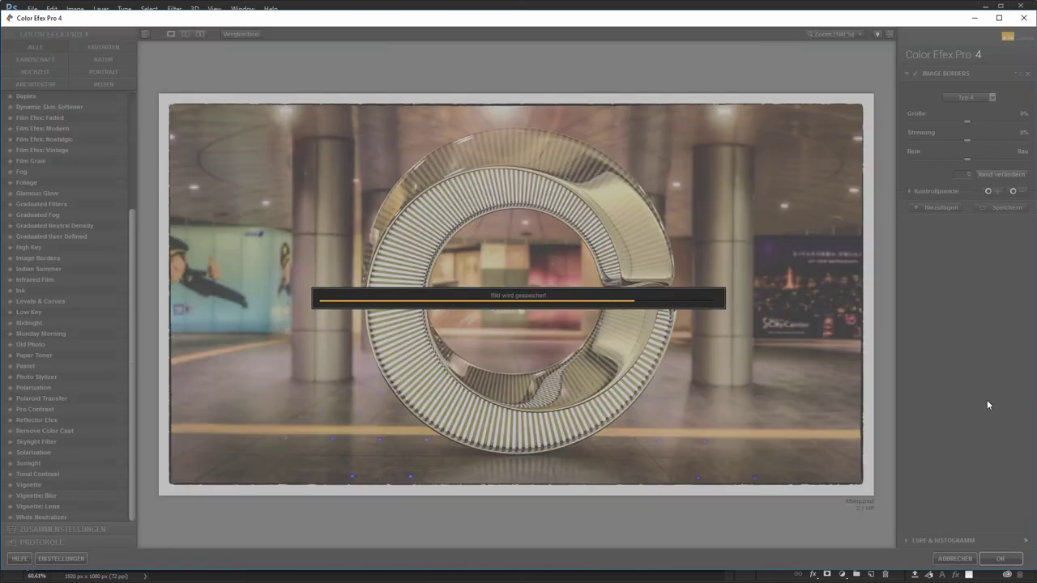